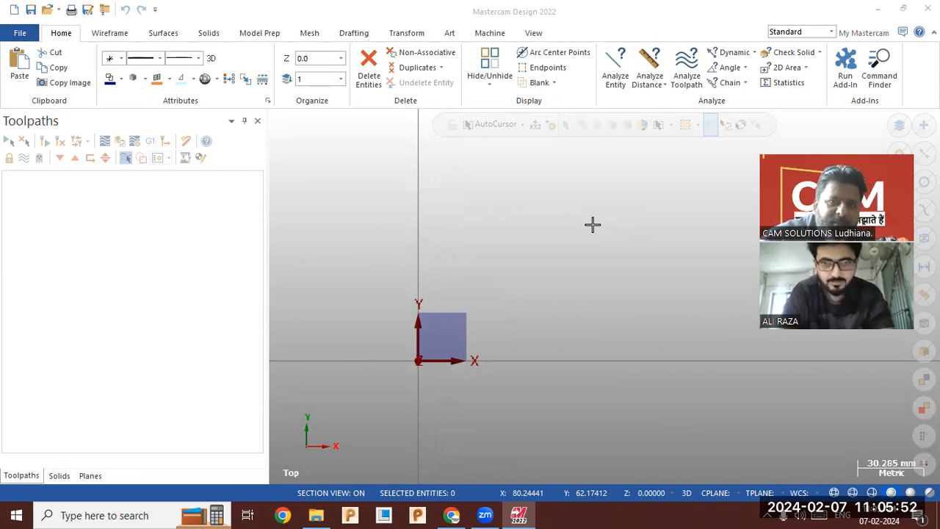
# Add a default milling machine group to the part.
pyautogui.click(490, 33)
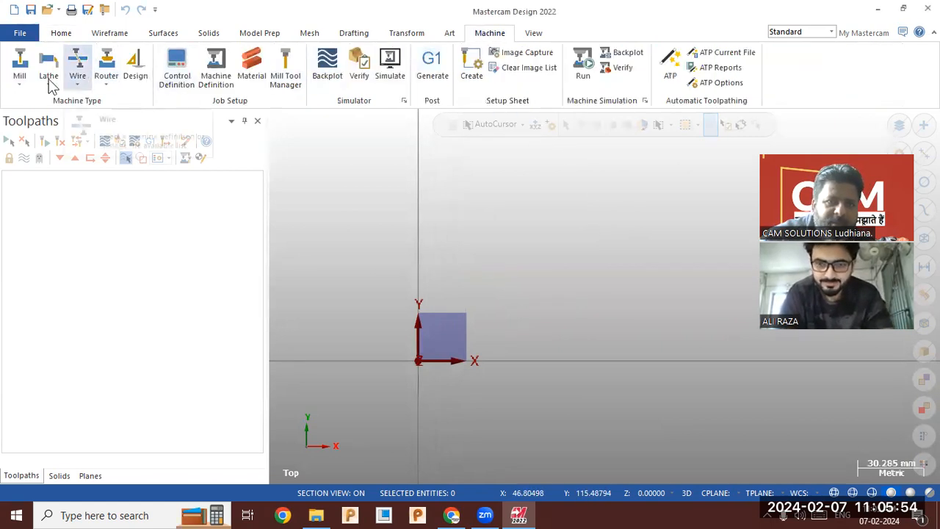
pyautogui.click(22, 81)
pyautogui.click(27, 96)
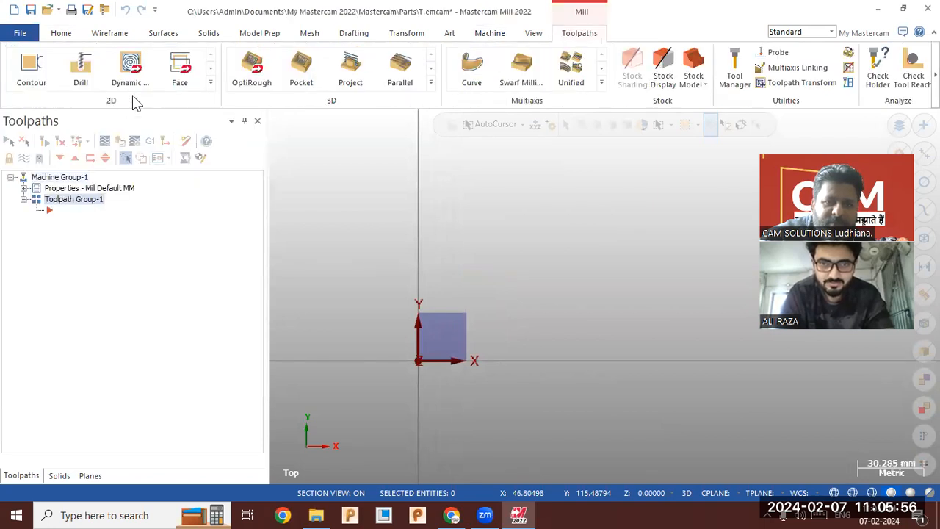
pyautogui.click(211, 82)
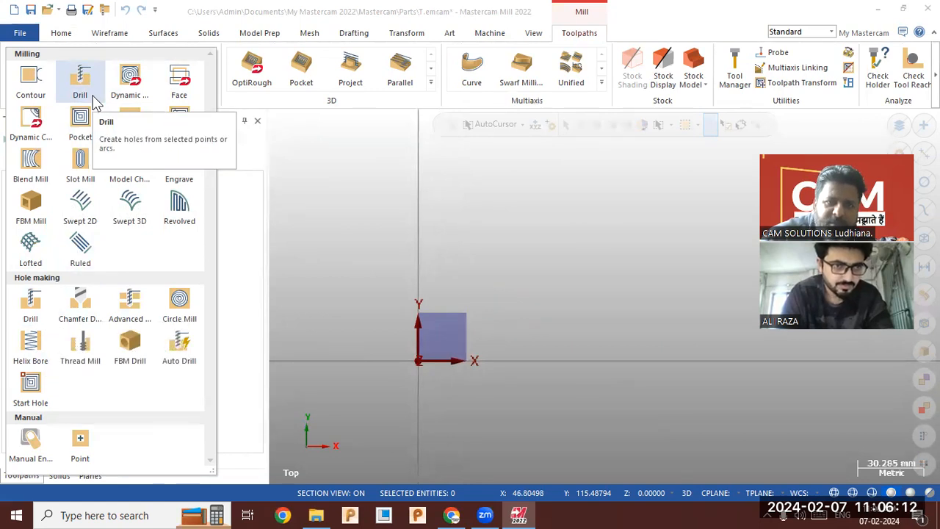
pyautogui.click(321, 224)
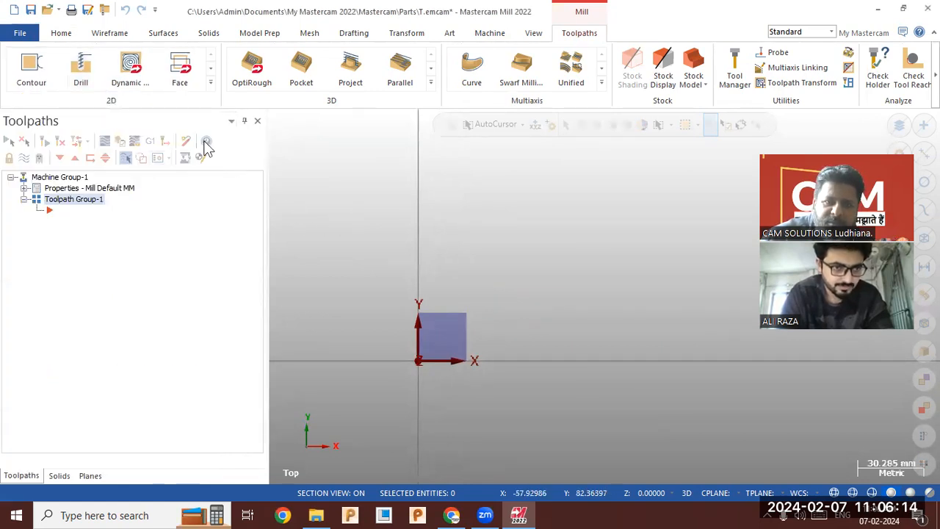
pyautogui.click(209, 34)
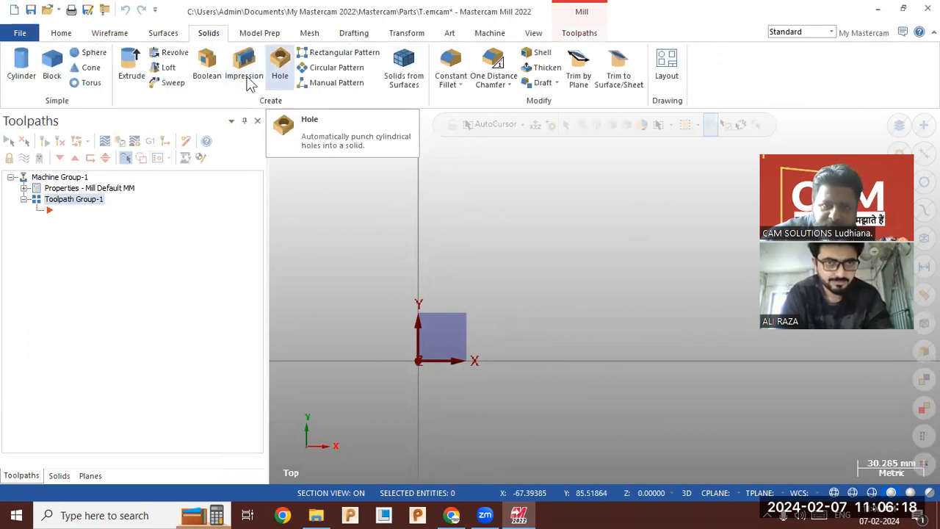
# Draw a rectangle about 141 mm wide and 85 mm high with its first corner at the origin.
pyautogui.click(106, 34)
pyautogui.click(415, 56)
pyautogui.click(419, 361)
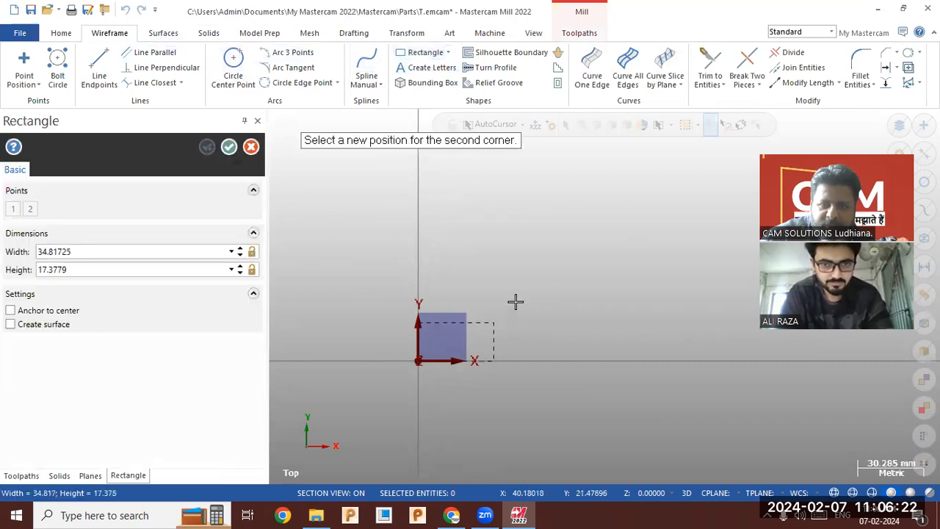
pyautogui.click(726, 176)
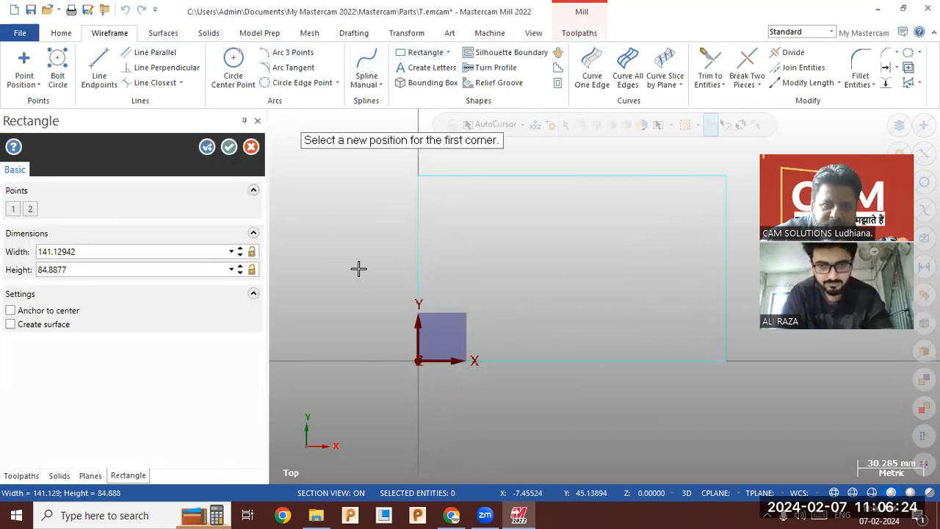
# Set the rectangle's width to 150 mm and its height to 90 mm, and finish it.
pyautogui.click(110, 249)
pyautogui.write('150.0')
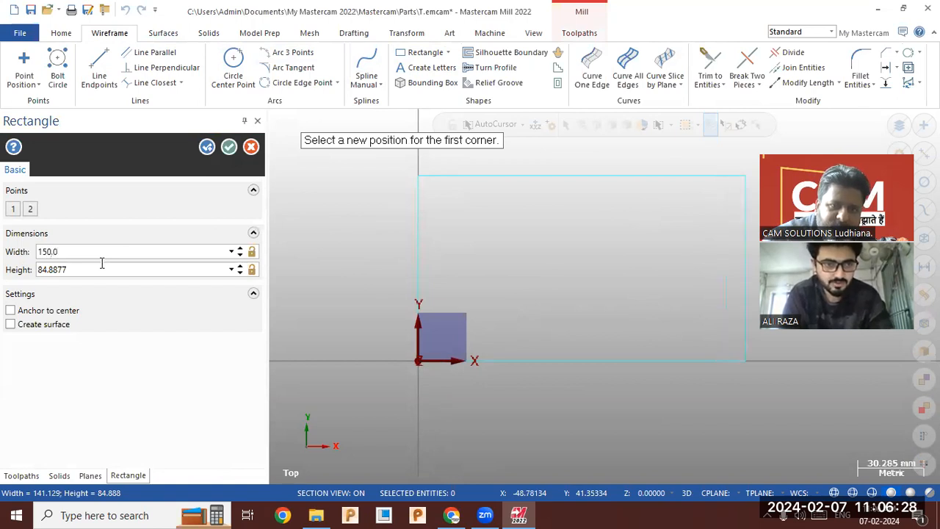
pyautogui.click(98, 269)
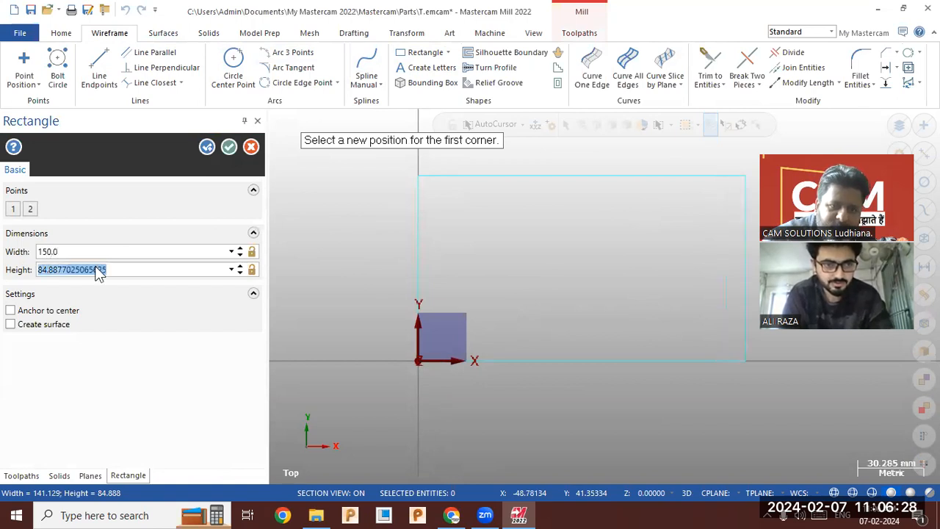
pyautogui.write('90')
pyautogui.press('Return')
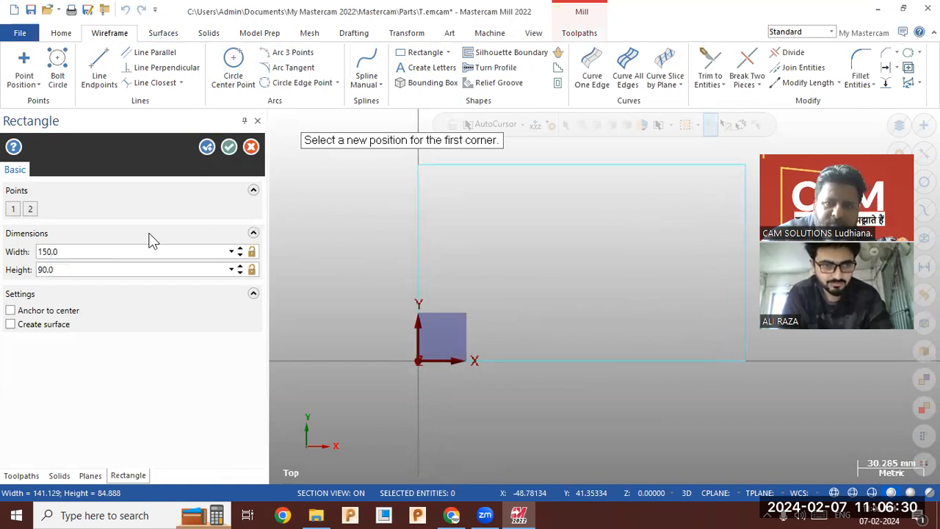
pyautogui.click(229, 147)
pyautogui.scroll(-2, 311, 286)
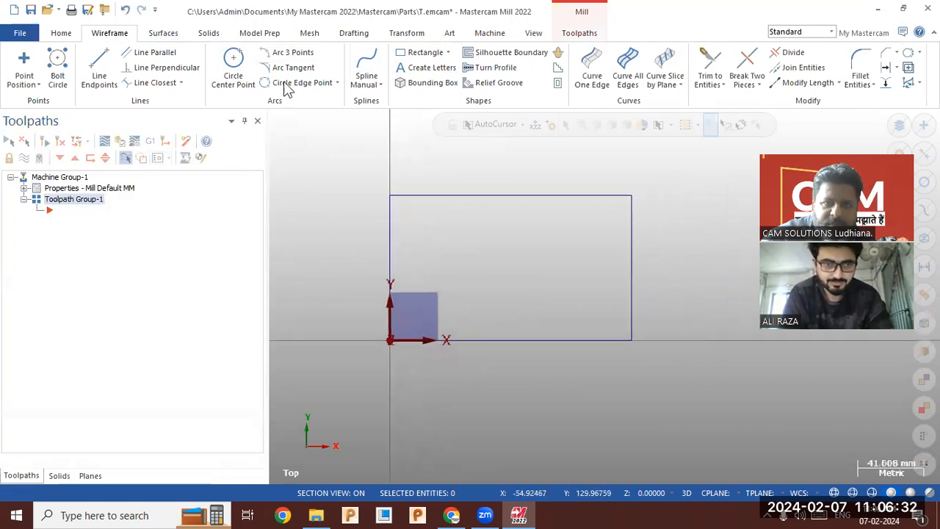
pyautogui.click(211, 34)
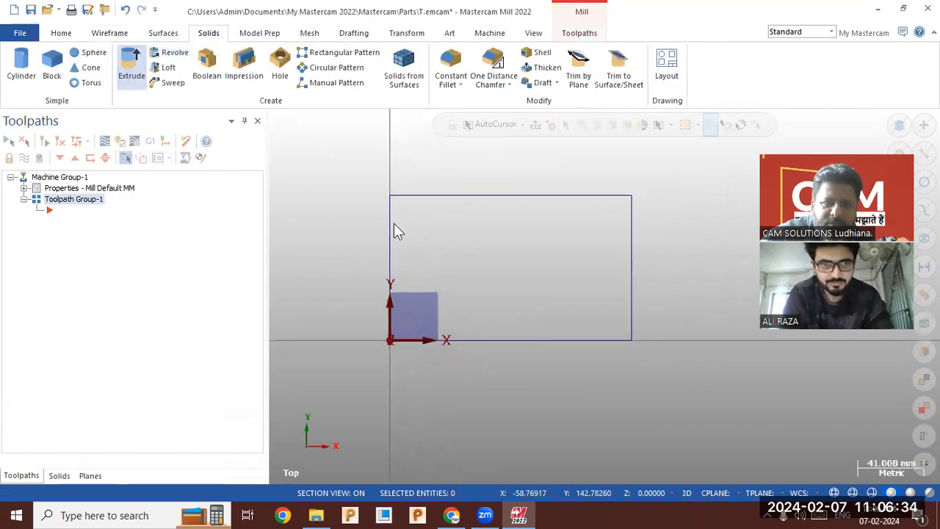
pyautogui.click(389, 224)
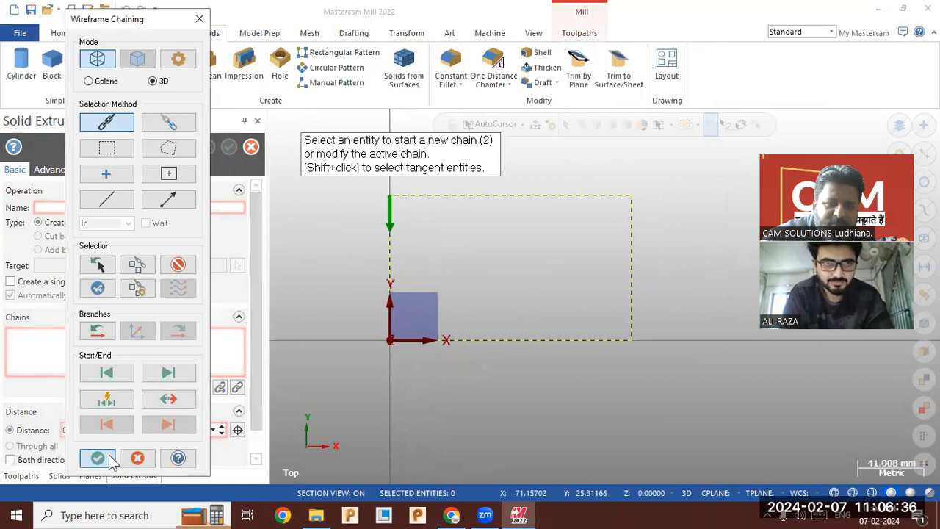
pyautogui.click(109, 455)
pyautogui.moveTo(274, 428); pyautogui.dragTo(236, 365, button='middle')
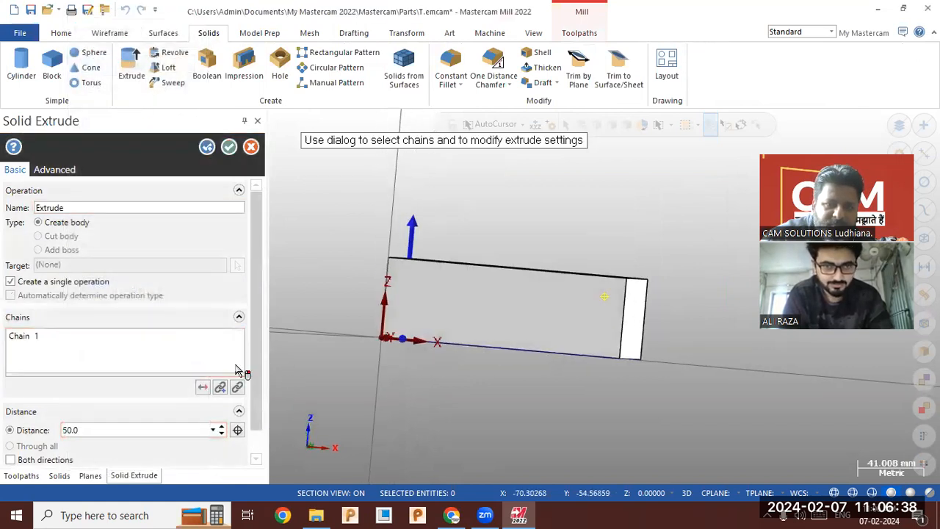
pyautogui.click(204, 388)
pyautogui.moveTo(320, 360)
pyautogui.mouseDown(button='middle')
pyautogui.moveTo(291, 380)
pyautogui.moveTo(298, 348)
pyautogui.mouseUp(button='middle')
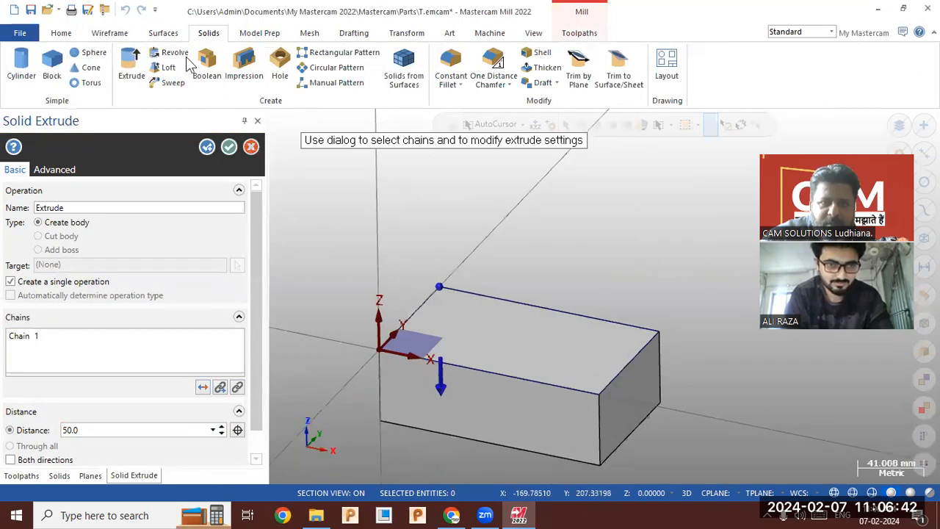
pyautogui.press('Escape')
# Draw a circle of radius 10 mm inside the rectangle, near its upper corner on the Y axis.
pyautogui.click(109, 33)
pyautogui.click(232, 69)
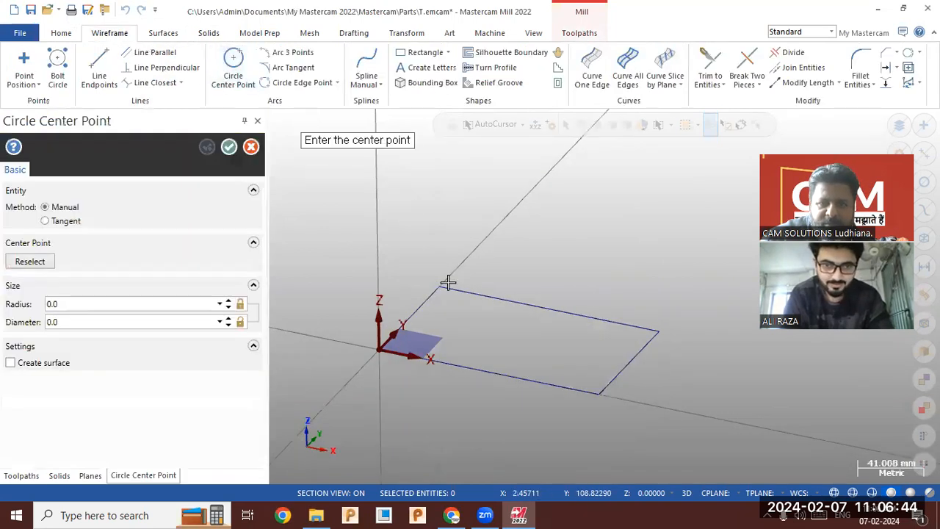
pyautogui.click(444, 308)
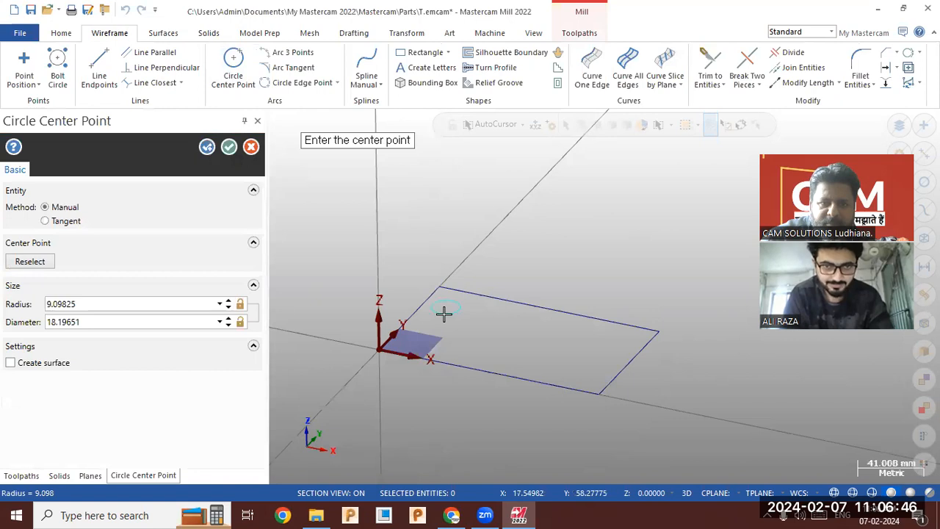
pyautogui.click(141, 303)
pyautogui.write('10')
pyautogui.press('Return')
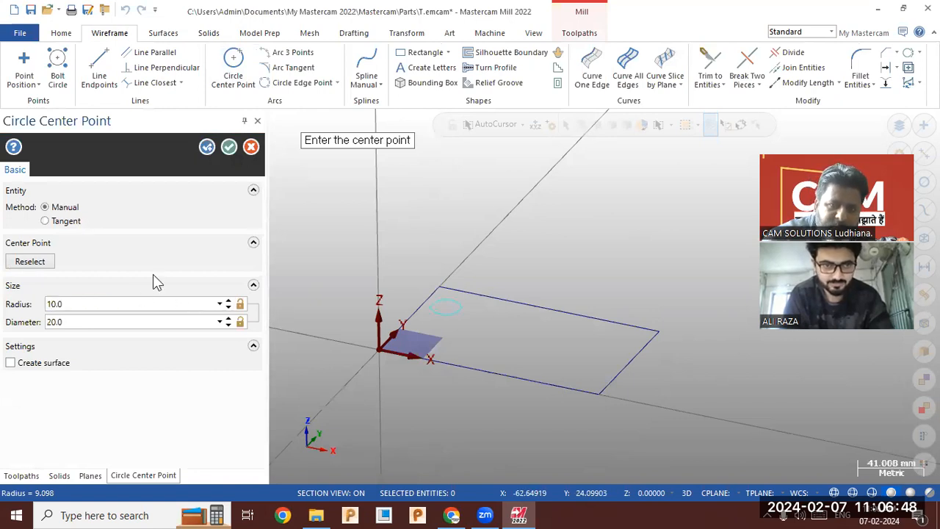
pyautogui.click(229, 146)
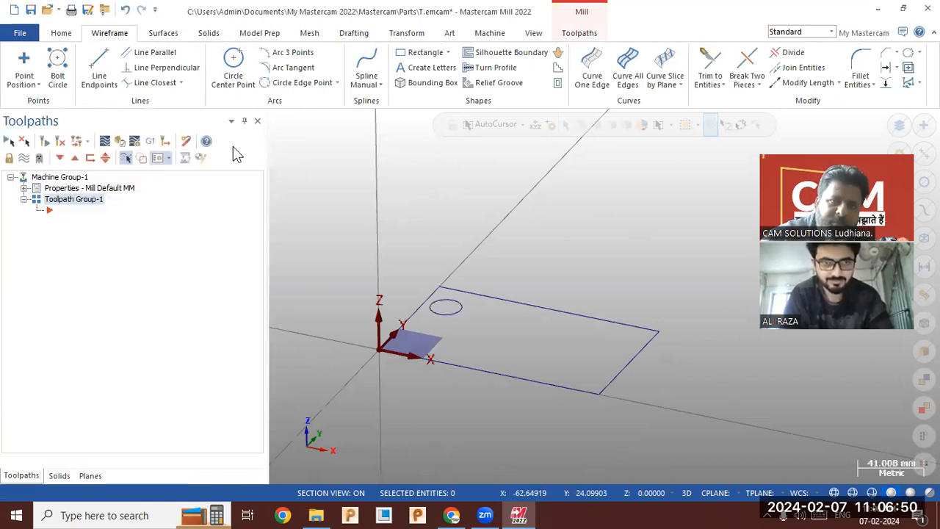
# Extrude the rectangle and the circle together downwards in reversed direction as a new body, forming a block with a through hole.
pyautogui.click(208, 33)
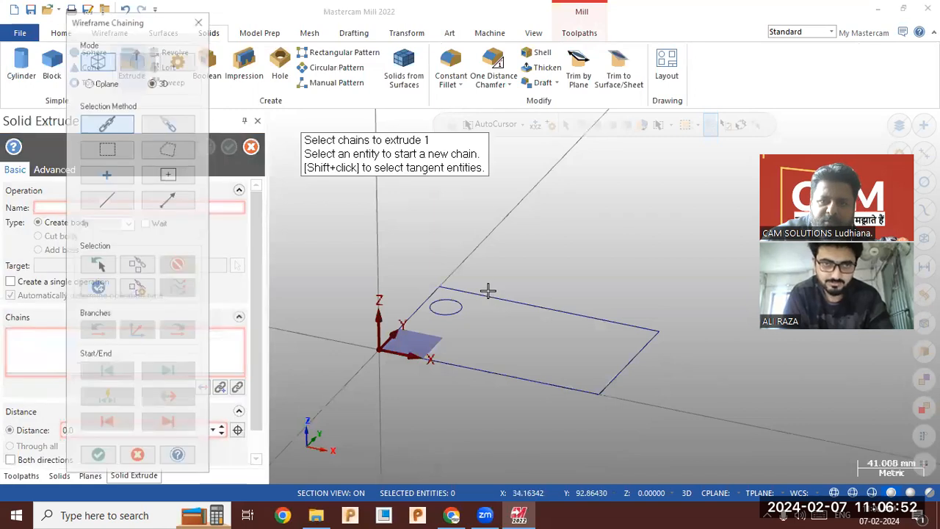
pyautogui.click(473, 295)
pyautogui.click(448, 312)
pyautogui.click(105, 456)
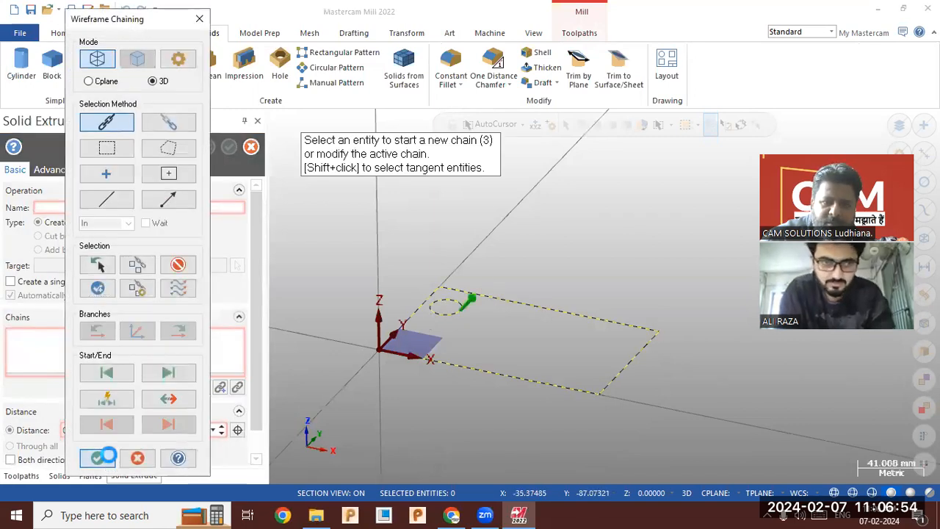
pyautogui.click(204, 387)
pyautogui.moveTo(411, 258); pyautogui.dragTo(400, 279, button='middle')
pyautogui.click(229, 147)
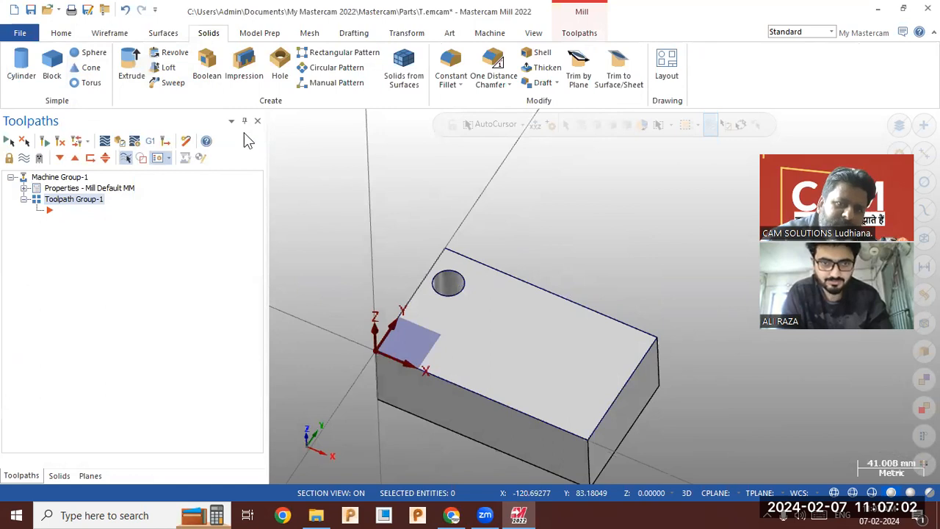
# Start the Hole command on the block and examine the available hole style types.
pyautogui.moveTo(457, 247); pyautogui.dragTo(363, 221, button='middle')
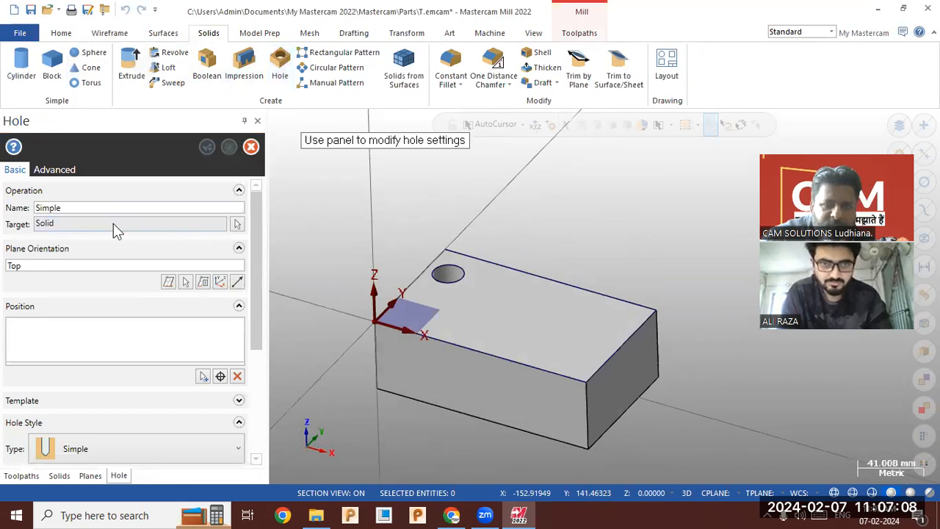
pyautogui.click(258, 367)
pyautogui.click(170, 359)
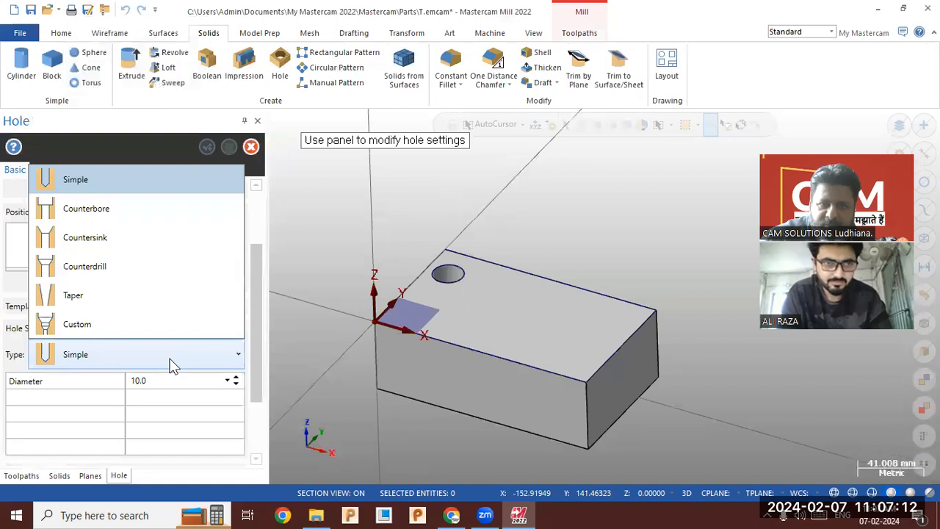
pyautogui.click(169, 360)
pyautogui.click(168, 359)
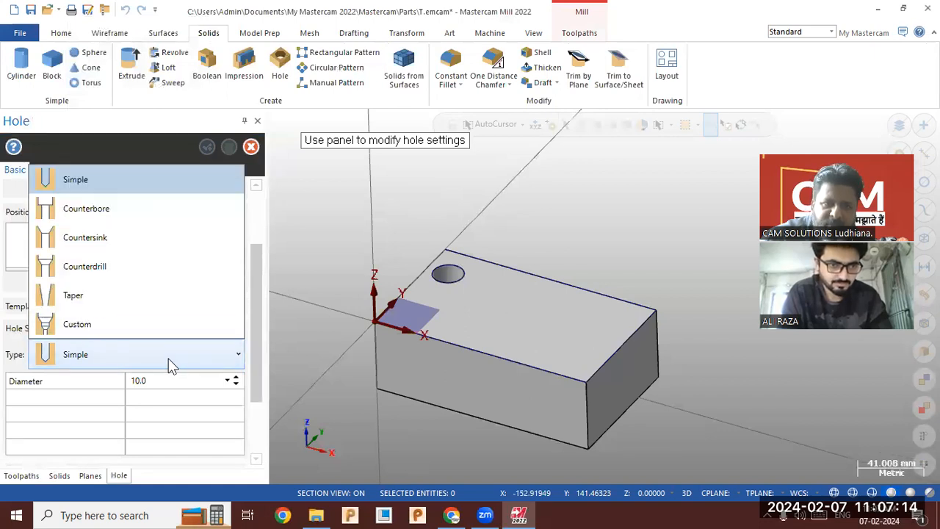
pyautogui.click(168, 360)
pyautogui.click(168, 360)
pyautogui.click(168, 361)
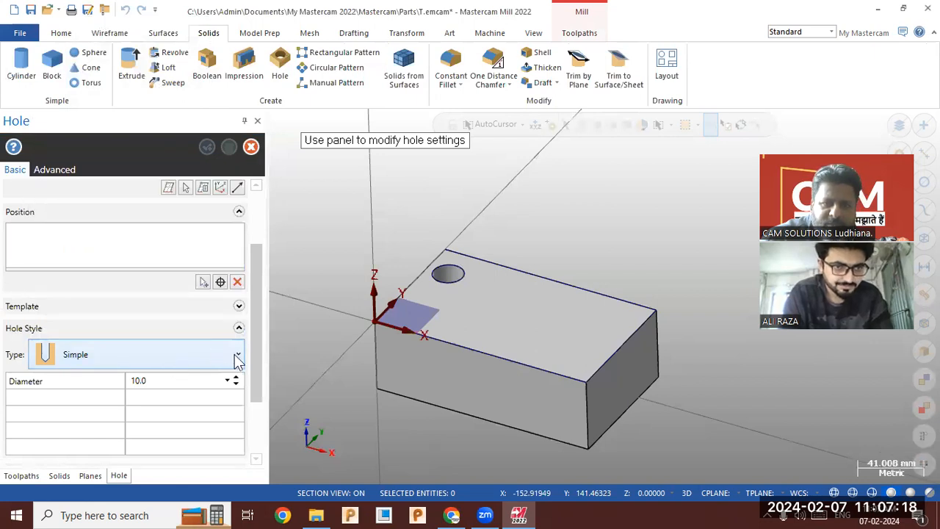
# Place two simple holes on the block's top face, one near the middle and one towards the far X end.
pyautogui.moveTo(253, 352); pyautogui.dragTo(257, 282)
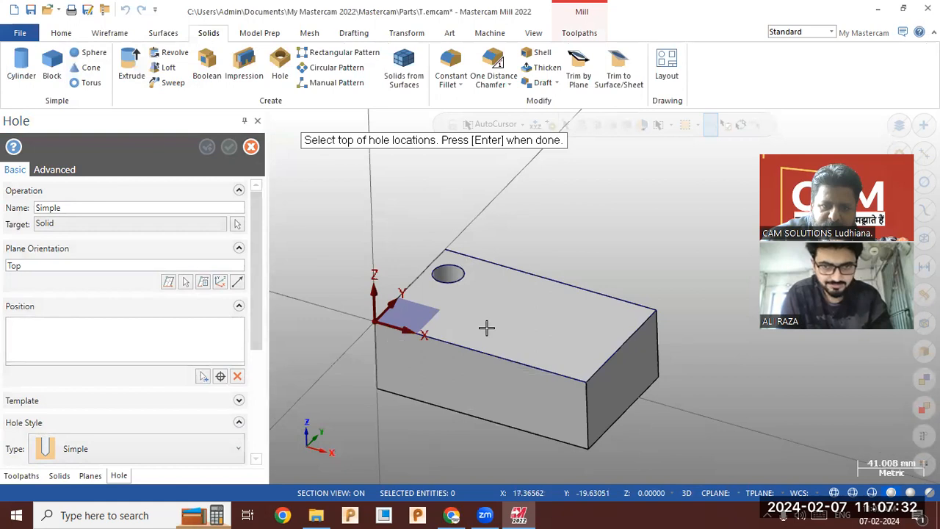
pyautogui.click(578, 312)
pyautogui.press('Return')
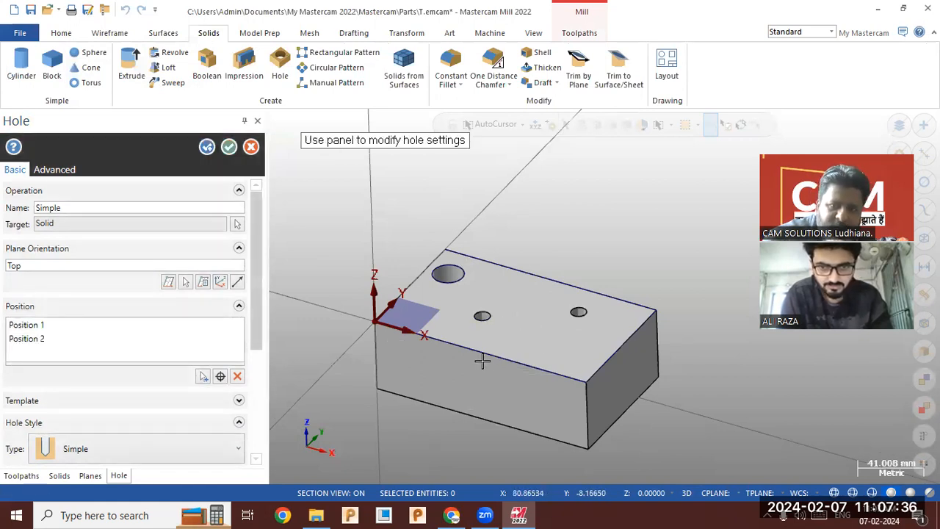
pyautogui.moveTo(585, 237)
pyautogui.mouseDown(button='middle')
pyautogui.moveTo(589, 292)
pyautogui.moveTo(591, 224)
pyautogui.mouseUp(button='middle')
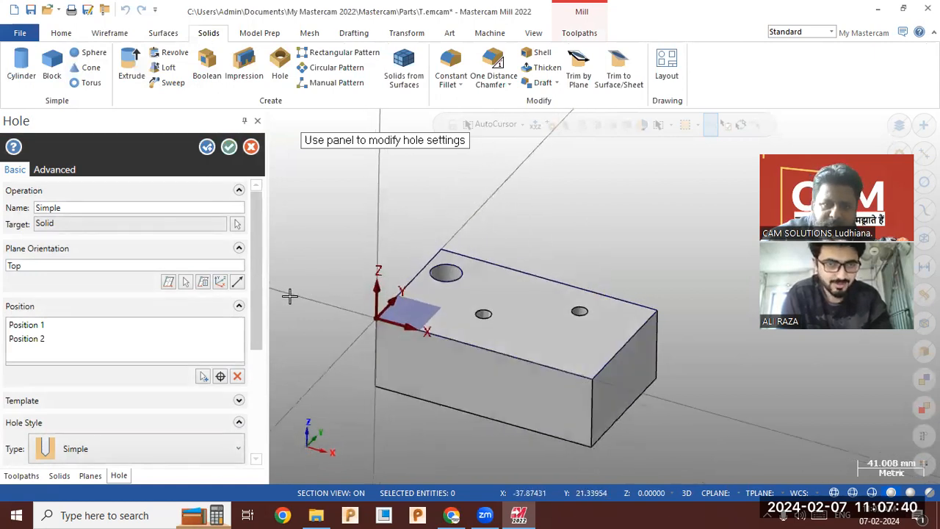
# Set the diameter of the two holes to 12 mm and their depth distance to 30 mm.
pyautogui.moveTo(252, 330); pyautogui.dragTo(266, 448)
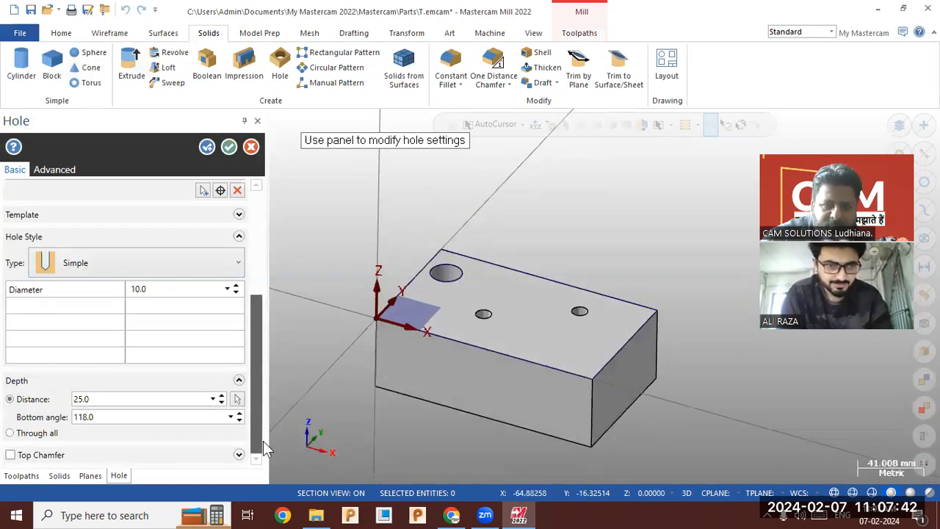
pyautogui.click(161, 289)
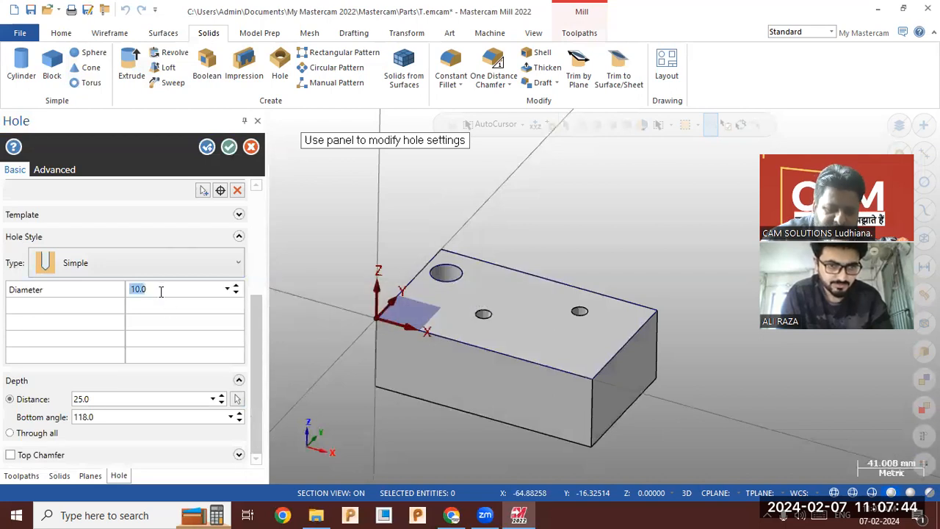
pyautogui.write('12')
pyautogui.press('Return')
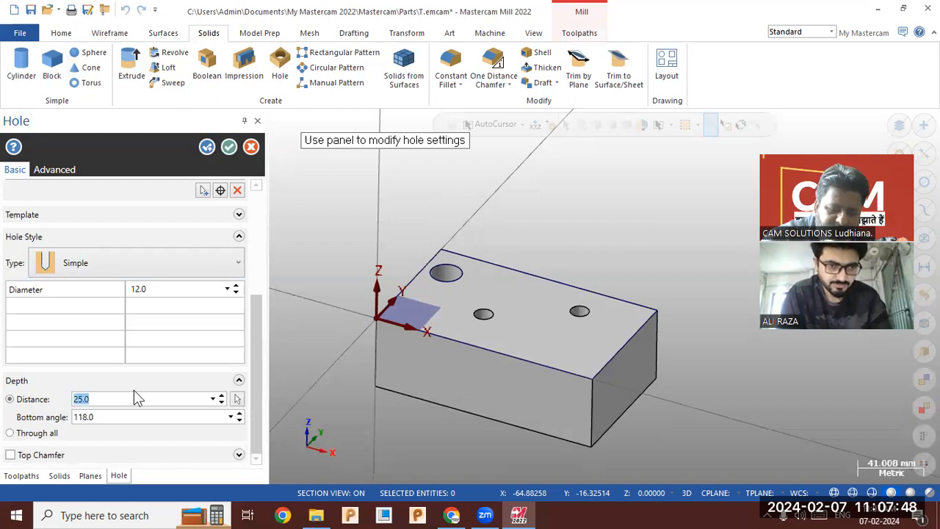
pyautogui.write('30')
pyautogui.press('Return')
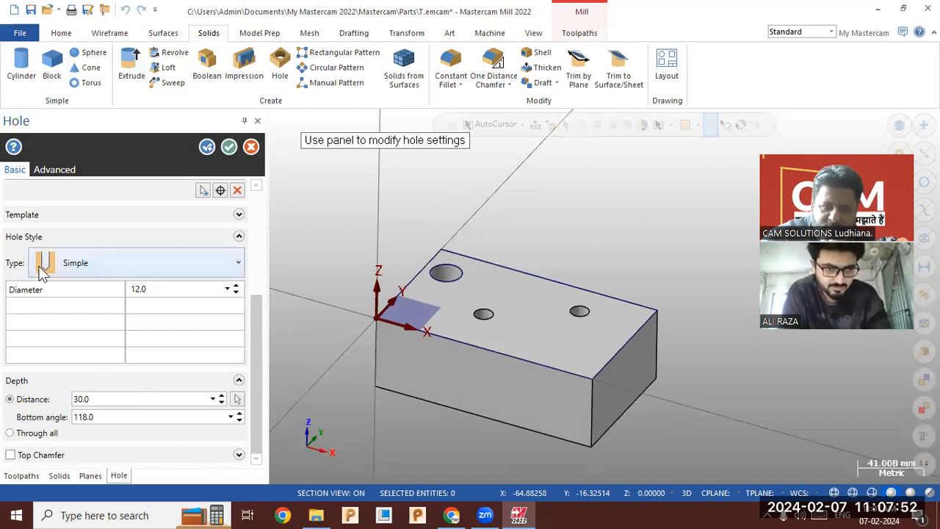
# Display the block as a wireframe and examine the conical bottoms of the two holes from the side.
pyautogui.click(831, 492)
pyautogui.scroll(2, 460, 371)
pyautogui.moveTo(478, 371)
pyautogui.mouseDown(button='middle')
pyautogui.moveTo(484, 336)
pyautogui.moveTo(488, 350)
pyautogui.mouseUp(button='middle')
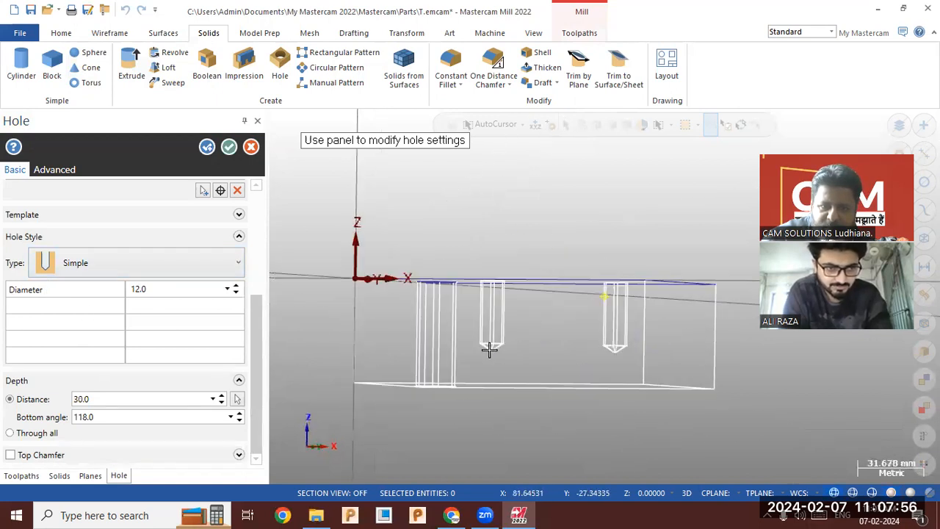
pyautogui.scroll(1, 488, 349)
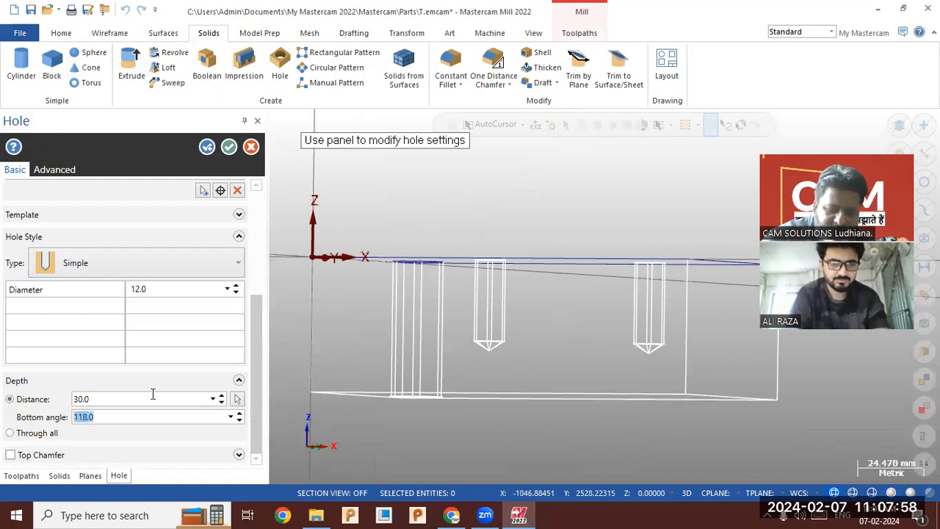
# Set the bottom angle of the two 12 mm holes to 90 degrees.
pyautogui.write('90')
pyautogui.press('Return')
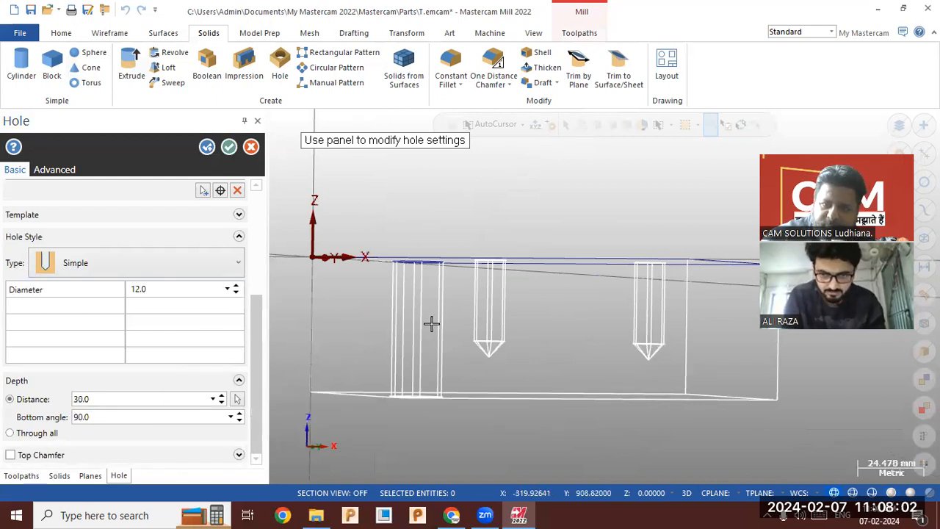
pyautogui.moveTo(431, 324); pyautogui.dragTo(429, 334, button='middle')
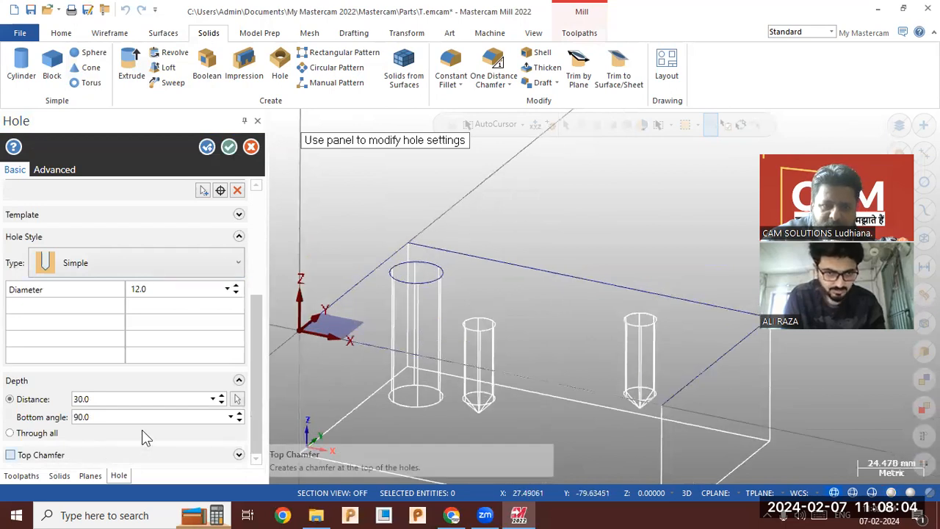
pyautogui.click(49, 435)
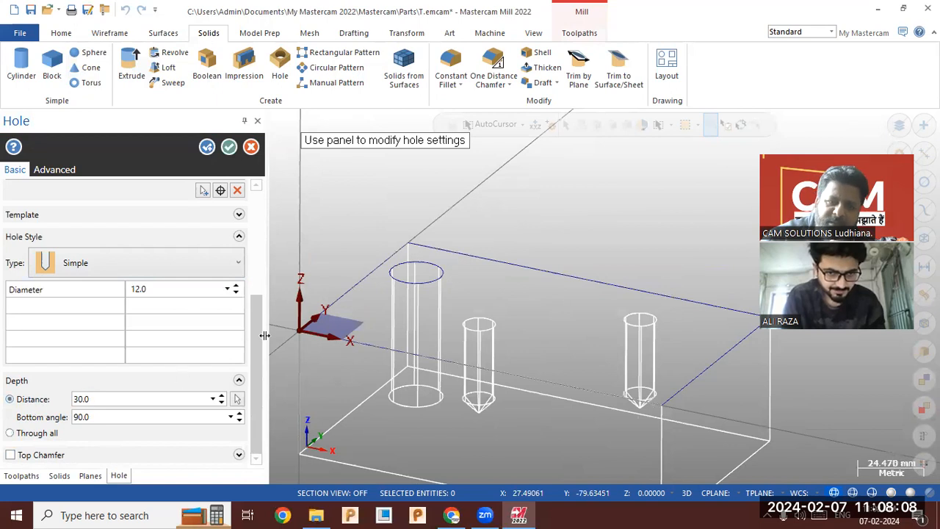
# Add a top chamfer to the two holes and accept them with the block displayed shaded.
pyautogui.click(55, 455)
pyautogui.scroll(2, 485, 336)
pyautogui.scroll(3, 484, 336)
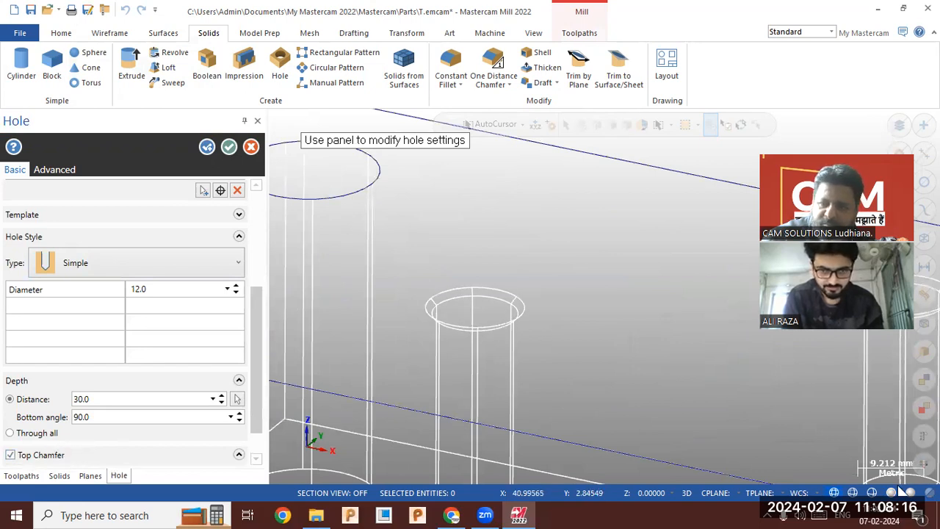
pyautogui.hotkey('alt', 's')
pyautogui.scroll(-6, 537, 252)
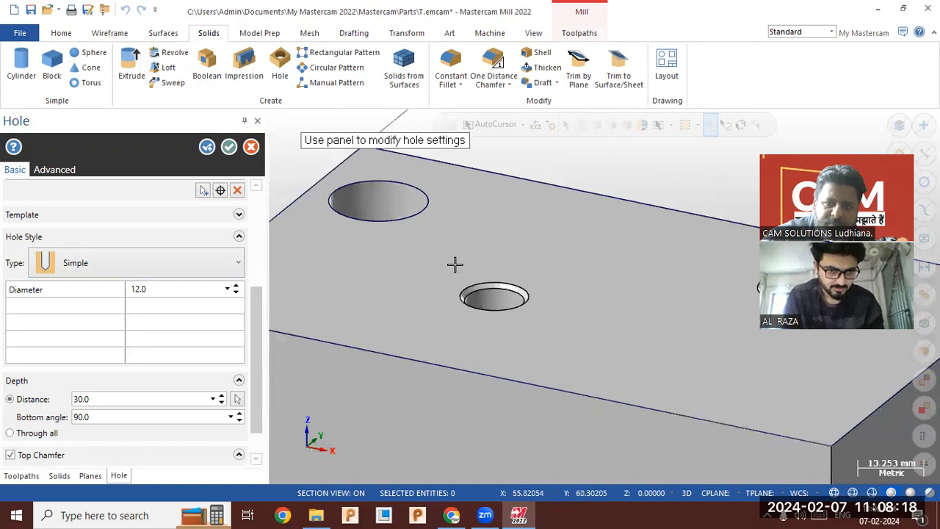
pyautogui.scroll(-2, 470, 264)
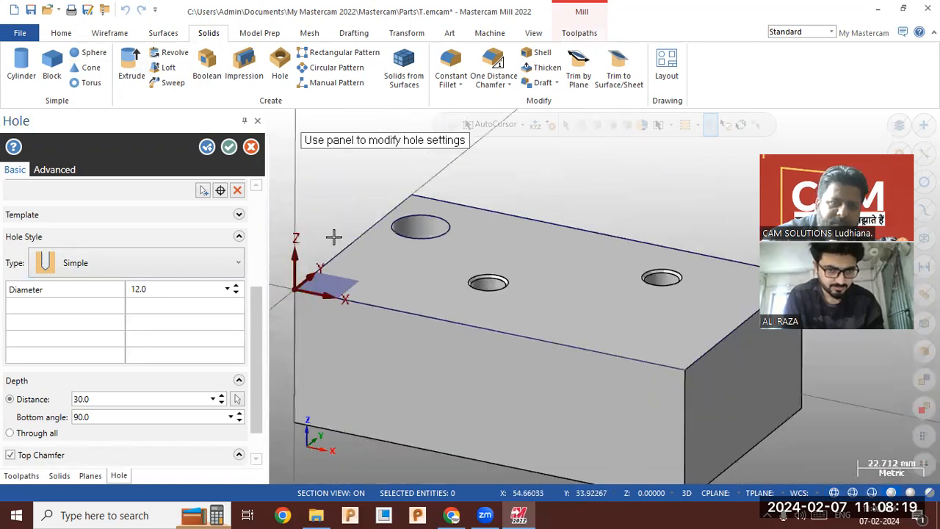
pyautogui.click(228, 148)
pyautogui.moveTo(500, 195)
pyautogui.mouseDown(button='middle')
pyautogui.moveTo(499, 257)
pyautogui.moveTo(499, 195)
pyautogui.mouseUp(button='middle')
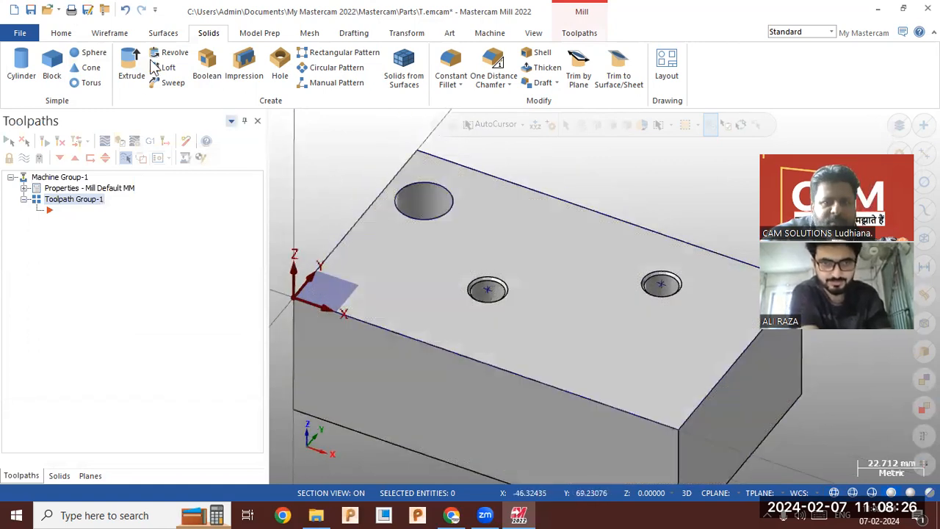
pyautogui.click(117, 33)
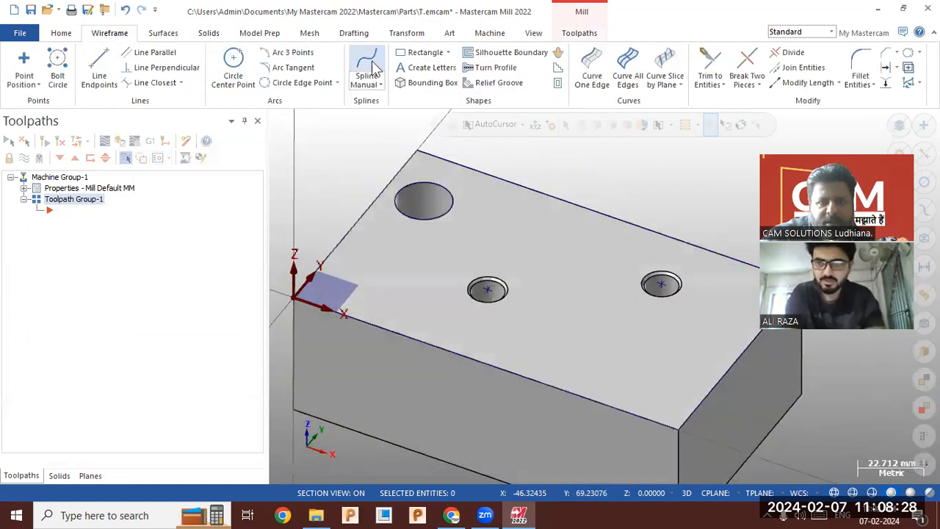
pyautogui.click(422, 52)
pyautogui.click(392, 269)
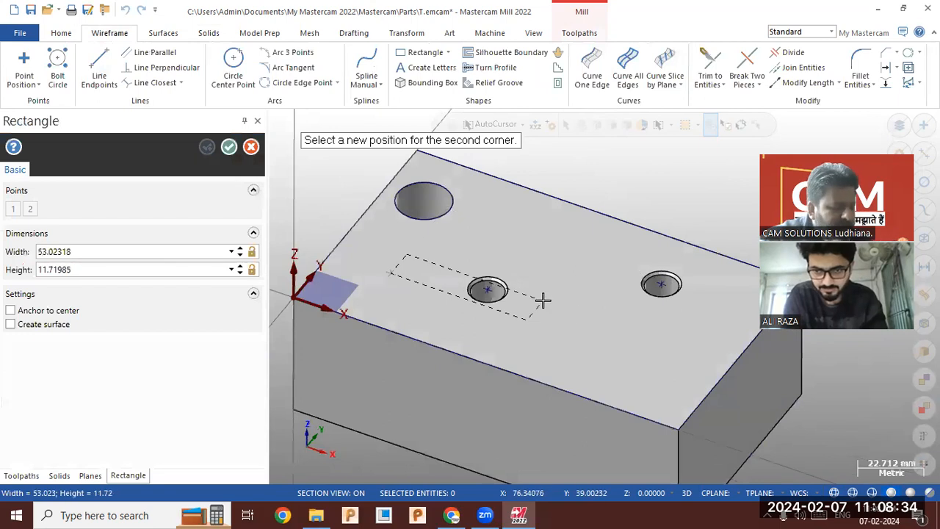
pyautogui.press('Escape')
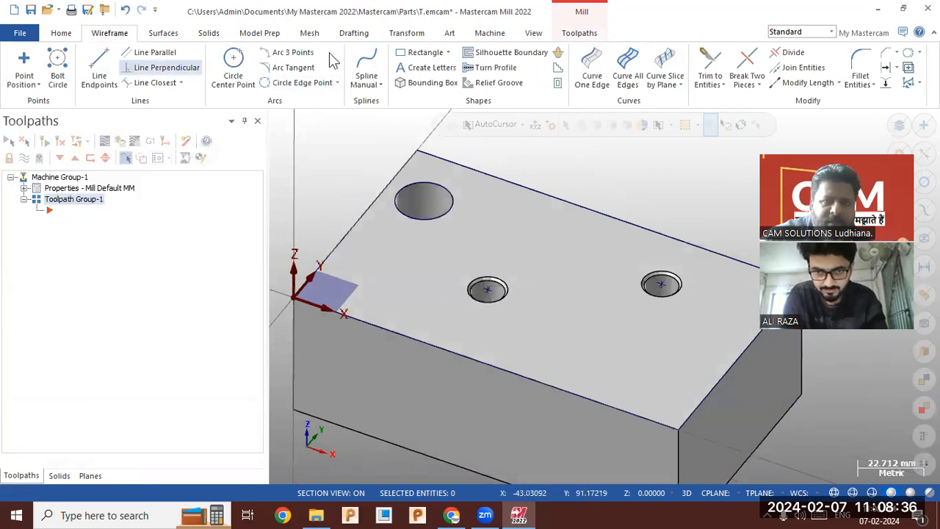
# Draw a freehand wireframe rectangle on the block's top face around the hole near the middle.
pyautogui.click(423, 53)
pyautogui.click(405, 308)
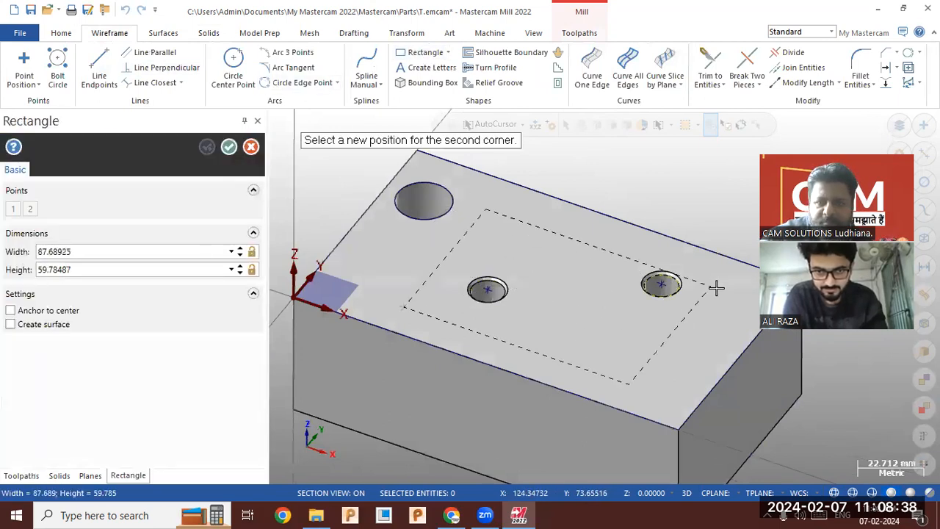
pyautogui.click(699, 322)
pyautogui.press('Escape')
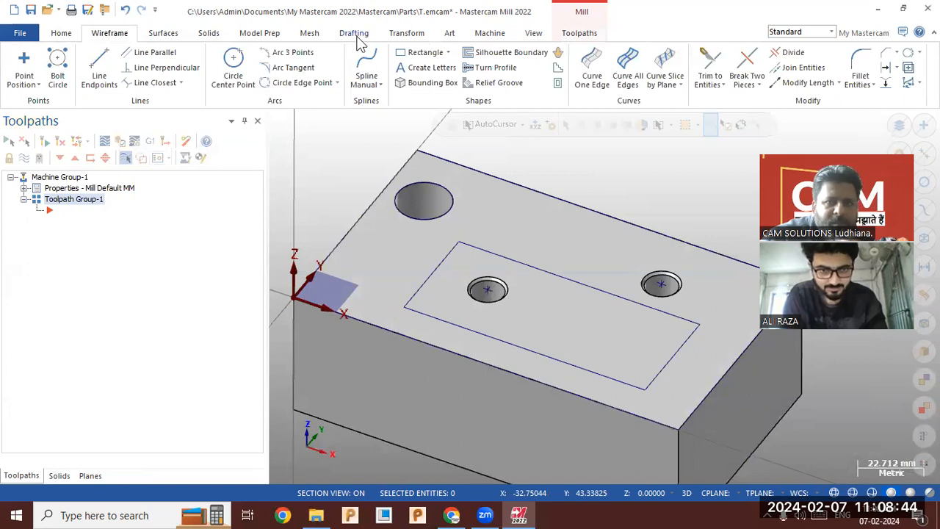
# Start a new Hole operation and place holes at the rectangle's two corners on its far Y side.
pyautogui.click(206, 34)
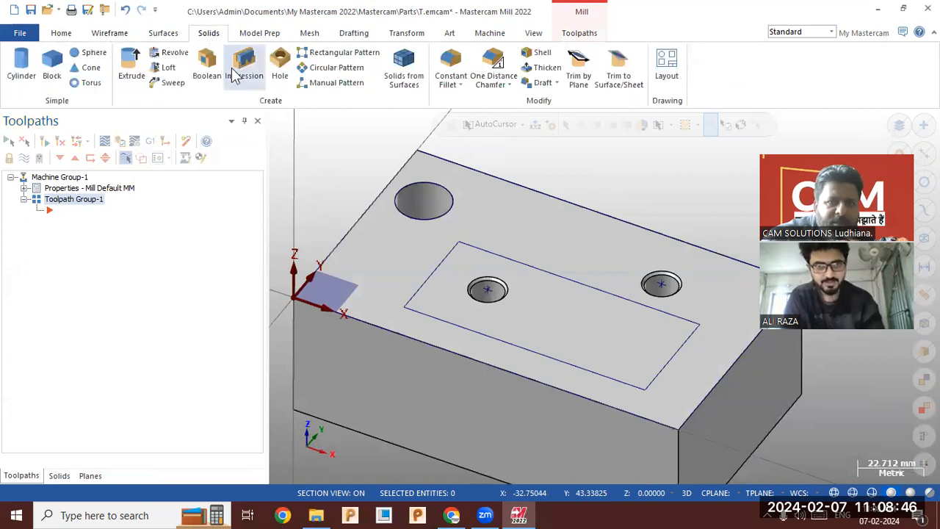
pyautogui.click(280, 64)
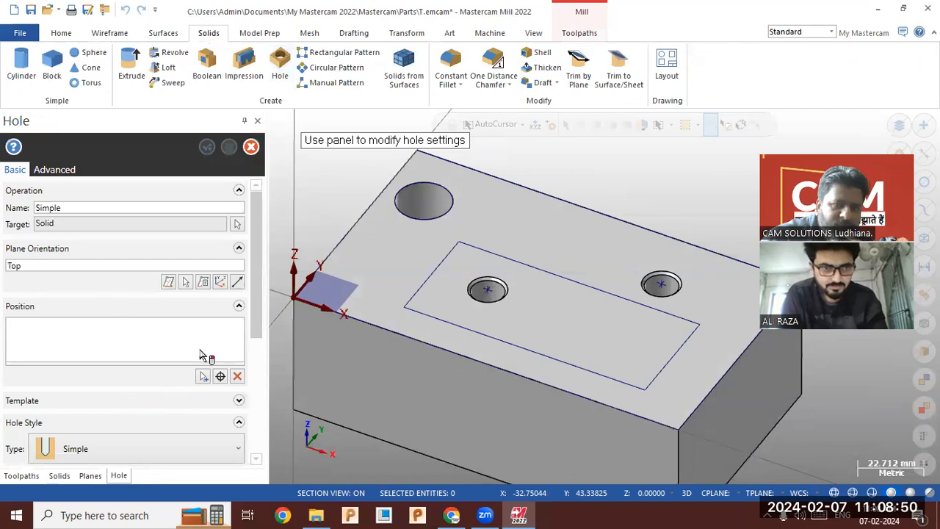
pyautogui.click(221, 378)
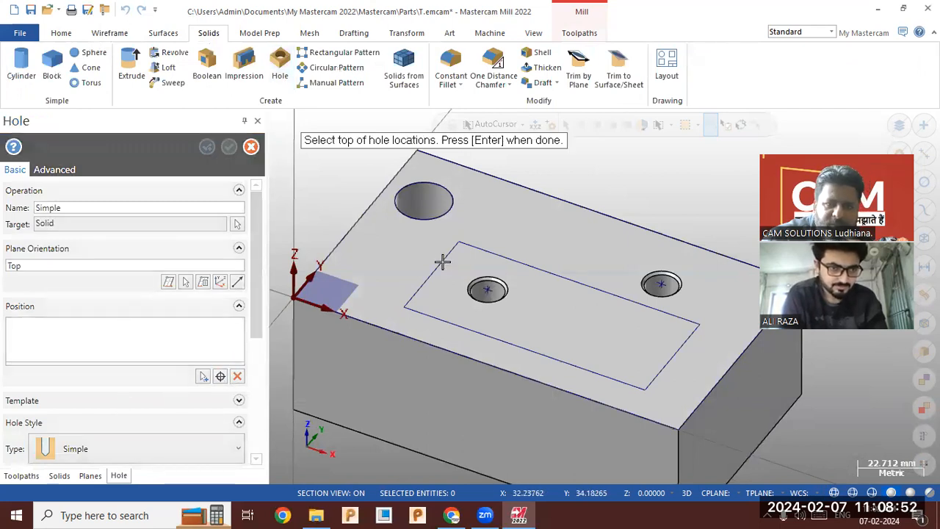
pyautogui.click(458, 241)
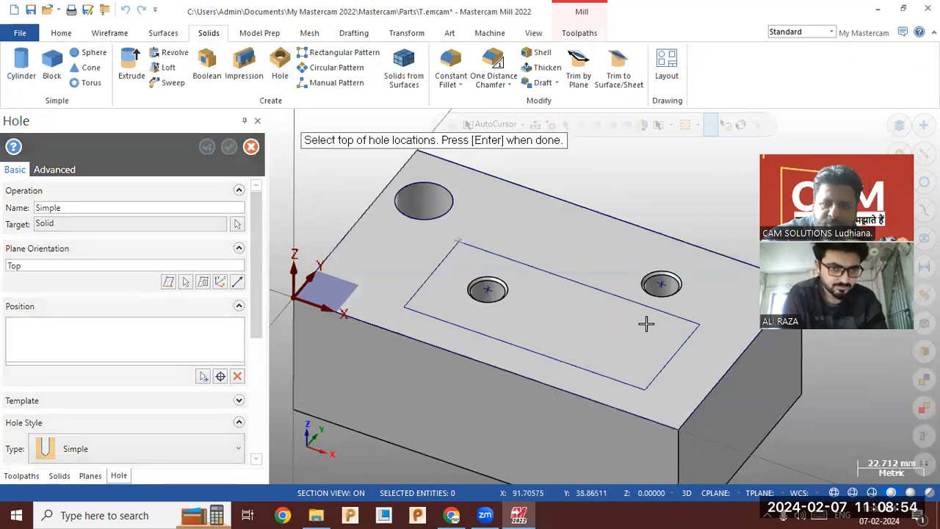
pyautogui.click(697, 323)
pyautogui.press('Return')
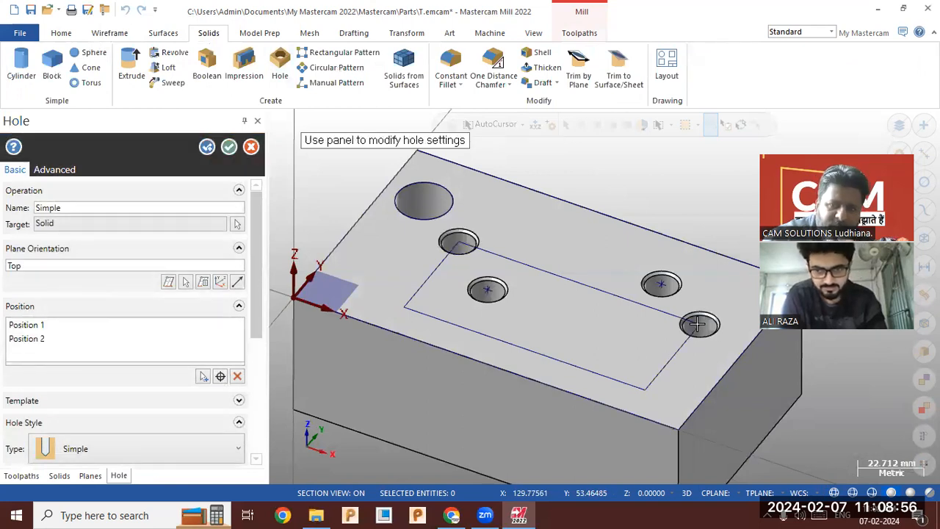
# Try the Counterbore style on the two new holes with a counterbore diameter of 20 mm.
pyautogui.click(130, 448)
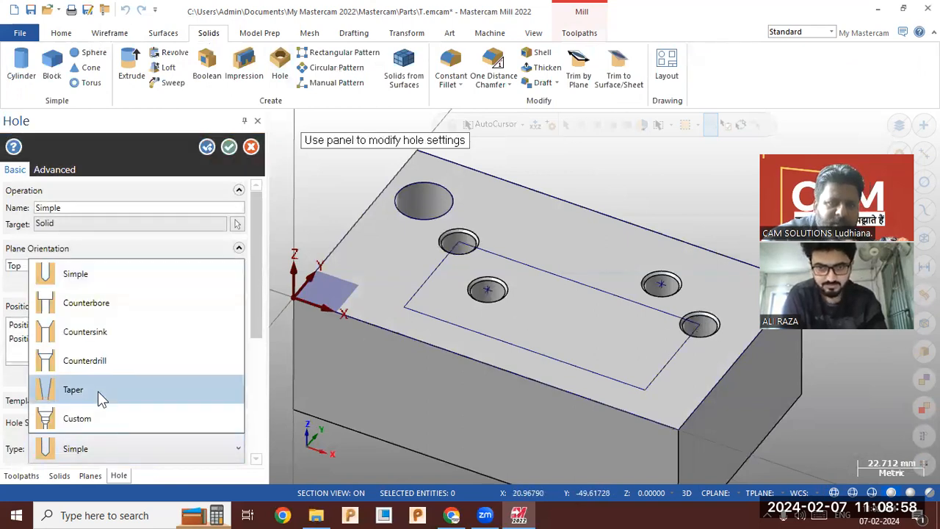
pyautogui.click(98, 303)
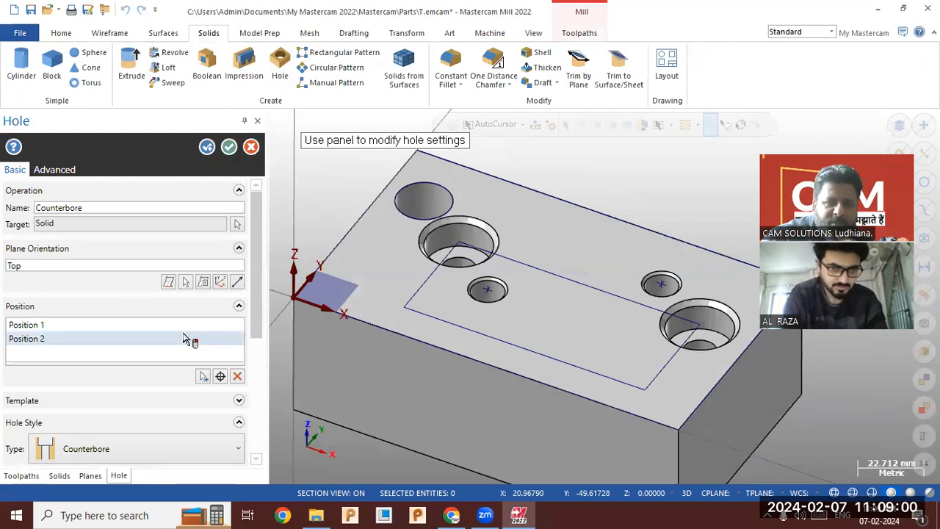
pyautogui.scroll(-3, 256, 295)
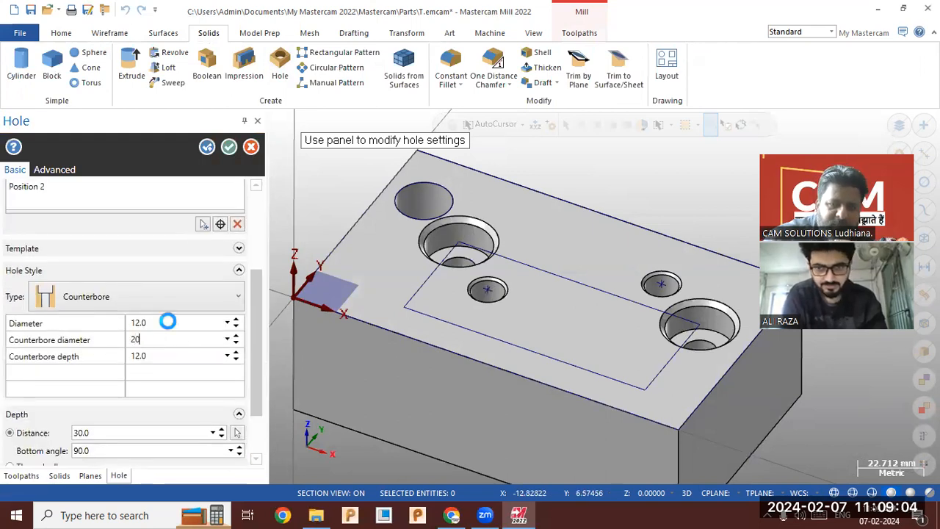
pyautogui.press('Return')
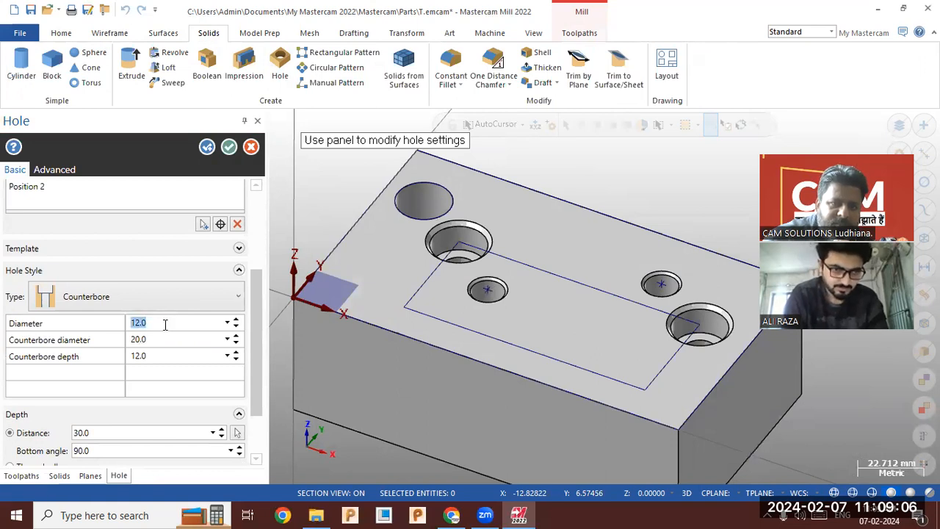
pyautogui.click(168, 359)
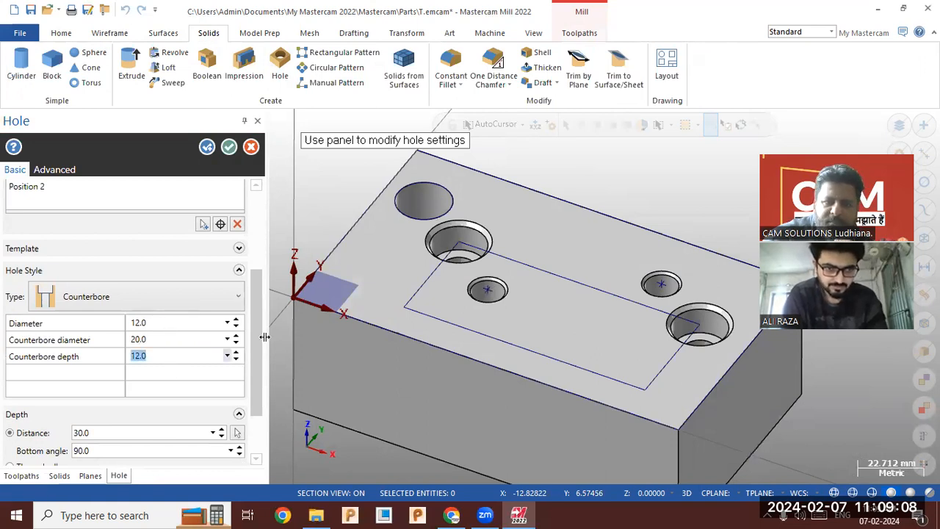
pyautogui.scroll(-1, 258, 378)
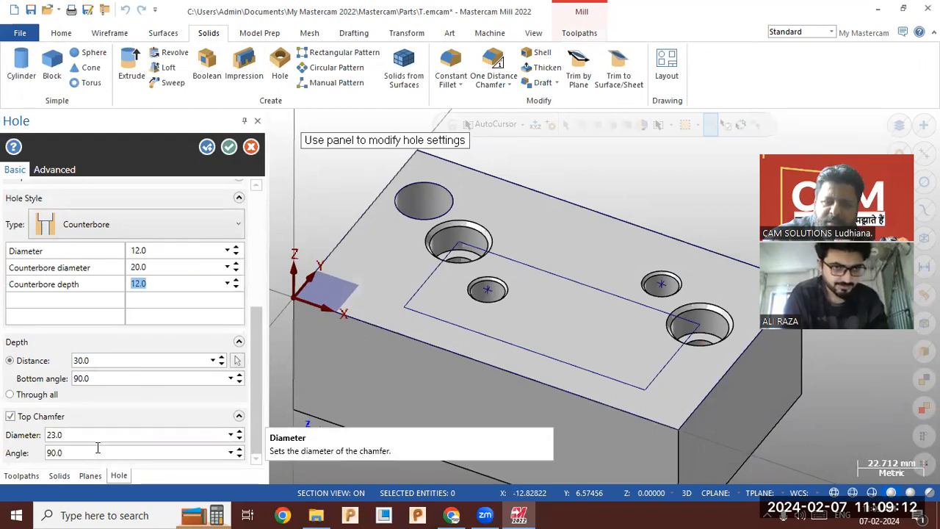
# Try the Countersink, Counterdrill, Taper and Custom styles on the two new holes, then return them to the Simple style.
pyautogui.click(193, 224)
pyautogui.click(150, 317)
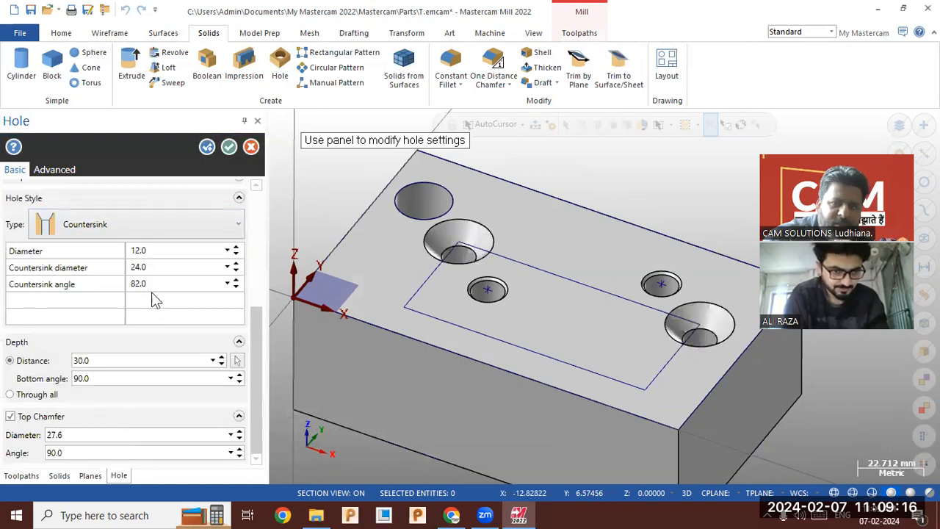
pyautogui.click(163, 232)
pyautogui.click(133, 339)
pyautogui.click(150, 224)
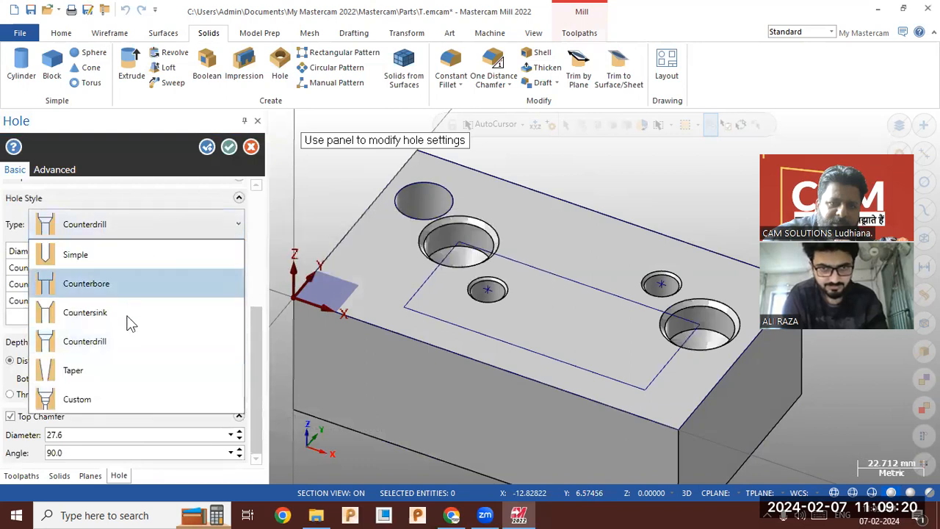
pyautogui.click(117, 369)
pyautogui.click(155, 232)
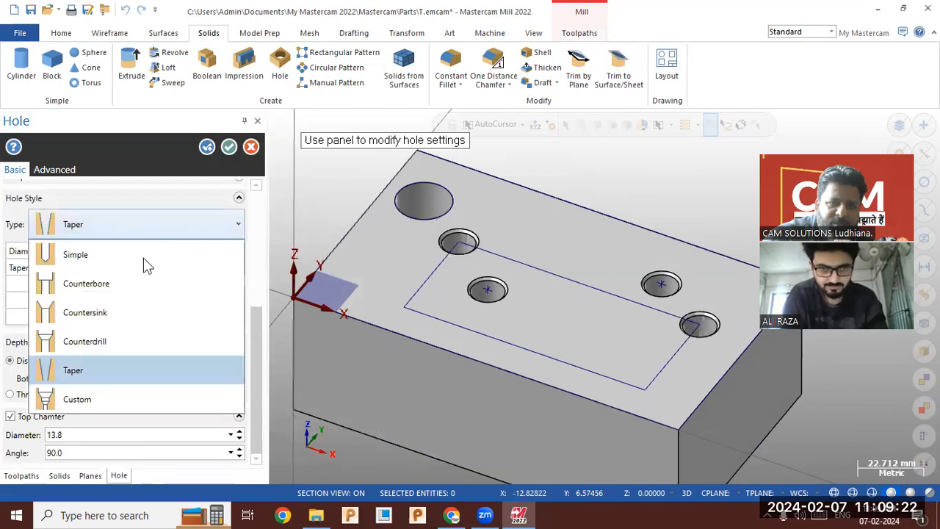
pyautogui.click(118, 399)
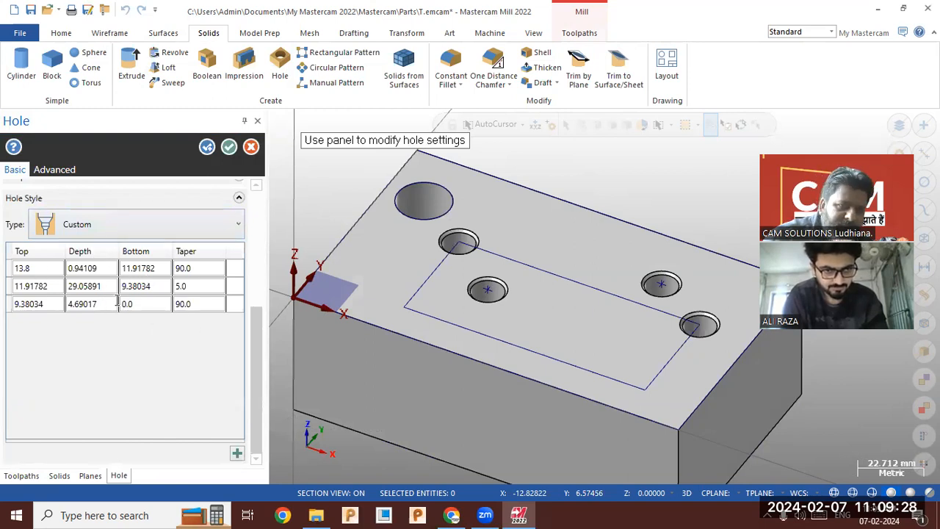
pyautogui.click(131, 225)
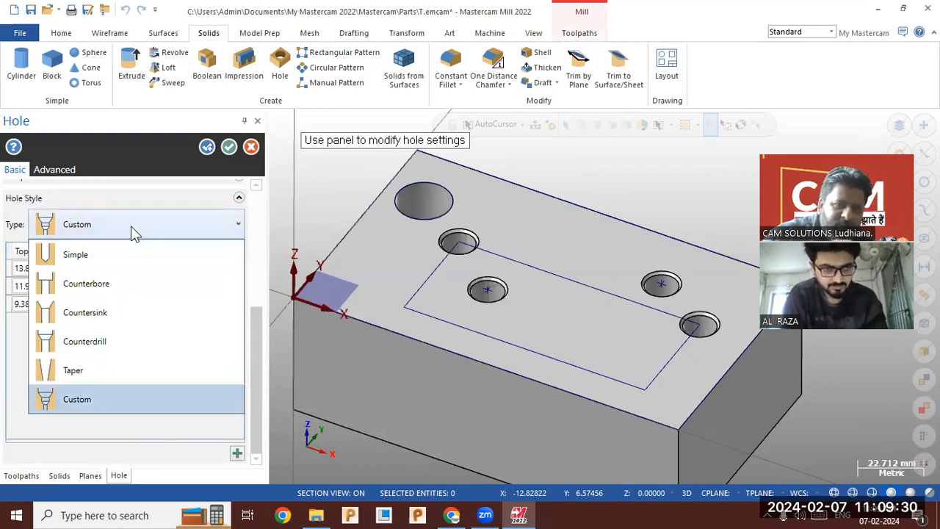
pyautogui.click(115, 266)
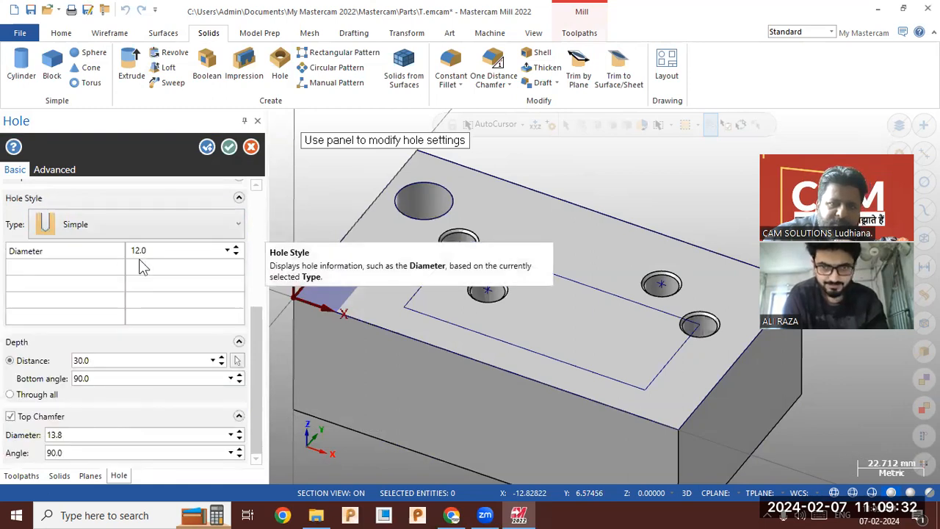
# Try the Front plane as the orientation of the two new holes.
pyautogui.moveTo(252, 337); pyautogui.dragTo(233, 211)
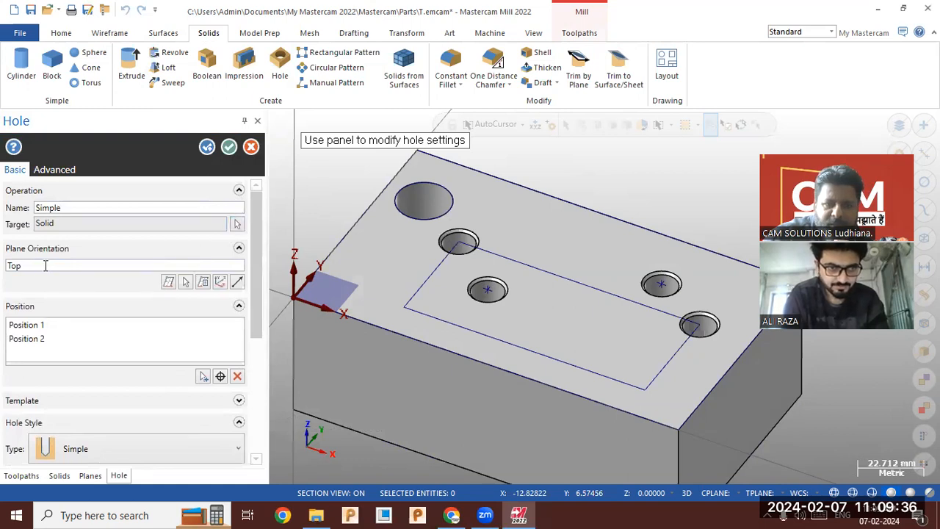
pyautogui.click(168, 283)
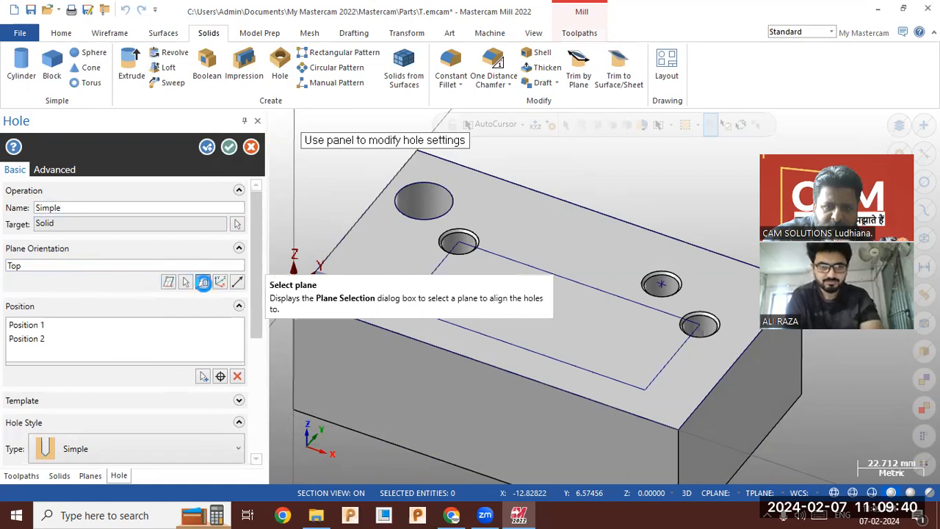
pyautogui.click(203, 281)
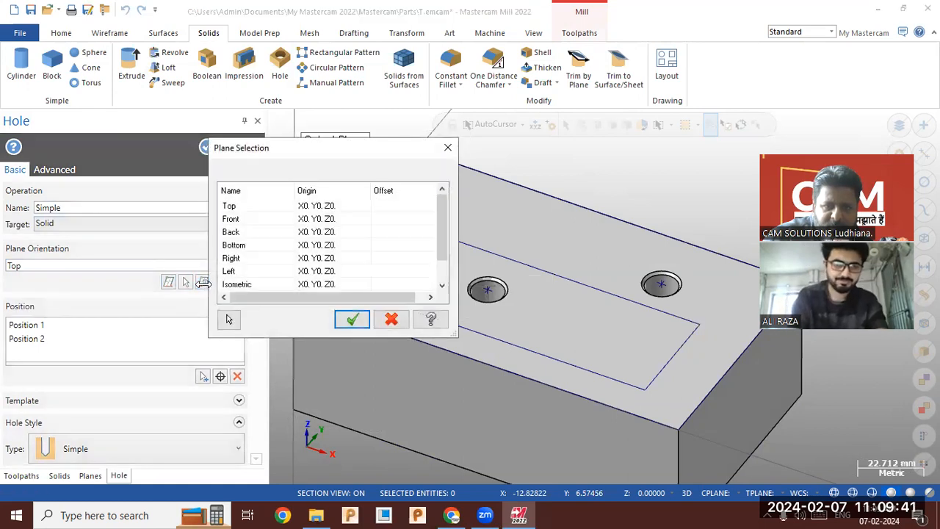
pyautogui.click(236, 221)
pyautogui.click(350, 318)
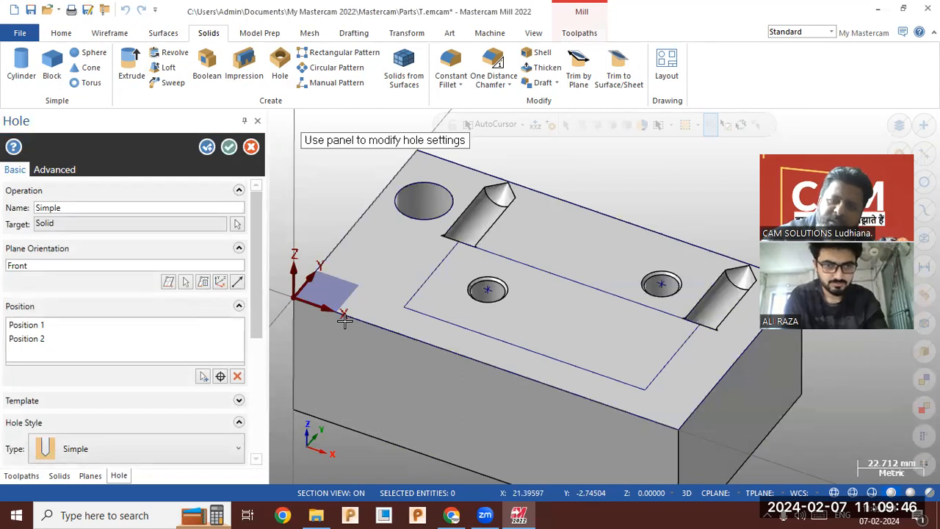
# Set the plane orientation of the two new holes to Right.
pyautogui.click(203, 282)
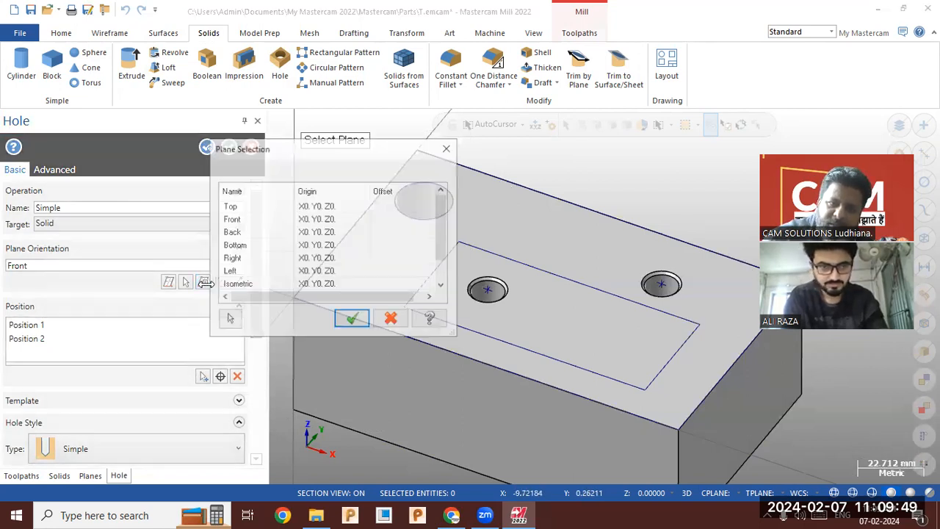
pyautogui.click(264, 258)
pyautogui.click(352, 318)
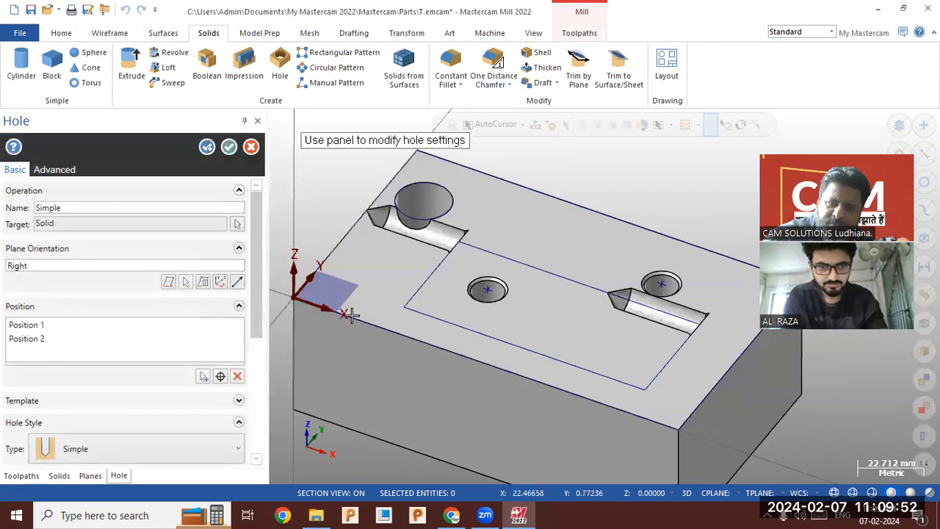
# Set the plane orientation of the two new holes back to Top and create the holes.
pyautogui.click(203, 282)
pyautogui.click(238, 206)
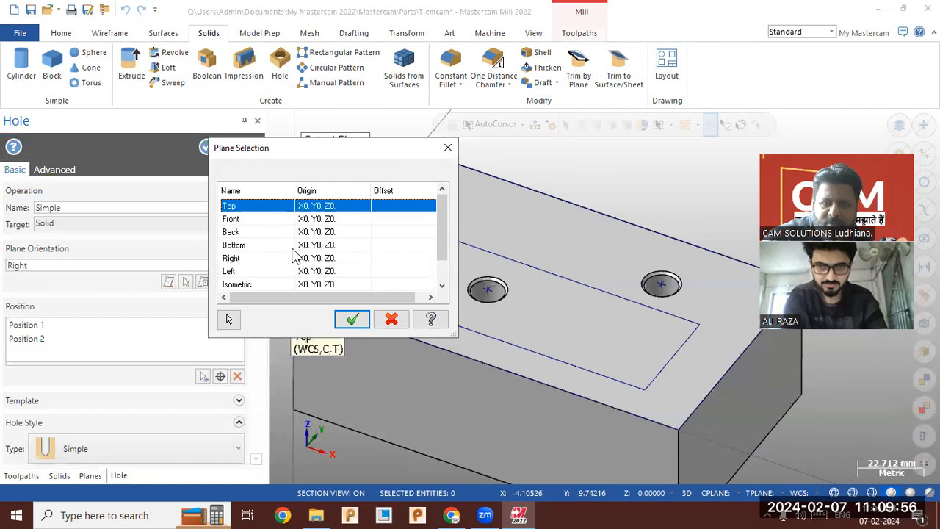
pyautogui.click(352, 319)
pyautogui.moveTo(467, 219)
pyautogui.mouseDown(button='middle')
pyautogui.moveTo(457, 276)
pyautogui.moveTo(460, 215)
pyautogui.mouseUp(button='middle')
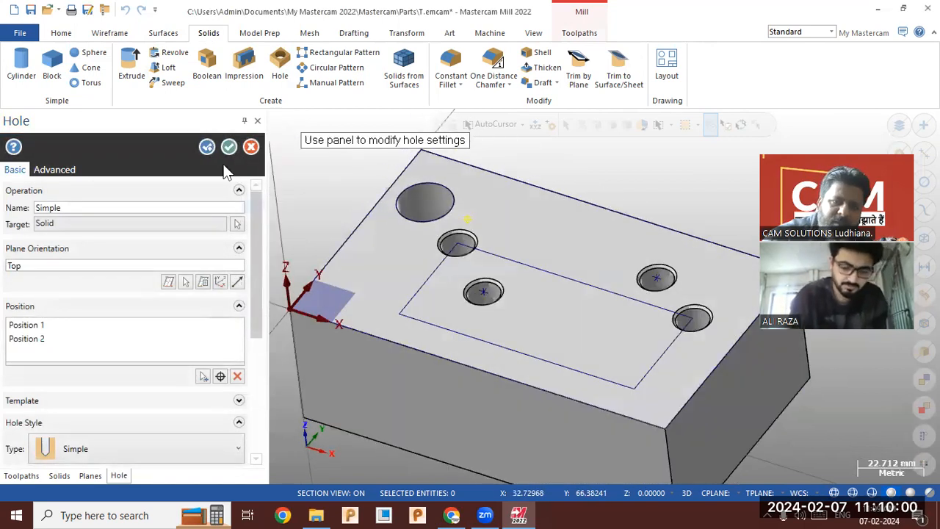
pyautogui.click(229, 147)
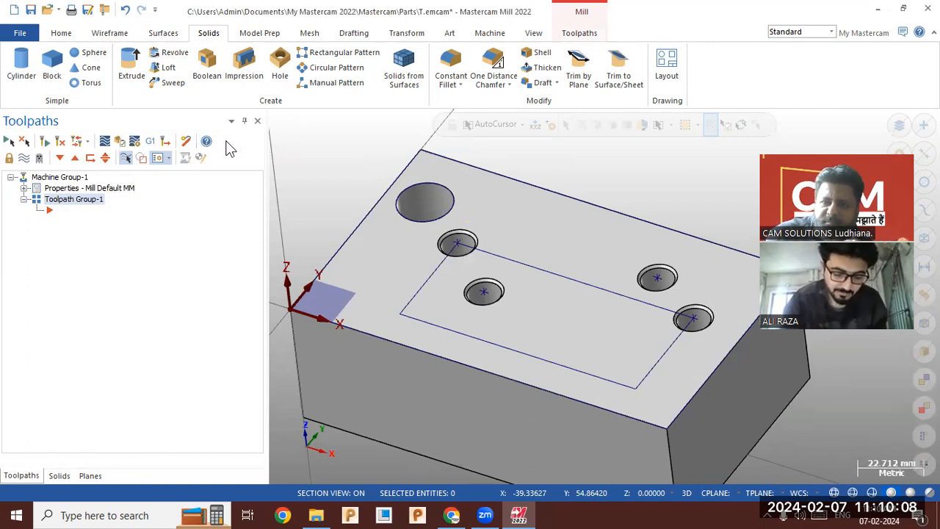
pyautogui.moveTo(437, 243)
pyautogui.mouseDown(button='middle')
pyautogui.moveTo(452, 250)
pyautogui.moveTo(456, 229)
pyautogui.moveTo(444, 237)
pyautogui.mouseUp(button='middle')
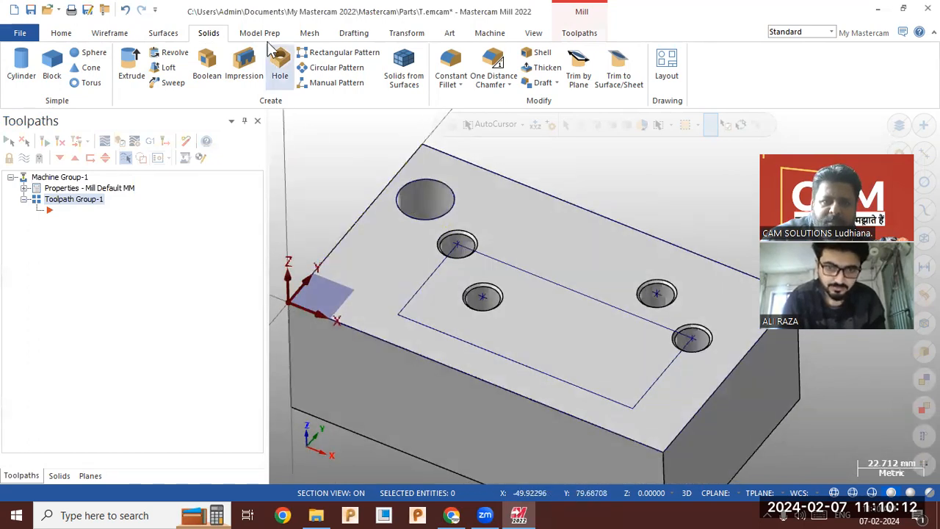
pyautogui.click(265, 34)
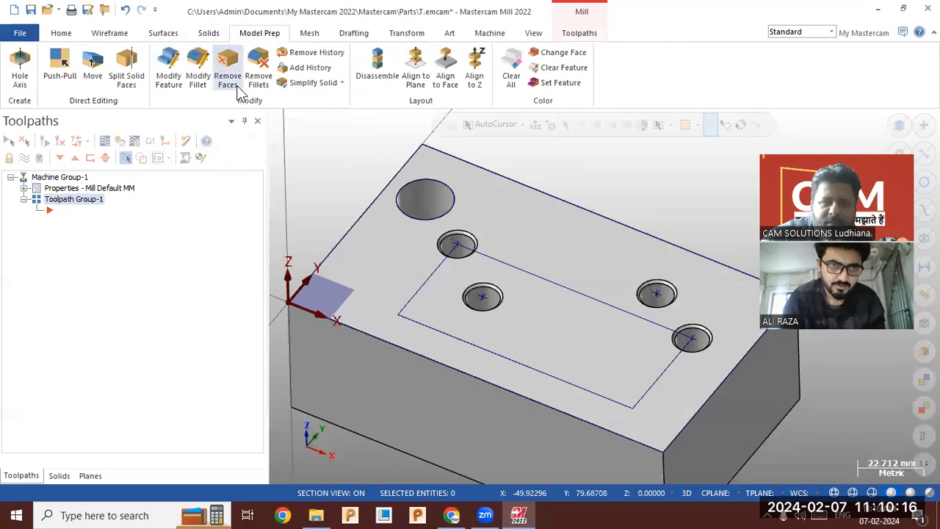
pyautogui.moveTo(304, 175)
pyautogui.mouseDown(button='middle')
pyautogui.moveTo(307, 220)
pyautogui.moveTo(304, 172)
pyautogui.moveTo(337, 162)
pyautogui.moveTo(445, 179)
pyautogui.moveTo(387, 175)
pyautogui.mouseUp(button='middle')
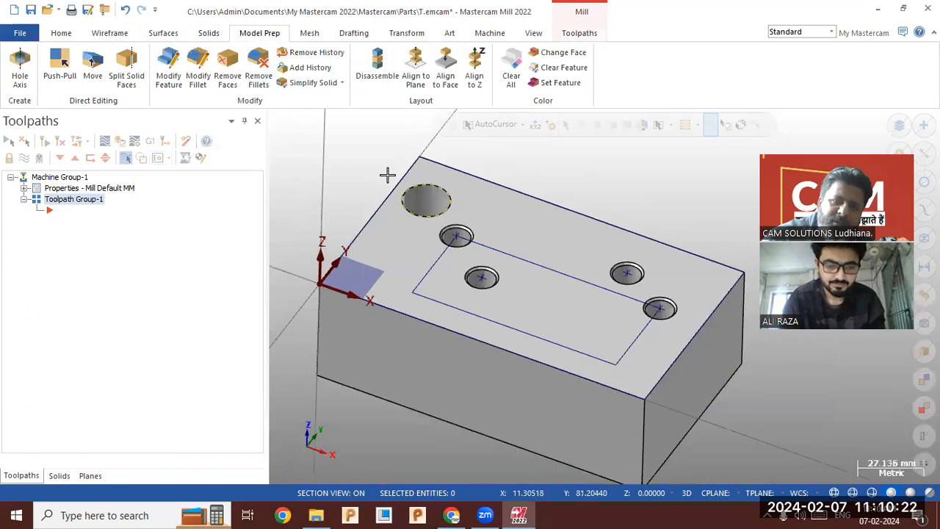
# Place five wireframe points freehand at scattered positions between the holes on the block's top face.
pyautogui.click(109, 33)
pyautogui.click(32, 70)
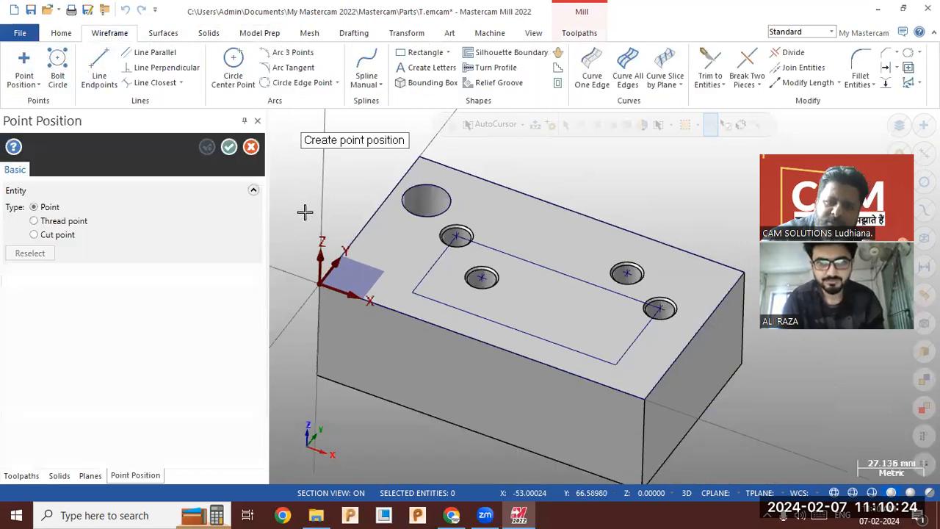
pyautogui.click(449, 292)
pyautogui.click(525, 314)
pyautogui.click(541, 241)
pyautogui.click(620, 323)
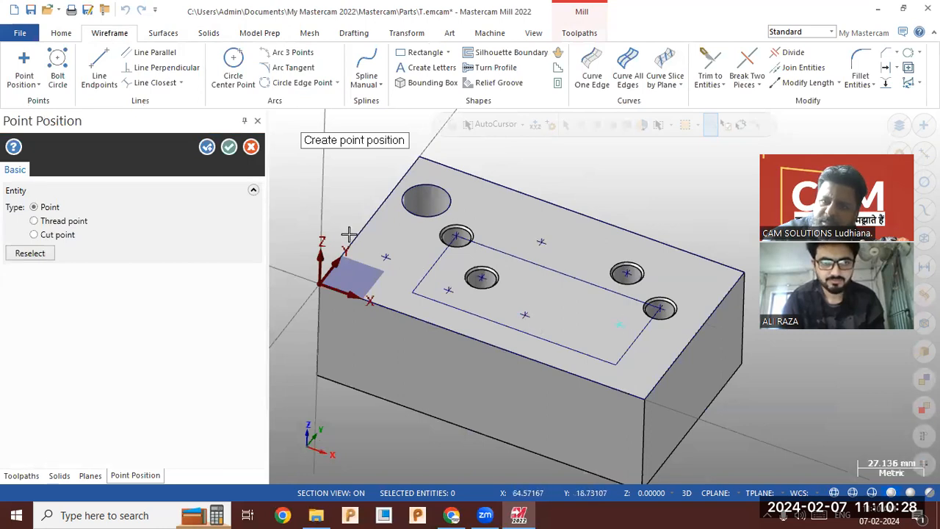
pyautogui.click(229, 147)
# Start a full bolt circle of 8 arcs based near the middle of the top face, reducing its diameter to about 35 mm.
pyautogui.click(57, 75)
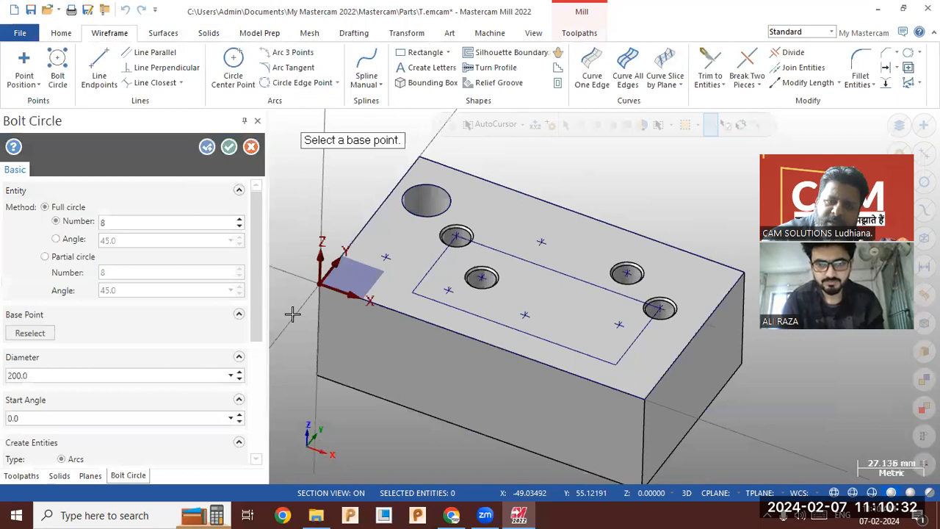
pyautogui.click(563, 290)
pyautogui.scroll(-2, 530, 283)
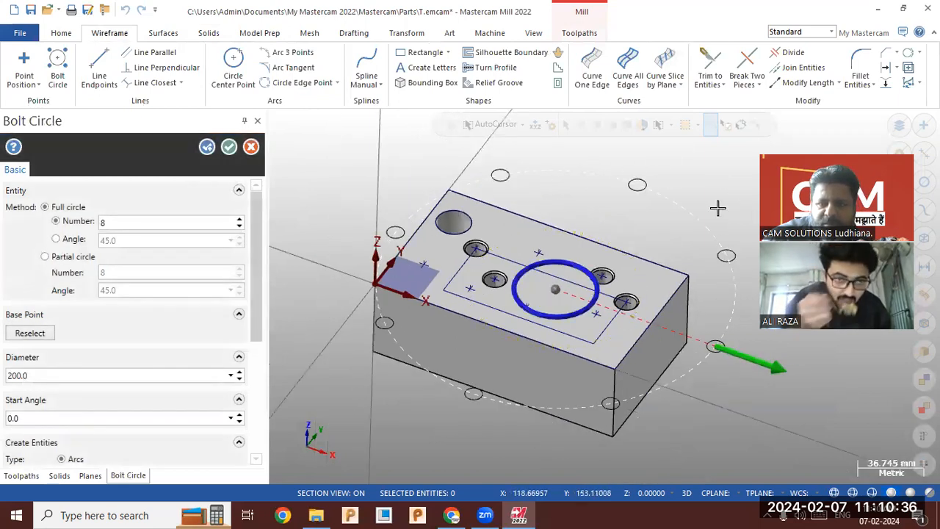
pyautogui.click(751, 353)
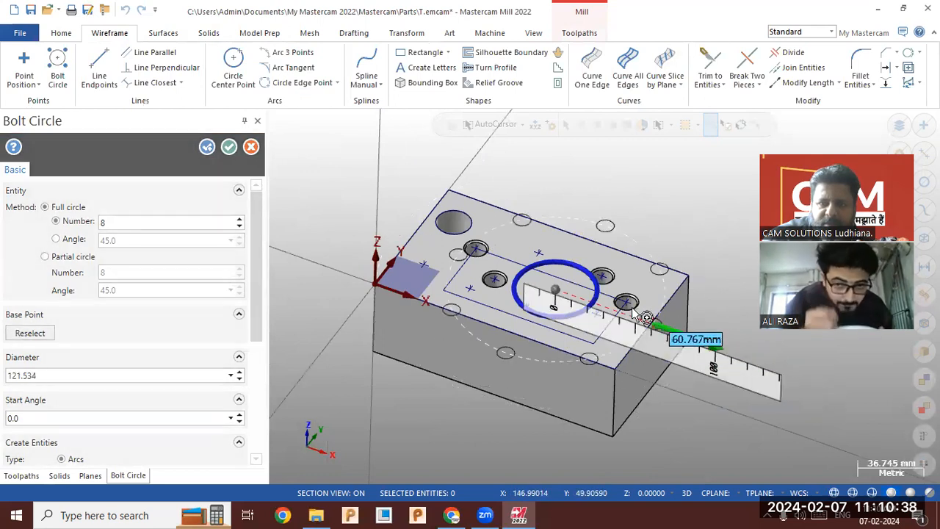
pyautogui.click(581, 301)
pyautogui.scroll(3, 581, 301)
pyautogui.click(579, 314)
pyautogui.scroll(1, 576, 314)
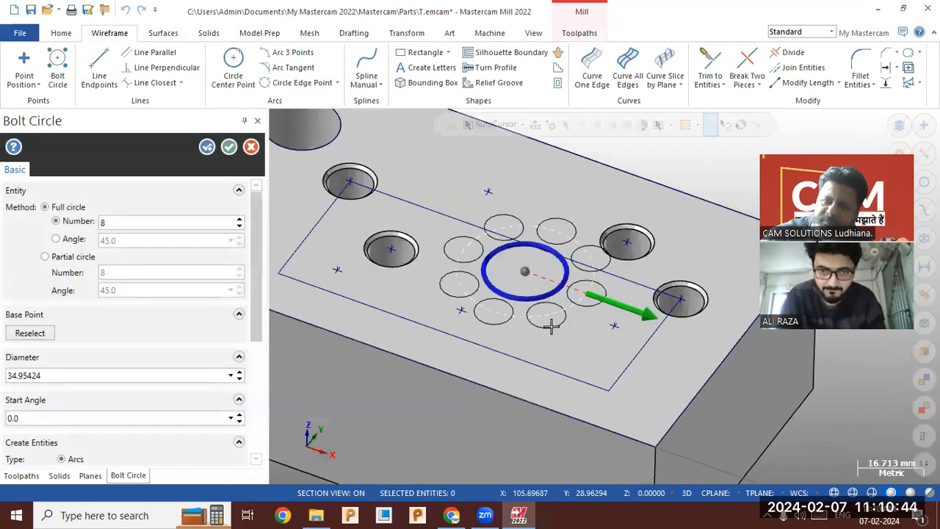
# Resize the bolt circle to a 32 mm diameter and create its arcs.
pyautogui.click(643, 317)
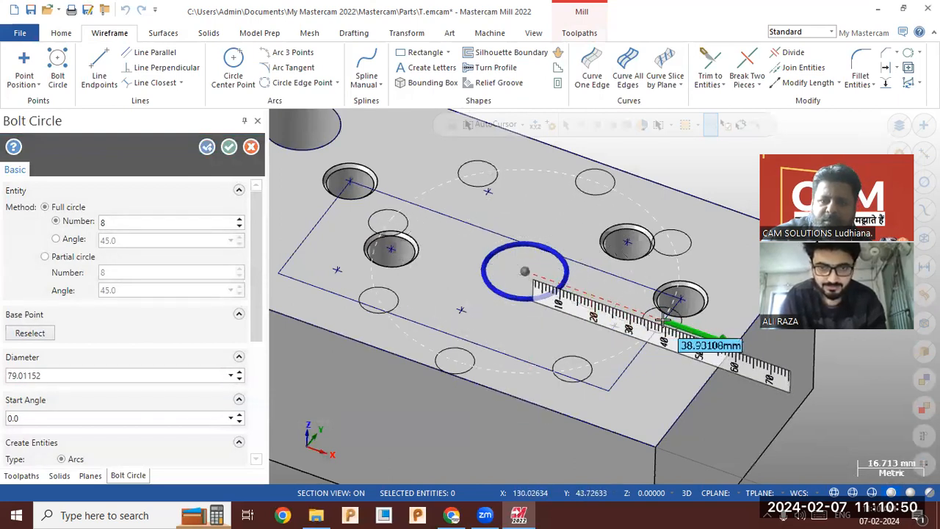
pyautogui.click(621, 318)
pyautogui.click(646, 320)
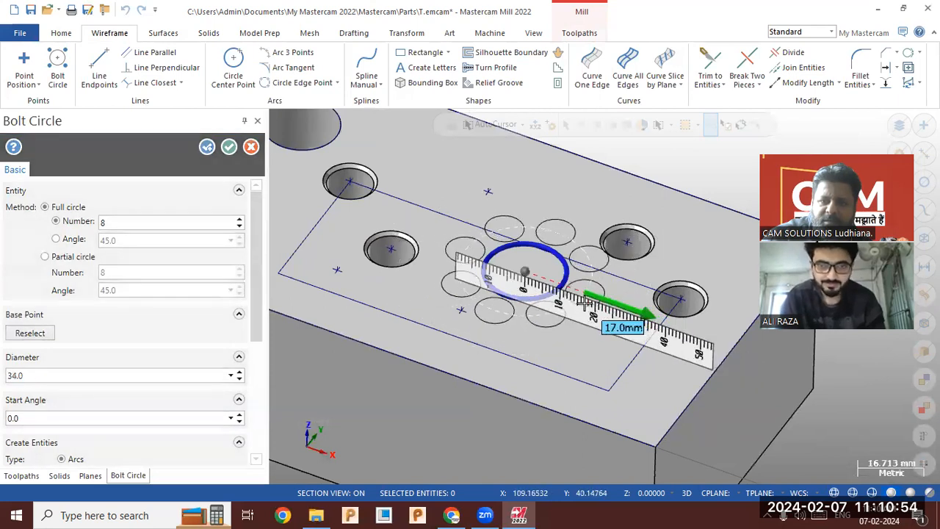
pyautogui.click(580, 299)
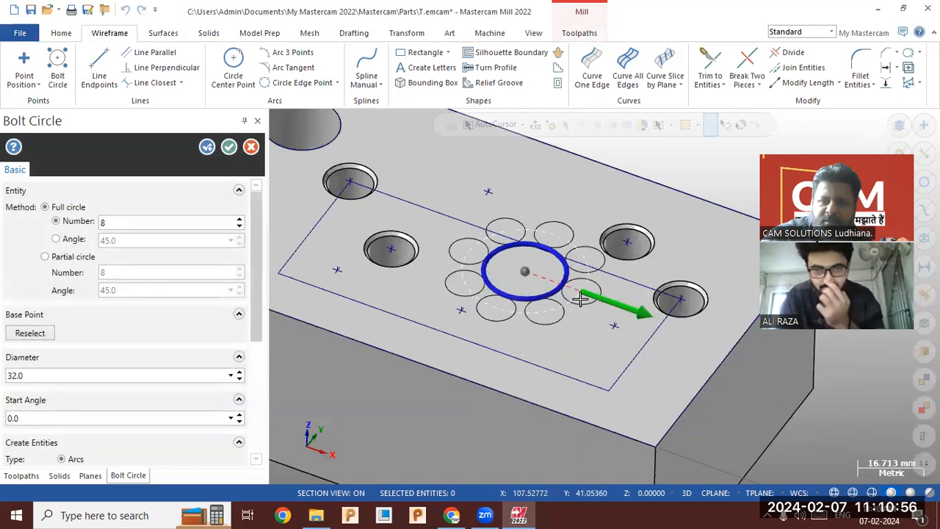
pyautogui.click(229, 147)
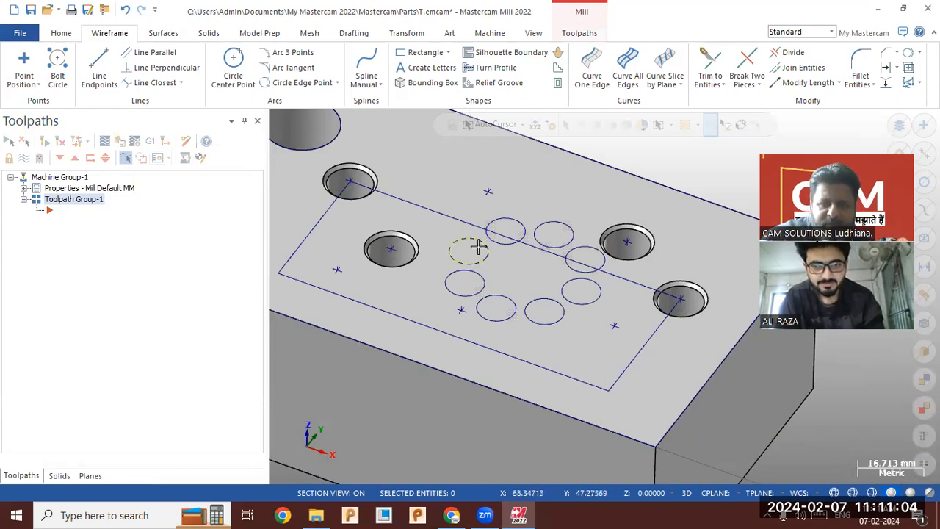
# Draw a small three-point arc on the top face between the large hole and the block's rear edge.
pyautogui.scroll(-3, 478, 248)
pyautogui.scroll(1, 571, 229)
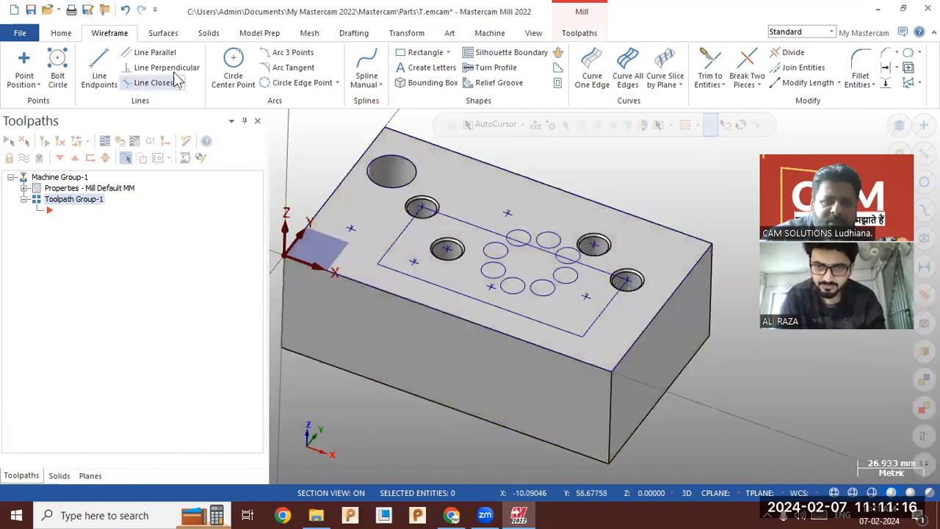
pyautogui.click(274, 52)
pyautogui.click(452, 180)
pyautogui.click(477, 185)
pyautogui.click(491, 194)
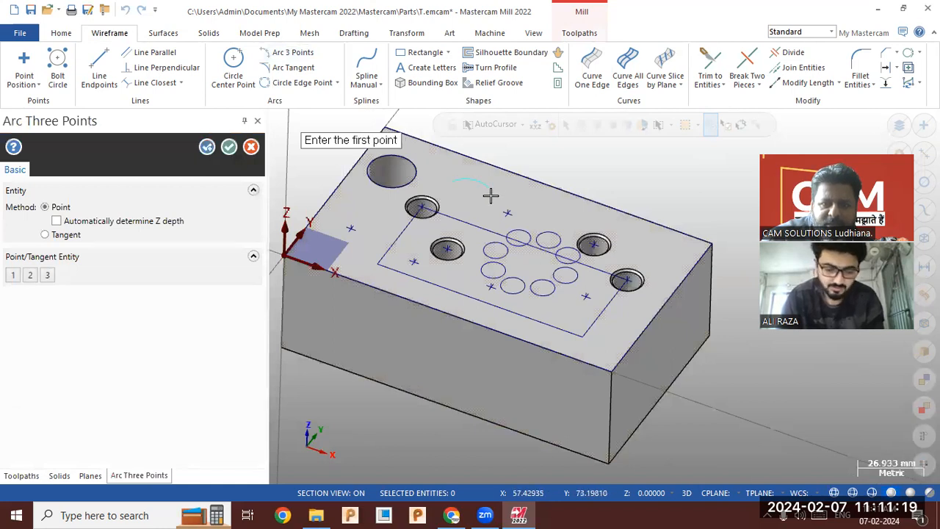
pyautogui.click(228, 147)
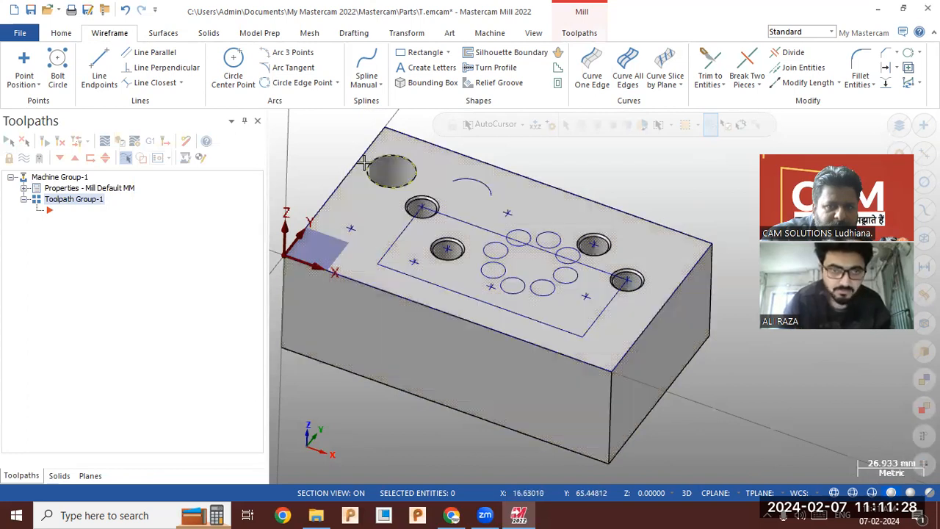
# Browse for a file to open in the CAMWorks Examples Mill folder, listing all file types.
pyautogui.moveTo(551, 164)
pyautogui.mouseDown(button='middle')
pyautogui.moveTo(553, 214)
pyautogui.moveTo(550, 169)
pyautogui.mouseUp(button='middle')
pyautogui.click(46, 10)
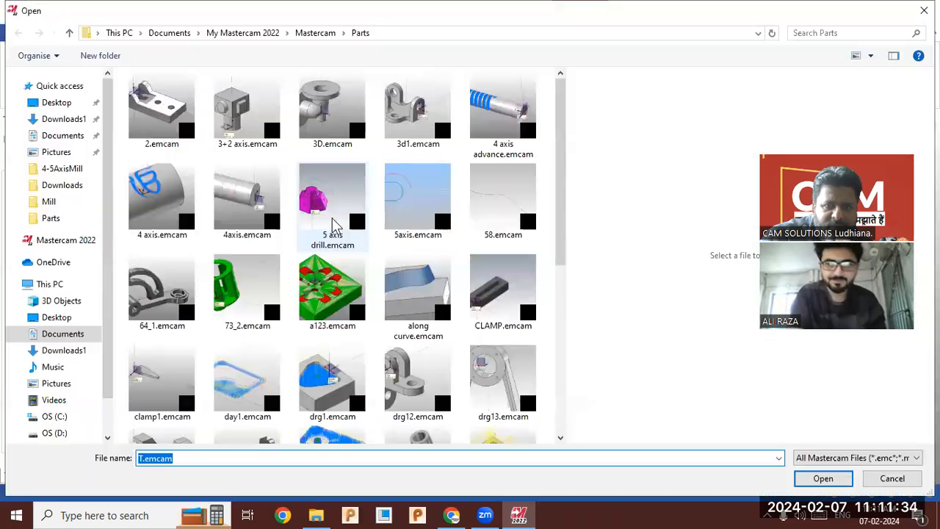
pyautogui.scroll(-5, 330, 227)
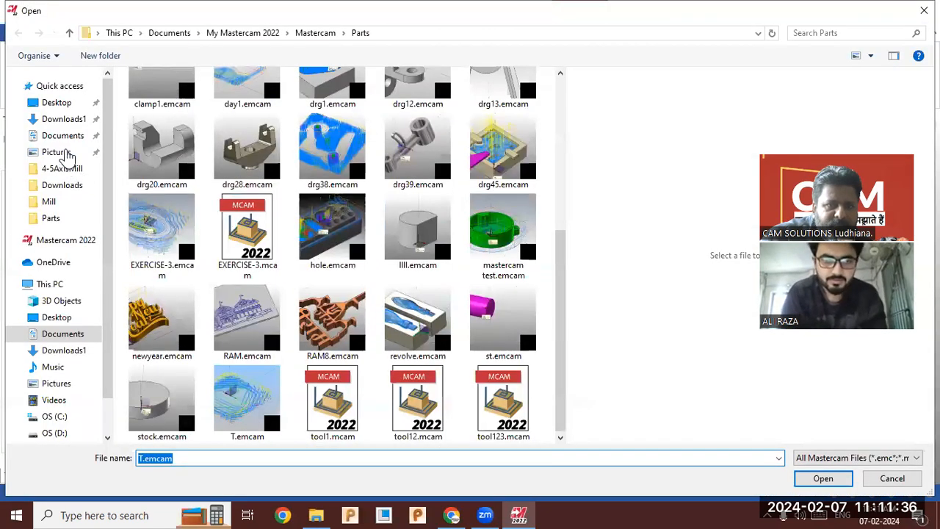
pyautogui.click(48, 202)
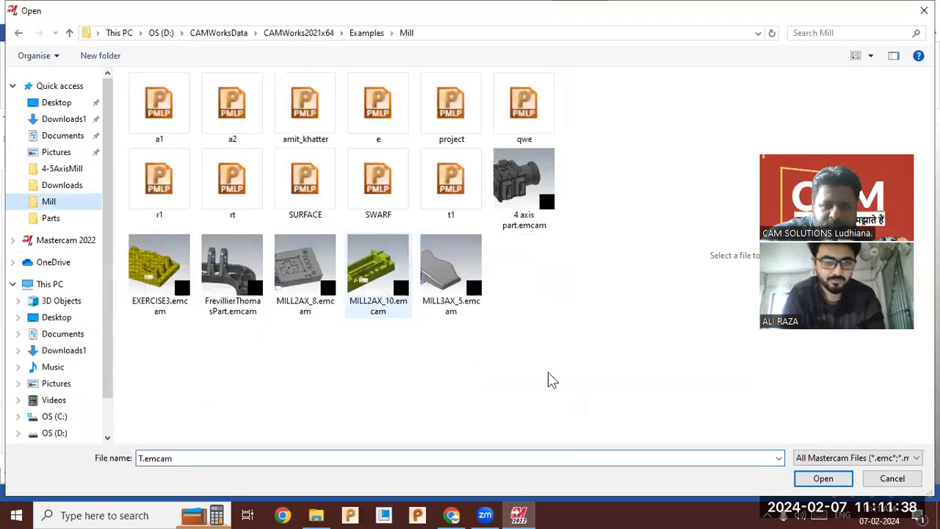
pyautogui.click(851, 457)
pyautogui.click(838, 444)
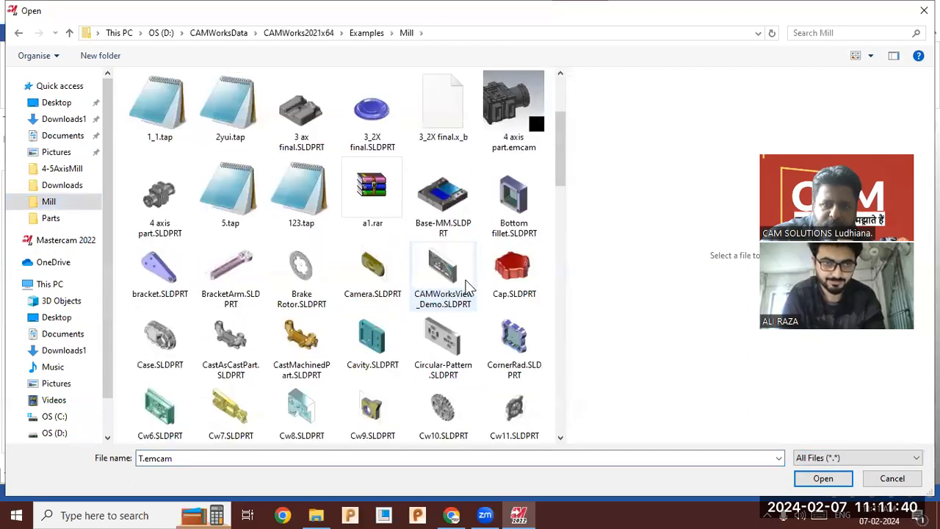
# Open the SolidWorks part Base-MM.SLDPRT from the Mill folder.
pyautogui.scroll(-3, 467, 284)
pyautogui.scroll(3, 467, 284)
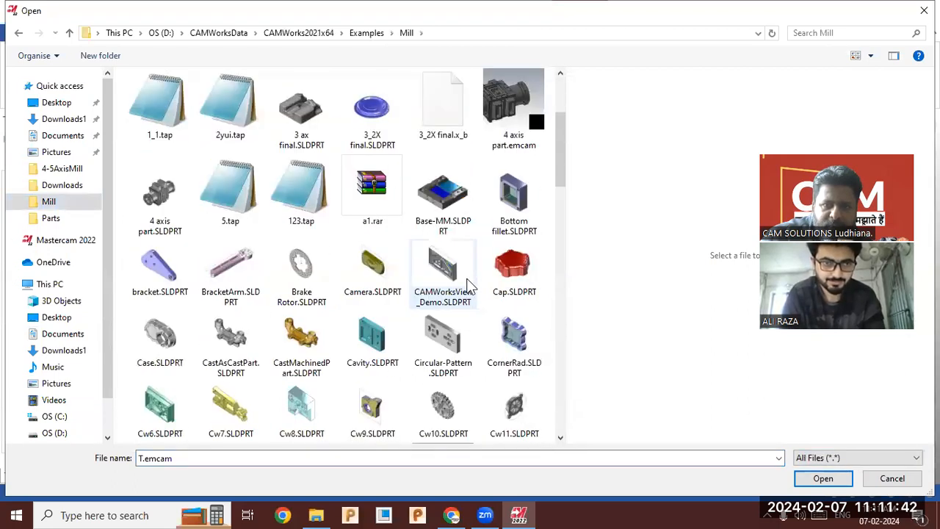
pyautogui.click(443, 197)
pyautogui.click(822, 479)
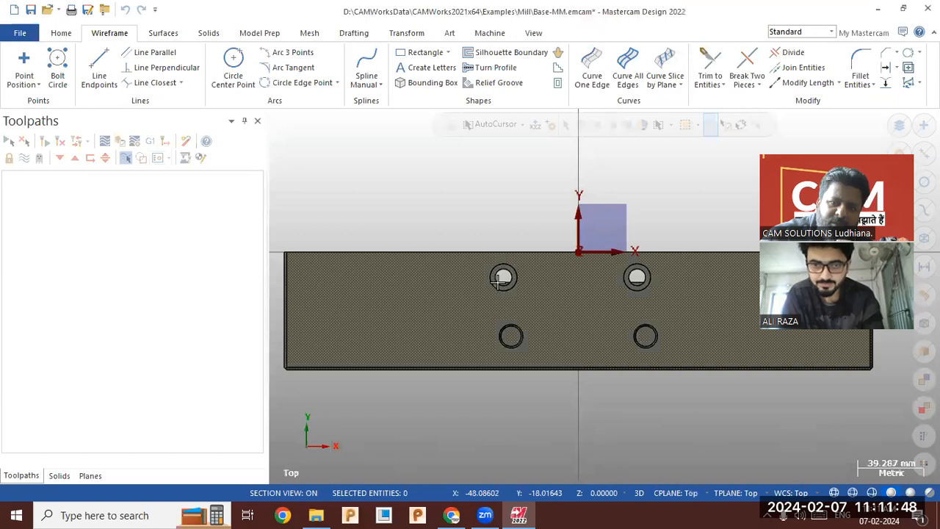
# View the base plate at an angle and switch its display from shaded to wireframe.
pyautogui.scroll(-3, 458, 273)
pyautogui.moveTo(439, 270); pyautogui.dragTo(529, 290, button='middle')
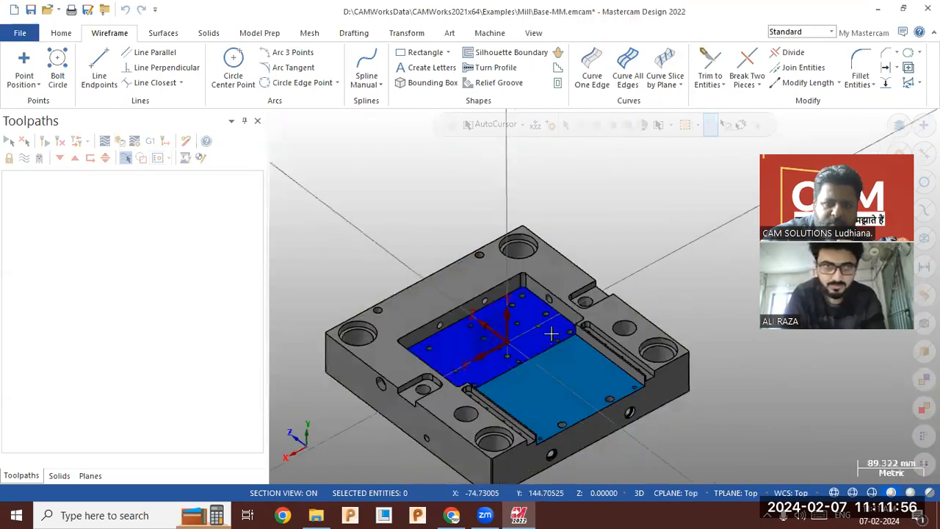
pyautogui.scroll(2, 547, 367)
pyautogui.moveTo(493, 356)
pyautogui.mouseDown(button='middle')
pyautogui.moveTo(513, 343)
pyautogui.moveTo(491, 359)
pyautogui.mouseUp(button='middle')
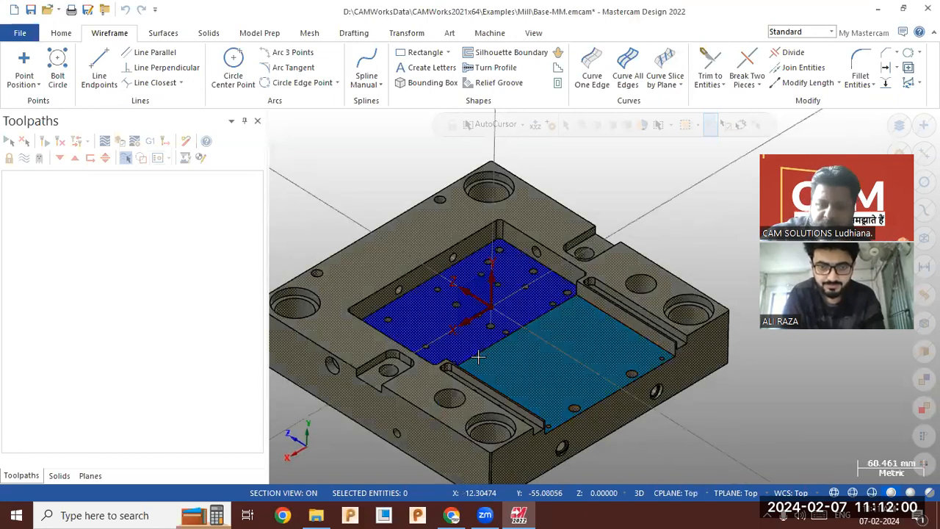
pyautogui.scroll(-1, 485, 374)
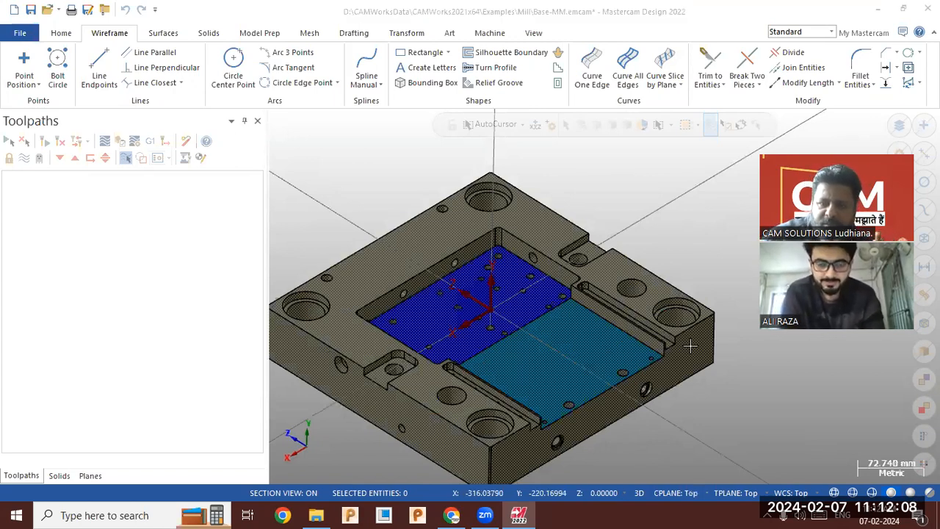
pyautogui.click(832, 492)
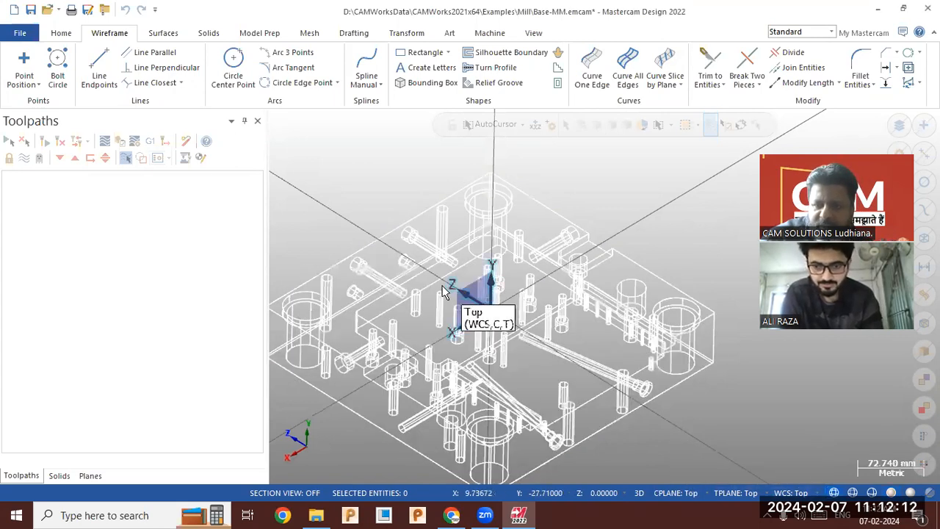
# Try Right and Front as the construction plane and toolplane, ending with both set to Back.
pyautogui.click(696, 498)
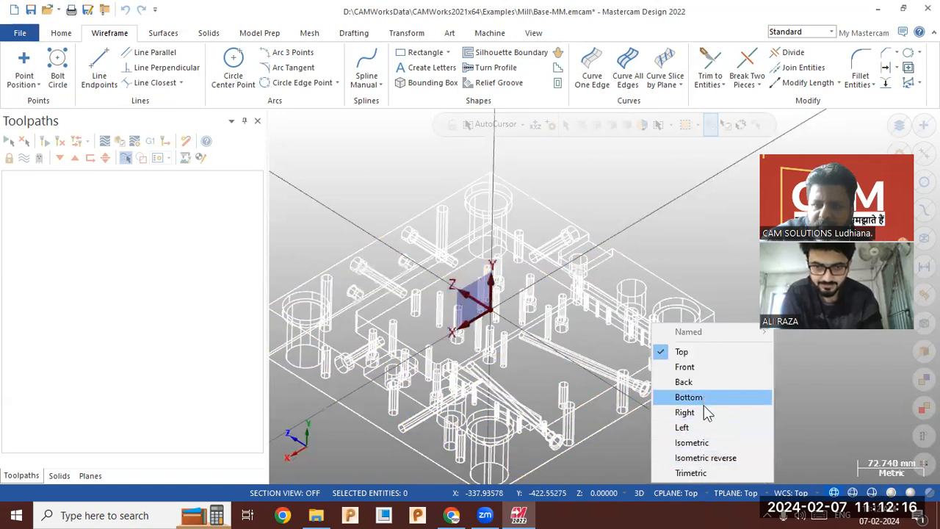
pyautogui.click(690, 412)
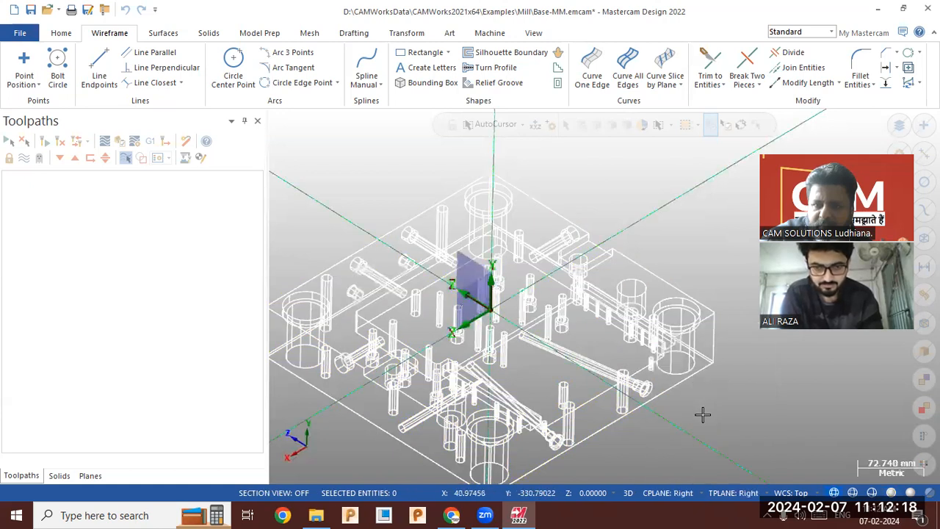
pyautogui.click(690, 497)
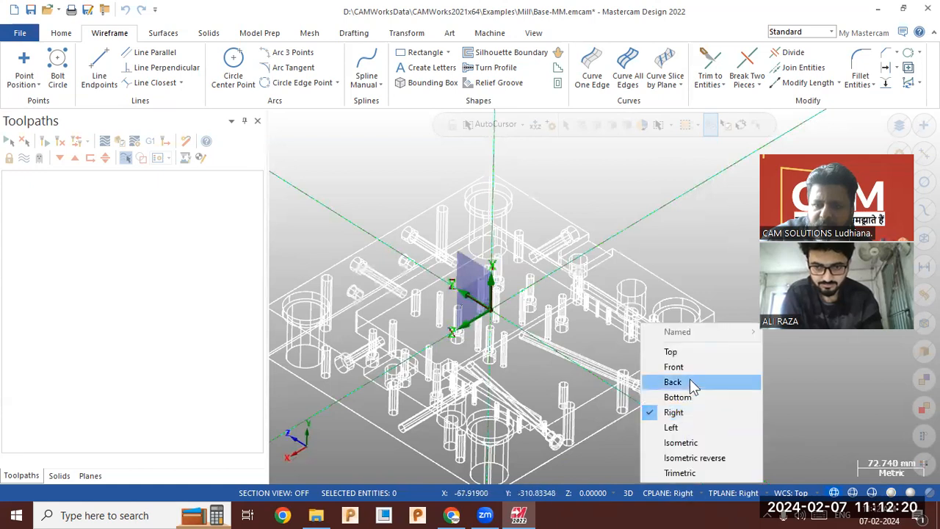
pyautogui.click(691, 368)
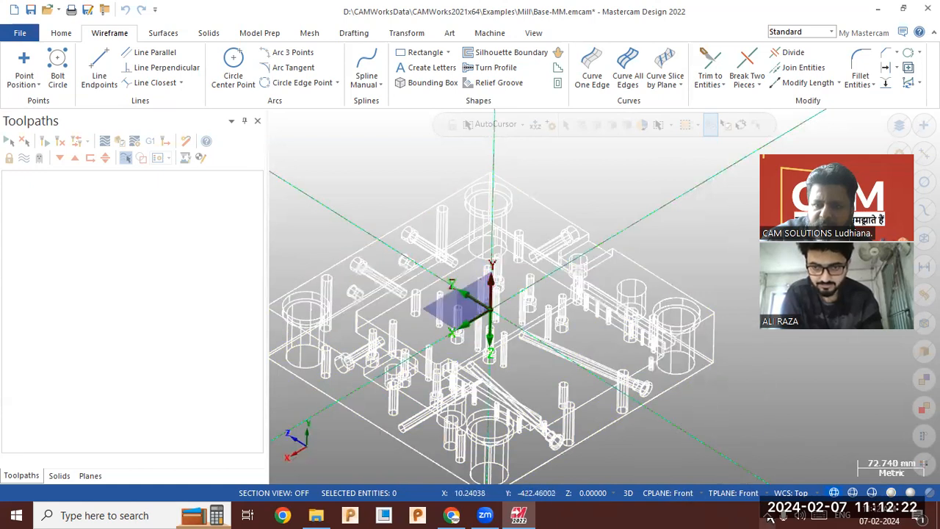
pyautogui.click(668, 492)
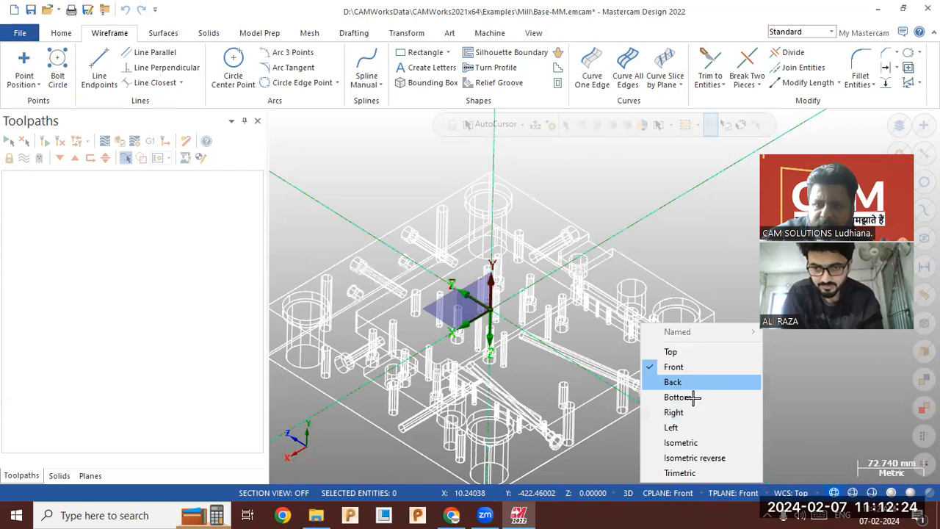
pyautogui.click(687, 382)
# Set the WCS to Back, return the base plate to shaded display, and check the upward Z direction from several angles.
pyautogui.click(790, 492)
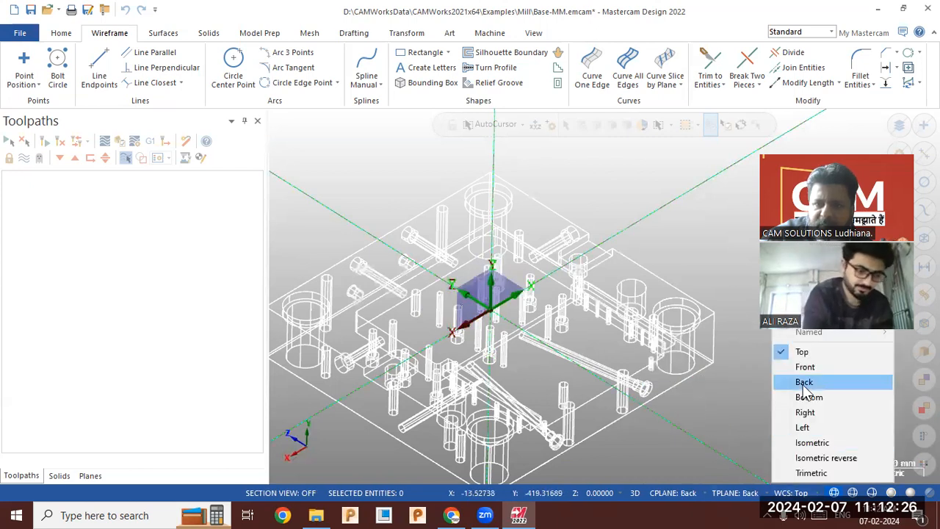
pyautogui.click(803, 383)
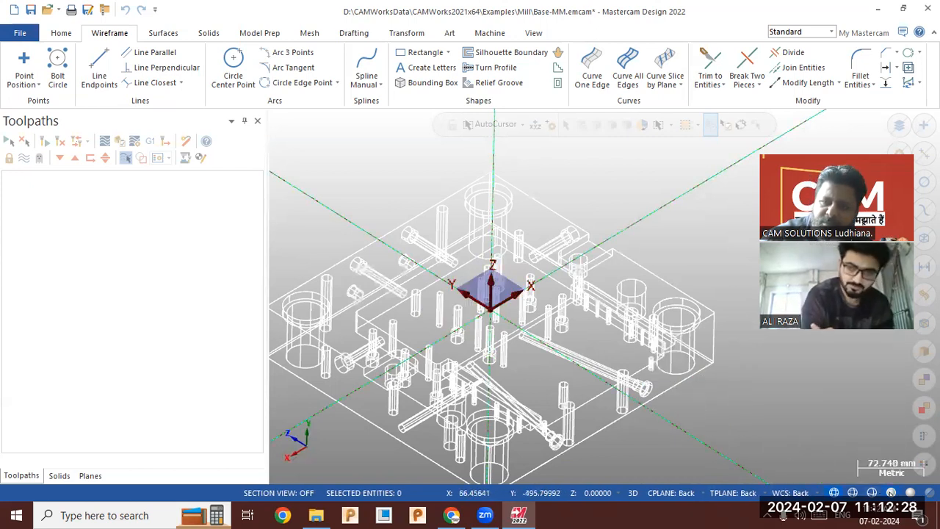
pyautogui.click(890, 492)
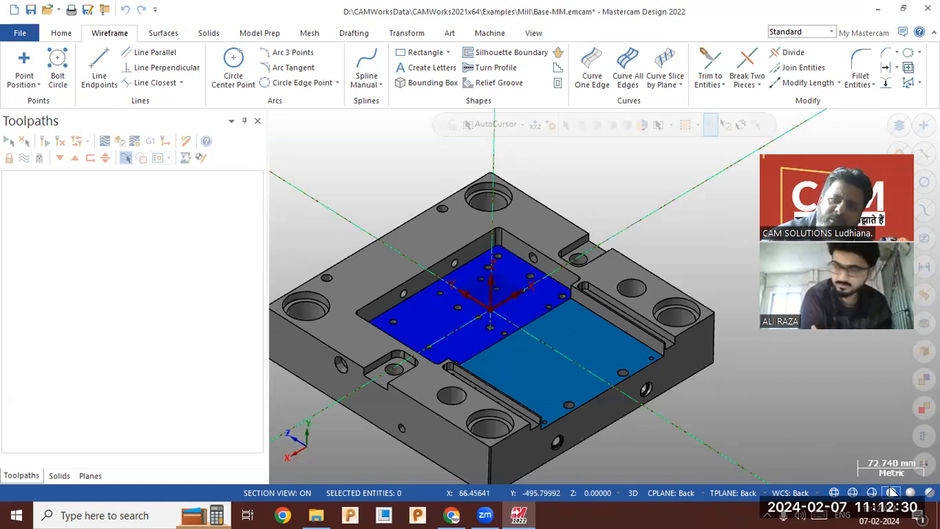
pyautogui.moveTo(551, 307); pyautogui.dragTo(510, 318, button='middle')
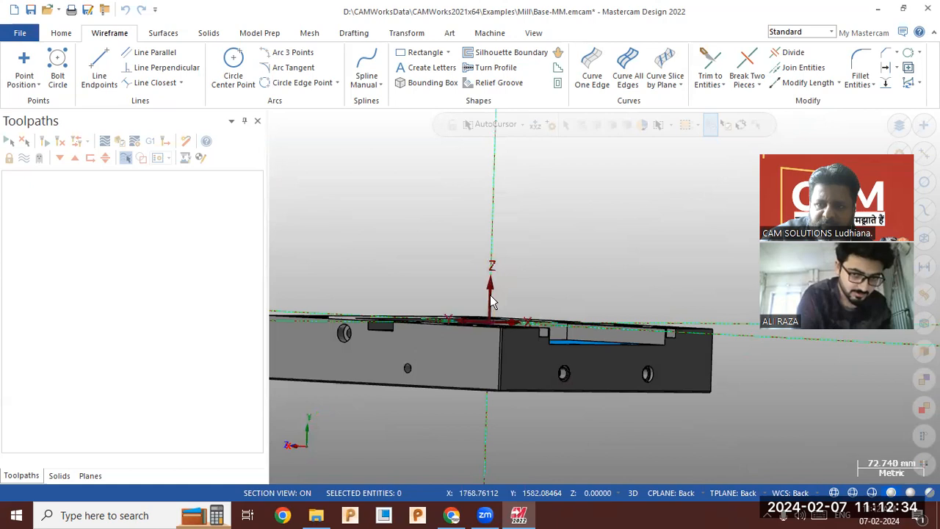
pyautogui.moveTo(497, 226); pyautogui.dragTo(560, 253, button='middle')
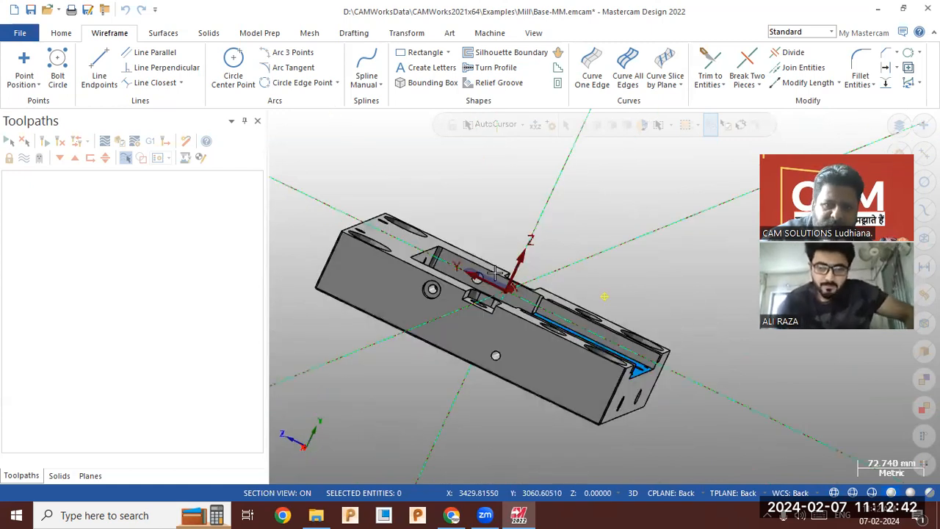
pyautogui.moveTo(496, 272); pyautogui.dragTo(491, 270, button='middle')
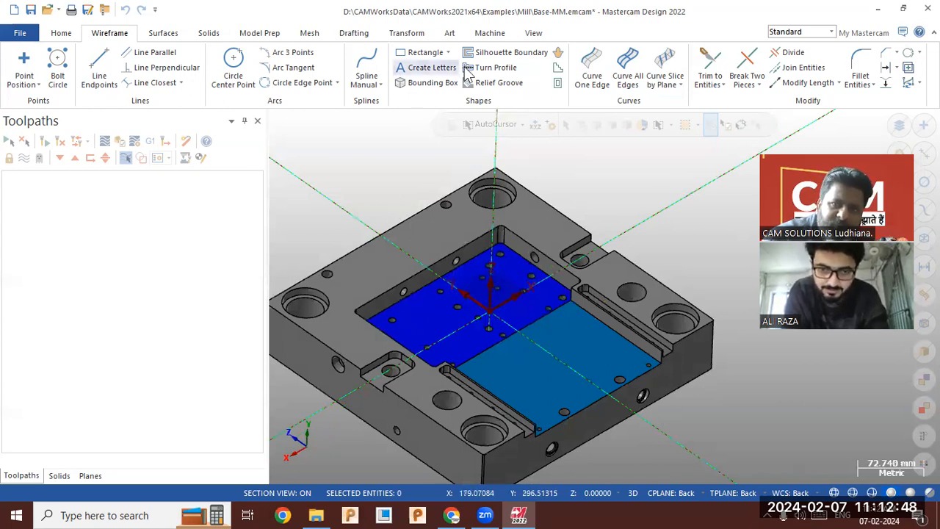
# Add the default mill machine to the part and start a 2D Drill toolpath.
pyautogui.click(489, 33)
pyautogui.click(22, 67)
pyautogui.click(28, 99)
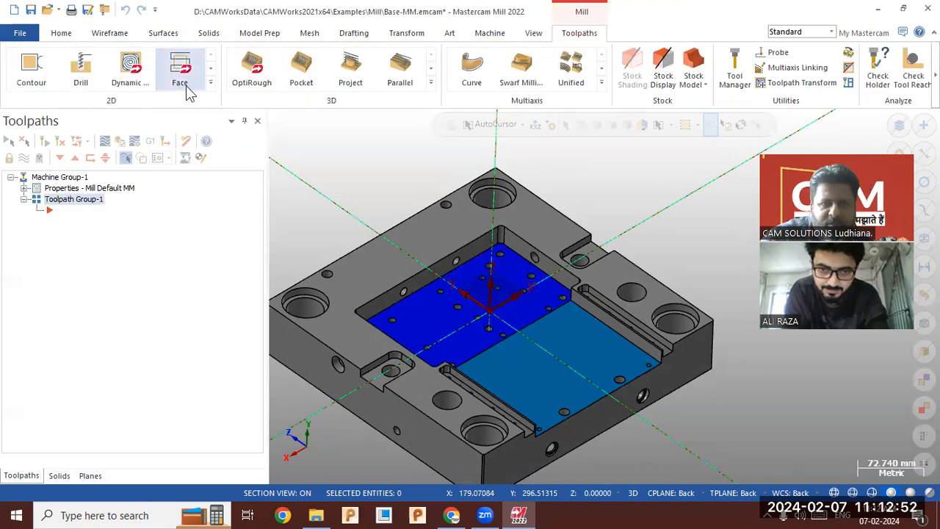
pyautogui.click(211, 83)
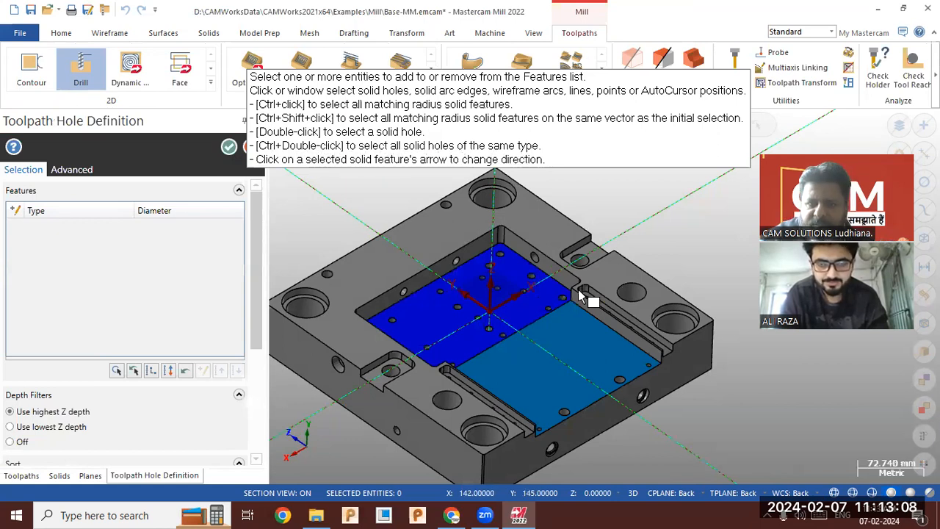
# Try selecting all solid holes of the same type as the larger hole on the light-blue floor, and clear the whole feature list.
pyautogui.scroll(2, 661, 352)
pyautogui.scroll(6, 646, 374)
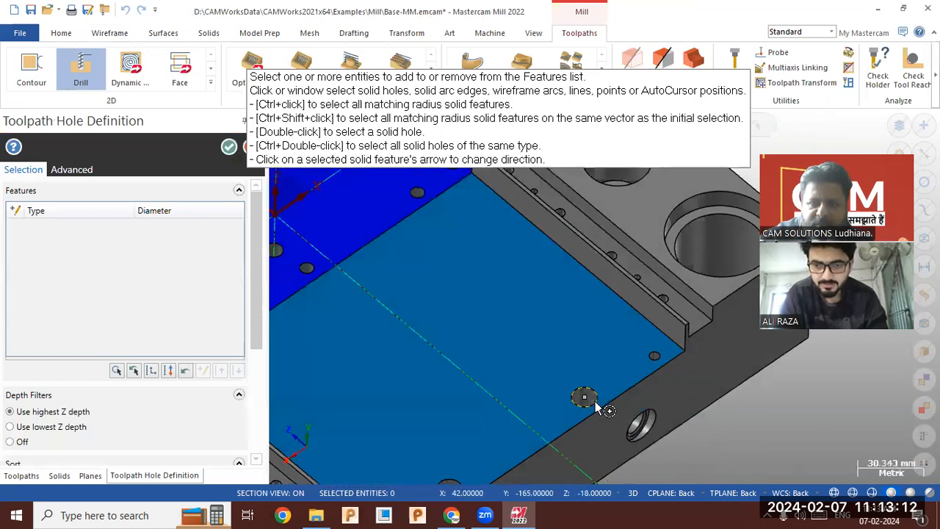
pyautogui.scroll(2, 593, 408)
pyautogui.scroll(1, 593, 408)
pyautogui.scroll(4, 593, 409)
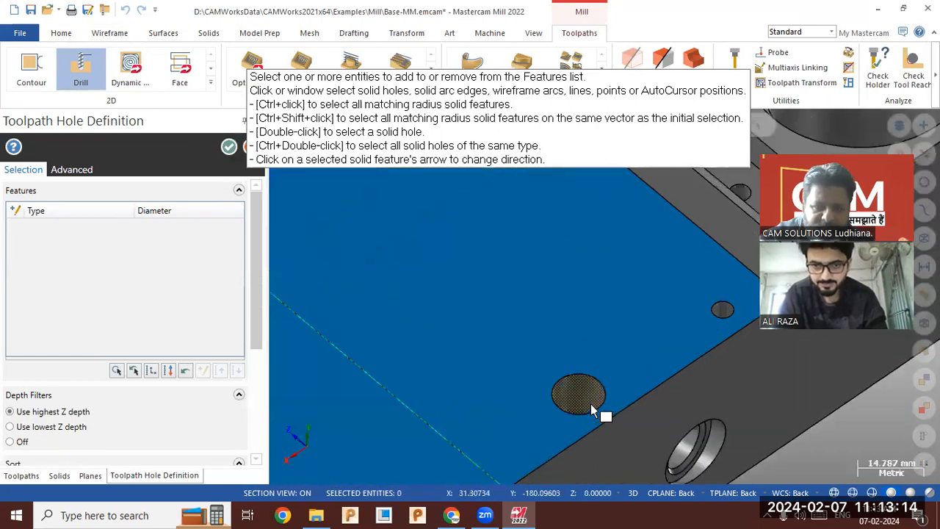
pyautogui.keyDown('ctrl'); pyautogui.doubleClick(587, 396); pyautogui.keyUp('ctrl')
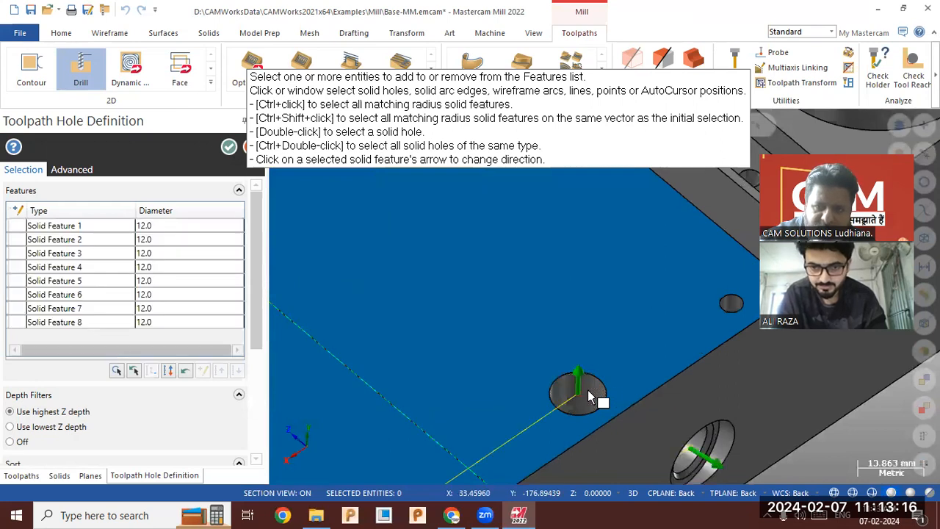
pyautogui.scroll(-4, 656, 294)
pyautogui.scroll(-2, 580, 367)
pyautogui.scroll(-2, 651, 381)
pyautogui.scroll(-2, 612, 386)
pyautogui.moveTo(601, 370)
pyautogui.mouseDown(button='middle')
pyautogui.moveTo(580, 354)
pyautogui.moveTo(614, 377)
pyautogui.mouseUp(button='middle')
pyautogui.moveTo(540, 374); pyautogui.dragTo(528, 371, button='middle')
pyautogui.rightClick(144, 254)
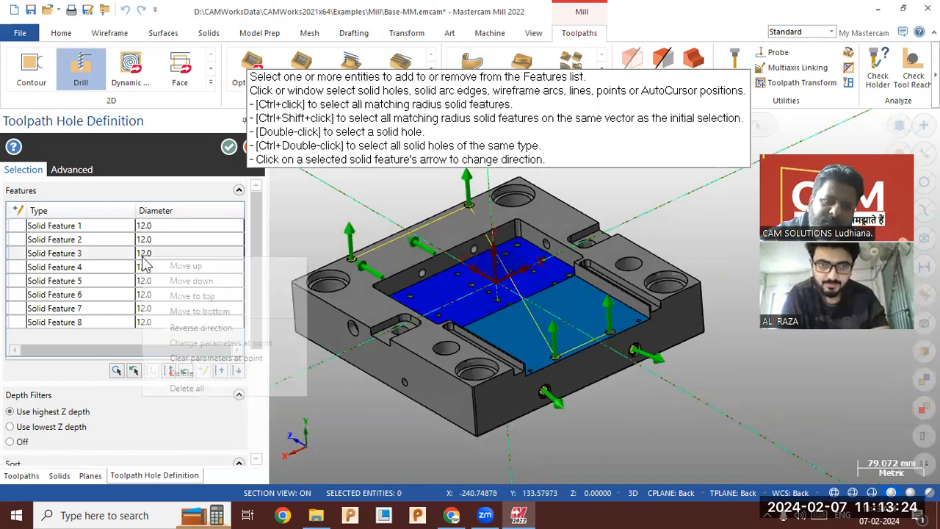
pyautogui.click(215, 387)
# Try selecting every hole matching the radius of the large plain hole on the upper face, and delete all listed features.
pyautogui.scroll(2, 439, 354)
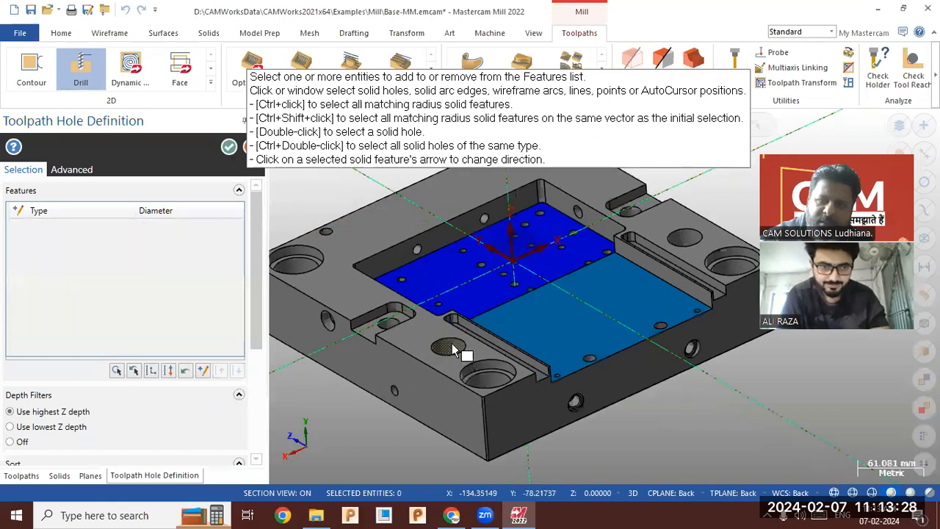
pyautogui.keyDown('ctrl'); pyautogui.click(453, 351); pyautogui.keyUp('ctrl')
pyautogui.moveTo(470, 393); pyautogui.dragTo(527, 339, button='middle')
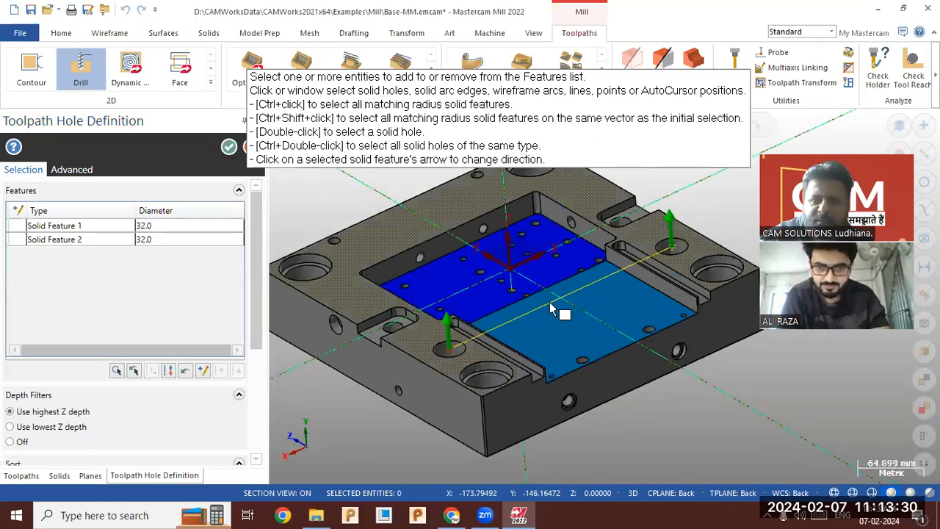
pyautogui.scroll(-1, 552, 308)
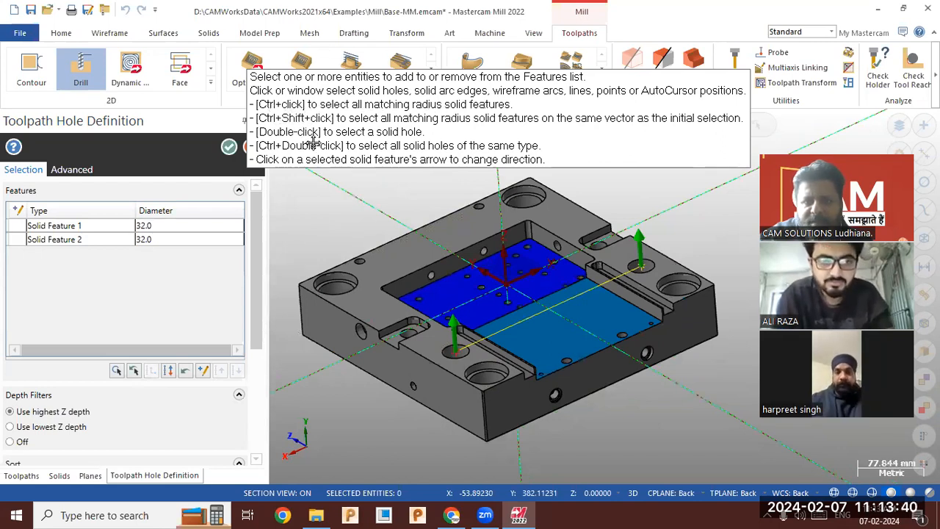
pyautogui.rightClick(162, 246)
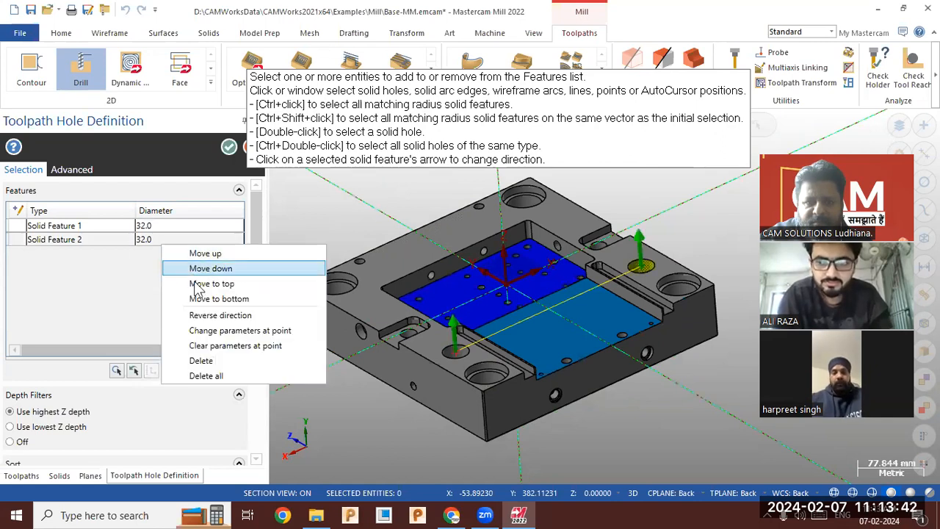
pyautogui.click(226, 374)
# Select all solid holes of the same type as one of the larger holes in the dark-blue pocket floor.
pyautogui.scroll(3, 458, 359)
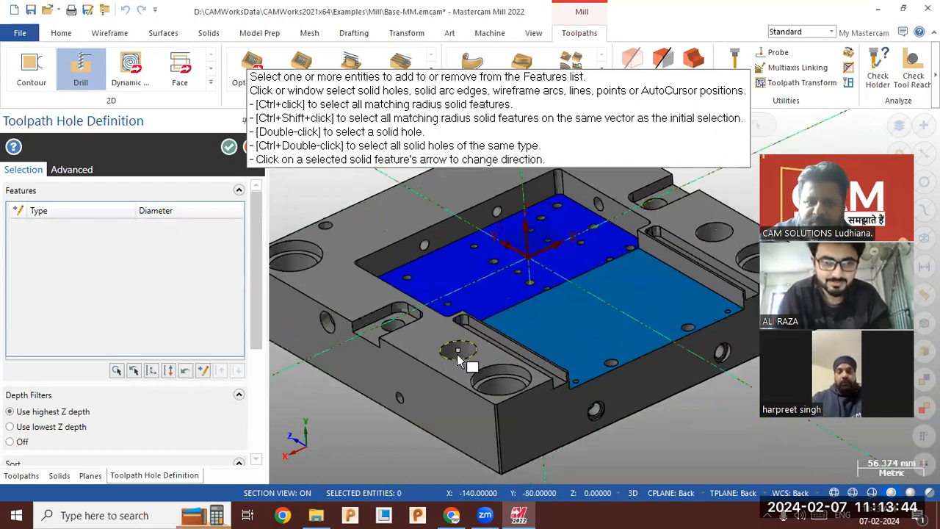
pyautogui.scroll(1, 458, 359)
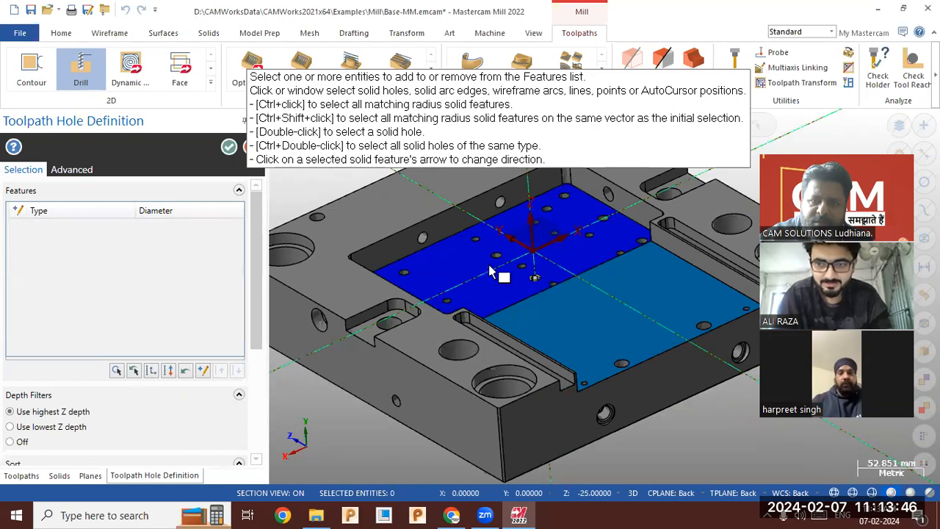
pyautogui.scroll(5, 490, 272)
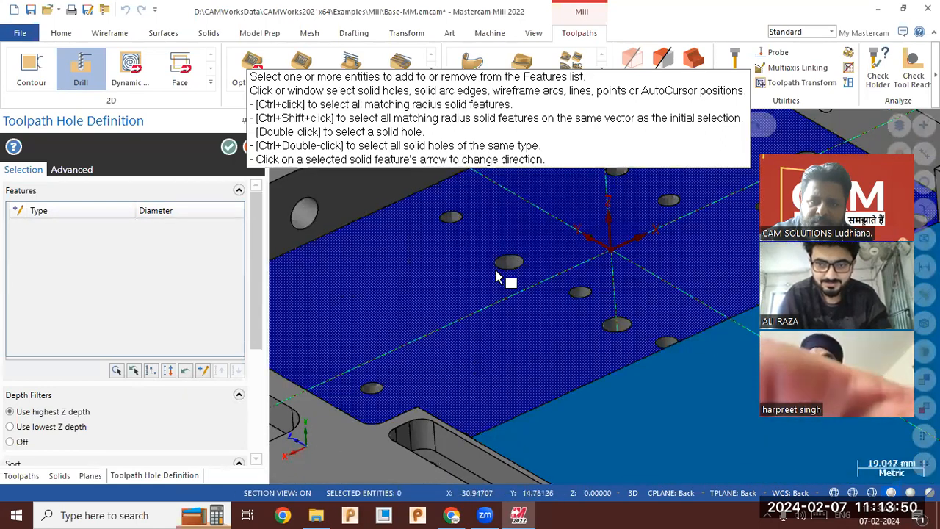
pyautogui.keyDown('ctrl'); pyautogui.doubleClick(511, 262); pyautogui.keyUp('ctrl')
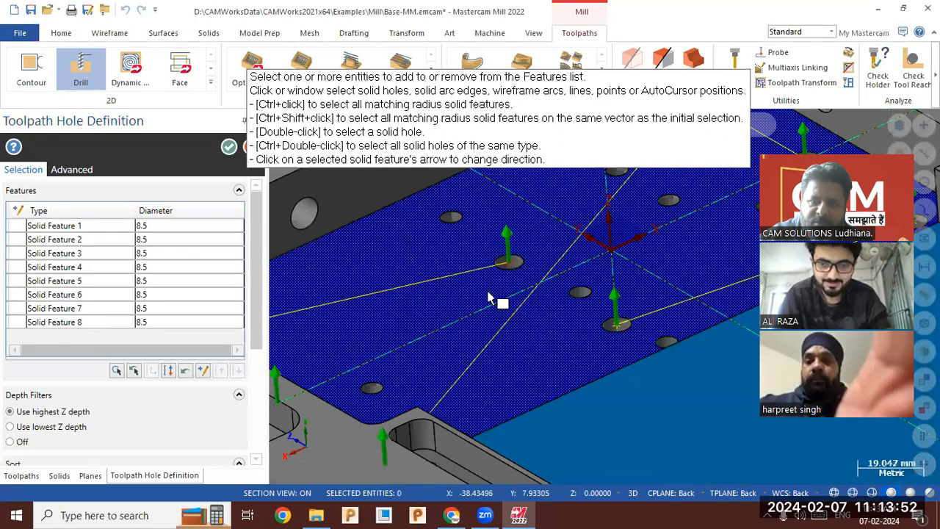
pyautogui.scroll(-2, 485, 292)
pyautogui.scroll(-3, 439, 299)
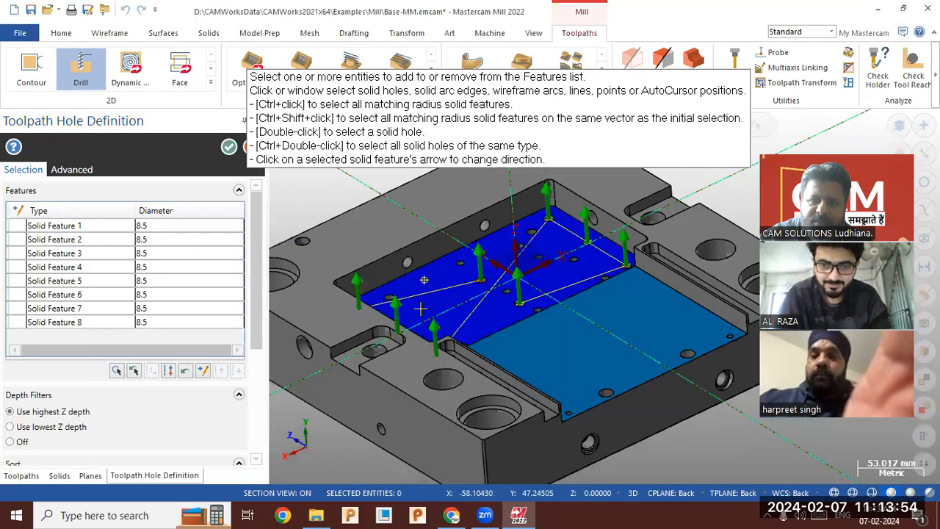
pyautogui.moveTo(425, 341); pyautogui.dragTo(431, 284, button='middle')
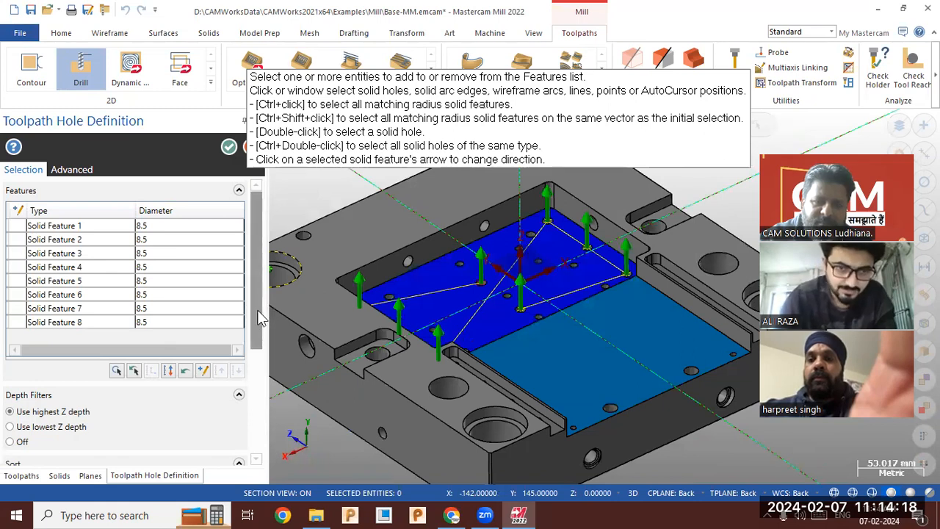
pyautogui.moveTo(517, 337)
pyautogui.mouseDown(button='middle')
pyautogui.moveTo(472, 362)
pyautogui.moveTo(521, 340)
pyautogui.mouseUp(button='middle')
# Try the X Zig+ Y- sort order for the selected holes, switch it to Y Zig- X-, and accept the hole definition.
pyautogui.moveTo(252, 306); pyautogui.dragTo(248, 434)
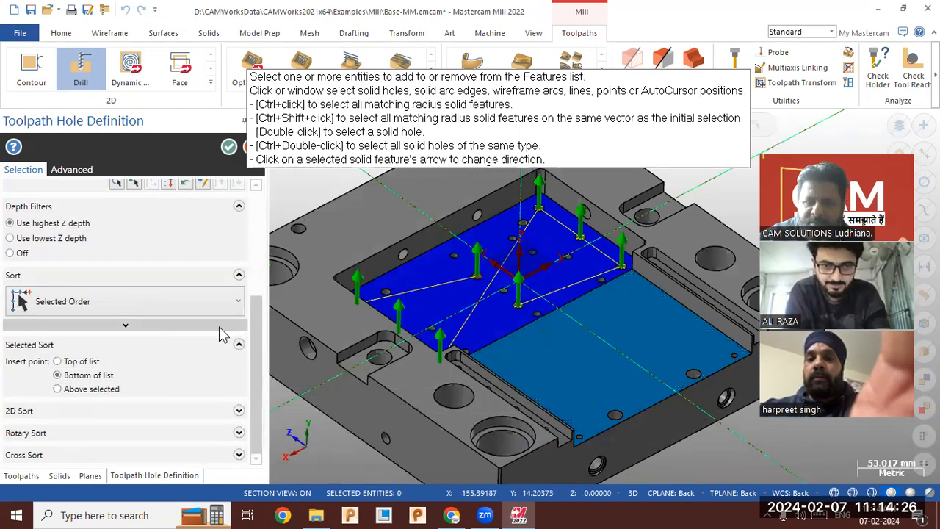
pyautogui.click(151, 303)
pyautogui.scroll(-1, 164, 378)
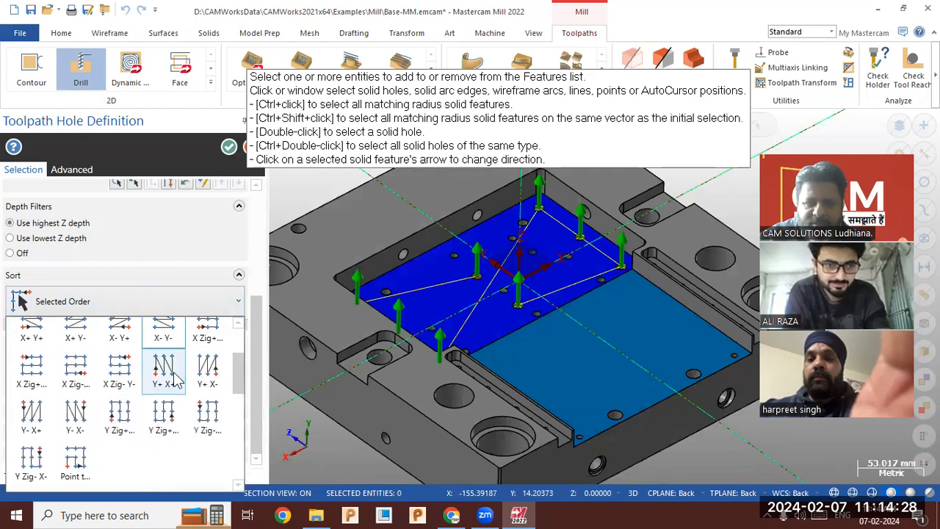
pyautogui.click(31, 373)
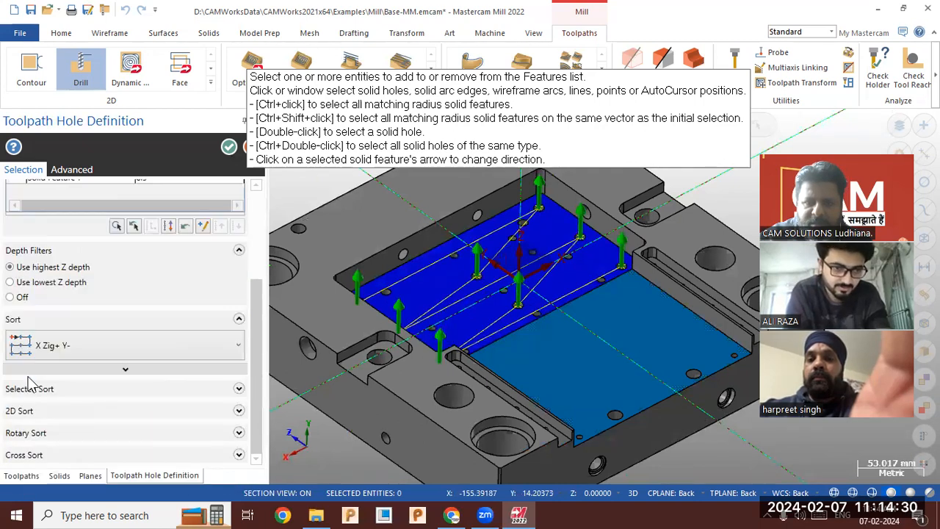
pyautogui.click(82, 353)
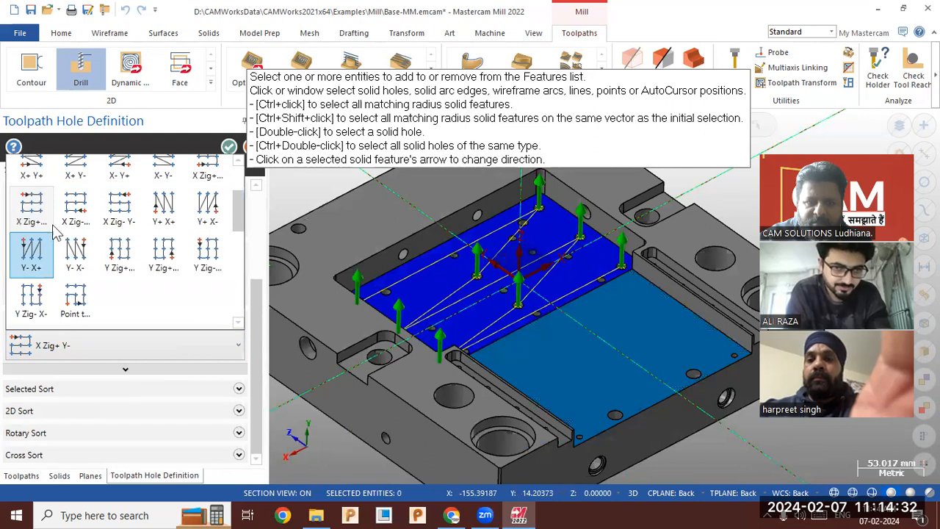
pyautogui.click(31, 302)
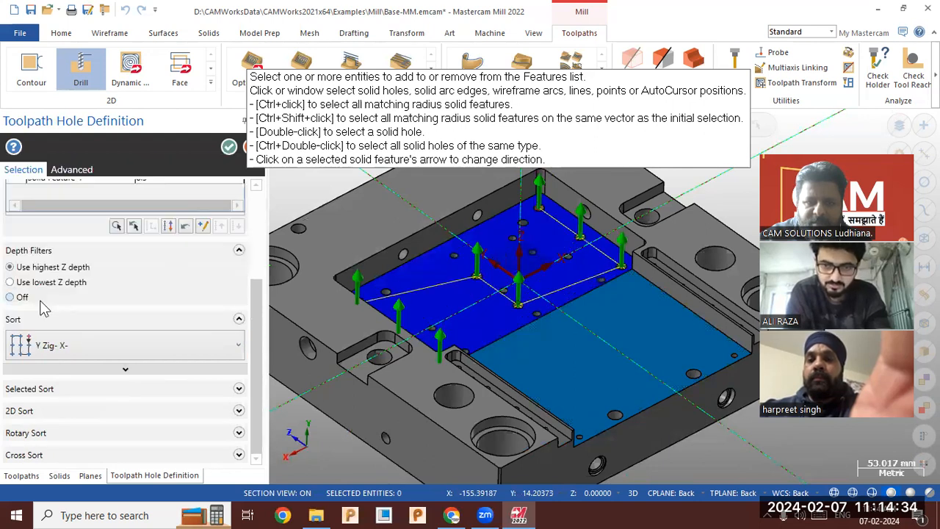
pyautogui.moveTo(518, 327)
pyautogui.mouseDown(button='middle')
pyautogui.moveTo(534, 336)
pyautogui.moveTo(489, 342)
pyautogui.moveTo(495, 373)
pyautogui.mouseUp(button='middle')
pyautogui.moveTo(518, 343); pyautogui.dragTo(517, 371, button='middle')
pyautogui.moveTo(516, 334); pyautogui.dragTo(462, 346, button='middle')
pyautogui.moveTo(257, 405); pyautogui.dragTo(257, 410)
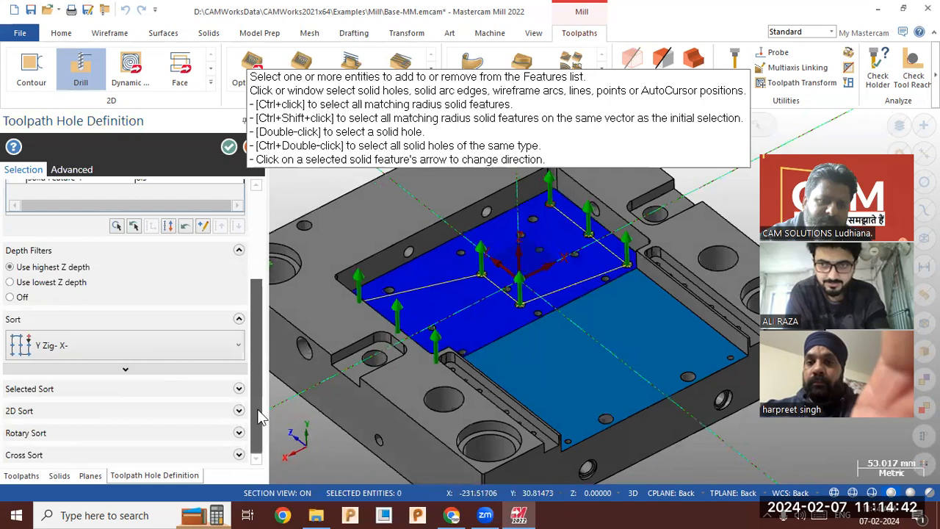
pyautogui.click(230, 149)
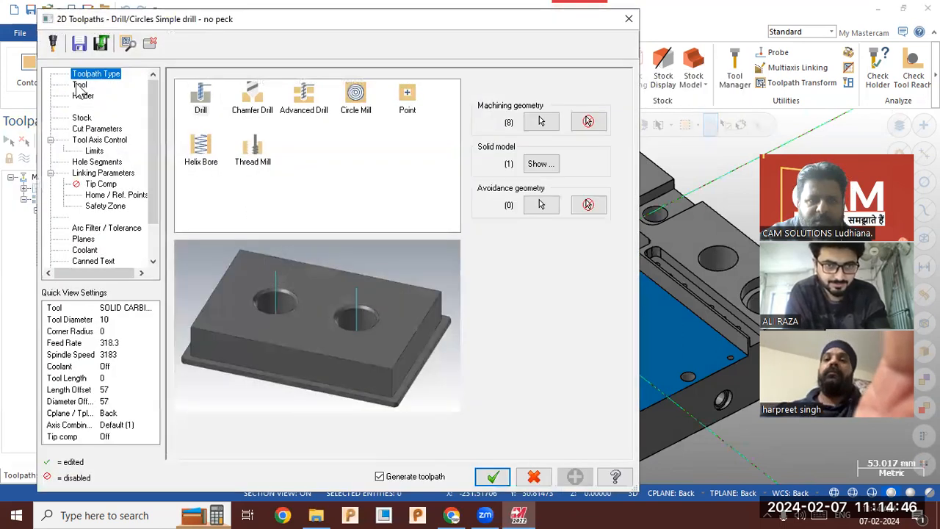
# Assign the HSS/TIN DRILL 8xDc- 8.5 from the tool library to the drill toolpath.
pyautogui.click(80, 85)
pyautogui.click(224, 305)
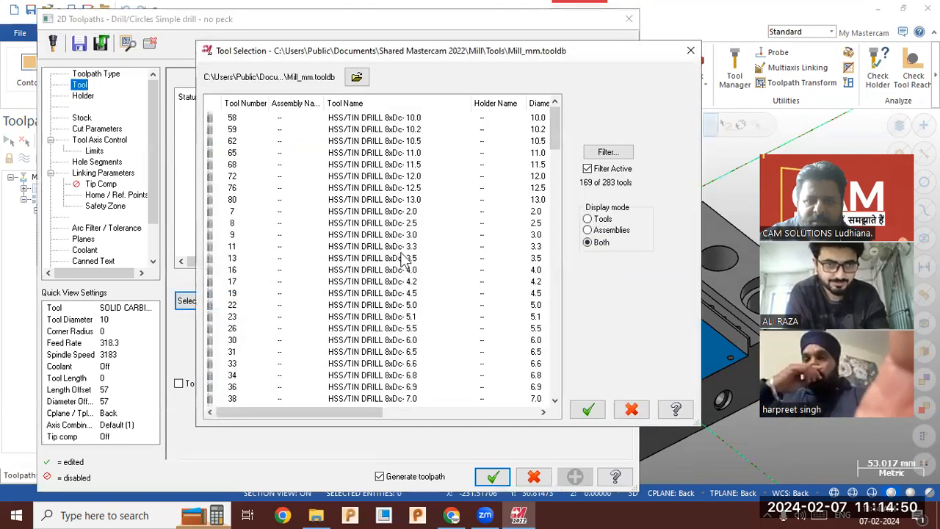
pyautogui.click(620, 152)
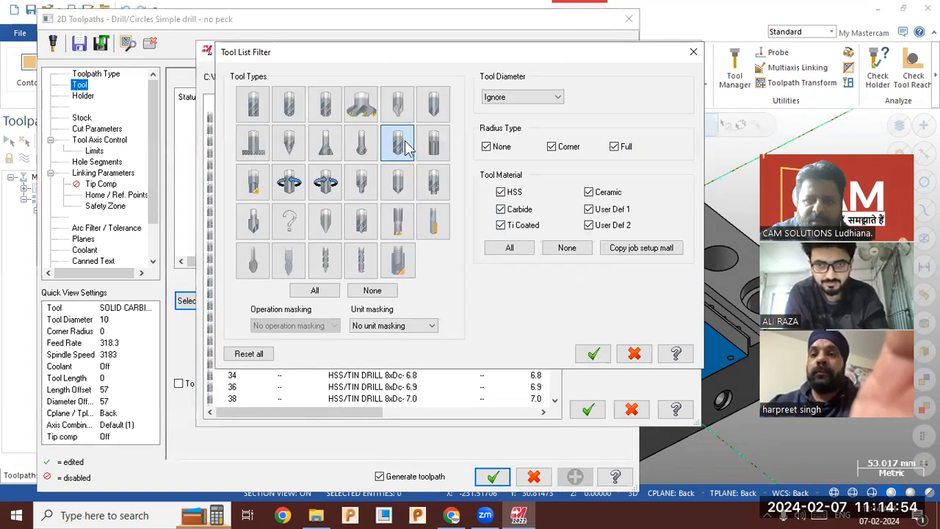
pyautogui.click(628, 353)
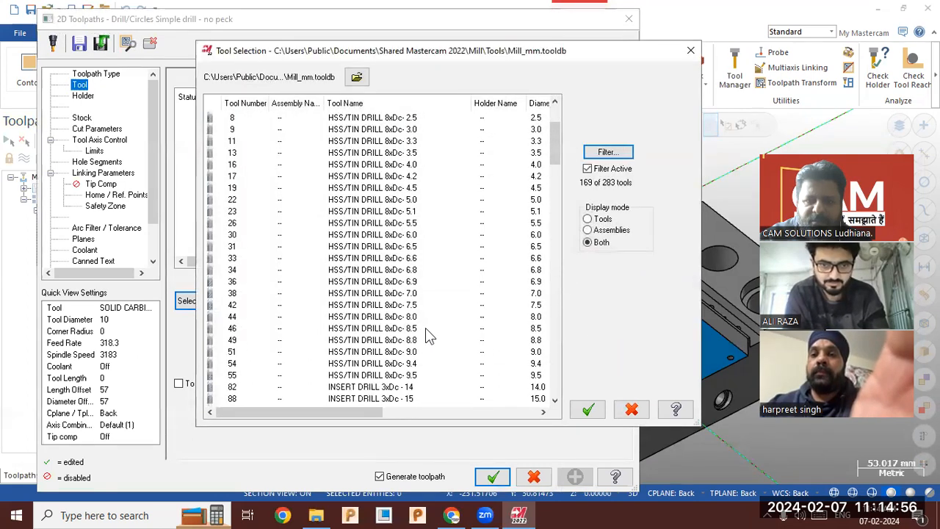
pyautogui.click(408, 329)
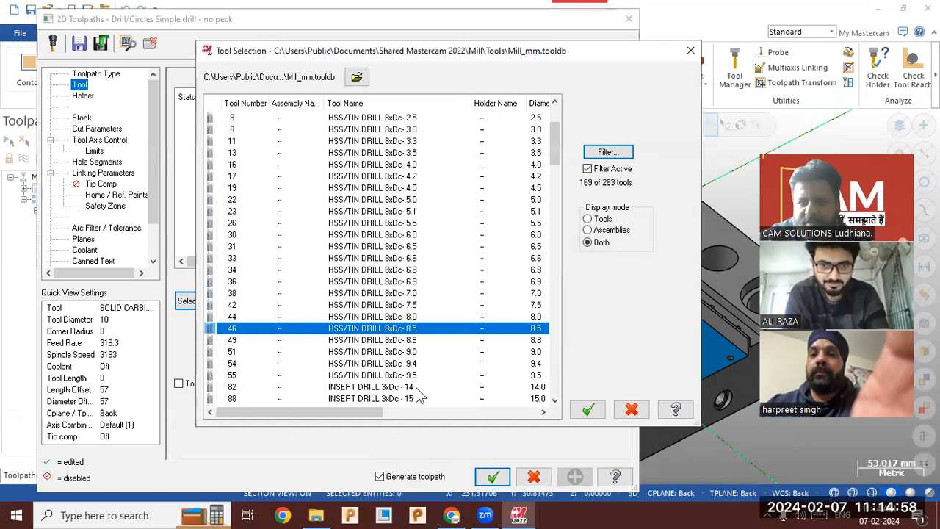
pyautogui.click(587, 409)
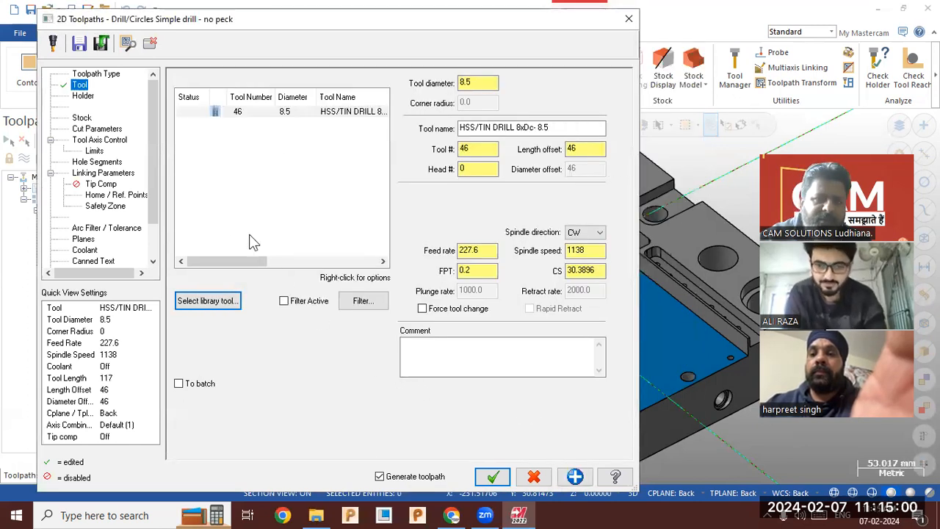
# Set the drill toolpath's top of stock to -25 by picking a hole's centre on the dark-blue pocket floor.
pyautogui.click(100, 129)
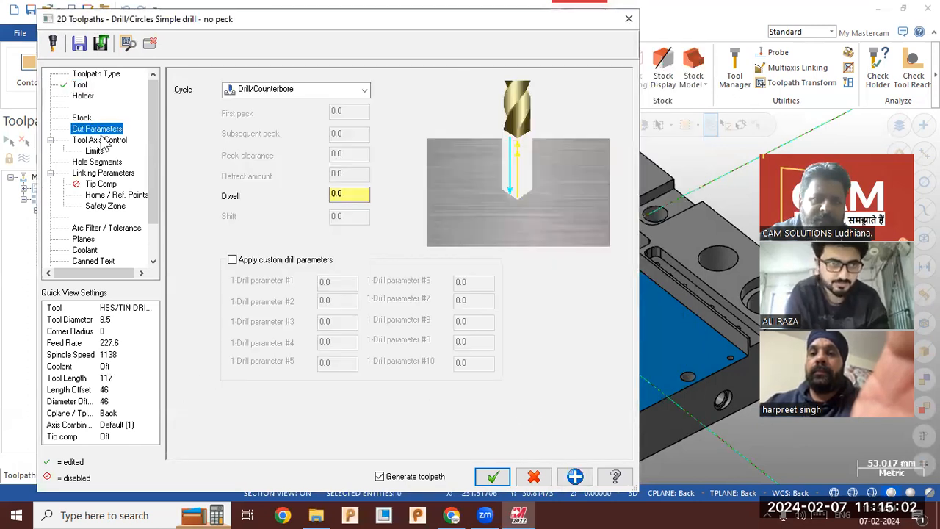
pyautogui.click(103, 140)
pyautogui.click(108, 174)
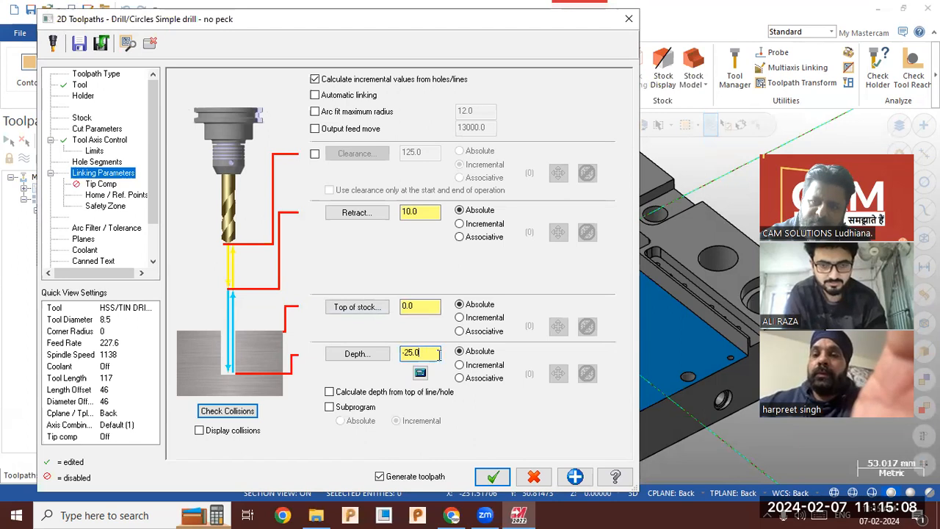
pyautogui.moveTo(284, 28); pyautogui.dragTo(59, 22)
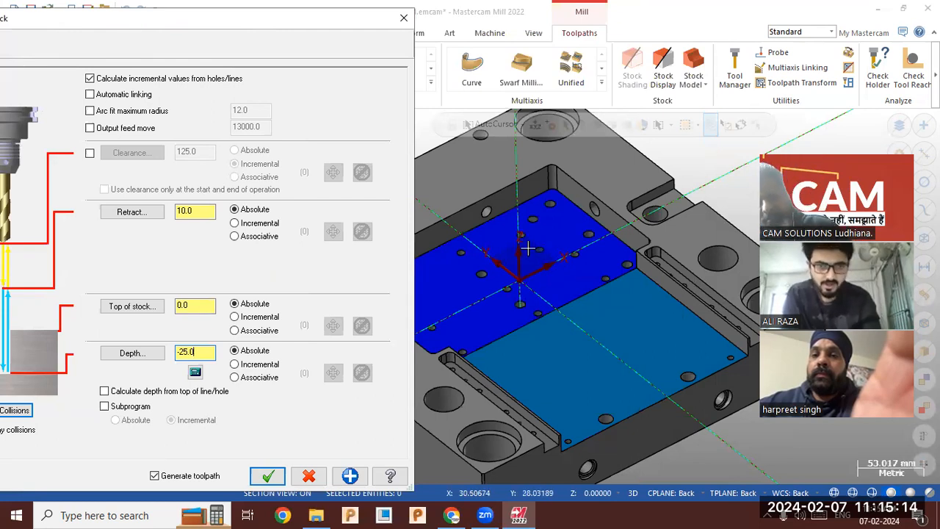
pyautogui.click(136, 306)
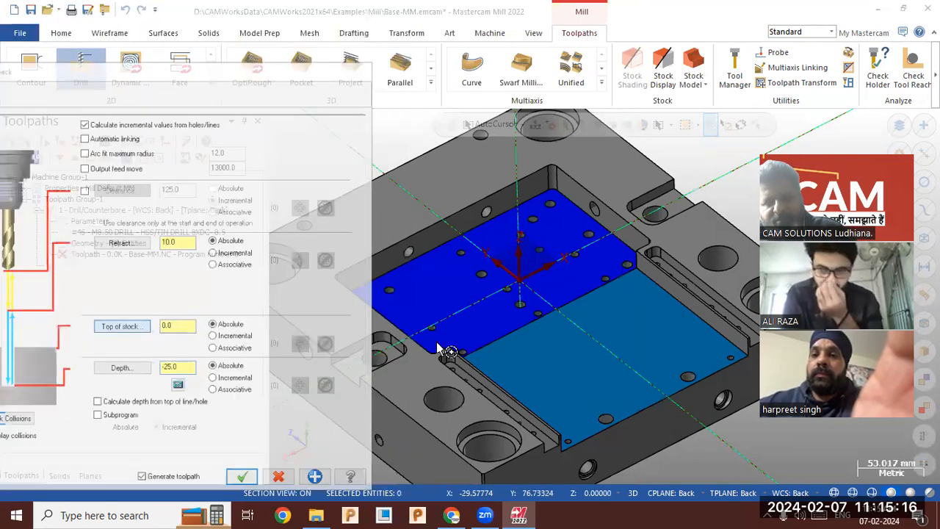
pyautogui.scroll(3, 507, 308)
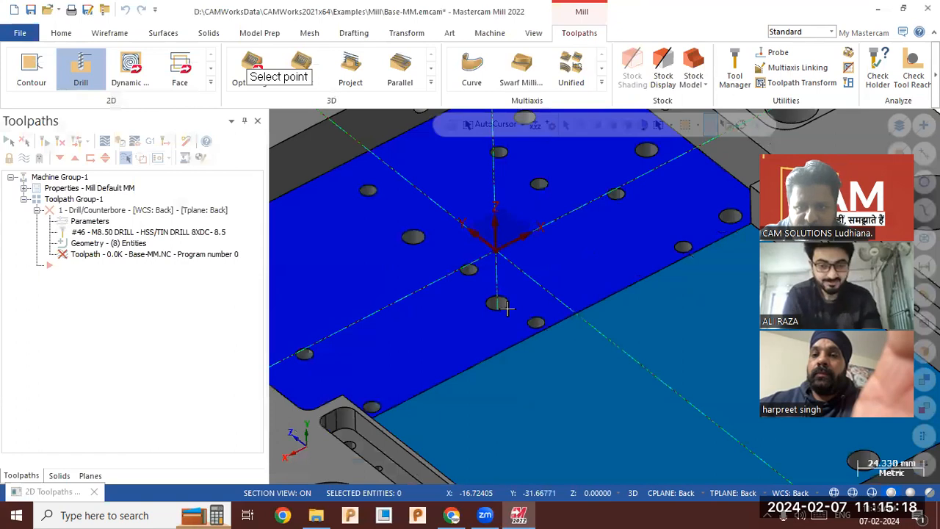
pyautogui.click(503, 311)
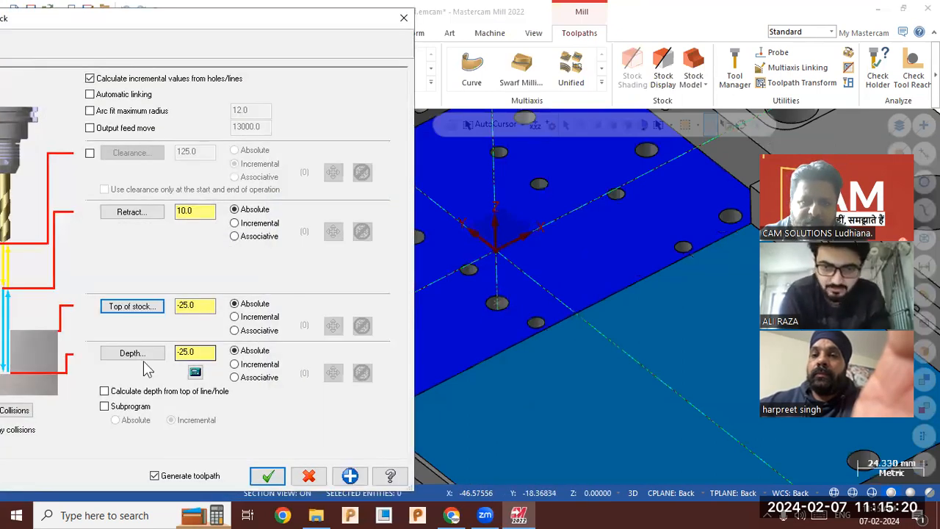
# Set the drilling depth to -70 by picking a hole point on the part's underside.
pyautogui.click(149, 355)
pyautogui.scroll(3, 524, 297)
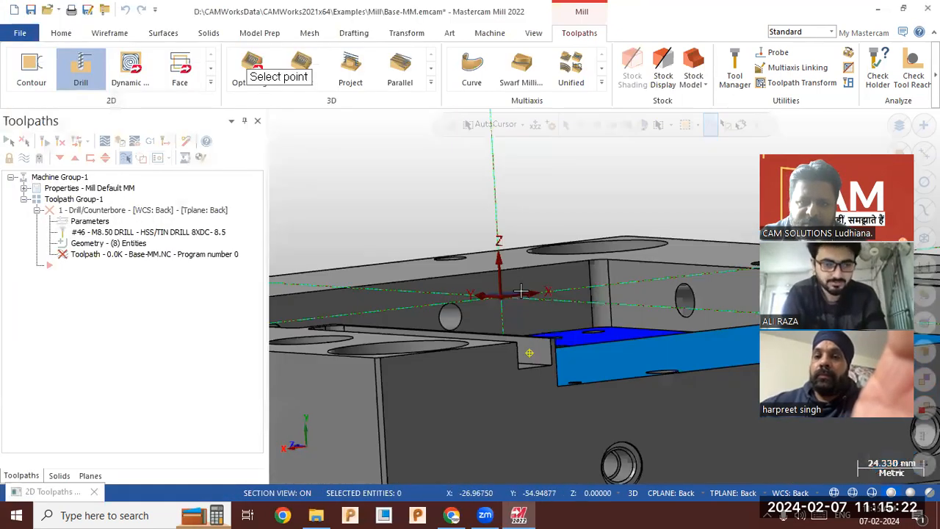
pyautogui.scroll(-3, 529, 305)
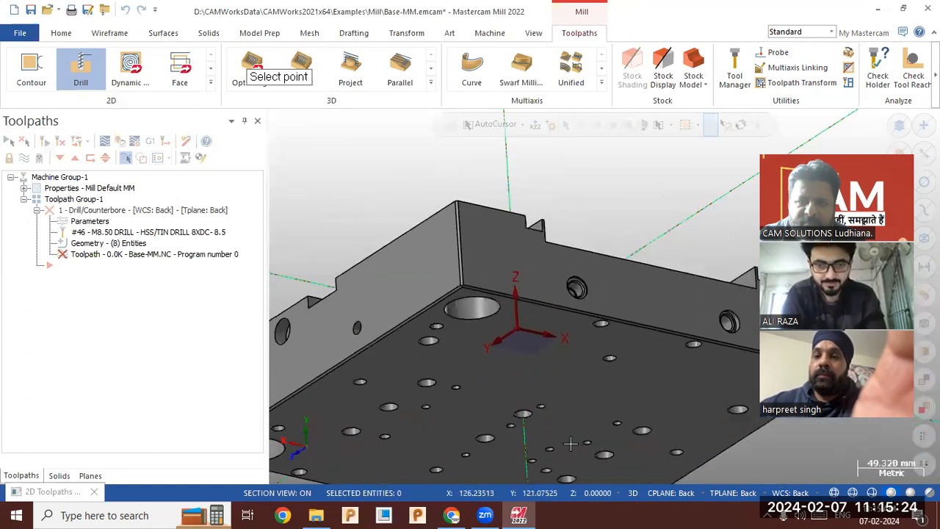
pyautogui.click(596, 453)
pyautogui.moveTo(565, 204); pyautogui.dragTo(607, 270, button='middle')
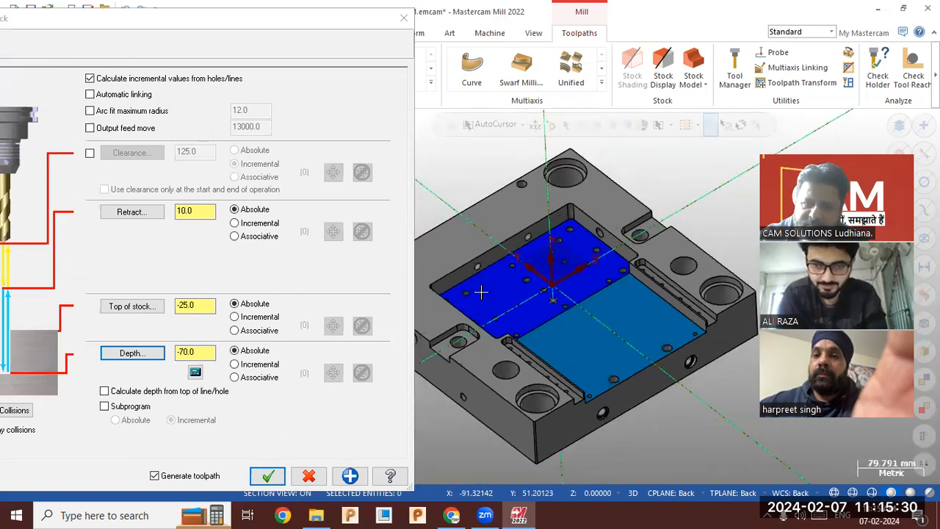
# Cancel the drill toolpath definition without keeping the operation.
pyautogui.scroll(3, 514, 287)
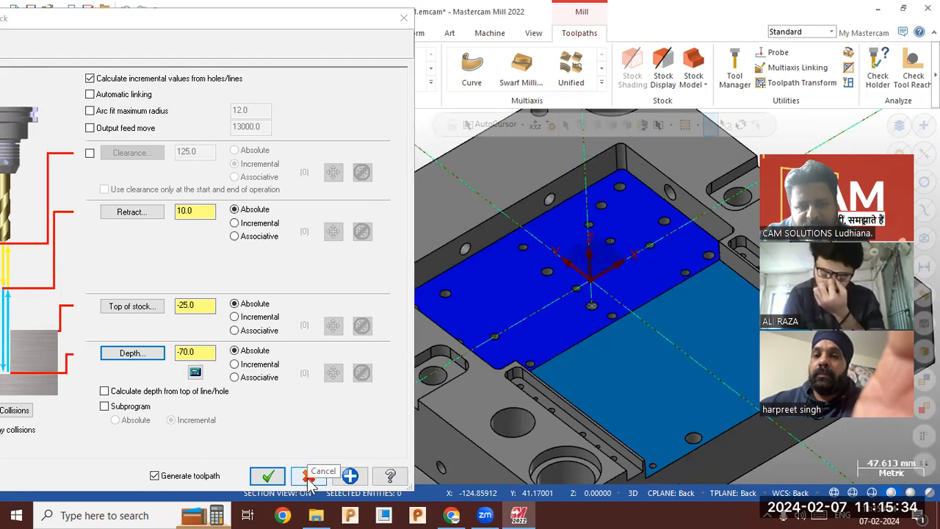
pyautogui.click(268, 476)
pyautogui.click(549, 291)
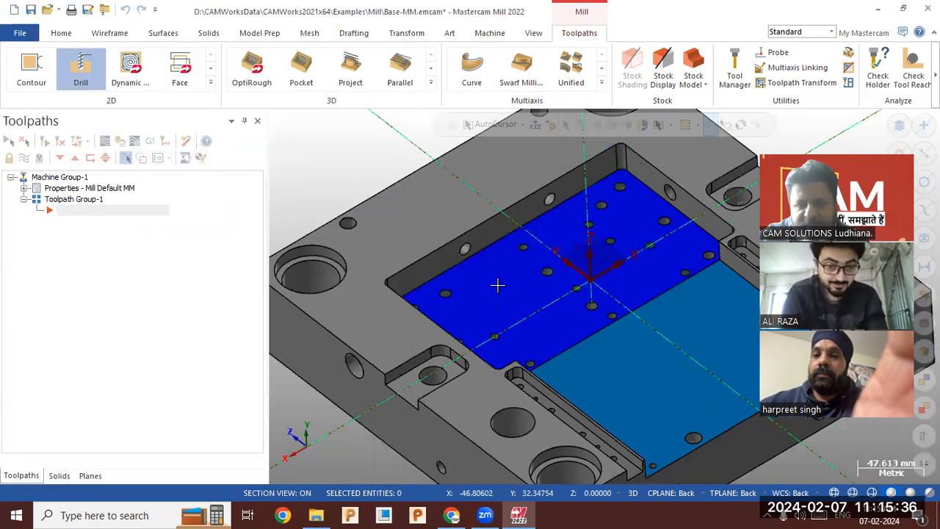
# Start Hole Axis and select all hole faces matching the diameter of a larger hole in the dark-blue pocket floor.
pyautogui.click(257, 34)
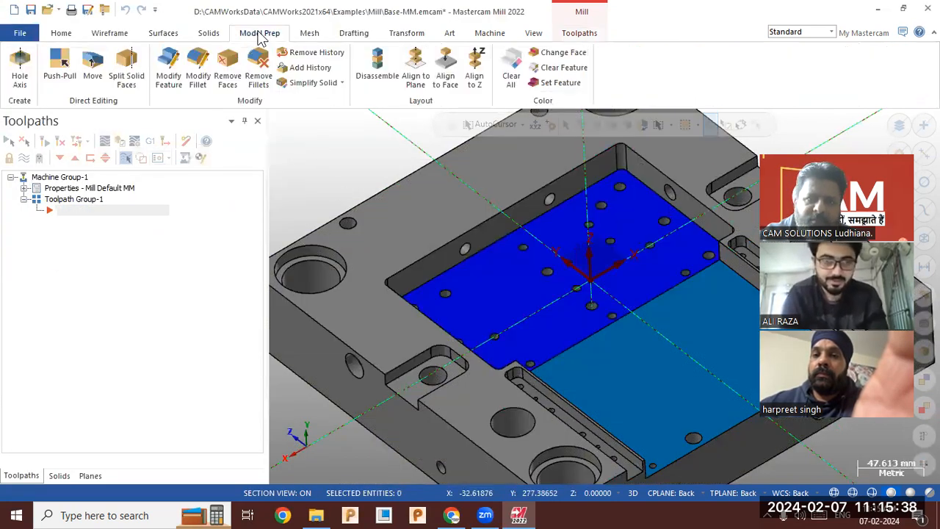
pyautogui.click(20, 64)
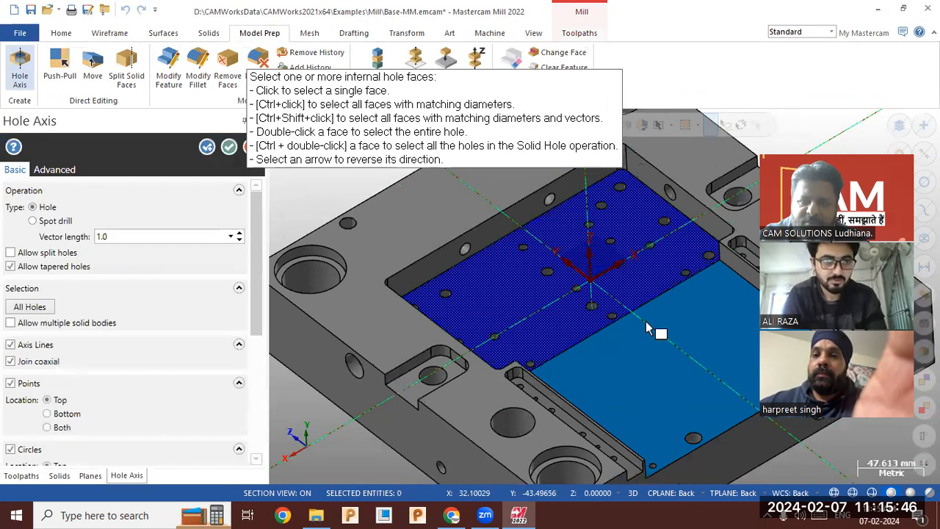
pyautogui.scroll(2, 646, 327)
pyautogui.scroll(3, 550, 288)
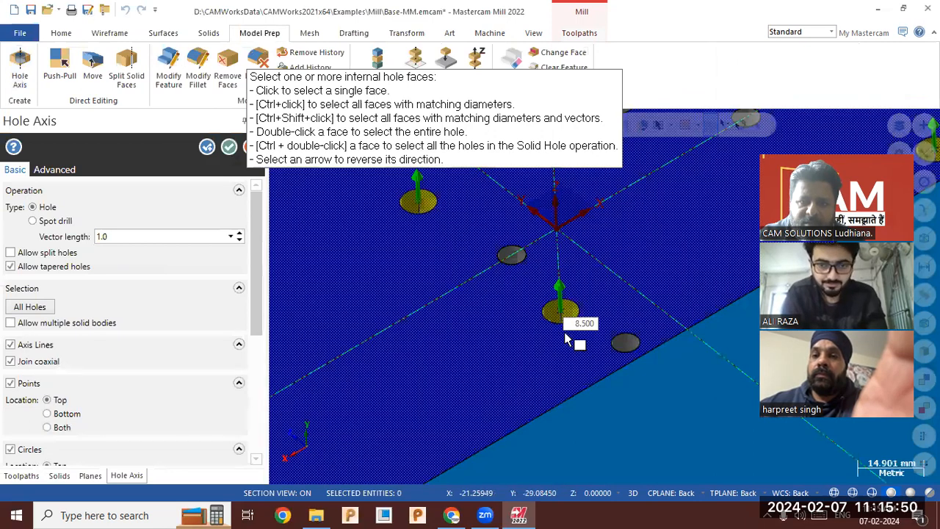
pyautogui.scroll(2, 621, 293)
pyautogui.moveTo(621, 292); pyautogui.dragTo(581, 346, button='middle')
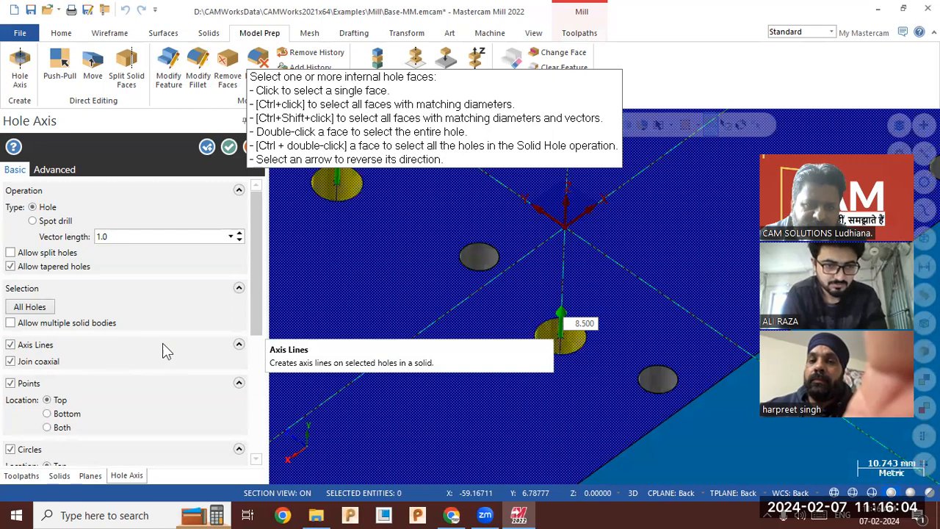
# Create joined axis lines with points and circles at the top of the selected holes, keeping the axis extensions at 0.
pyautogui.moveTo(259, 301); pyautogui.dragTo(265, 362)
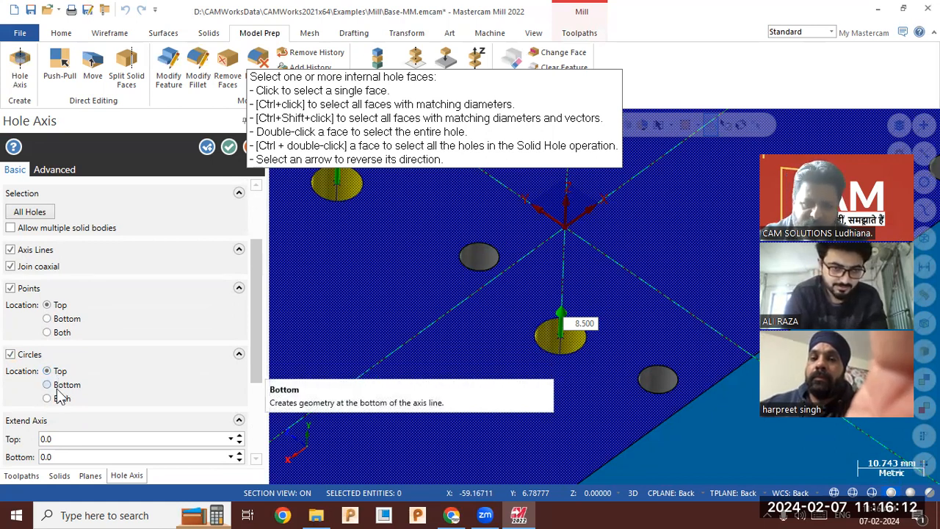
pyautogui.click(11, 355)
pyautogui.click(10, 355)
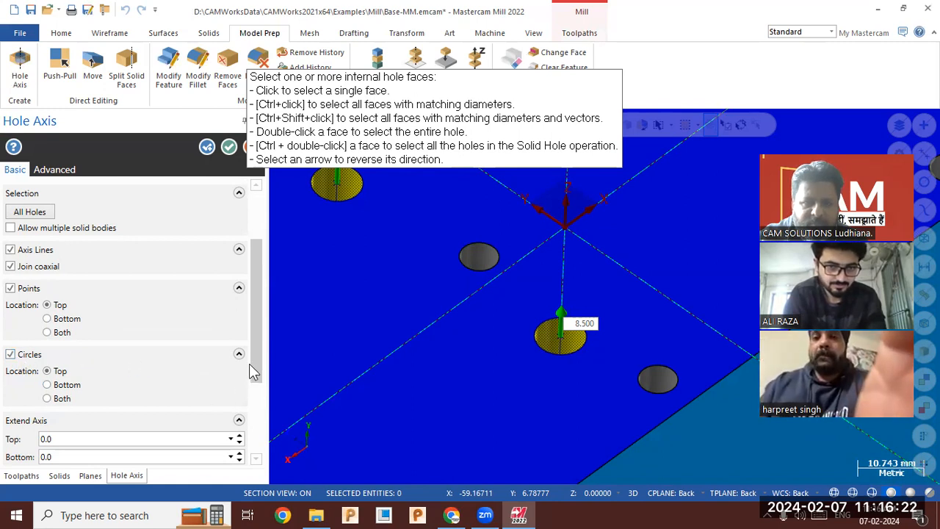
pyautogui.scroll(-3, 249, 363)
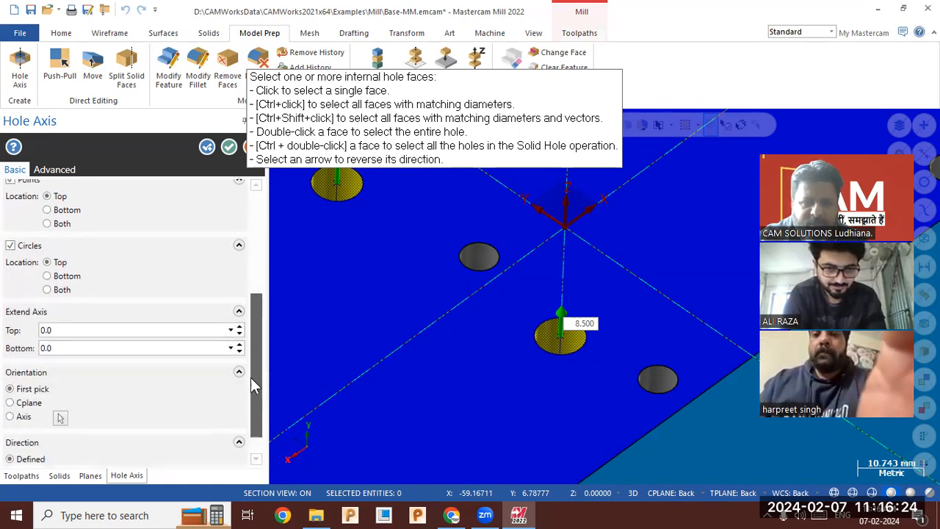
pyautogui.scroll(5, 251, 377)
pyautogui.click(228, 147)
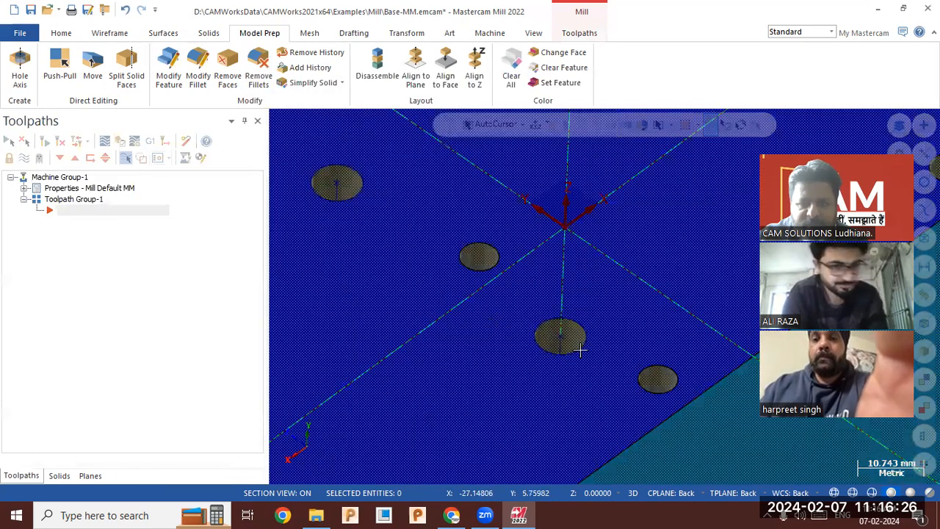
# Display the part in wireframe and examine the axis lines, points and circles created on the larger pocket holes.
pyautogui.click(834, 492)
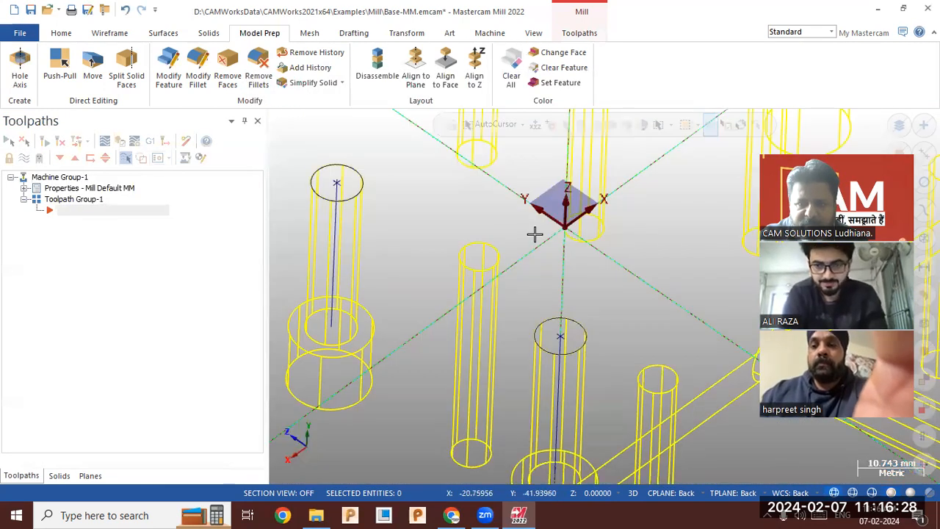
pyautogui.scroll(-5, 506, 249)
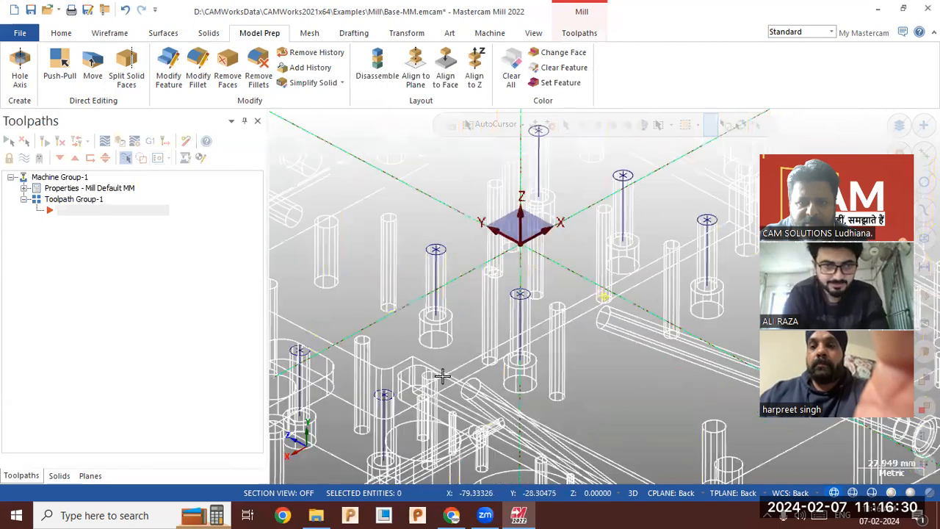
pyautogui.moveTo(442, 376); pyautogui.dragTo(446, 385, button='middle')
pyautogui.moveTo(471, 347)
pyautogui.mouseDown(button='middle')
pyautogui.moveTo(414, 332)
pyautogui.moveTo(365, 340)
pyautogui.moveTo(370, 347)
pyautogui.moveTo(453, 333)
pyautogui.moveTo(537, 363)
pyautogui.mouseUp(button='middle')
pyautogui.scroll(-4, 609, 366)
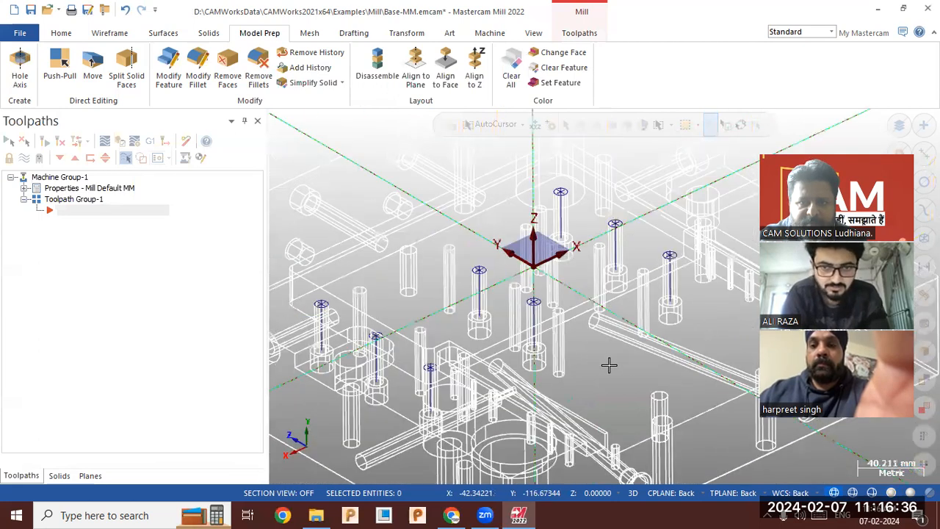
pyautogui.scroll(-2, 466, 345)
pyautogui.scroll(2, 426, 323)
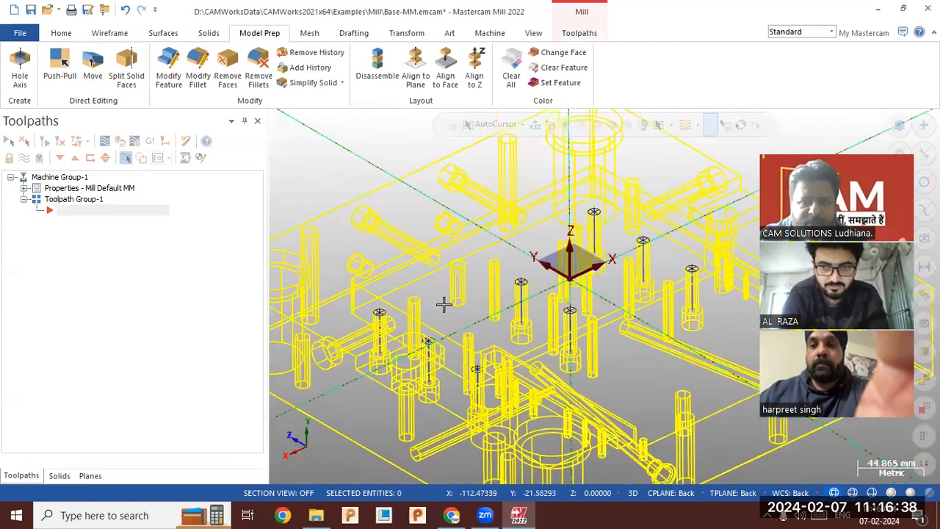
pyautogui.scroll(6, 443, 304)
pyautogui.scroll(-3, 470, 330)
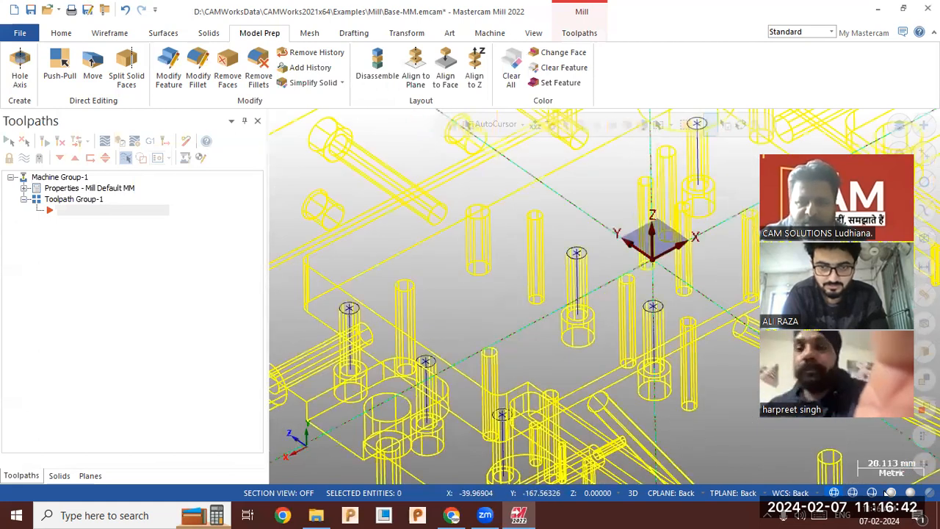
# Compare the hole axis geometry in shaded and wireframe display, and return to the shaded view.
pyautogui.click(890, 493)
pyautogui.moveTo(484, 343)
pyautogui.mouseDown(button='middle')
pyautogui.moveTo(475, 340)
pyautogui.moveTo(528, 375)
pyautogui.mouseUp(button='middle')
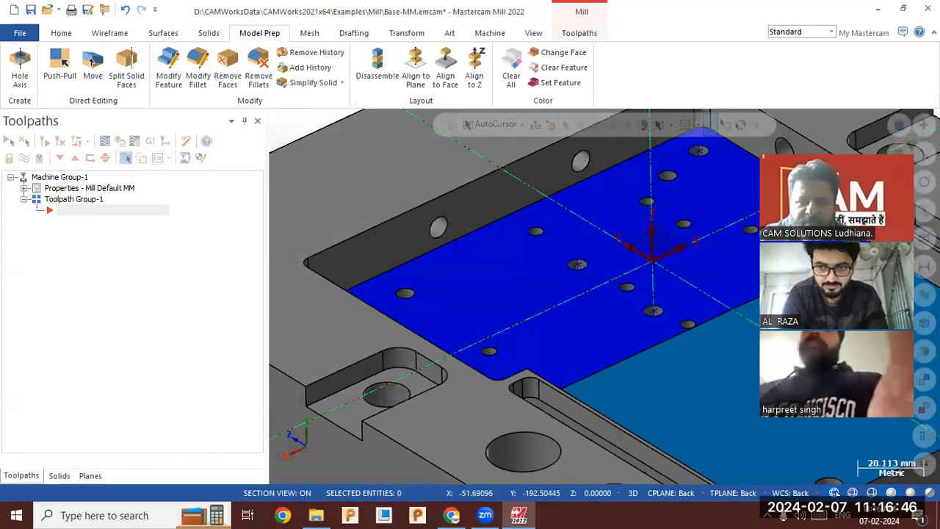
pyautogui.click(834, 493)
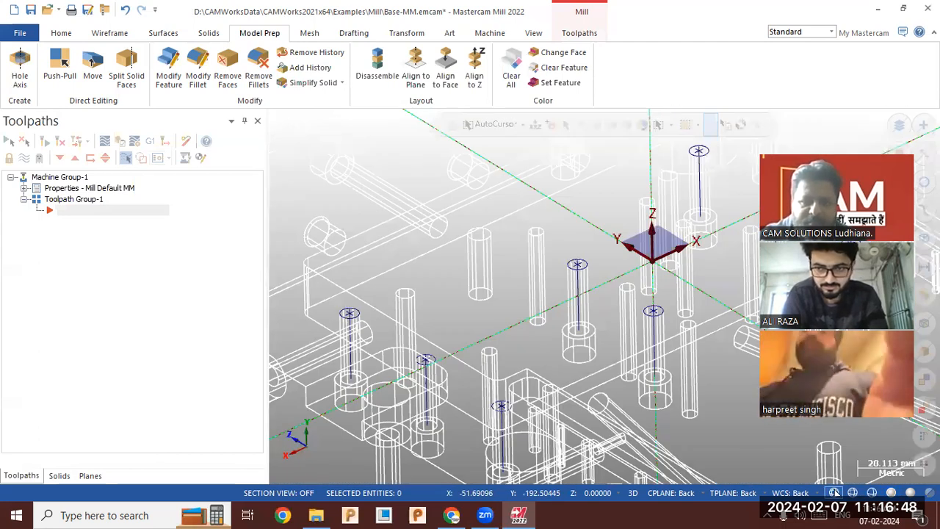
pyautogui.click(891, 492)
pyautogui.scroll(1, 518, 166)
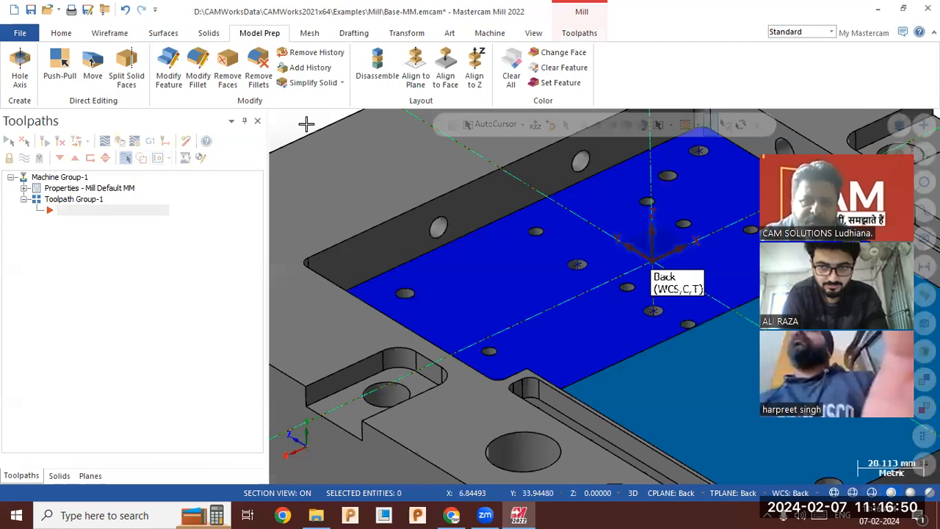
# Start Hole Axis again and select all hole faces matching the diameter of a smaller hole in the pocket floor.
pyautogui.click(20, 64)
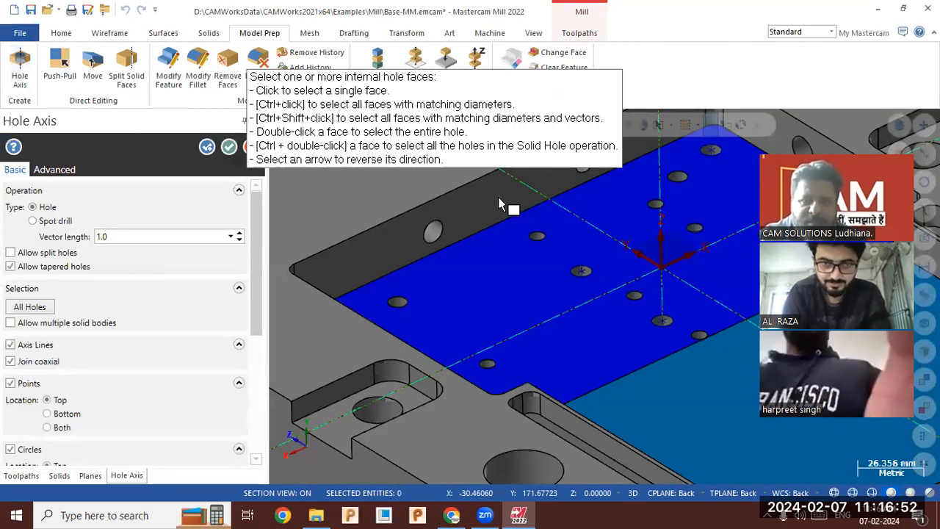
pyautogui.scroll(5, 606, 255)
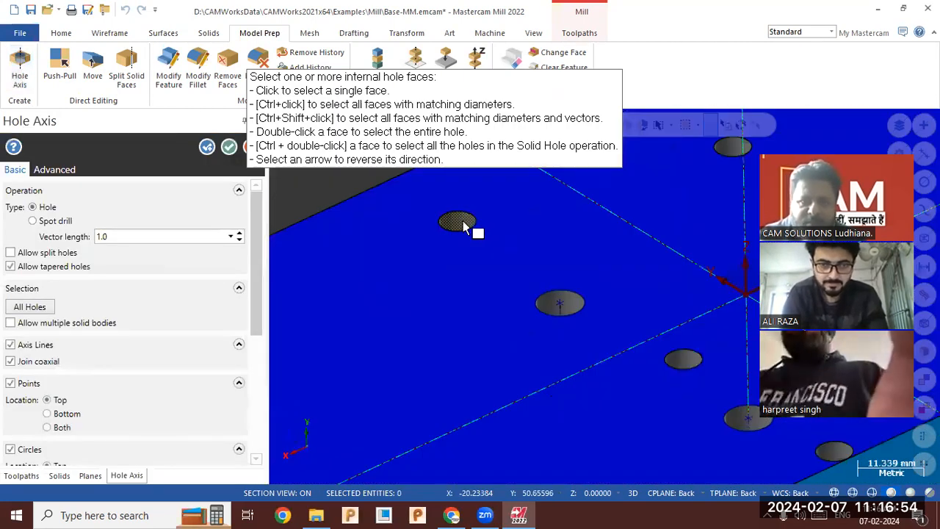
pyautogui.keyDown('ctrl'); pyautogui.click(463, 226); pyautogui.keyUp('ctrl')
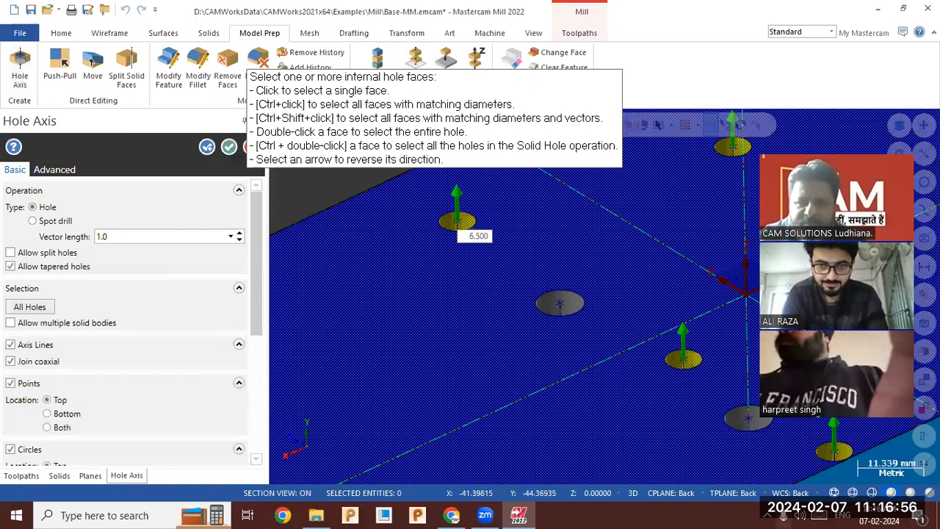
# Display the part in wireframe and examine the axis previews and directions of the selected smaller holes.
pyautogui.hotkey('alt', 's')
pyautogui.scroll(-4, 433, 241)
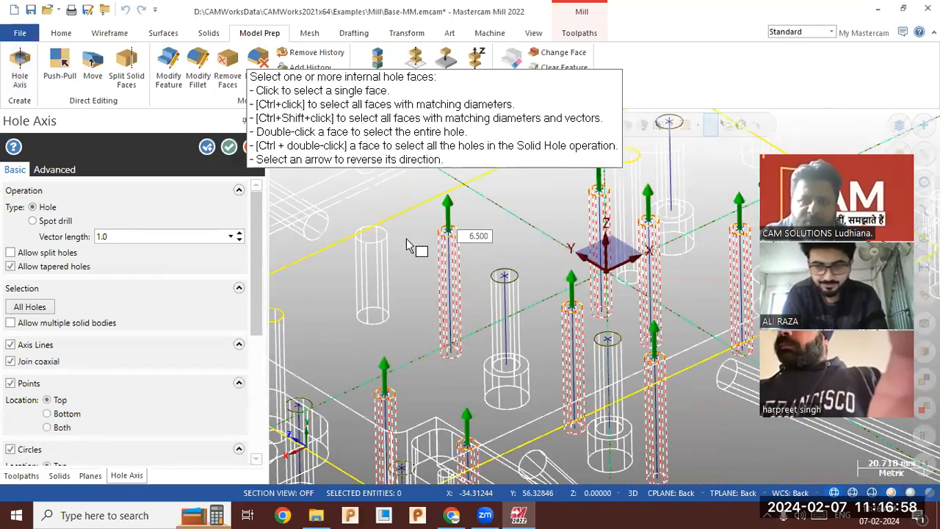
pyautogui.scroll(-2, 420, 253)
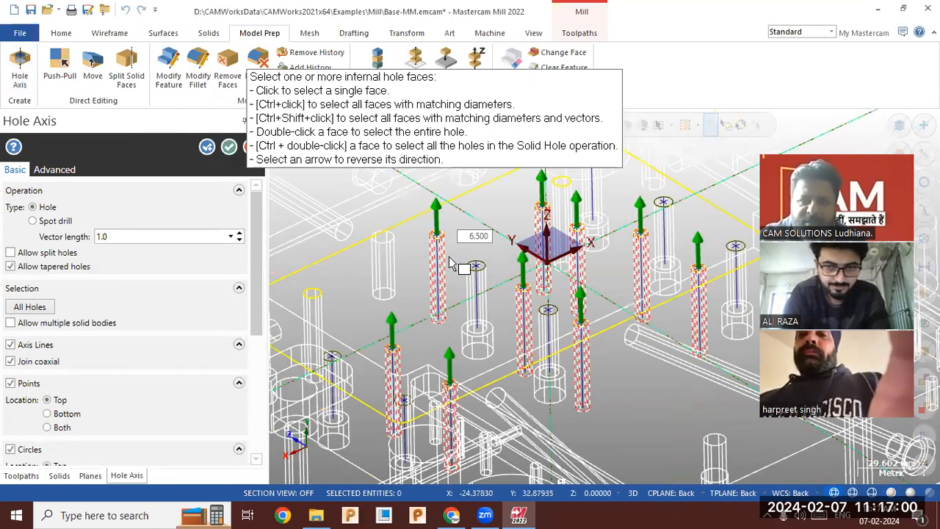
pyautogui.scroll(-2, 588, 351)
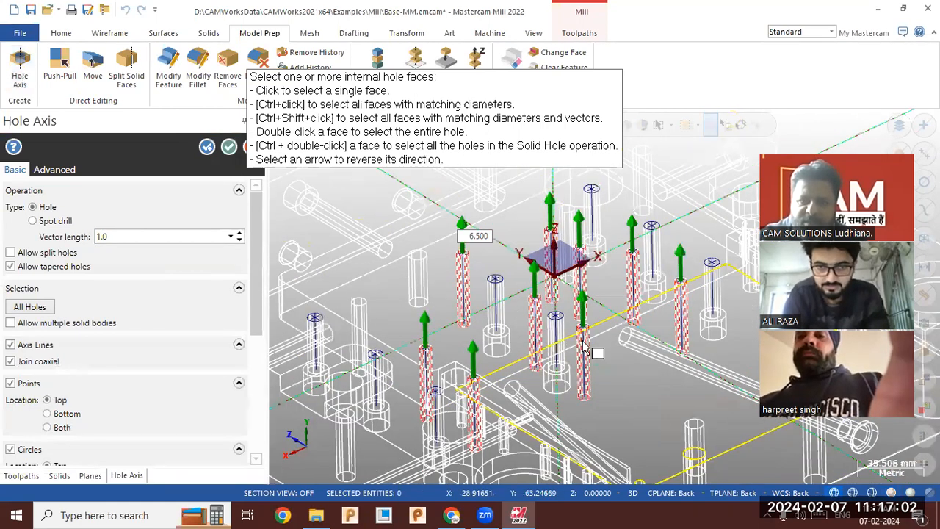
pyautogui.moveTo(558, 370); pyautogui.dragTo(570, 328, button='middle')
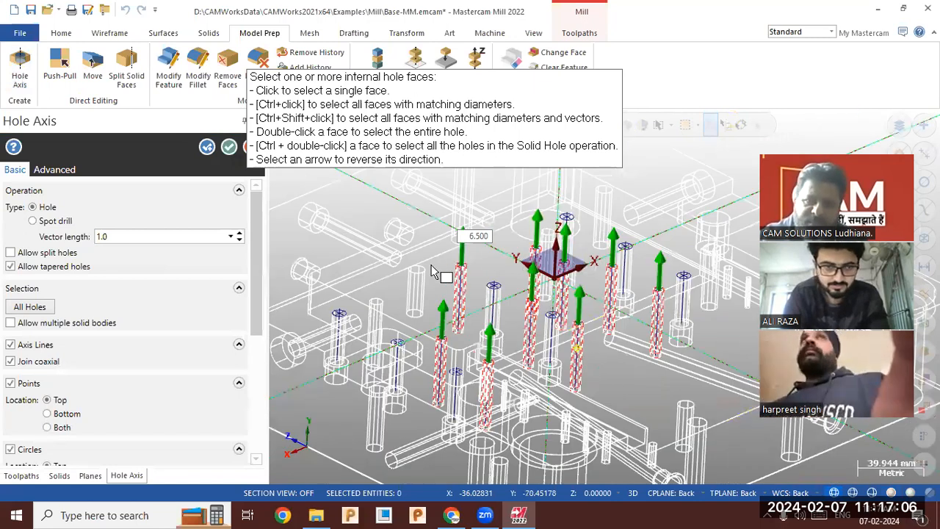
pyautogui.scroll(3, 434, 275)
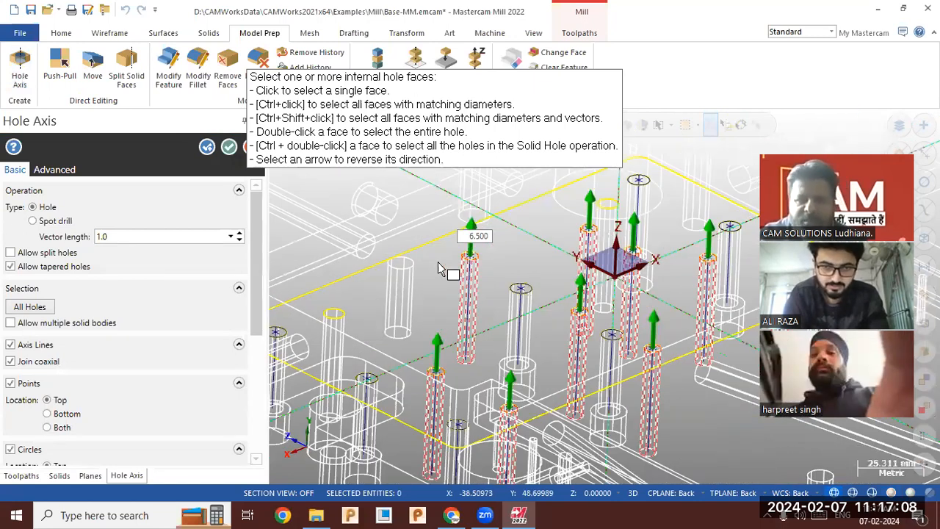
# Create the hole axis geometry for the selected 6.5 mm holes and return the part to shaded display.
pyautogui.click(228, 148)
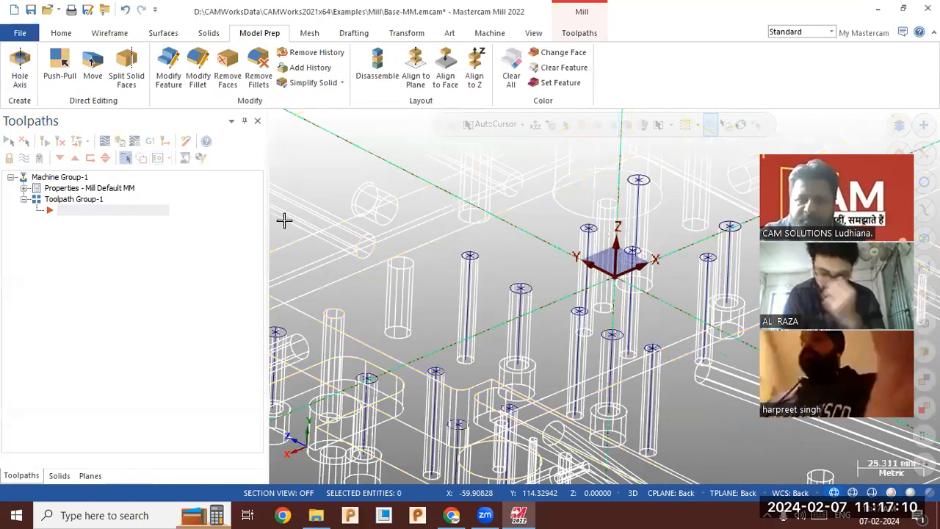
pyautogui.scroll(-1, 419, 277)
pyautogui.moveTo(398, 293); pyautogui.dragTo(397, 294, button='middle')
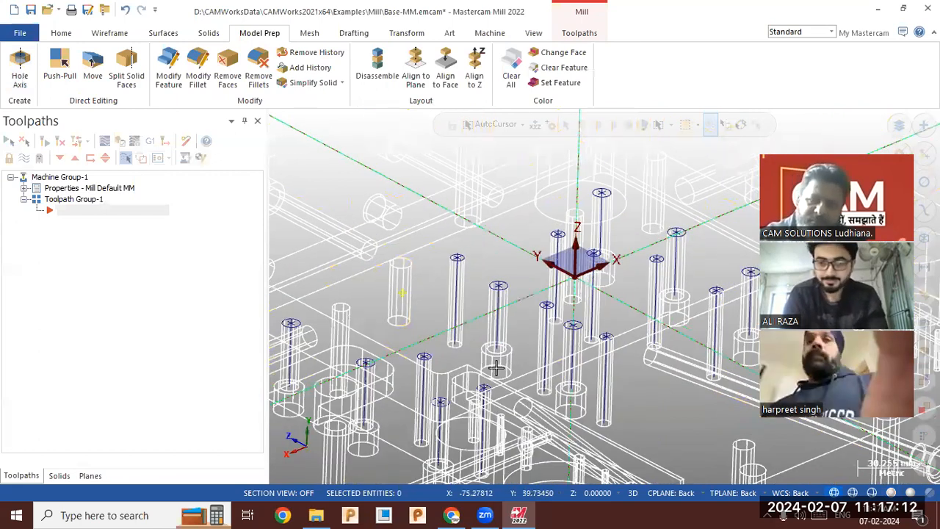
pyautogui.click(890, 493)
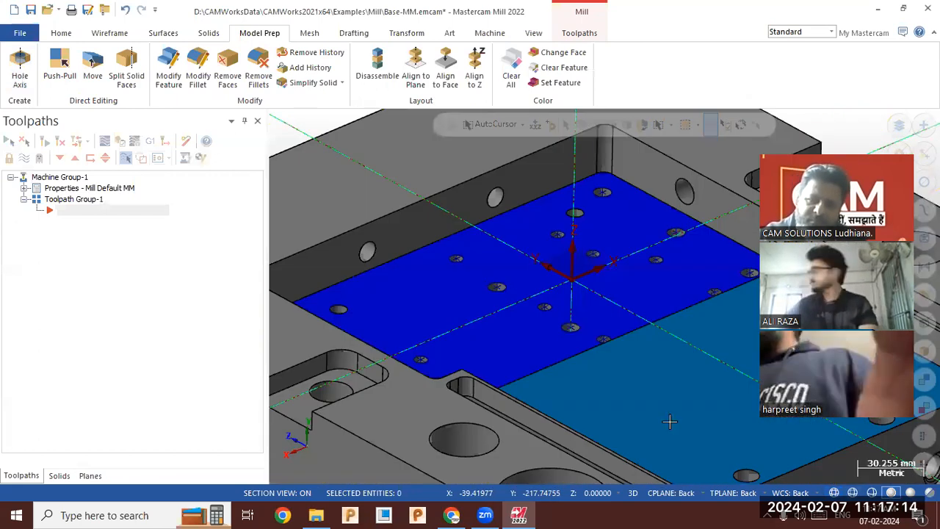
pyautogui.scroll(-2, 525, 345)
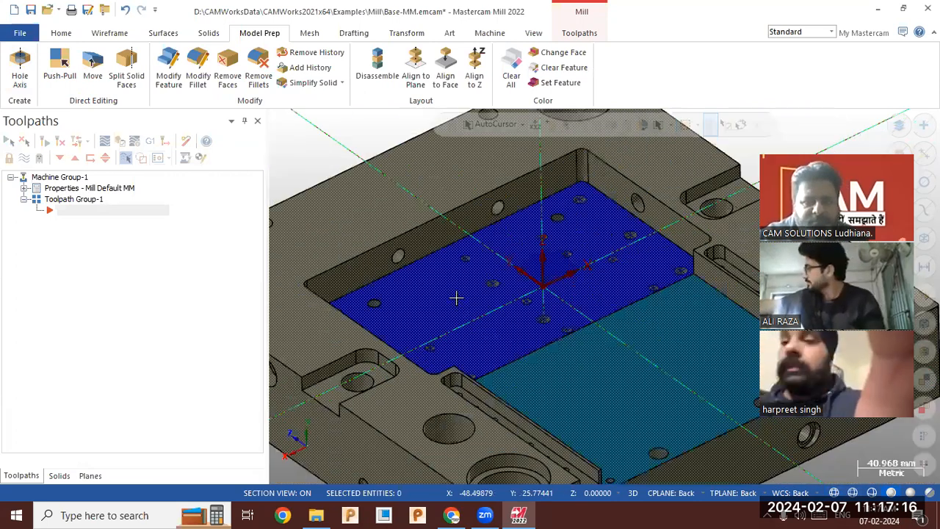
pyautogui.scroll(-2, 456, 298)
# Start a Drill toolpath and select all solid holes matching one of the 6.5 mm holes in the blue pocket floor.
pyautogui.click(572, 36)
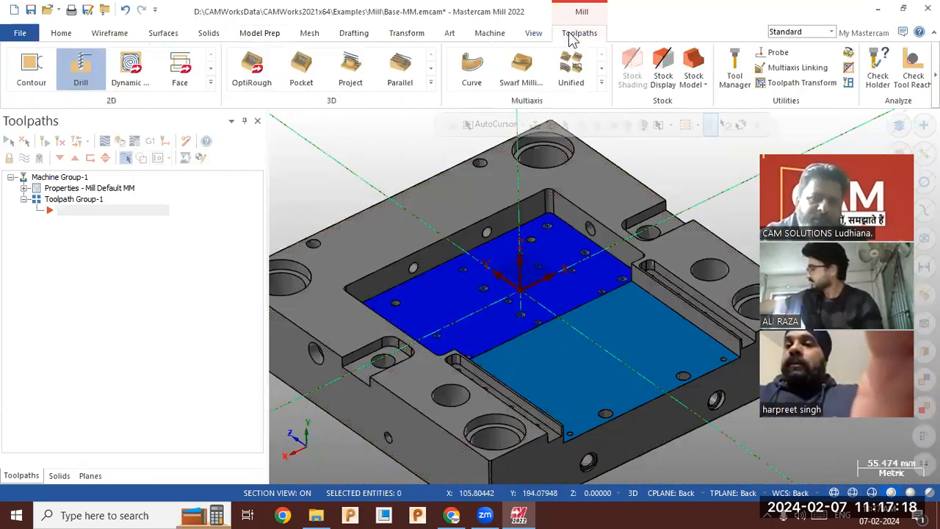
pyautogui.click(90, 74)
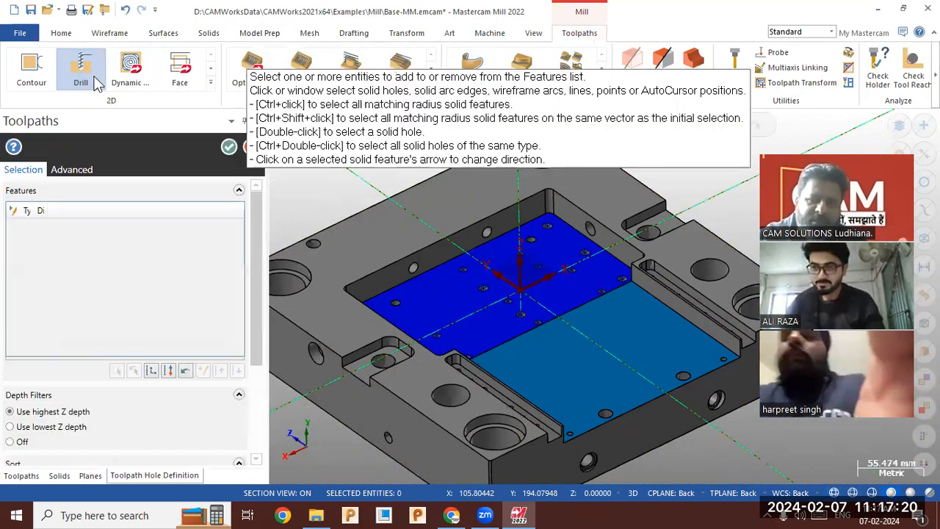
pyautogui.scroll(2, 463, 253)
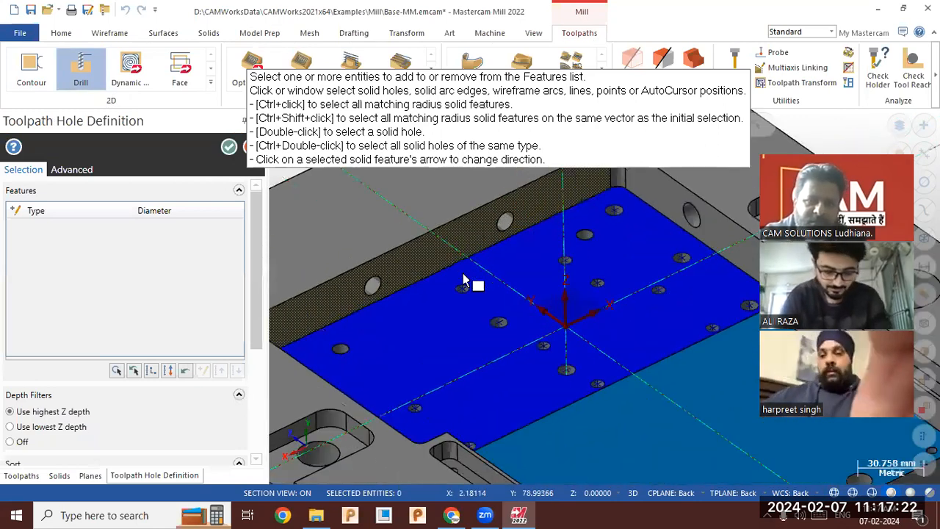
pyautogui.scroll(6, 462, 279)
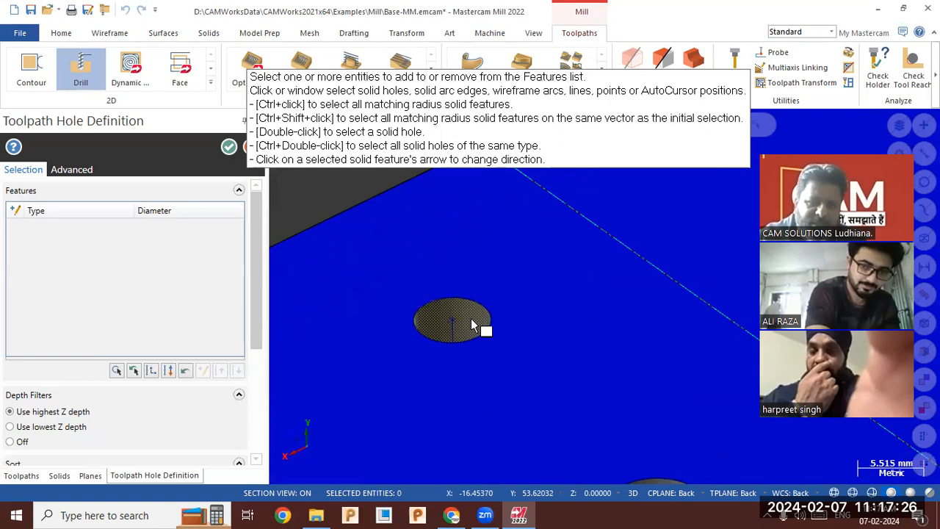
pyautogui.keyDown('ctrl'); pyautogui.doubleClick(472, 323); pyautogui.keyUp('ctrl')
pyautogui.scroll(-3, 411, 283)
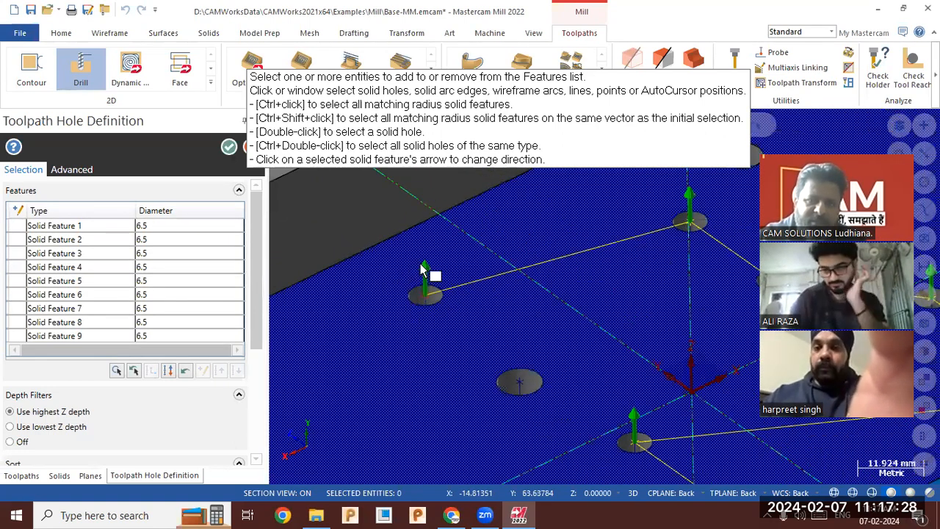
pyautogui.scroll(-4, 429, 265)
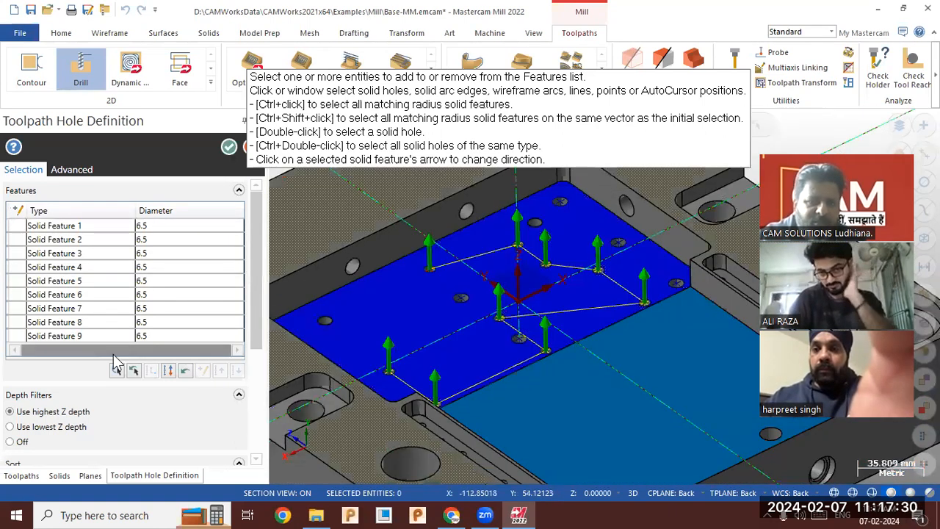
# Try the X+ Y+ and X Zig+ Y- sort orders on the selected holes and examine the resulting drilling path.
pyautogui.scroll(-3, 114, 361)
pyautogui.click(73, 332)
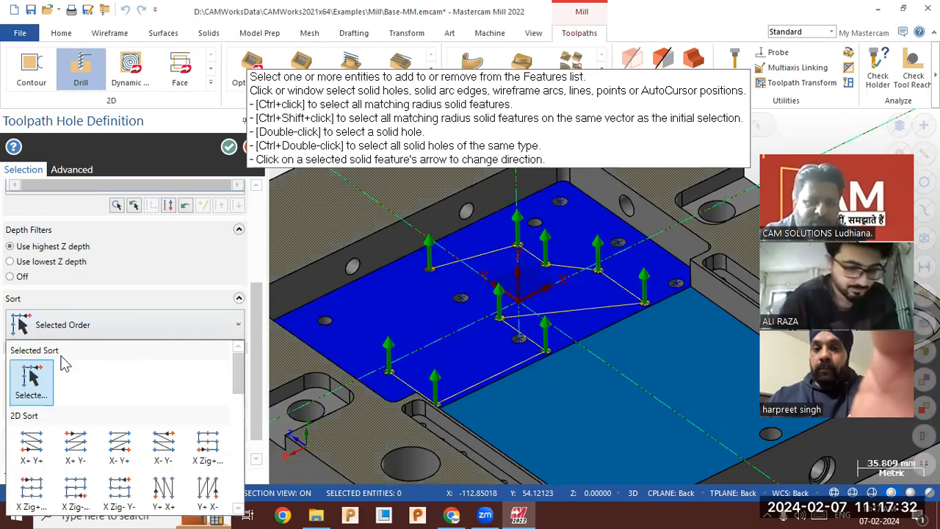
pyautogui.click(47, 447)
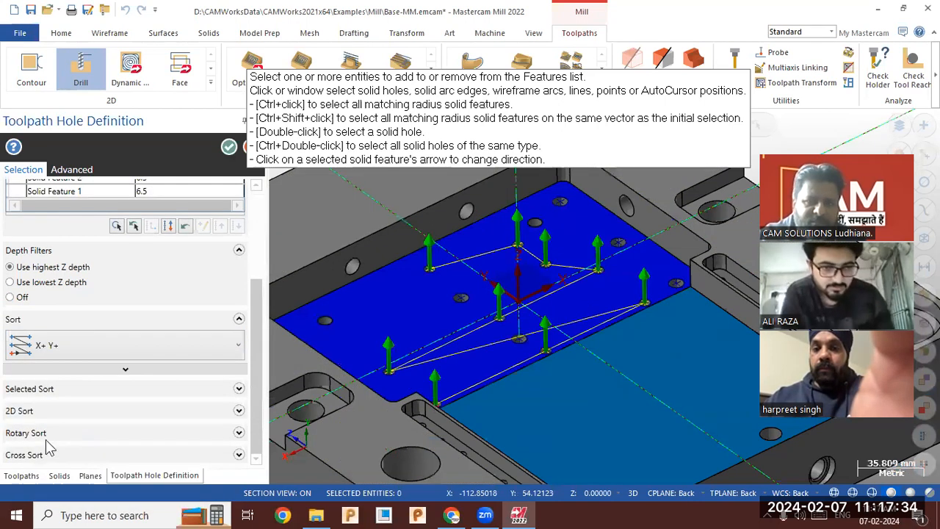
pyautogui.click(84, 352)
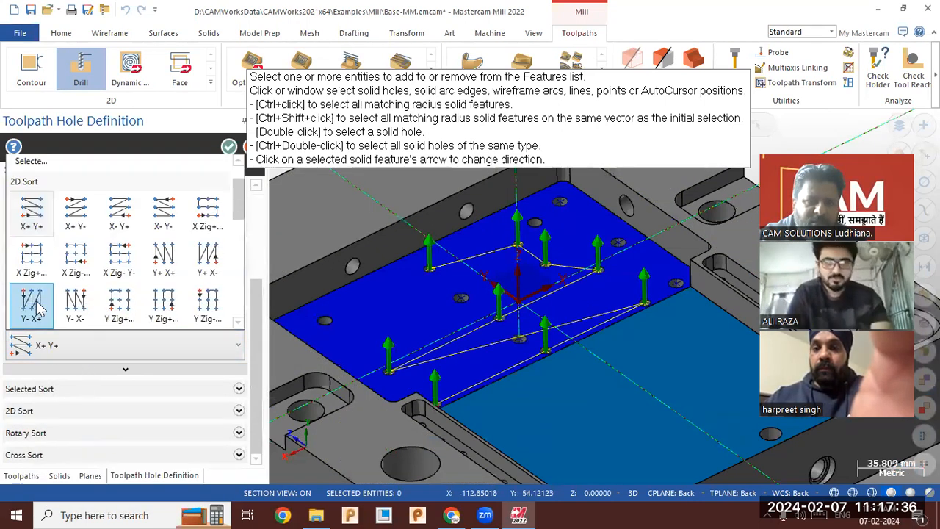
pyautogui.click(32, 261)
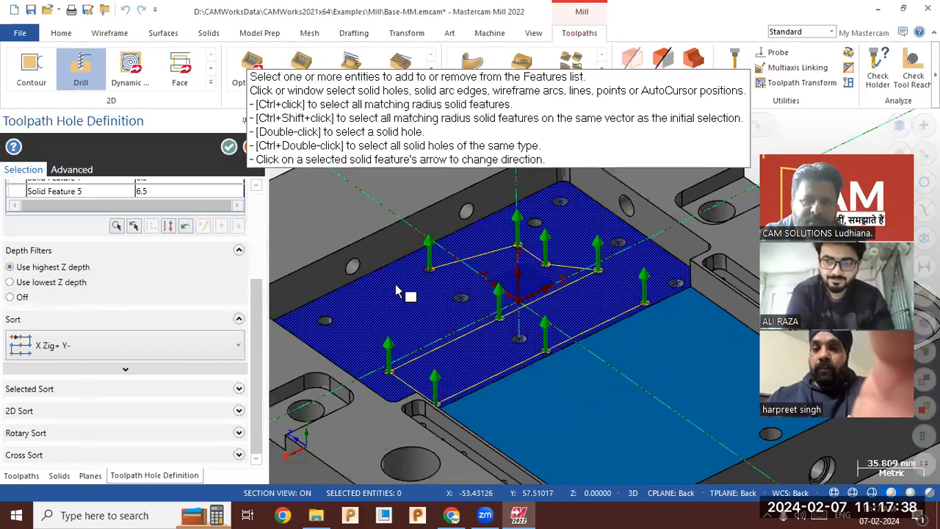
pyautogui.moveTo(462, 266)
pyautogui.mouseDown(button='middle')
pyautogui.moveTo(462, 278)
pyautogui.moveTo(461, 262)
pyautogui.mouseUp(button='middle')
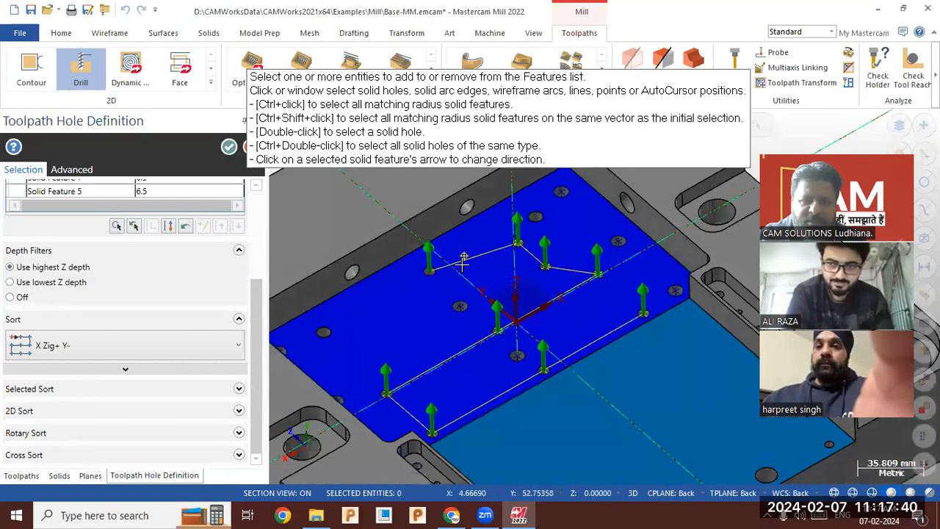
# Try the Point to Point sort order, with a hole near the pocket's front corner as the start point.
pyautogui.click(129, 351)
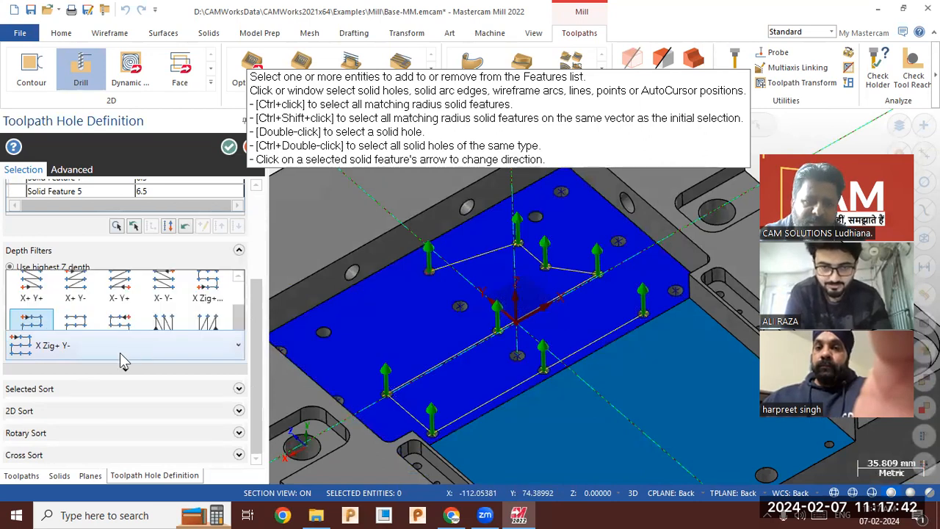
pyautogui.scroll(-2, 73, 323)
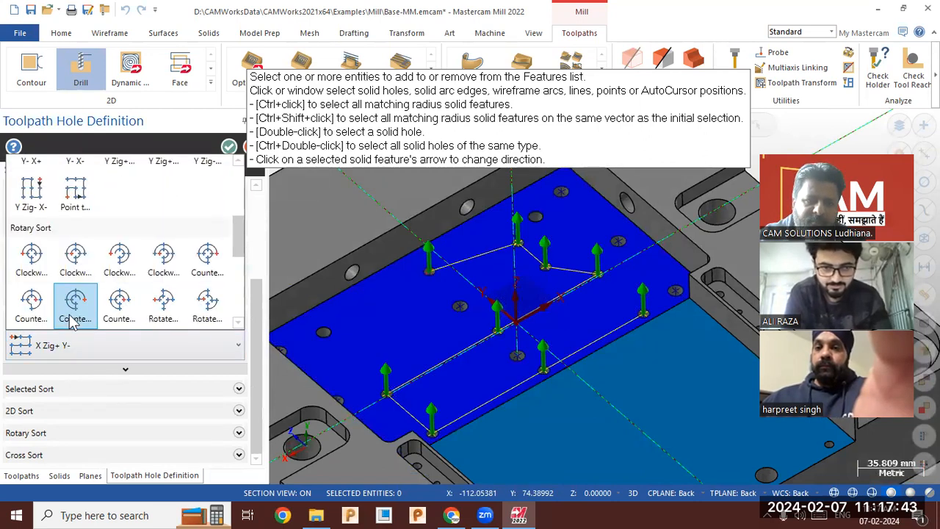
pyautogui.click(76, 205)
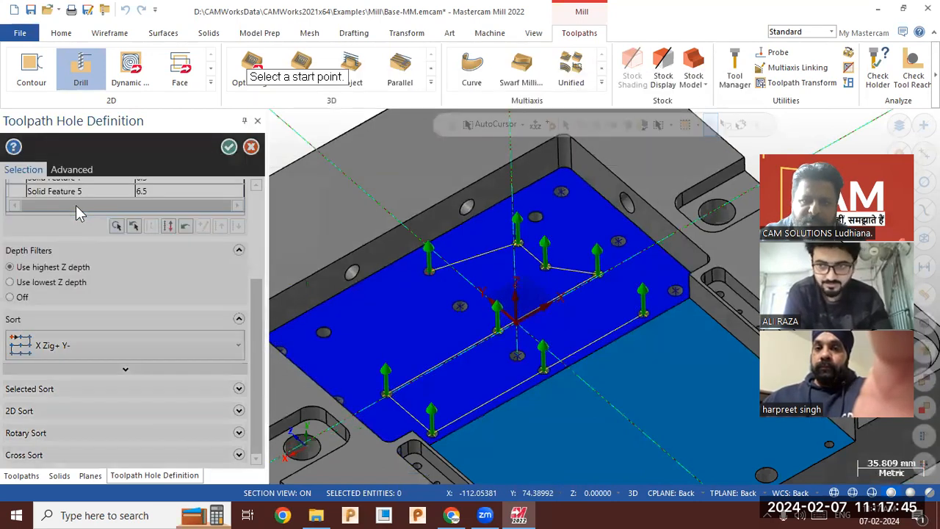
pyautogui.click(388, 398)
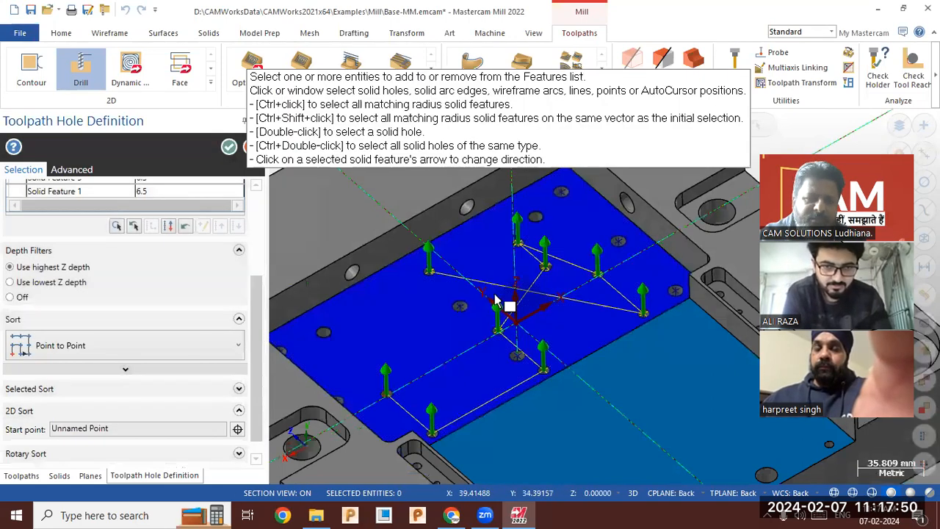
# Set the hole sort order to Y Zig+ X+ and accept the toolpath hole definition.
pyautogui.click(97, 343)
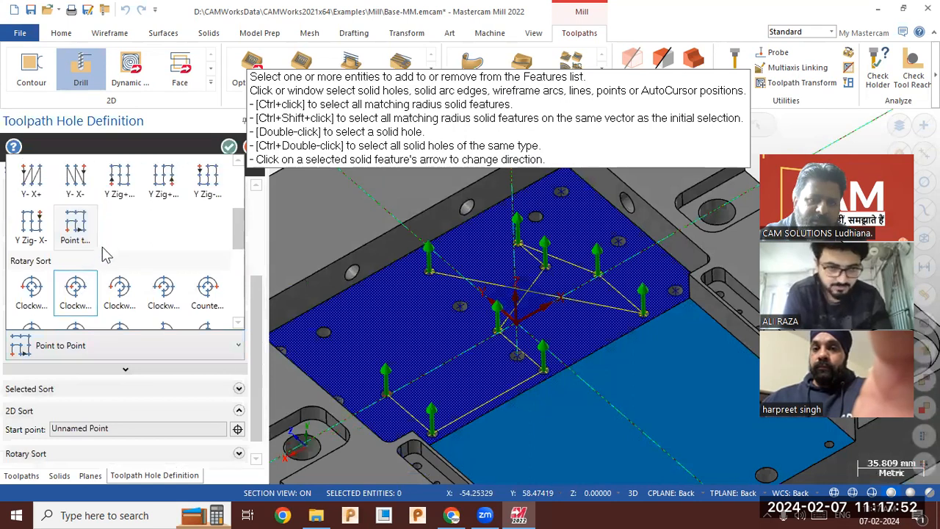
pyautogui.click(119, 180)
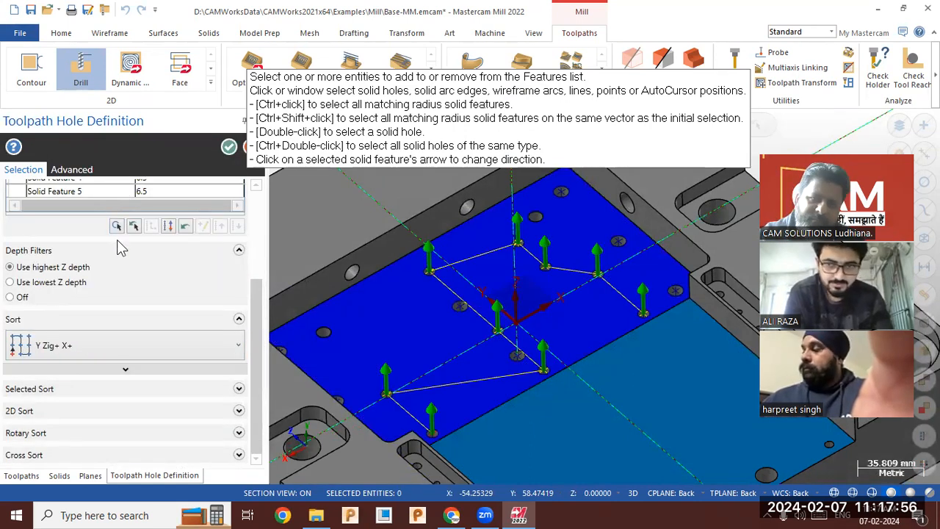
pyautogui.click(228, 147)
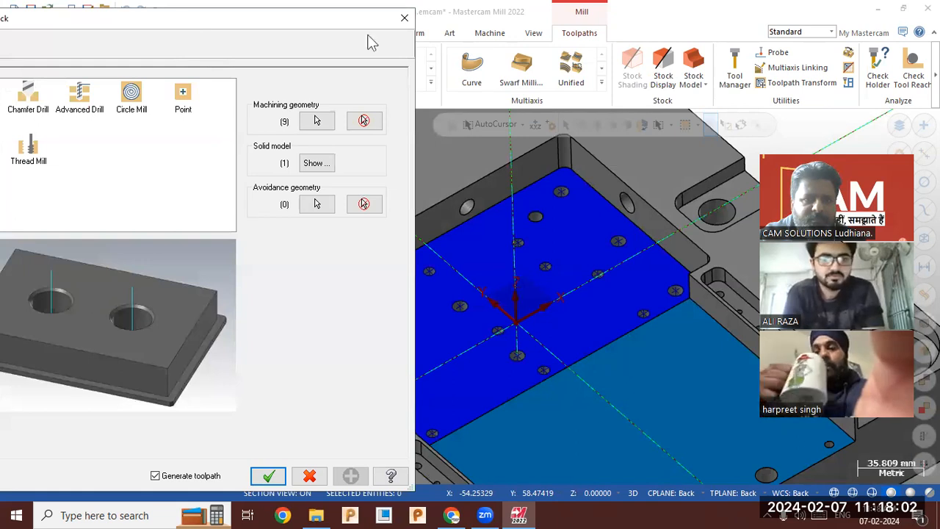
# Choose the 8.5 mm HSS/TIN drill, tool number 46, for the drill toolpath.
pyautogui.moveTo(186, 25); pyautogui.dragTo(422, 25)
pyautogui.click(91, 77)
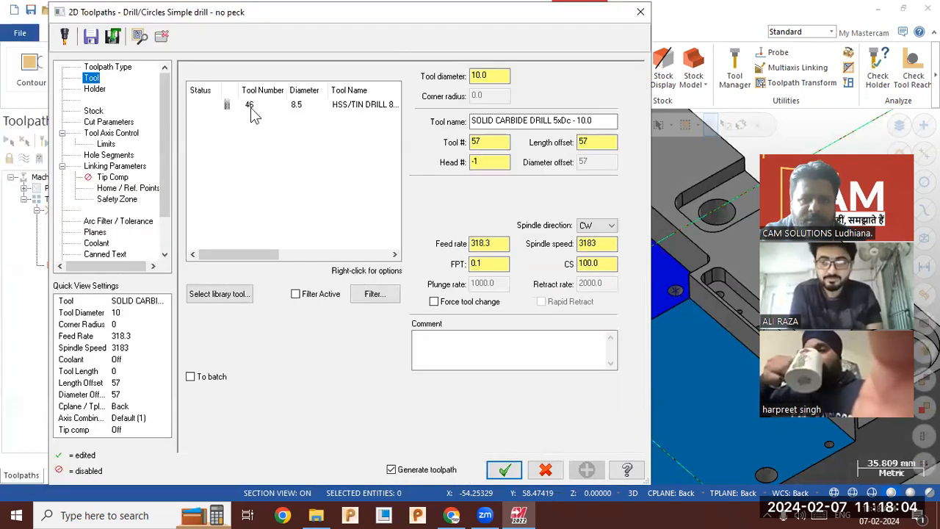
pyautogui.click(251, 107)
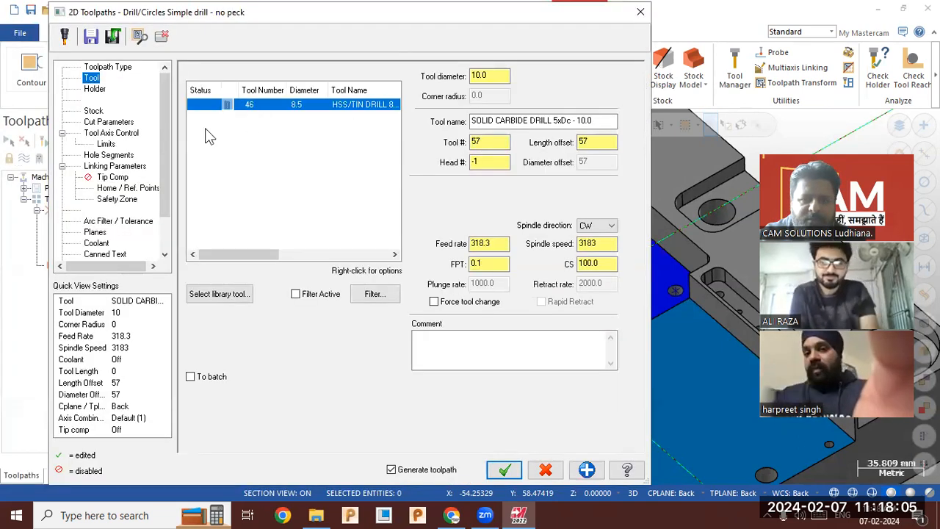
# Try the Peck Drill, Chip Break and Tap cycles in the cut parameters to compare their motion diagrams.
pyautogui.click(105, 123)
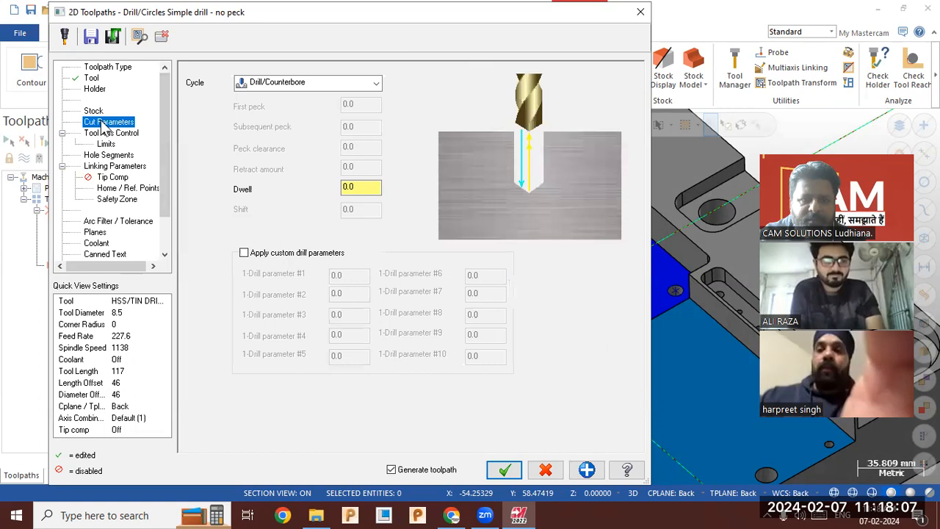
pyautogui.click(282, 84)
pyautogui.click(288, 106)
pyautogui.click(294, 87)
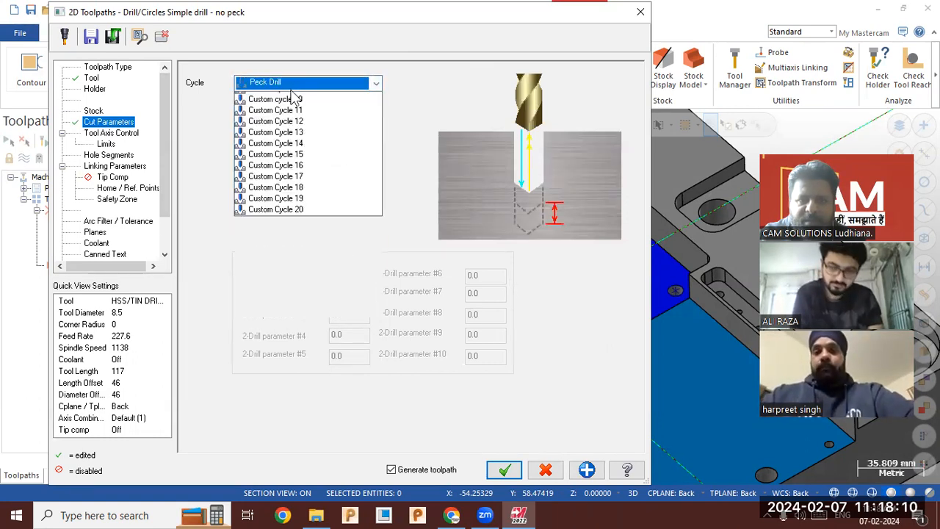
pyautogui.click(290, 119)
pyautogui.click(294, 85)
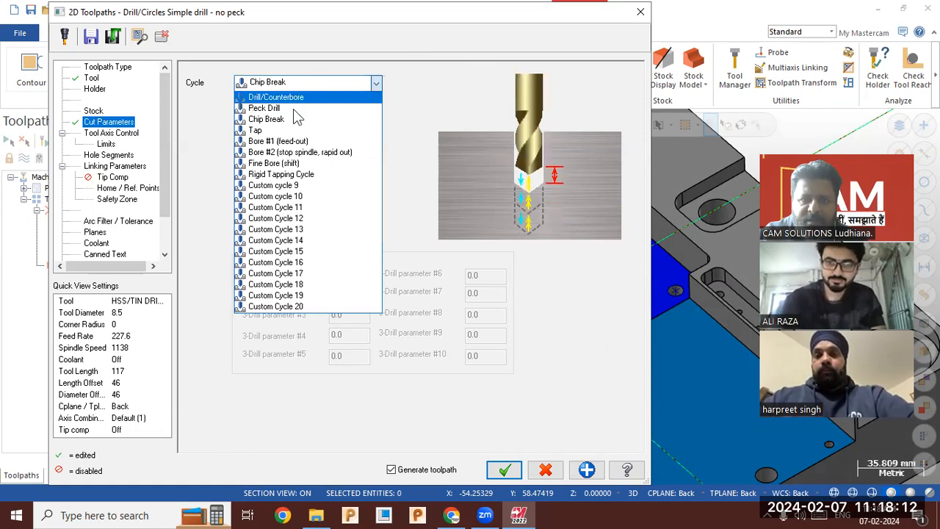
pyautogui.click(292, 131)
# Set the drilling cycle to Peck Drill with a peck of 5.0.
pyautogui.click(308, 85)
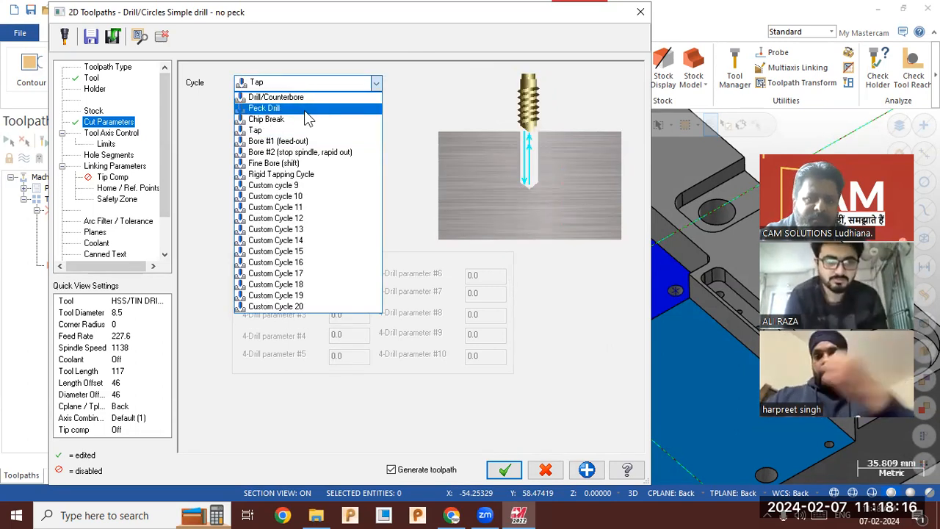
pyautogui.click(305, 110)
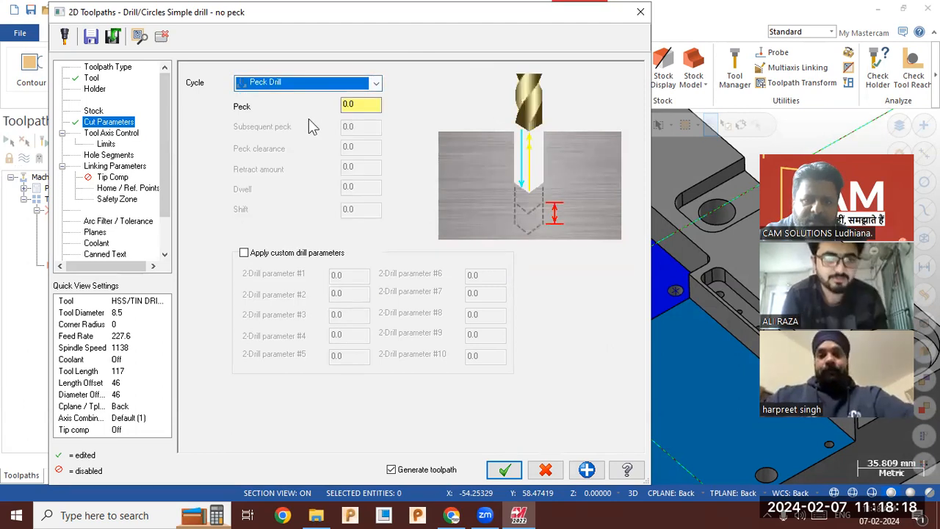
pyautogui.press('Tab')
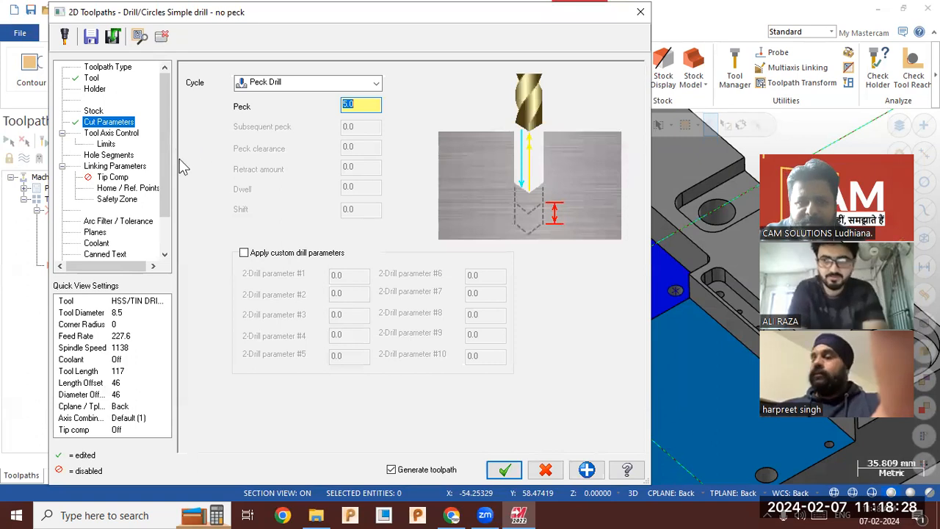
# In the linking parameters, use the Depth Calculator with current tool values and a 10.0 finish diameter to add the tip amount to the depth.
pyautogui.click(129, 167)
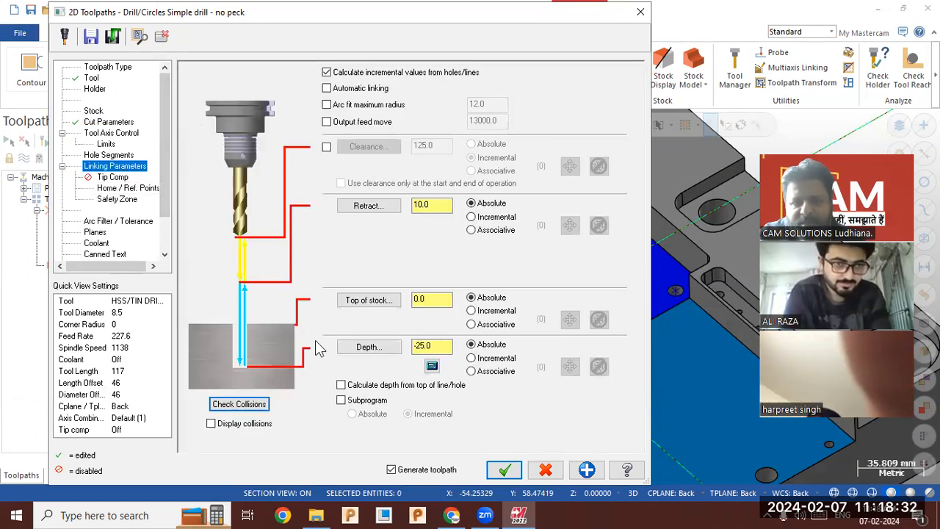
pyautogui.click(432, 365)
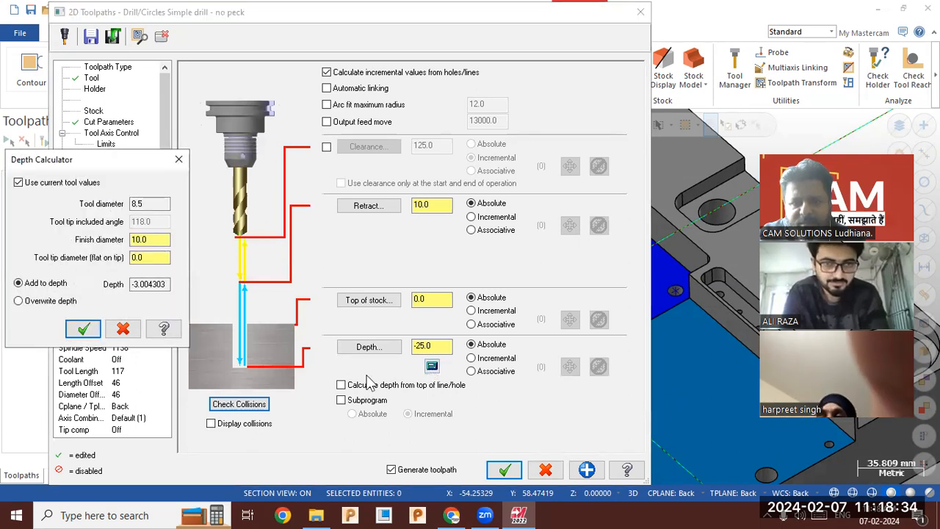
pyautogui.click(83, 330)
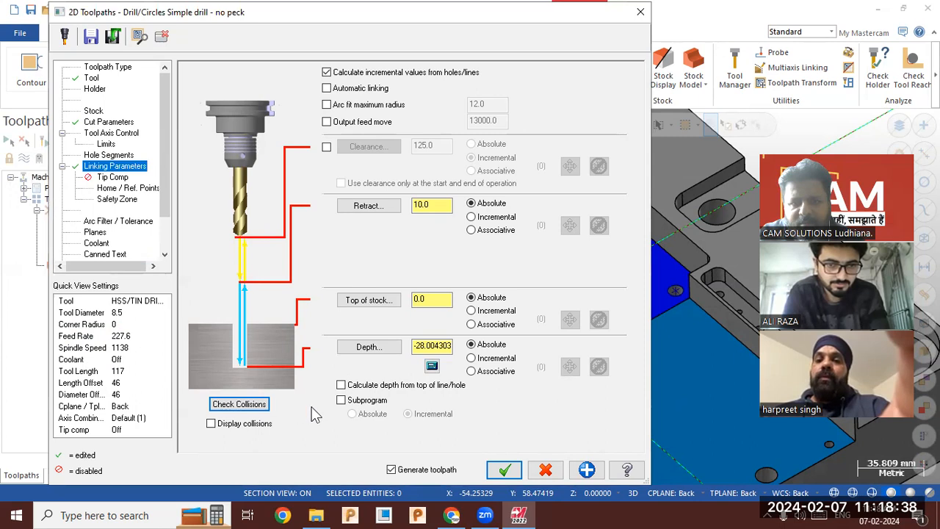
# Calculate depth from the hole top, picking a pocket-floor hole centre for top of stock (-25.0) and an underside hole point for depth (-45.0).
pyautogui.click(341, 384)
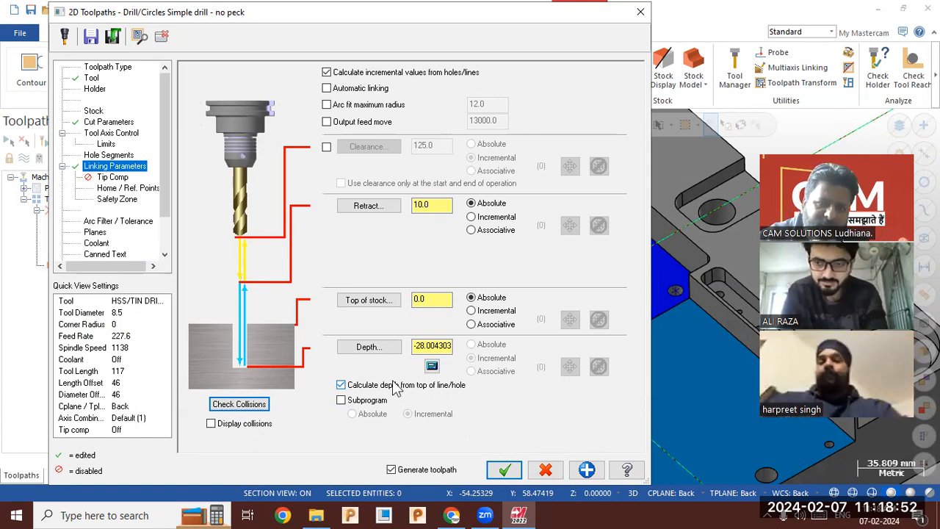
pyautogui.click(369, 301)
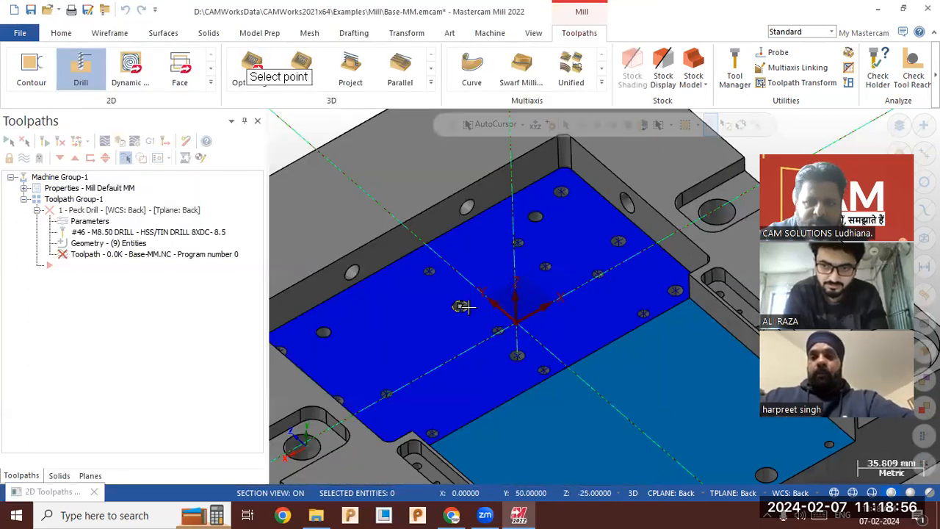
pyautogui.click(460, 306)
pyautogui.click(360, 345)
pyautogui.moveTo(441, 338); pyautogui.dragTo(419, 266, button='middle')
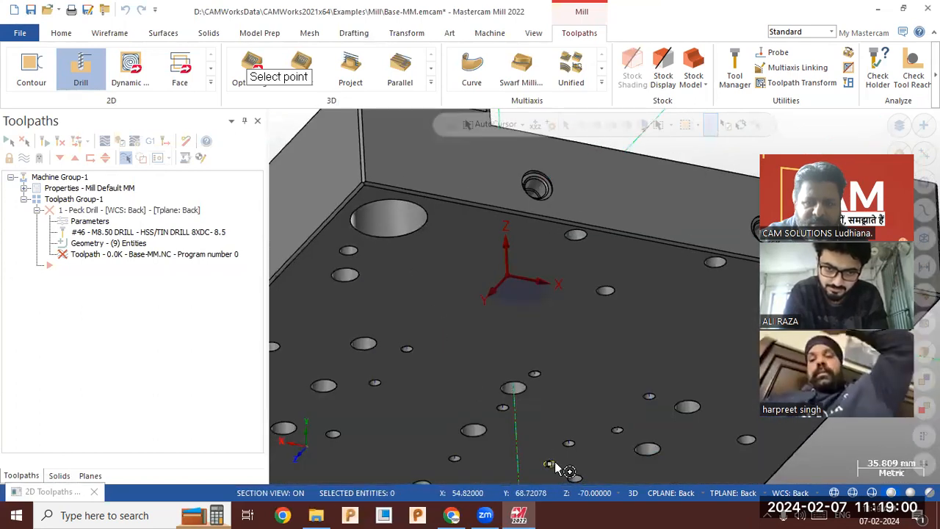
pyautogui.click(555, 467)
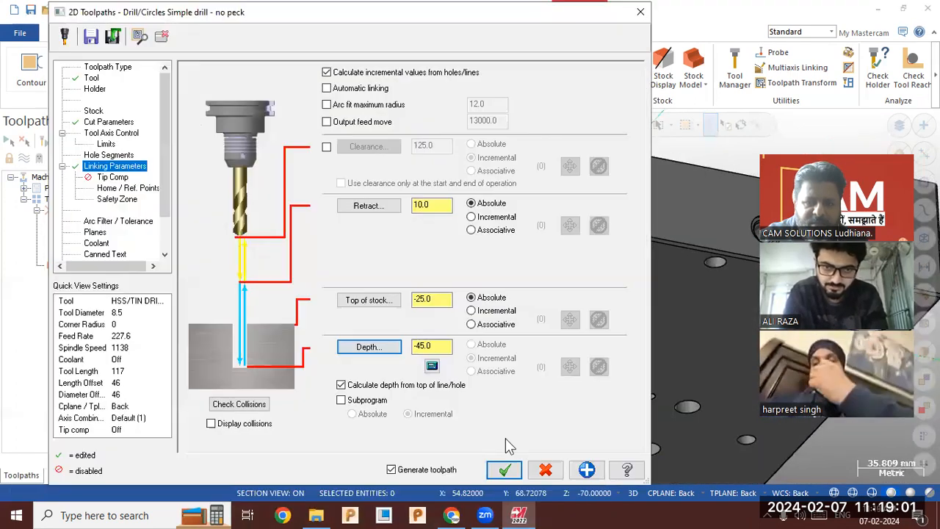
# Enable Tip Comp for the 8.5 mm drill and generate the peck drill toolpath.
pyautogui.click(113, 178)
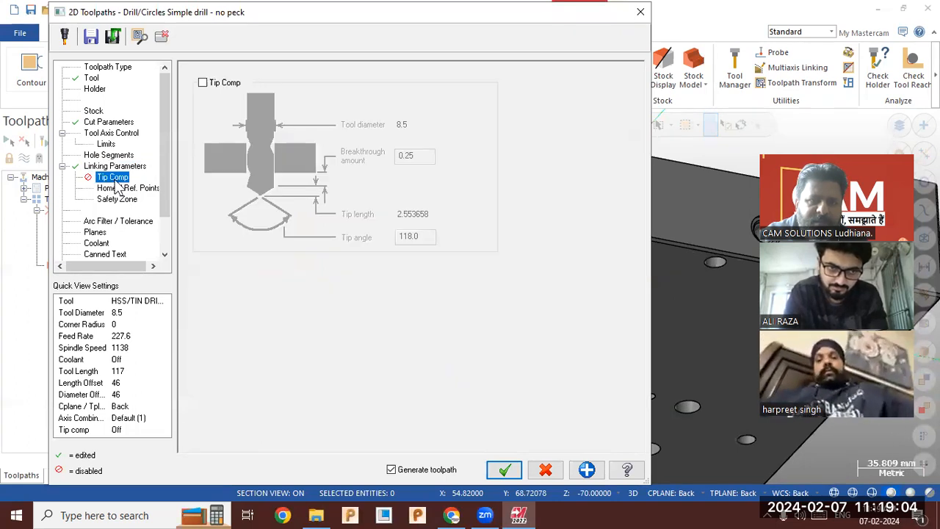
pyautogui.click(202, 83)
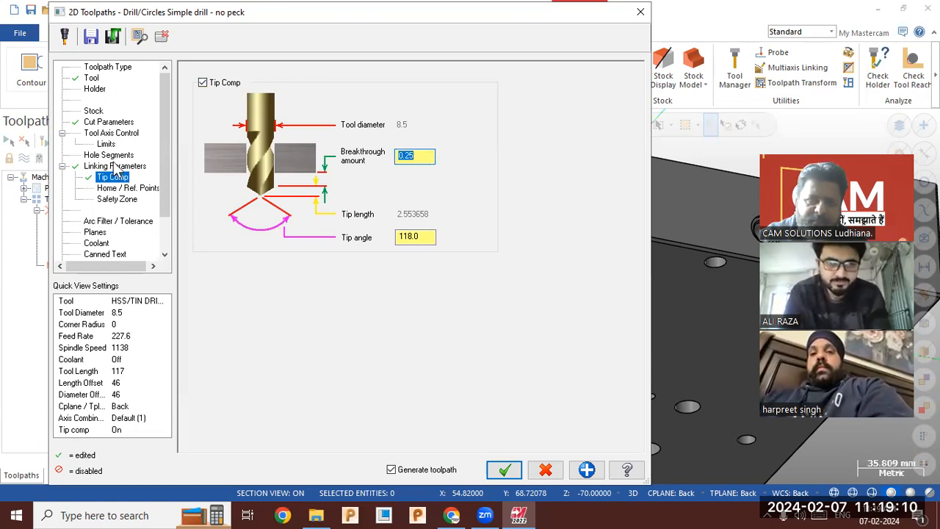
pyautogui.click(503, 469)
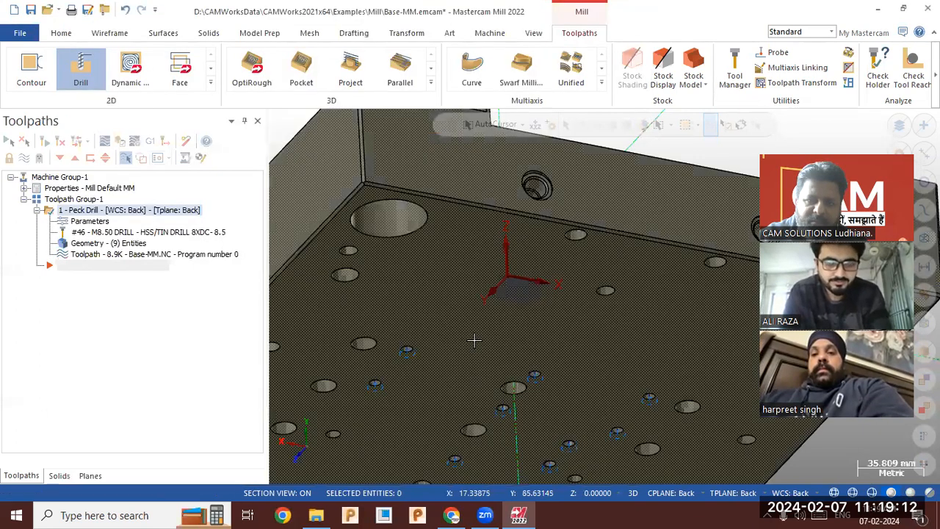
# Backplot the peck drill toolpath to check the tool motion over the pocket holes.
pyautogui.scroll(-3, 498, 340)
pyautogui.moveTo(498, 341); pyautogui.dragTo(525, 406, button='middle')
pyautogui.scroll(-4, 520, 405)
pyautogui.scroll(2, 518, 279)
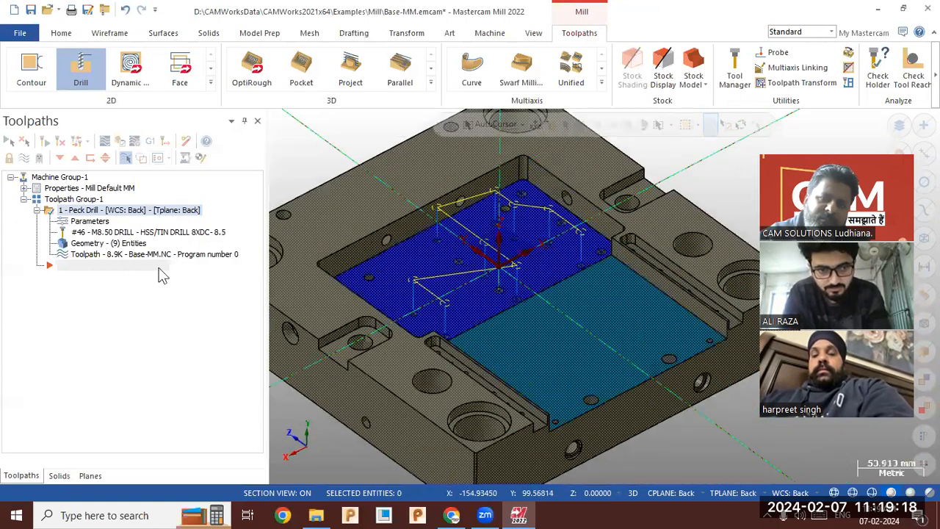
pyautogui.click(130, 256)
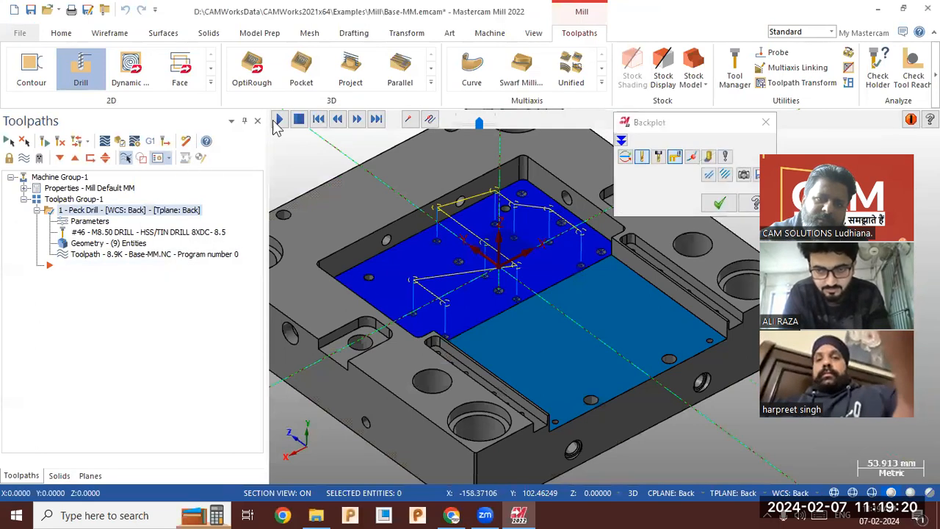
pyautogui.click(279, 120)
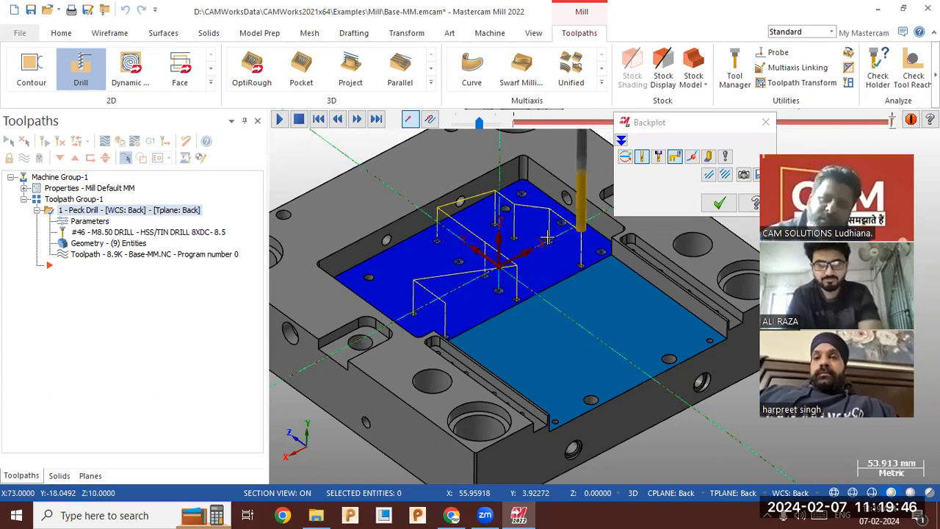
pyautogui.click(718, 203)
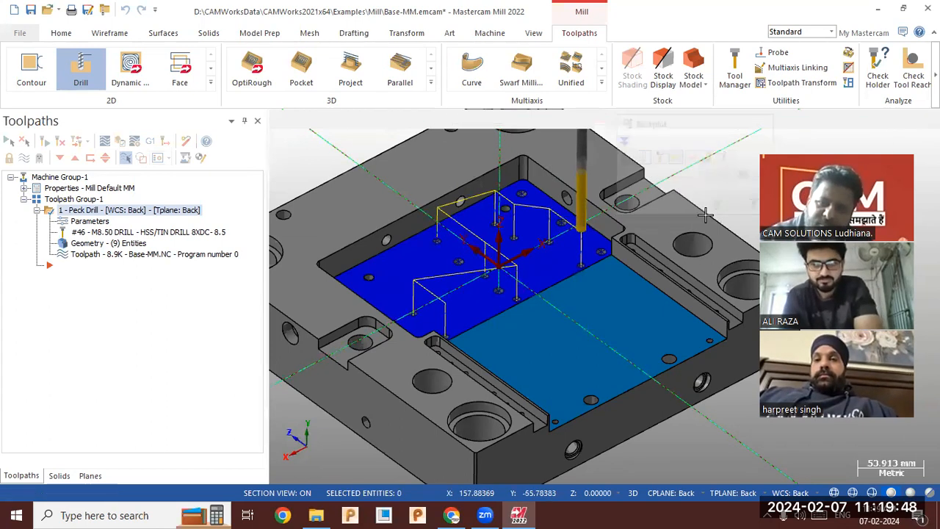
# Define rectangular stock in the Back plane, sized from all solids.
pyautogui.scroll(-2, 571, 272)
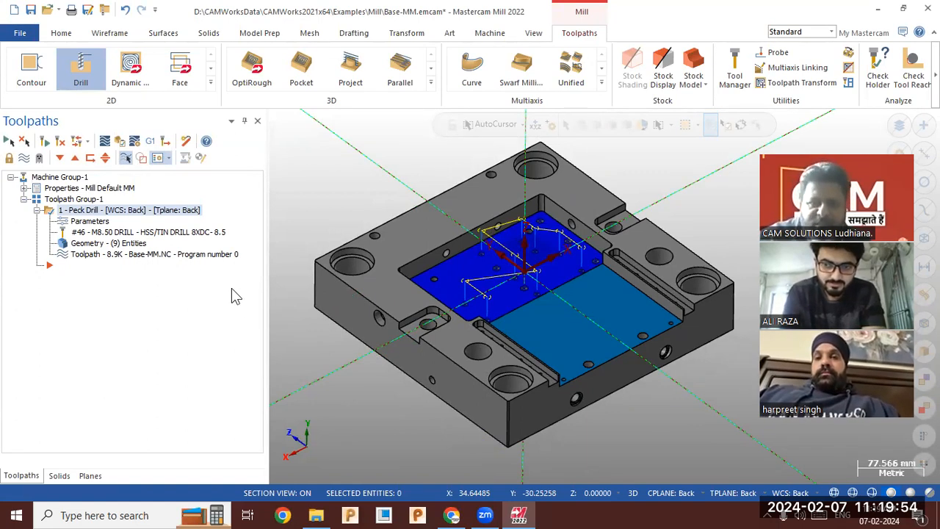
pyautogui.click(24, 188)
pyautogui.click(59, 220)
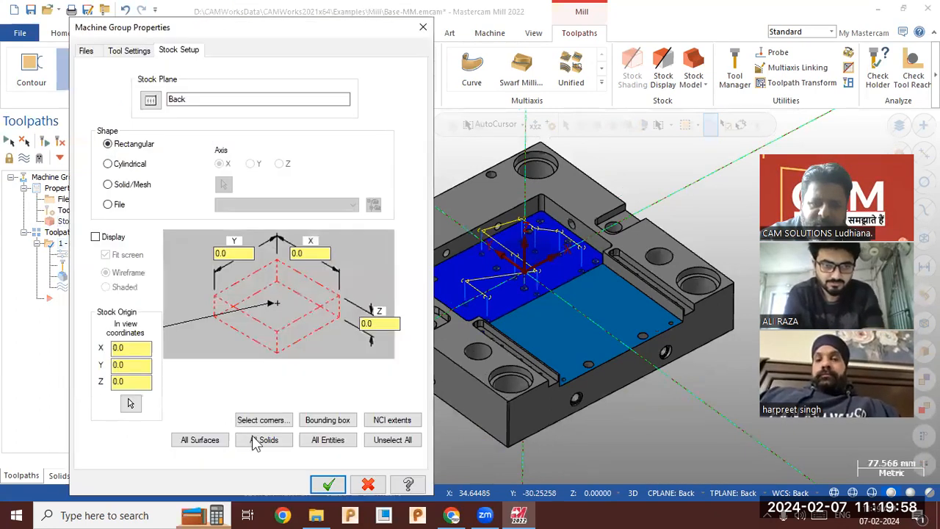
pyautogui.click(266, 440)
pyautogui.click(329, 484)
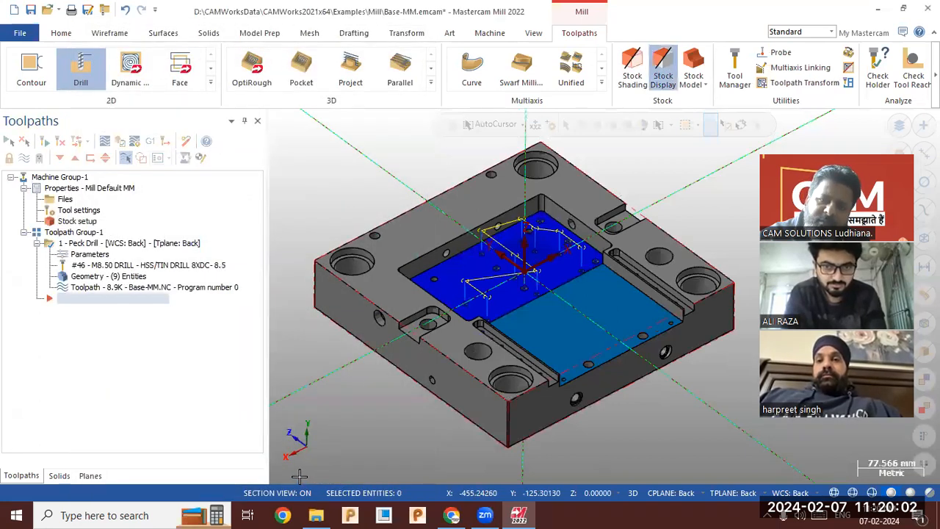
# Set the peck drill operation's top of stock to absolute 0.0 in its linking parameters and regenerate the toolpath.
pyautogui.click(89, 275)
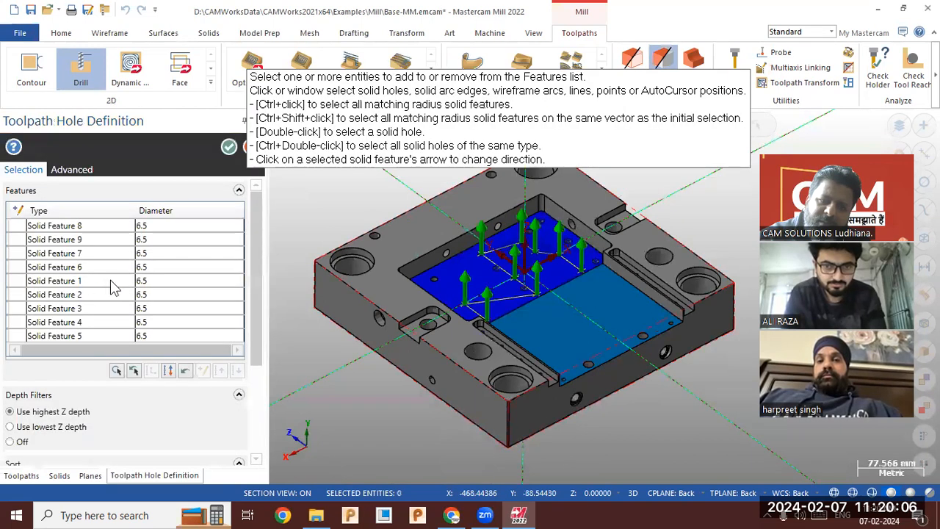
pyautogui.click(228, 147)
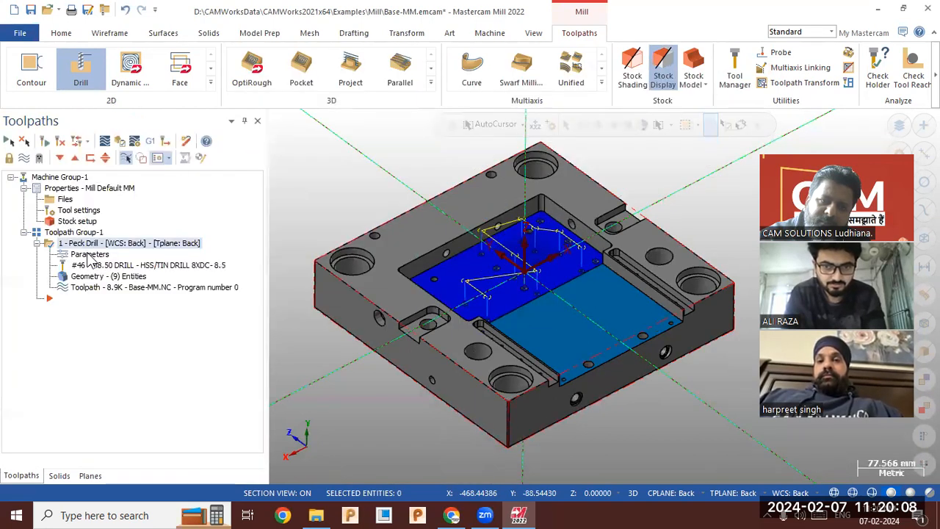
pyautogui.click(88, 254)
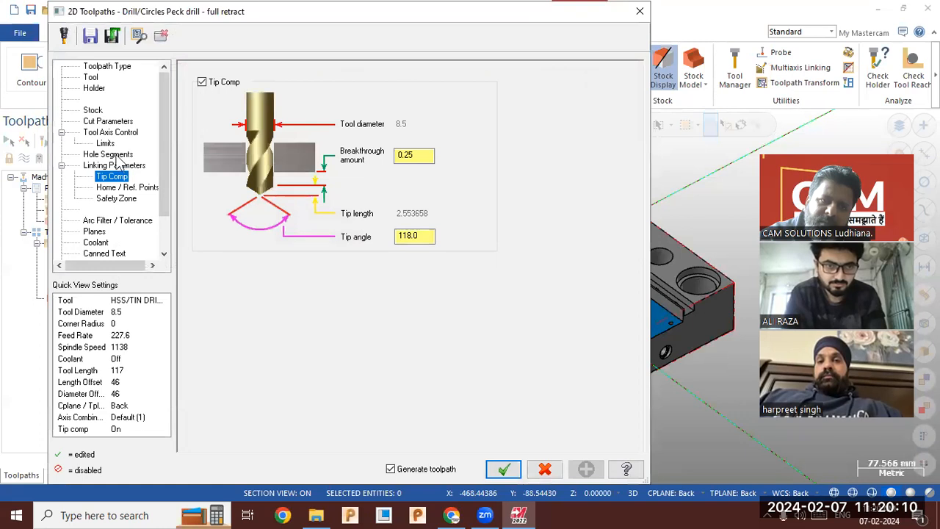
pyautogui.click(110, 132)
pyautogui.click(113, 166)
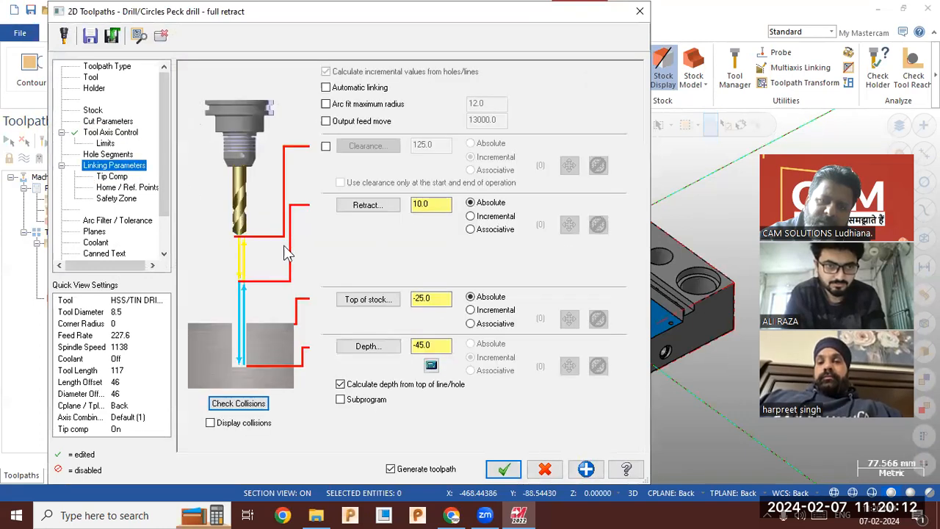
pyautogui.doubleClick(431, 298)
pyautogui.write('0')
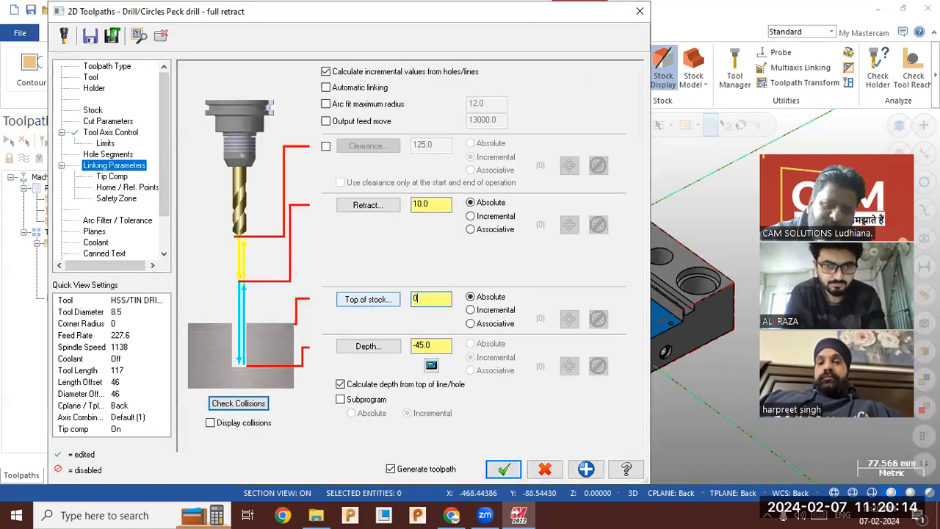
pyautogui.click(497, 467)
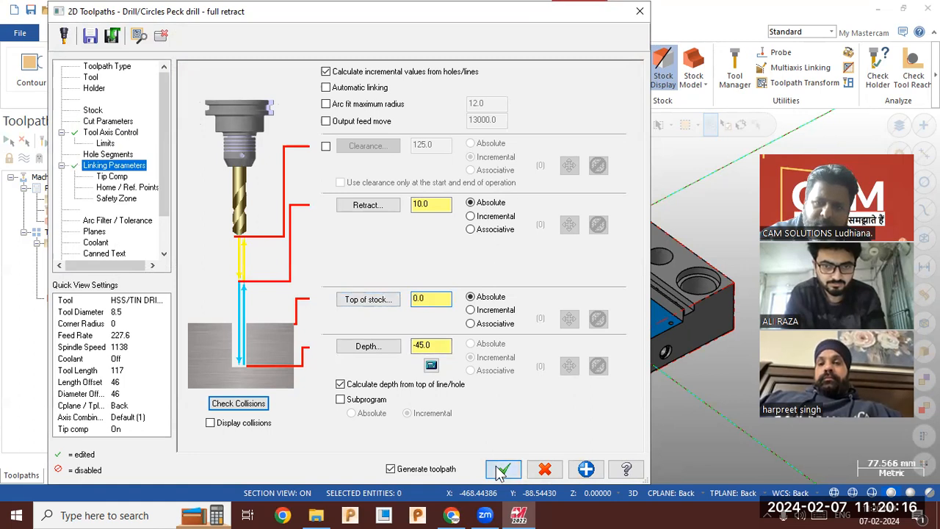
# Verify the peck drill operation on the stock in the maximized simulator, inspect the drilled holes, and close the simulator.
pyautogui.moveTo(422, 349); pyautogui.dragTo(432, 389, button='middle')
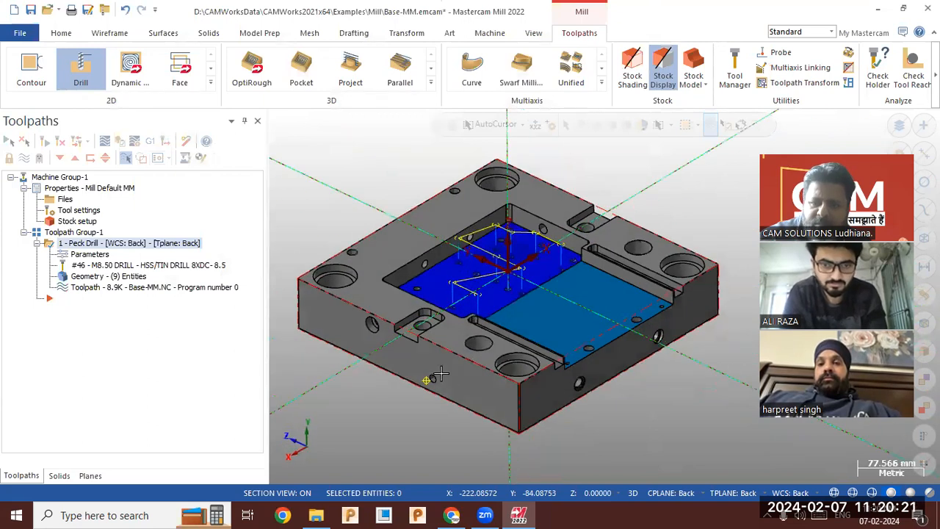
pyautogui.click(120, 145)
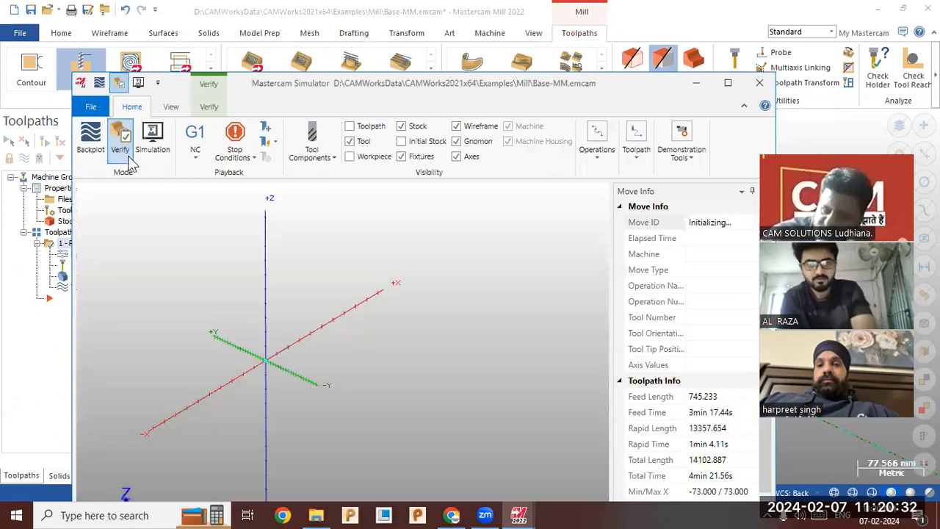
pyautogui.doubleClick(525, 89)
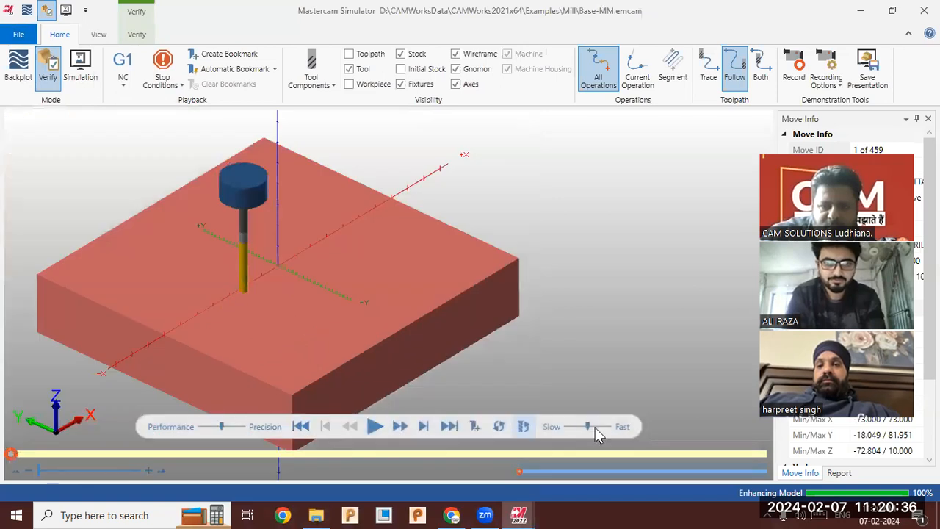
pyautogui.click(368, 431)
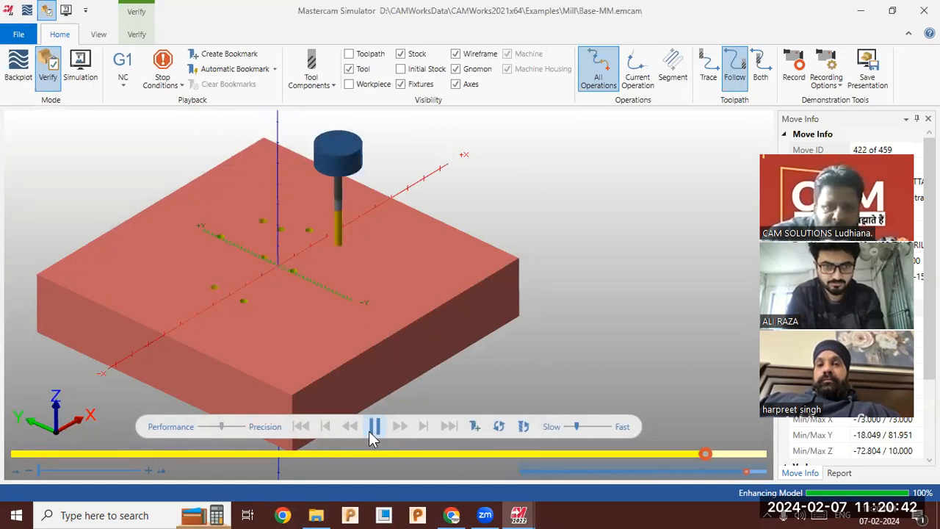
pyautogui.moveTo(339, 288); pyautogui.dragTo(360, 274, button='middle')
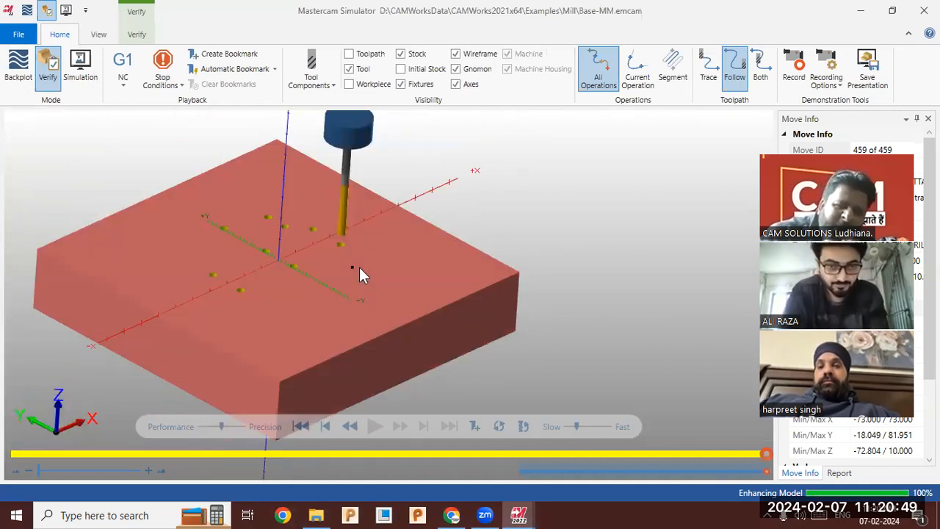
pyautogui.click(923, 11)
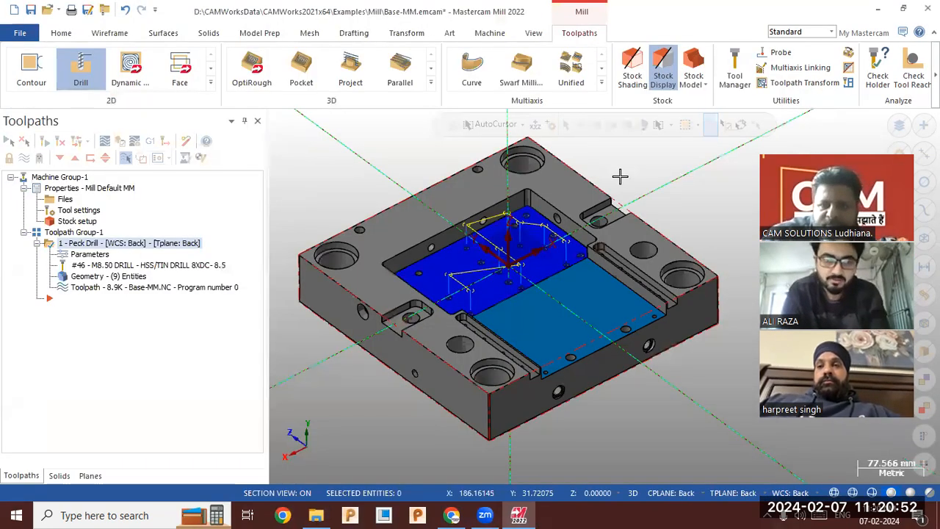
pyautogui.moveTo(619, 176); pyautogui.dragTo(617, 182, button='middle')
pyautogui.moveTo(470, 293); pyautogui.dragTo(667, 248, button='middle')
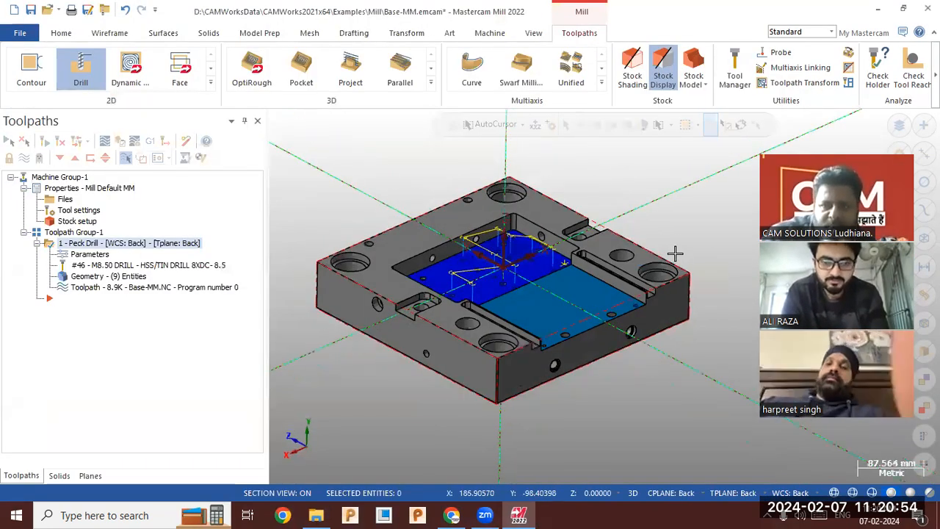
pyautogui.moveTo(572, 262)
pyautogui.mouseDown(button='middle')
pyautogui.moveTo(569, 275)
pyautogui.moveTo(568, 266)
pyautogui.moveTo(549, 271)
pyautogui.mouseUp(button='middle')
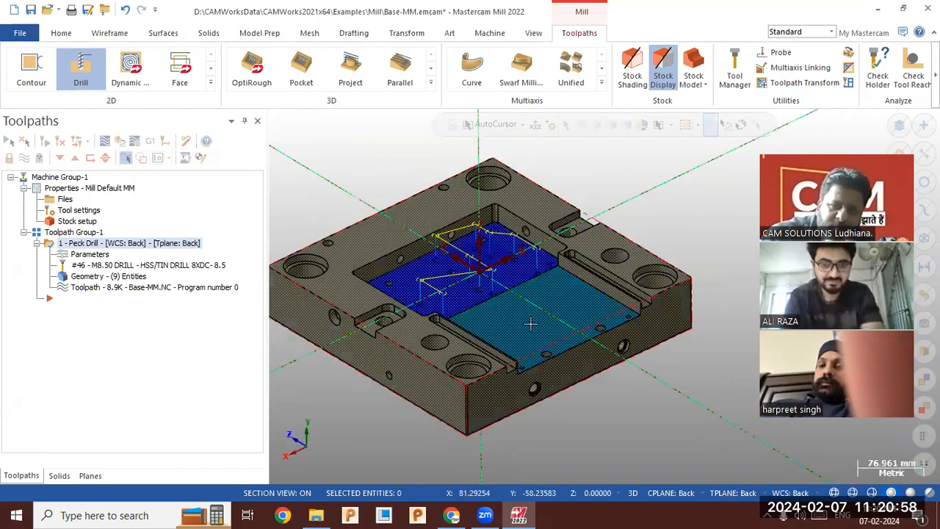
pyautogui.scroll(2, 530, 323)
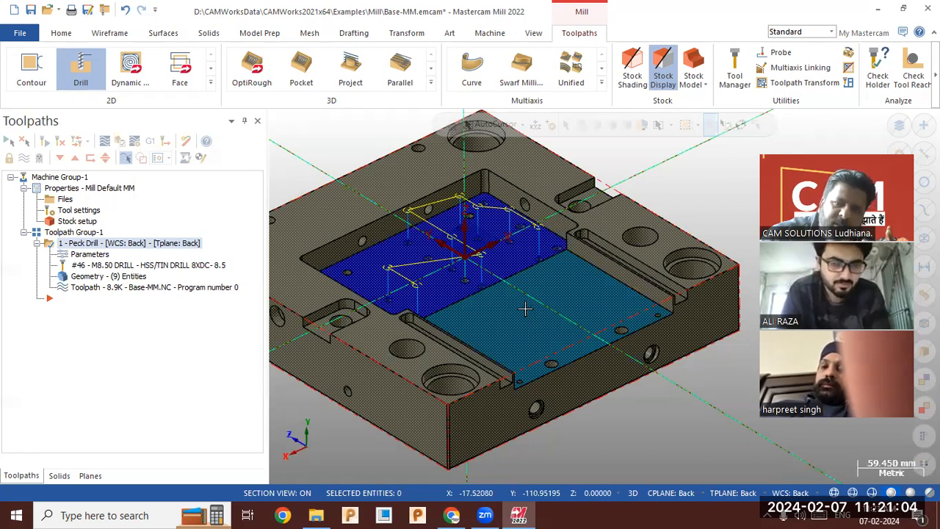
pyautogui.scroll(-2, 525, 298)
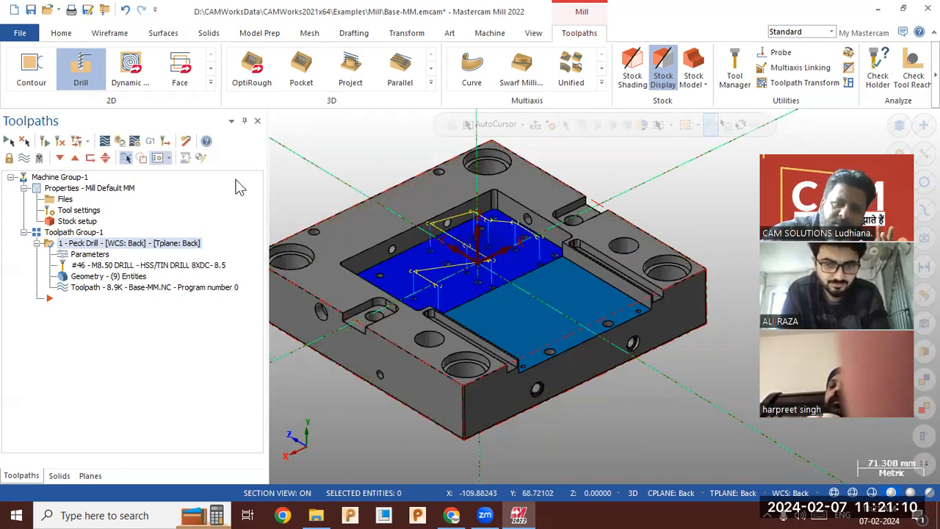
# Add the two small holes on the upper face behind the pocket to the peck drill's machining geometry and regenerate the toolpath.
pyautogui.click(86, 257)
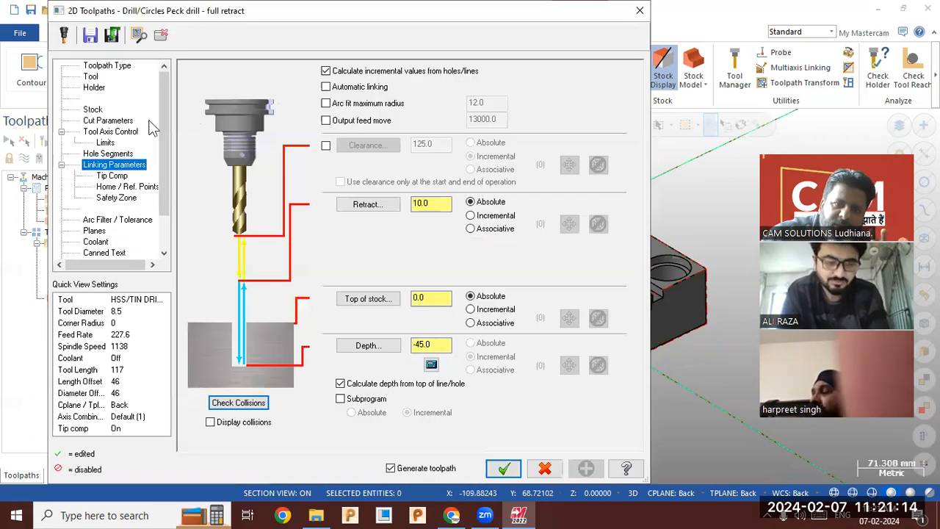
pyautogui.click(116, 66)
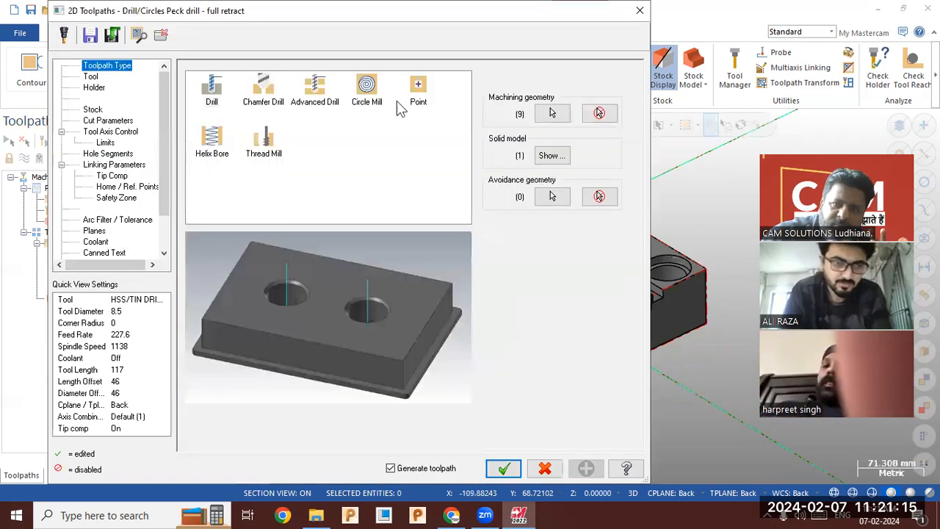
pyautogui.click(551, 112)
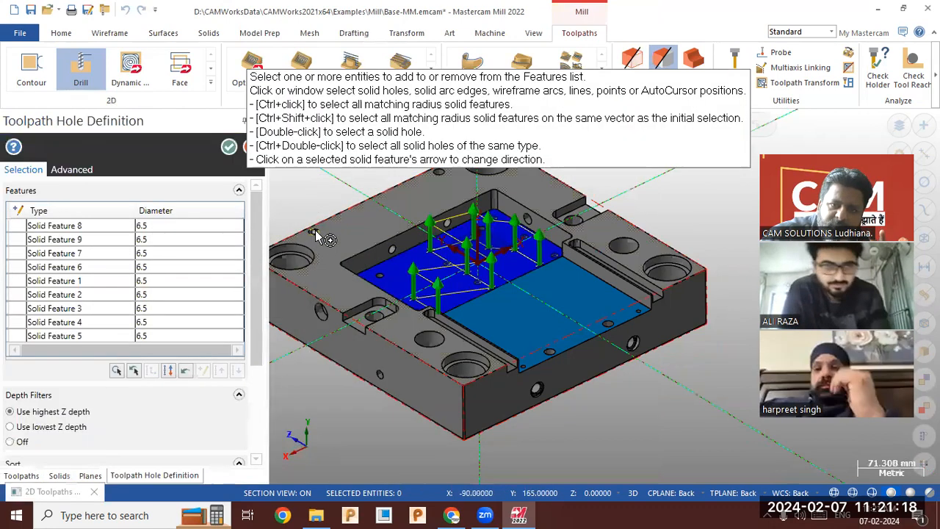
pyautogui.click(314, 230)
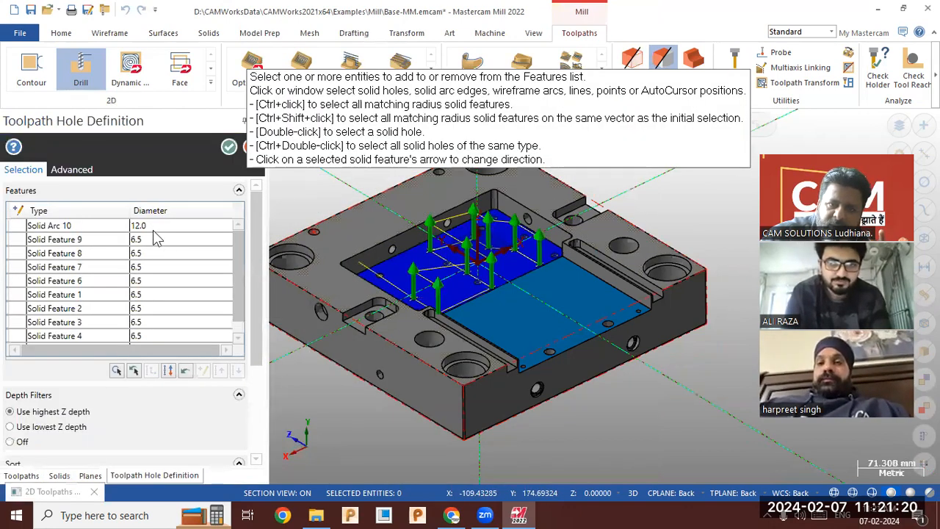
pyautogui.scroll(-4, 538, 353)
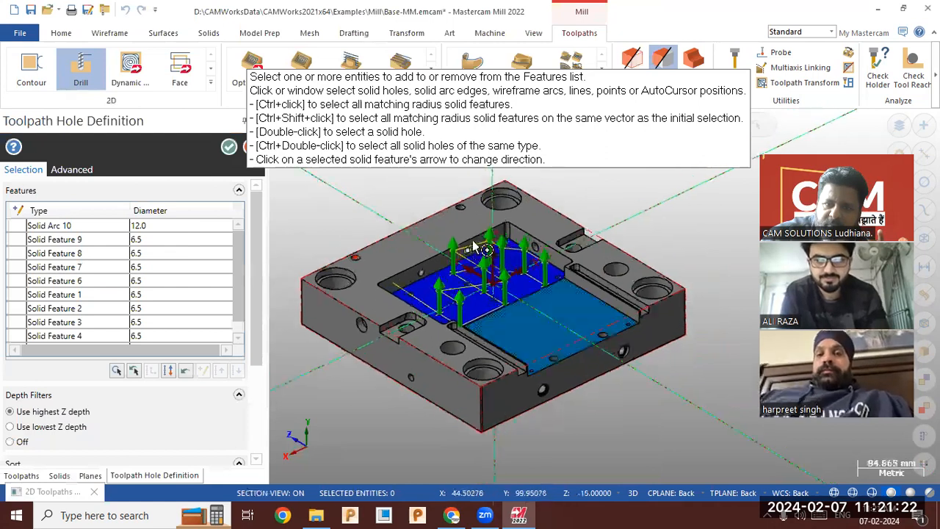
pyautogui.scroll(5, 461, 218)
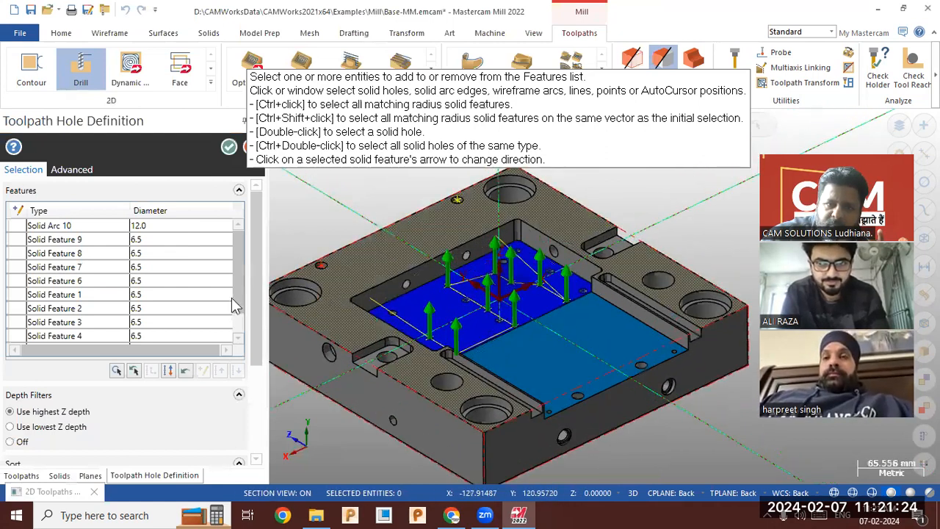
pyautogui.scroll(-1, 141, 287)
pyautogui.scroll(1, 145, 290)
pyautogui.scroll(-1, 147, 294)
pyautogui.scroll(1, 151, 297)
pyautogui.click(229, 147)
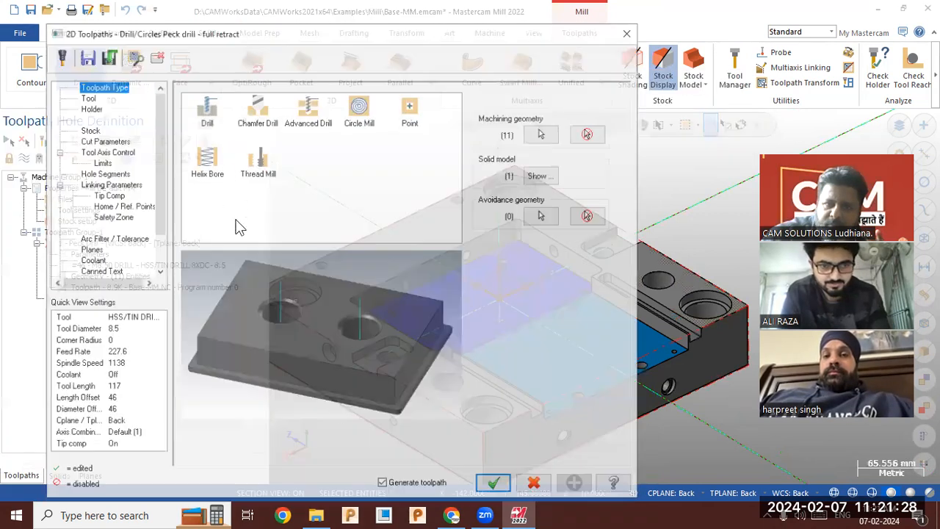
pyautogui.click(503, 467)
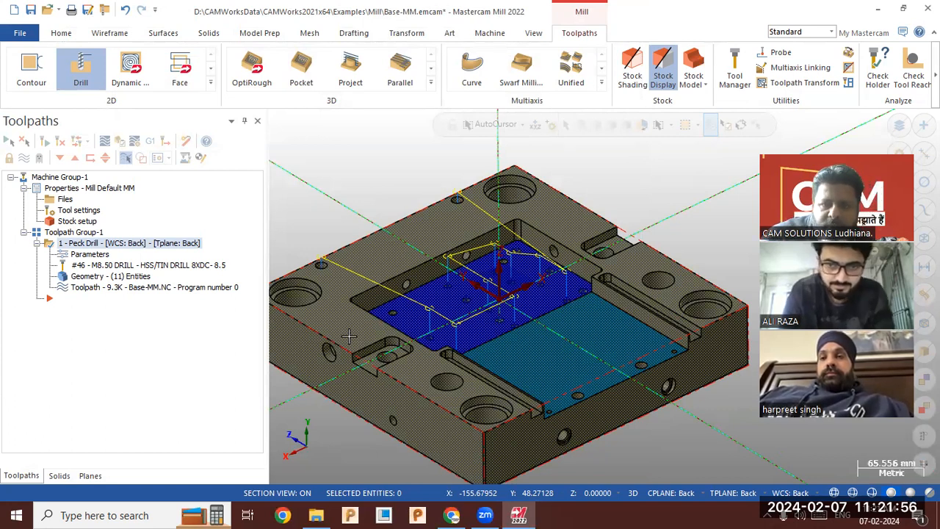
# Start a new empty part file without saving the changes to Base-MM.
pyautogui.scroll(-3, 349, 335)
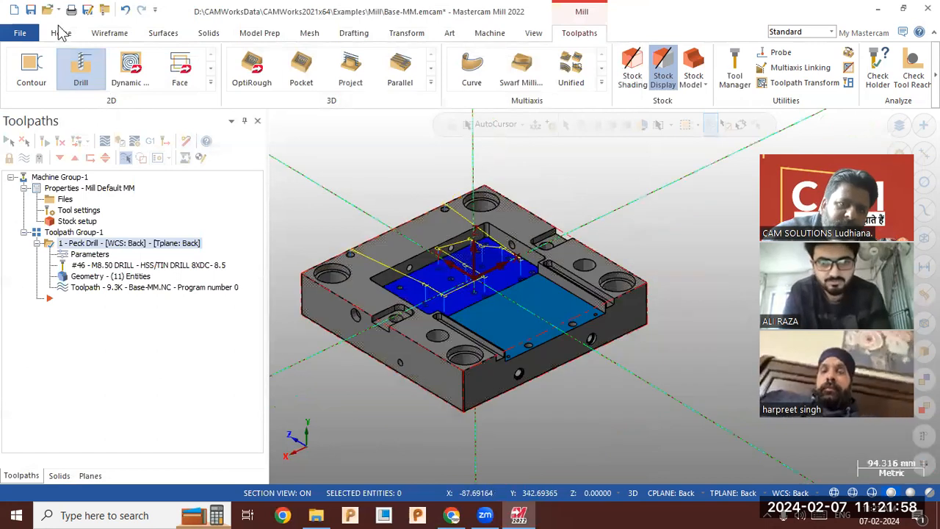
pyautogui.click(14, 10)
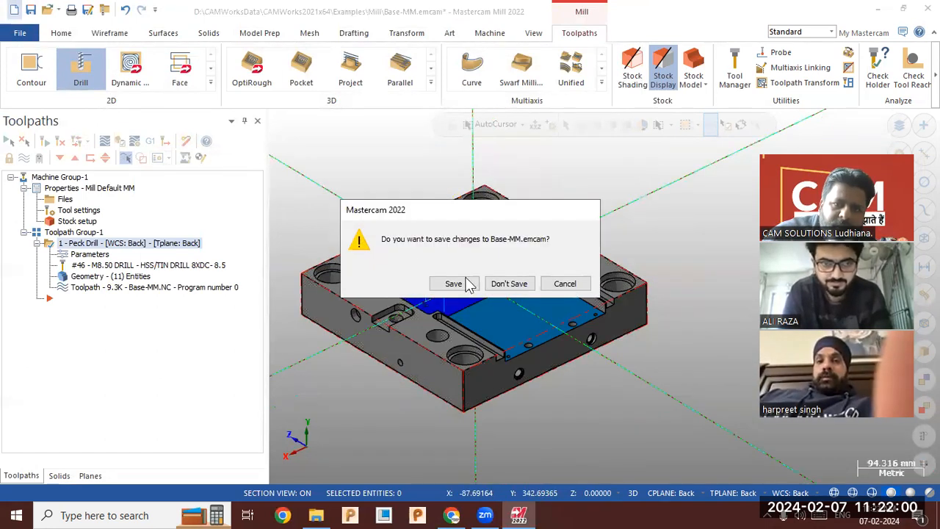
pyautogui.click(499, 283)
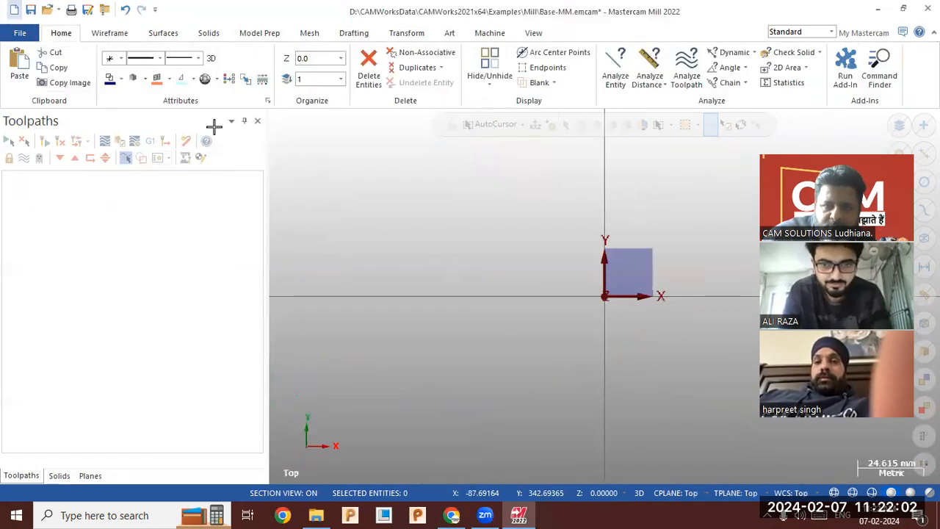
# Draw a center-point circle with a radius of 50 mm at the origin in the Top plane.
pyautogui.click(109, 33)
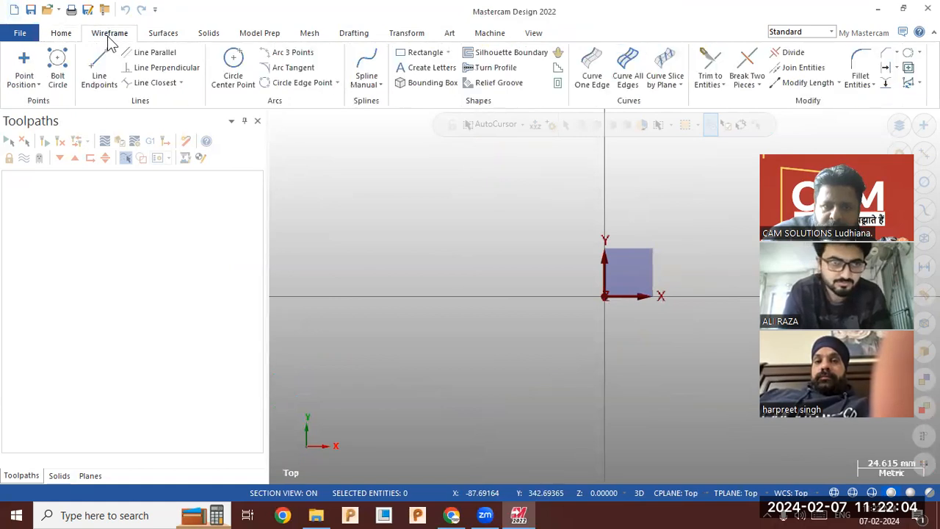
pyautogui.click(232, 65)
pyautogui.click(610, 301)
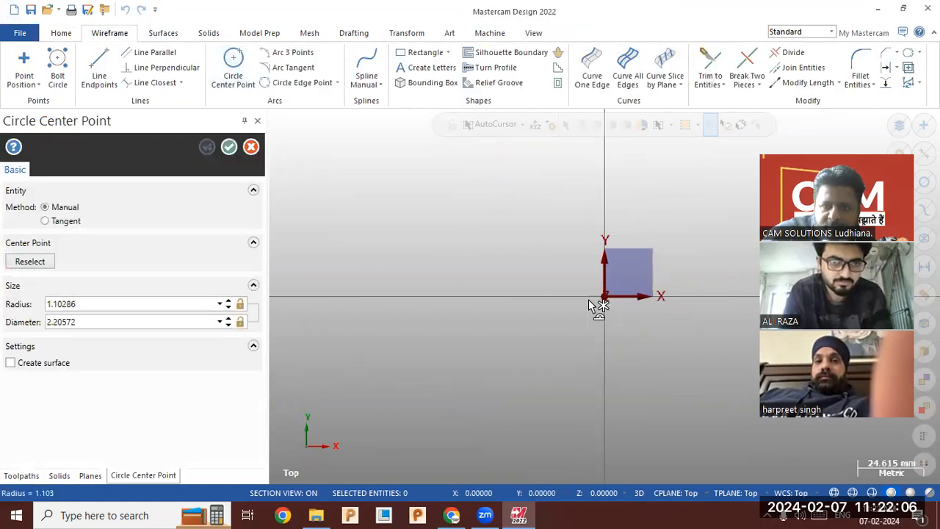
pyautogui.click(492, 296)
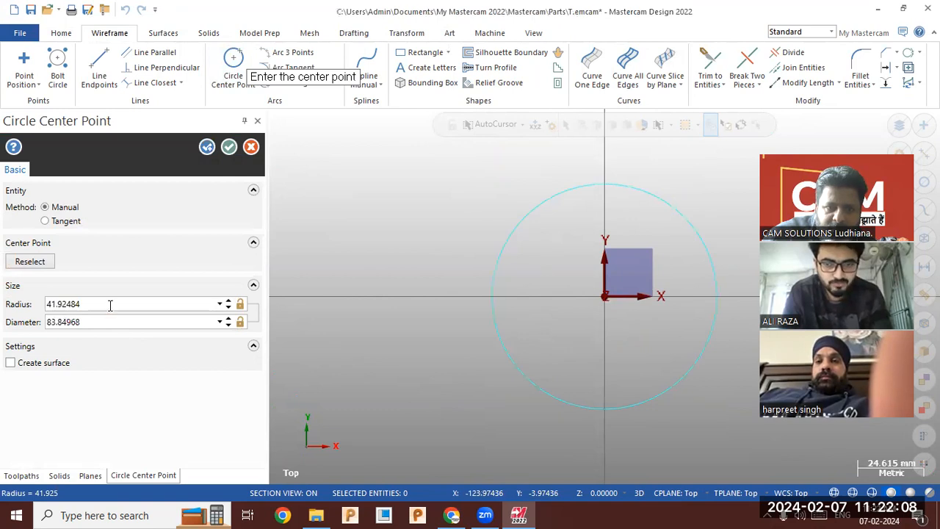
pyautogui.doubleClick(110, 306)
pyautogui.write('50')
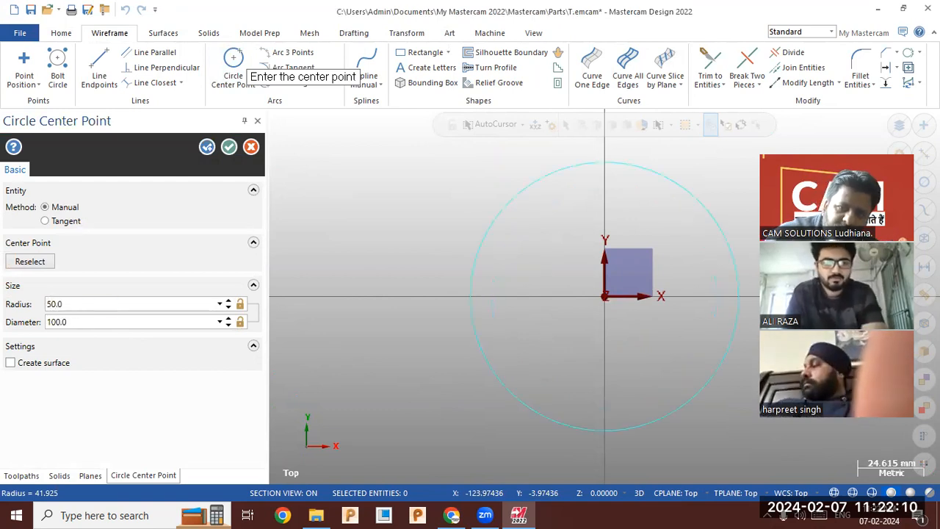
pyautogui.click(229, 147)
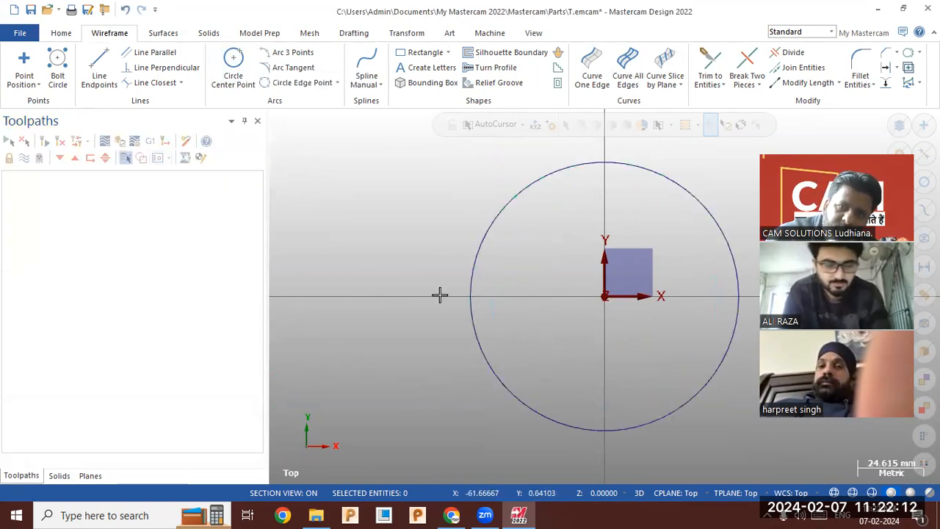
pyautogui.scroll(-3, 343, 294)
pyautogui.scroll(2, 474, 279)
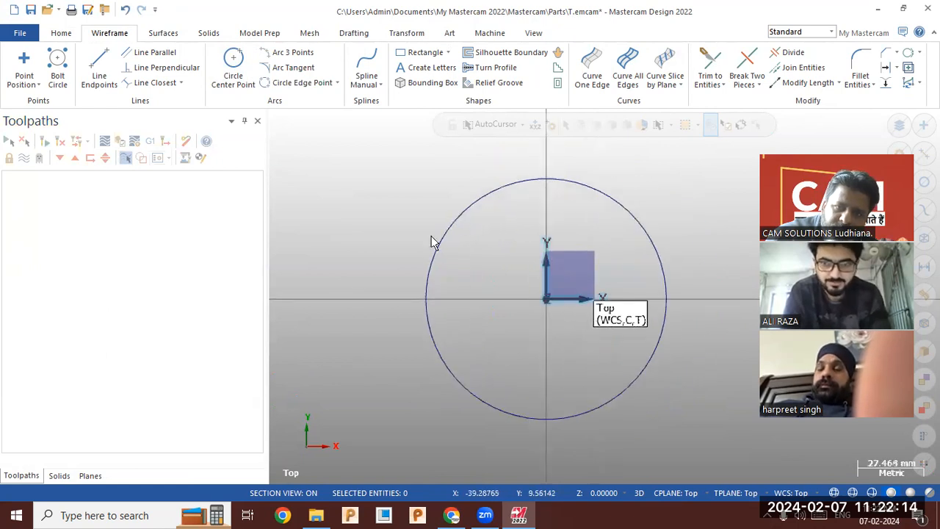
# Extrude the circle into a new solid body with a distance of 10 mm in both directions.
pyautogui.click(208, 33)
pyautogui.click(131, 70)
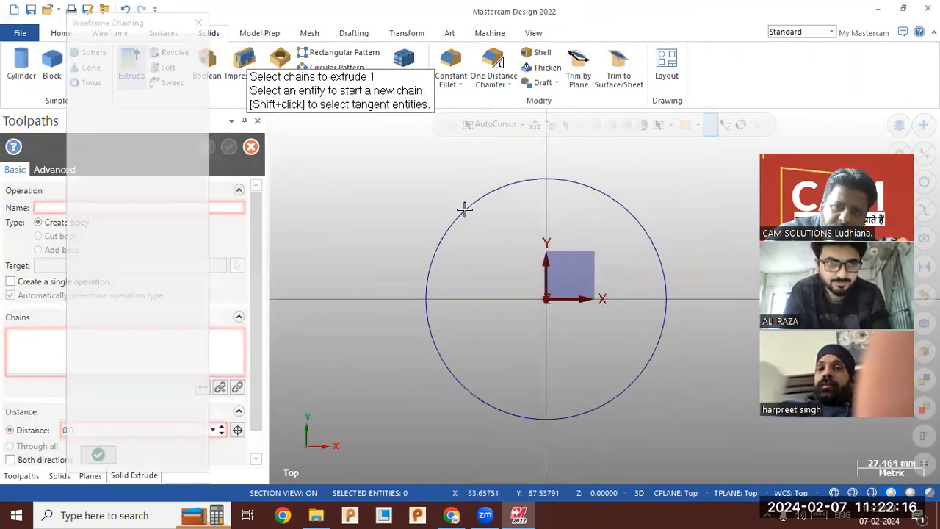
pyautogui.click(464, 210)
pyautogui.click(98, 454)
pyautogui.moveTo(350, 420); pyautogui.dragTo(352, 367, button='middle')
pyautogui.click(57, 459)
pyautogui.click(99, 431)
pyautogui.write('10')
pyautogui.press('Tab')
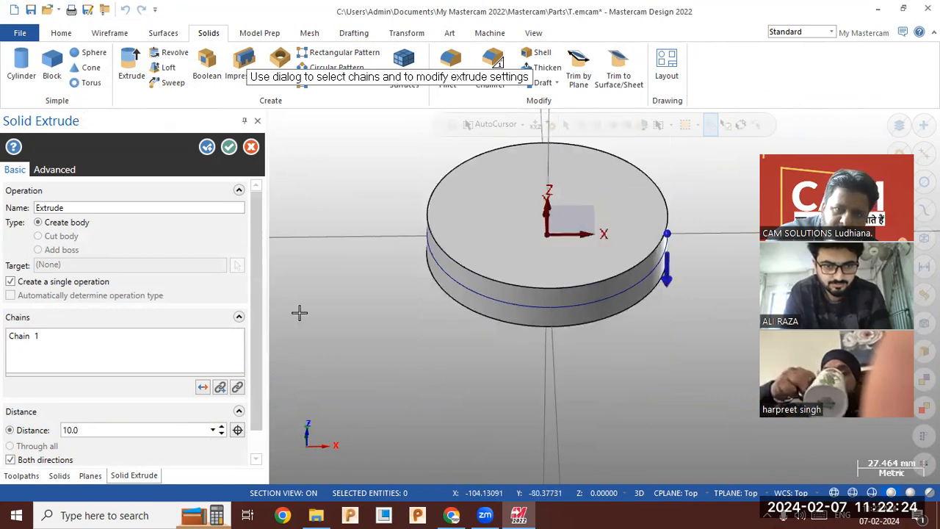
pyautogui.click(228, 147)
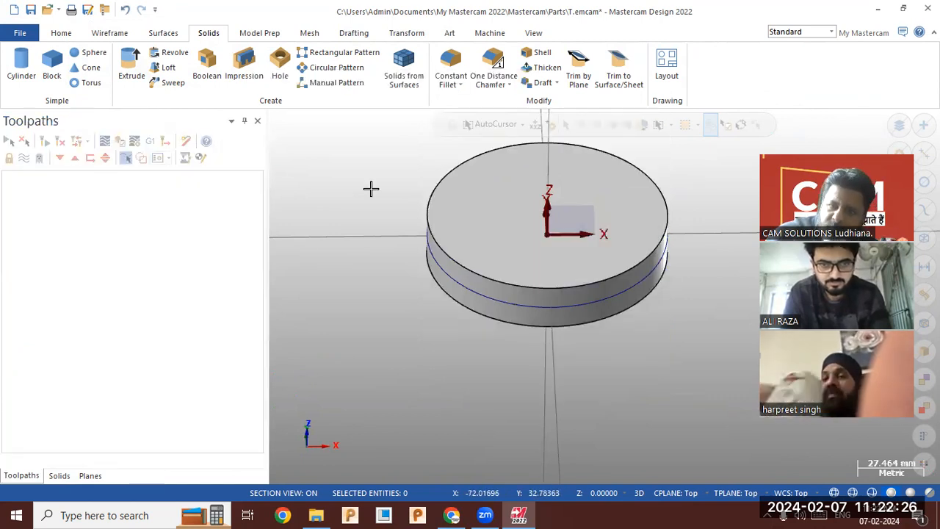
# Blank the wireframe circle running around the middle of the disc.
pyautogui.click(459, 295)
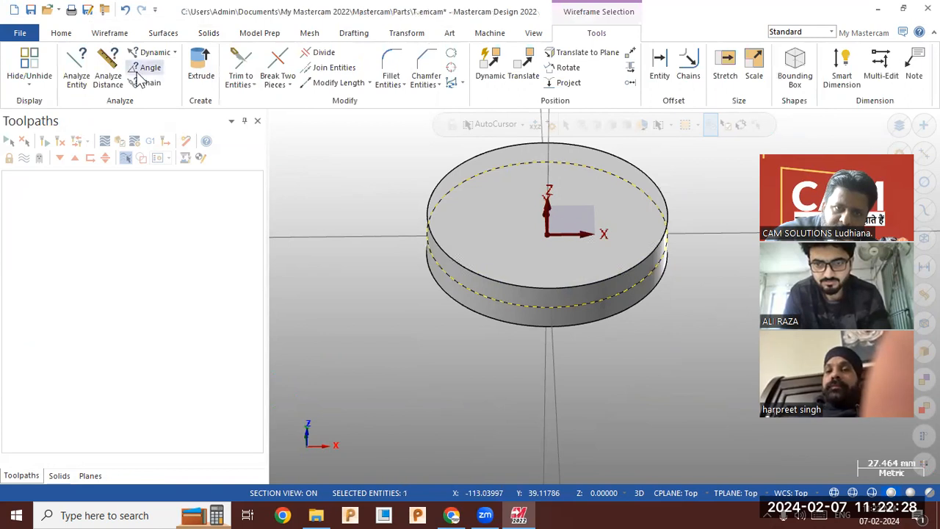
pyautogui.click(66, 33)
pyautogui.click(520, 87)
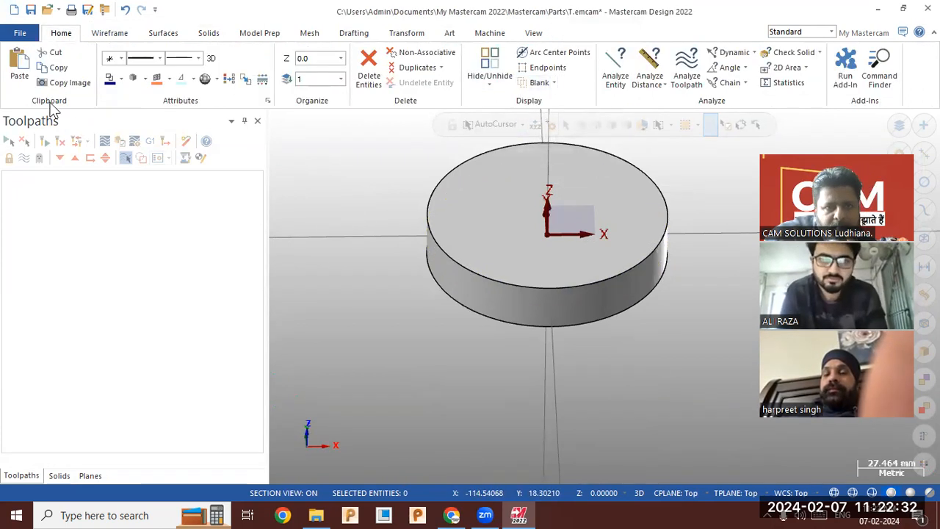
# Place a full bolt circle of 8 arcs at the origin and set the bolt circle diameter to 40 mm.
pyautogui.click(105, 34)
pyautogui.click(58, 68)
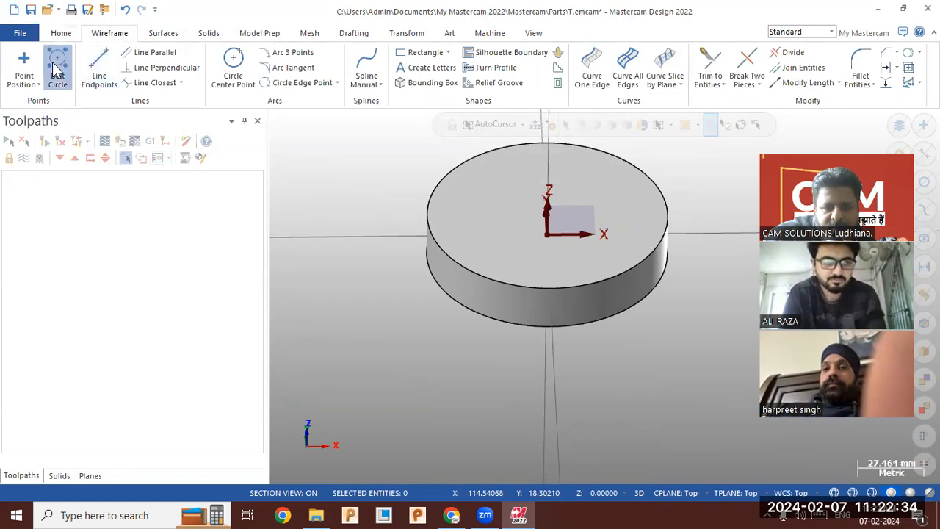
pyautogui.moveTo(493, 263); pyautogui.dragTo(499, 219, button='middle')
pyautogui.click(542, 284)
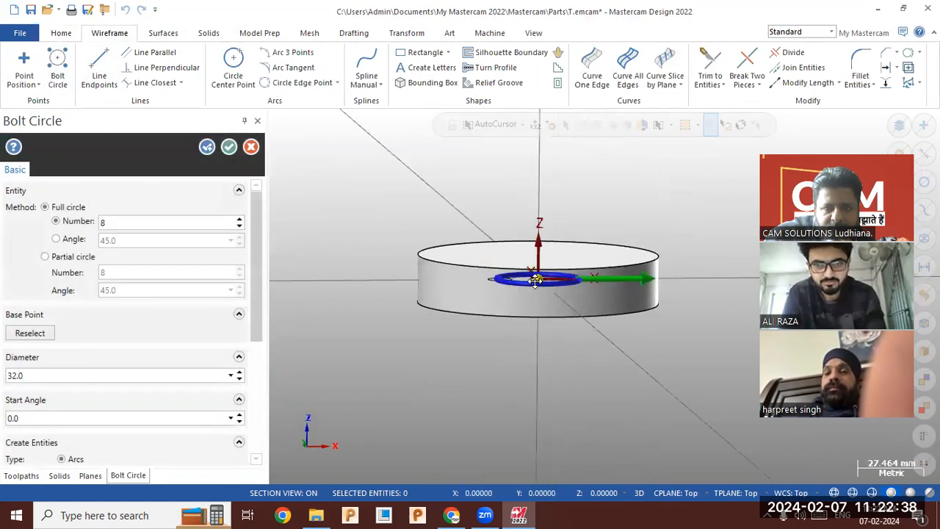
pyautogui.moveTo(441, 248); pyautogui.dragTo(310, 321, button='middle')
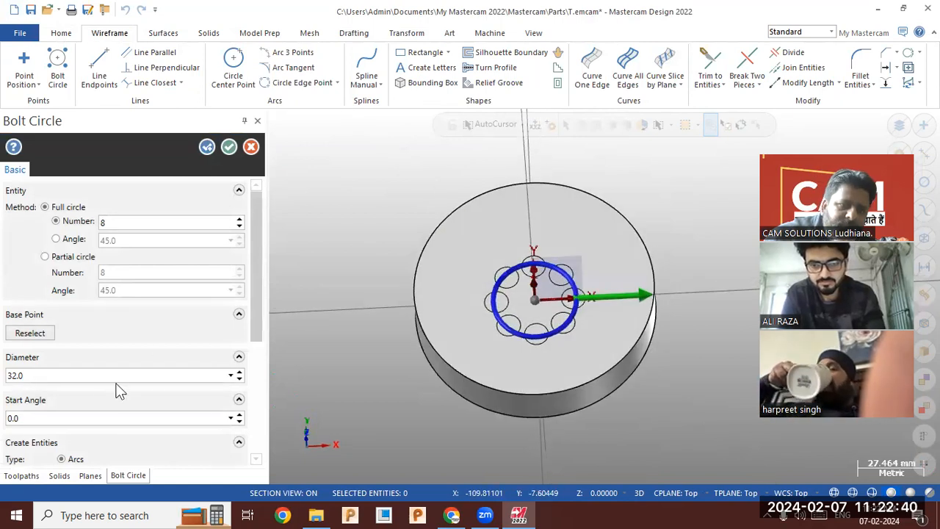
pyautogui.click(149, 377)
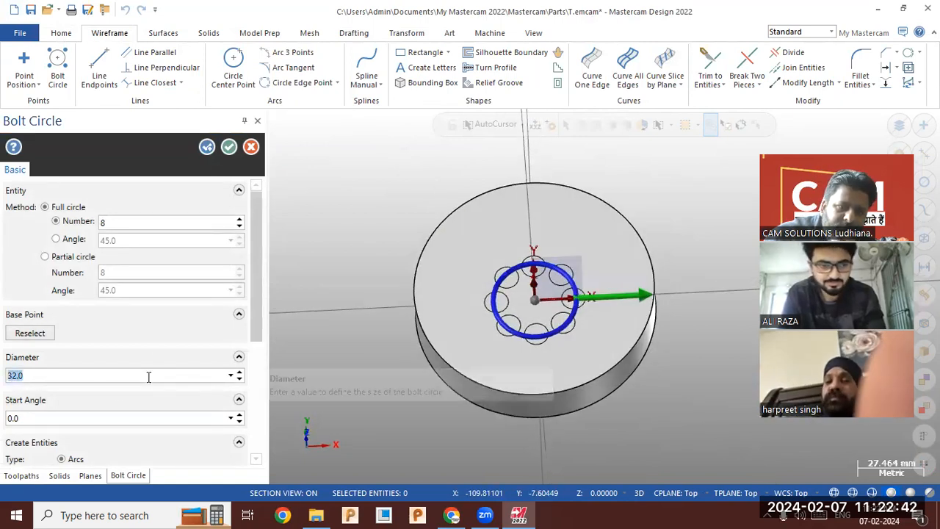
pyautogui.write('40')
pyautogui.press('Return')
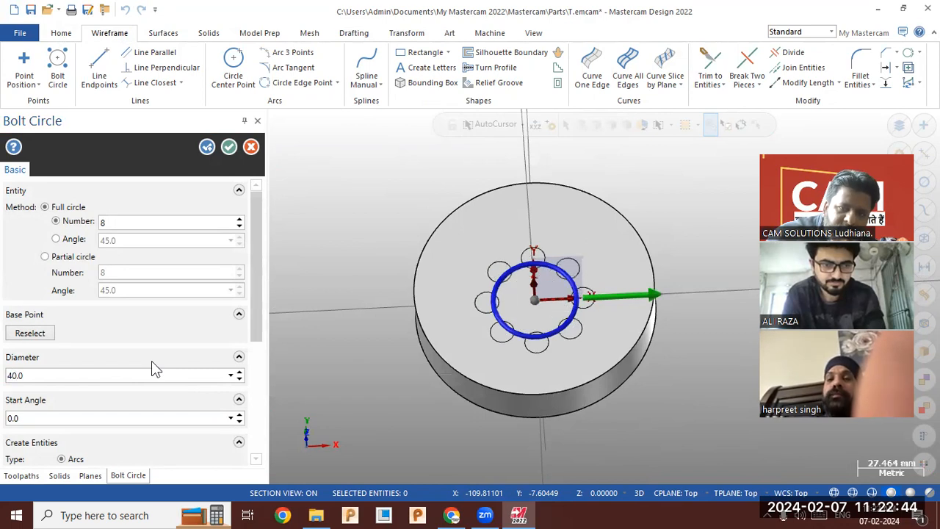
pyautogui.click(147, 375)
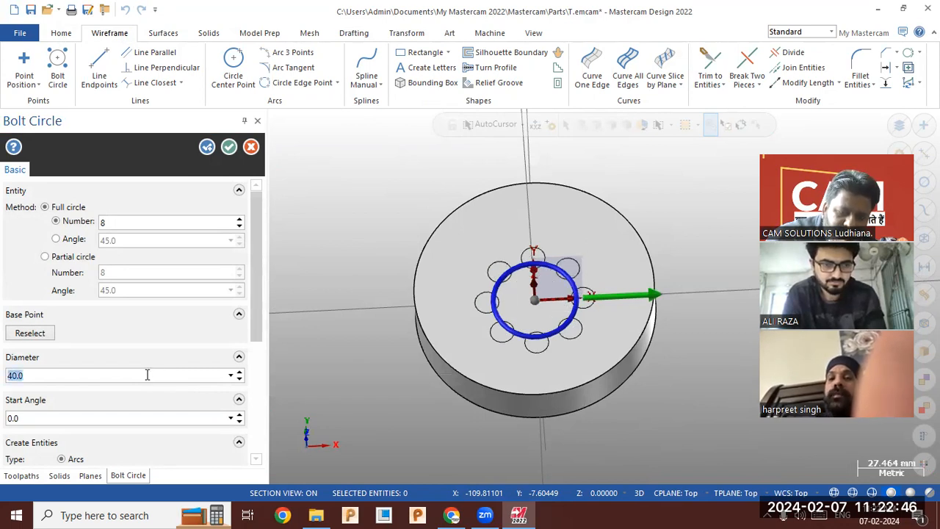
# Set the bolt circle's diameter to 80 mm and its number of holes to 12.
pyautogui.write('80')
pyautogui.press('Return')
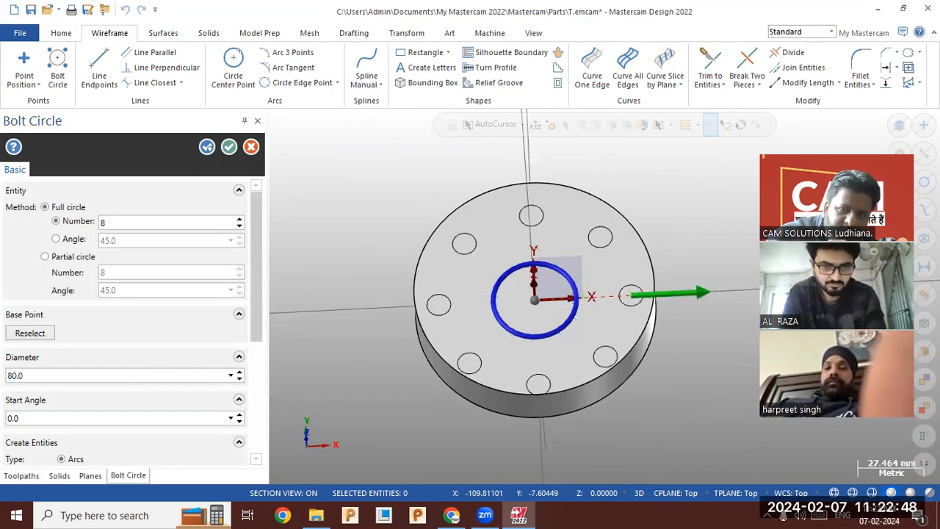
pyautogui.moveTo(441, 241); pyautogui.dragTo(442, 276, button='middle')
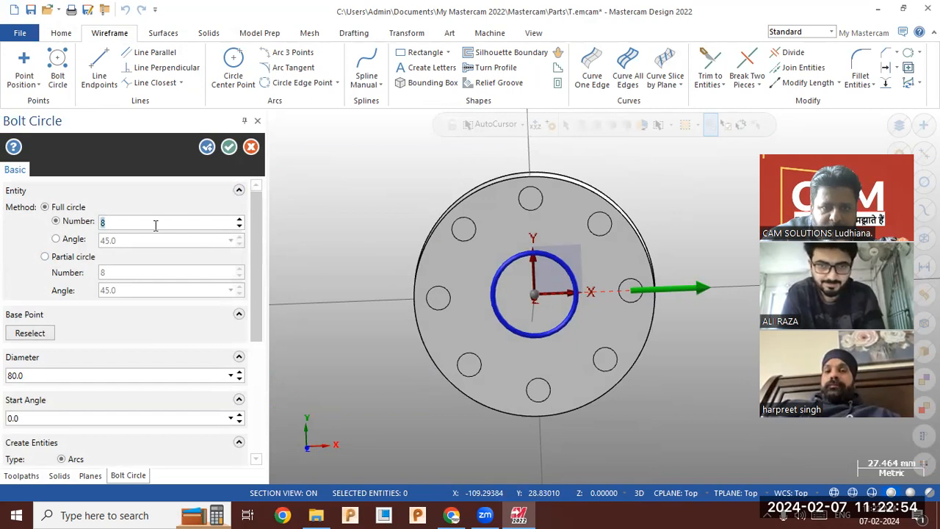
pyautogui.click(240, 218)
pyautogui.click(239, 218)
pyautogui.click(239, 218)
pyautogui.click(239, 218)
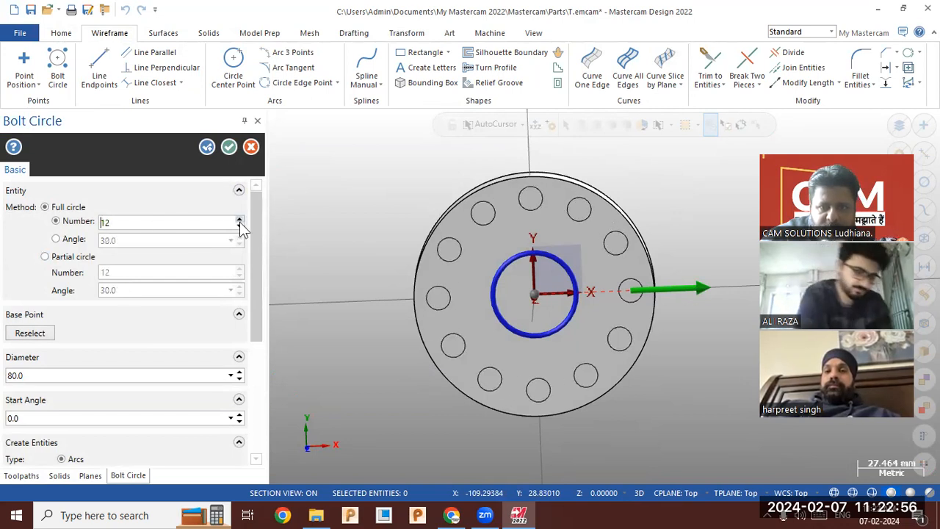
# Create both arcs and points at each bolt circle position and close the Bolt Circle command.
pyautogui.moveTo(253, 251); pyautogui.dragTo(262, 348)
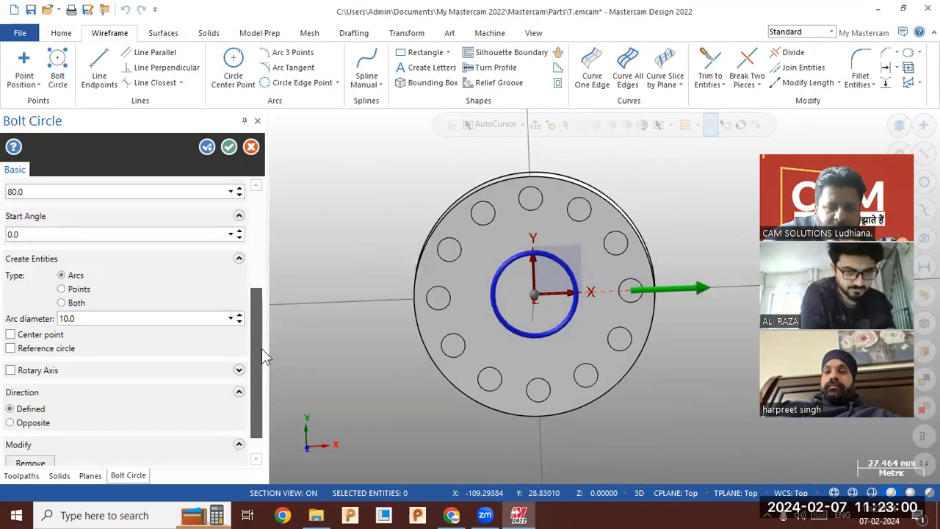
pyautogui.click(61, 288)
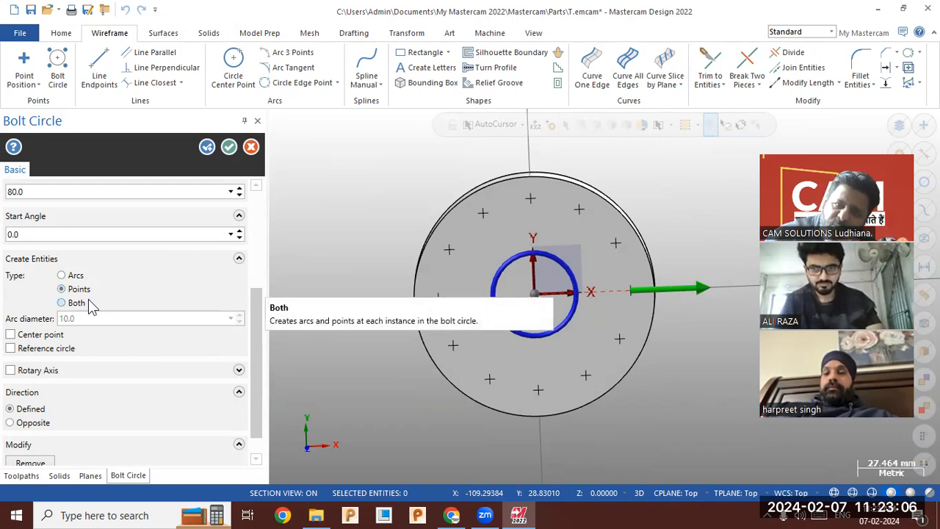
pyautogui.click(88, 302)
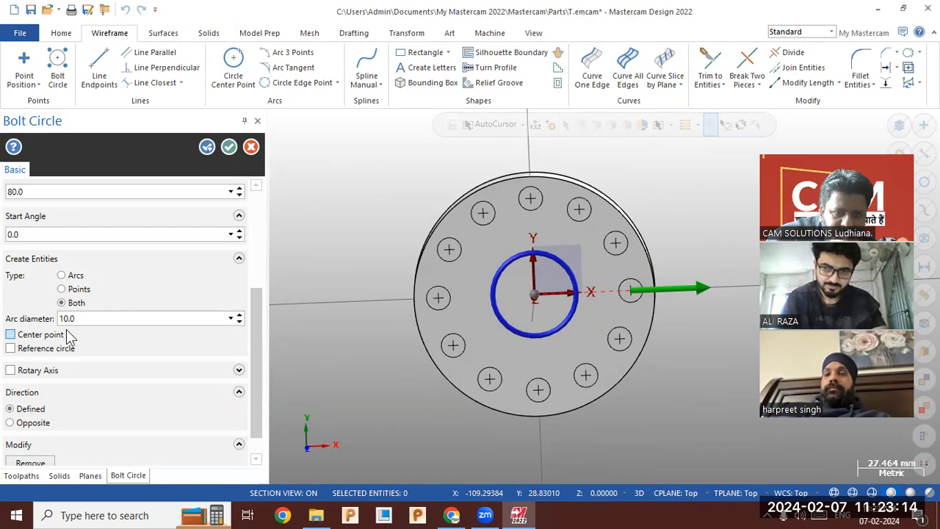
pyautogui.click(251, 147)
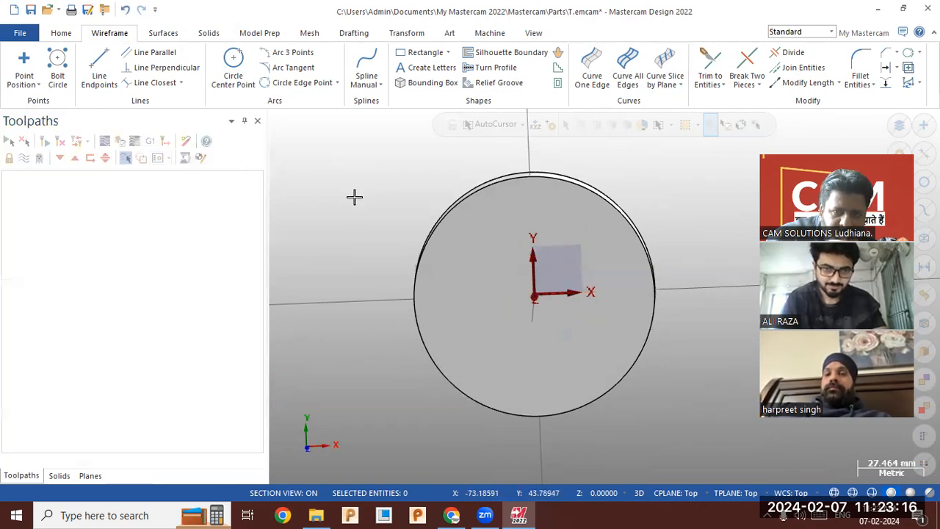
pyautogui.moveTo(626, 416); pyautogui.dragTo(682, 415, button='middle')
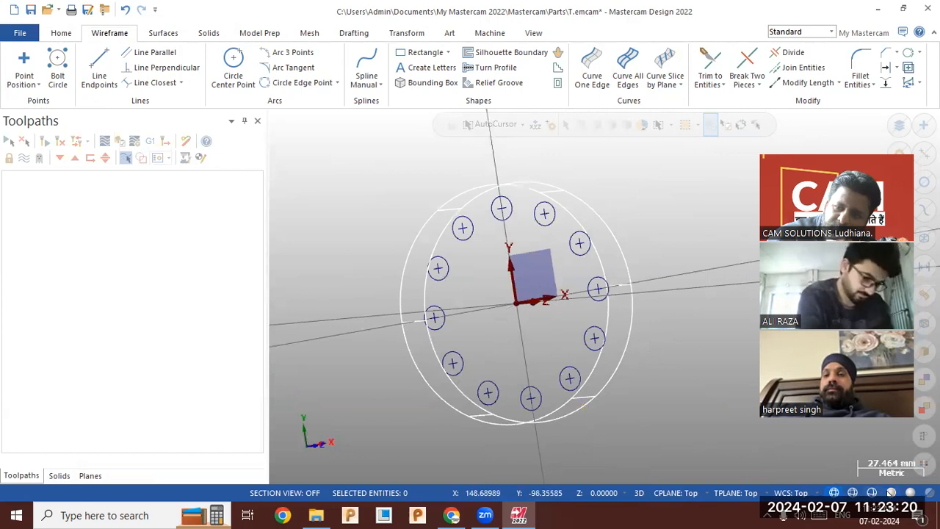
# Shade the model and place another 12-hole bolt circle on the origin with a diameter of 100 mm.
pyautogui.click(890, 492)
pyautogui.moveTo(615, 212); pyautogui.dragTo(606, 208, button='middle')
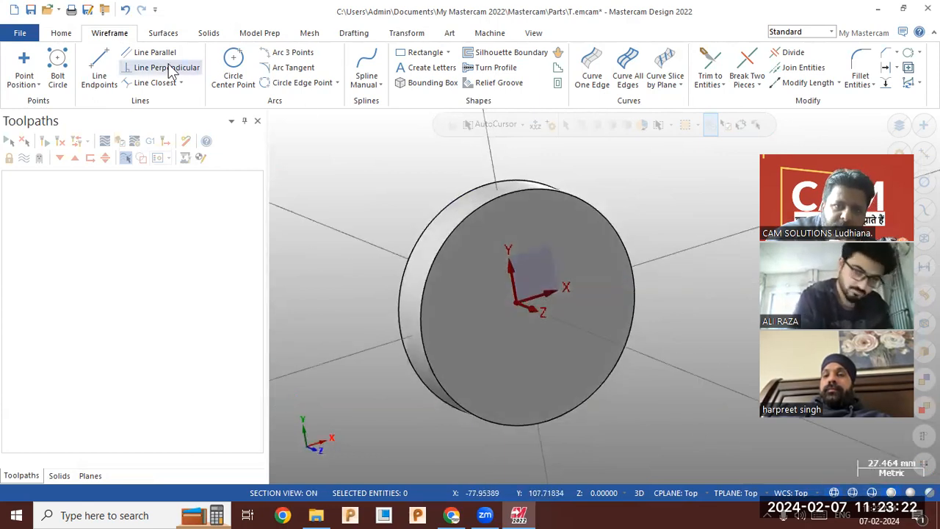
pyautogui.click(57, 70)
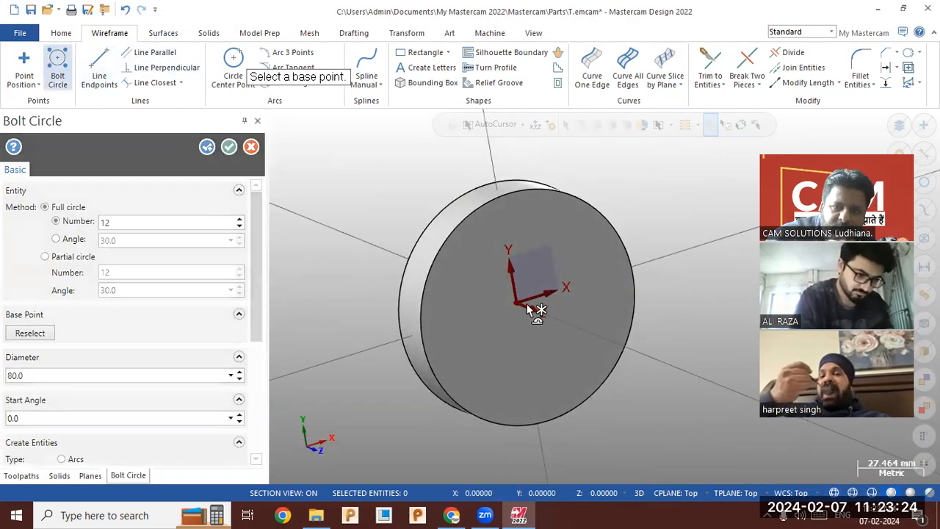
pyautogui.click(520, 303)
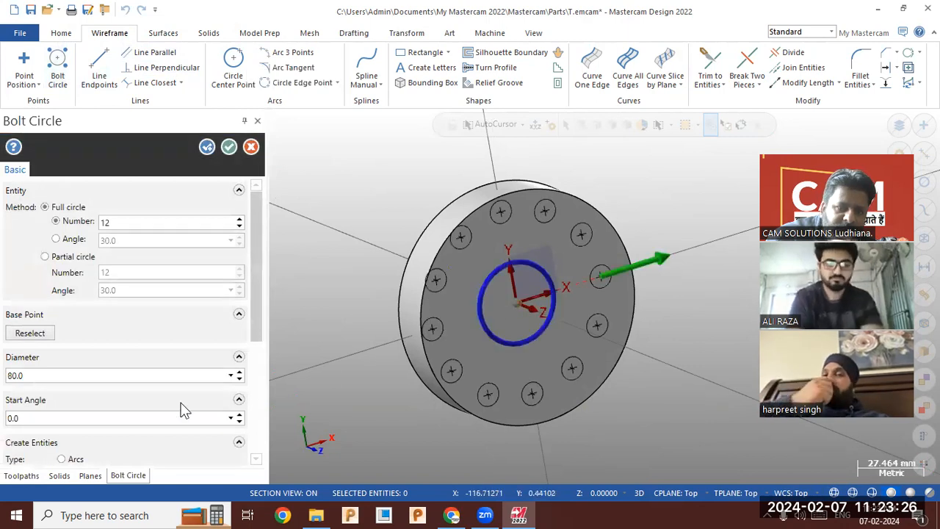
pyautogui.click(102, 375)
pyautogui.write('100')
pyautogui.press('Return')
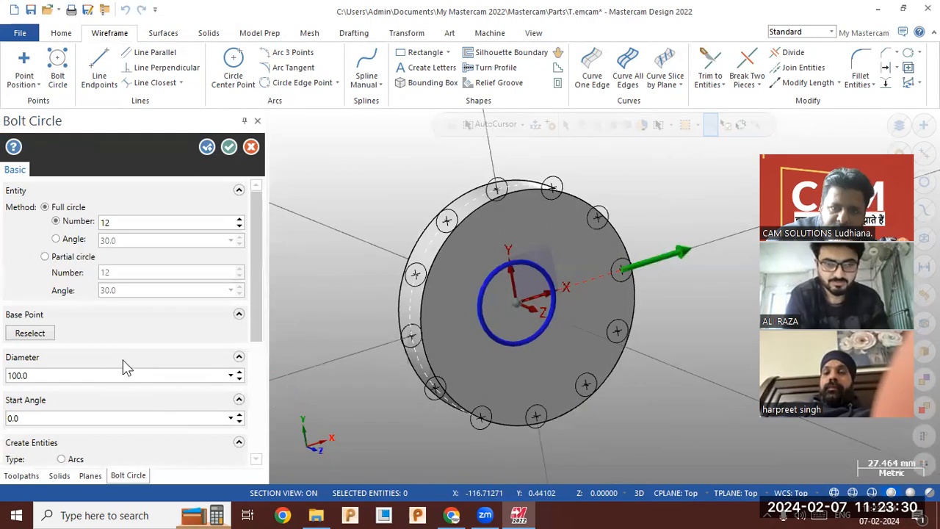
# Wrap the 100 mm bolt circle around the disc's rim using Z as the rotary axis, and create it.
pyautogui.moveTo(252, 301); pyautogui.dragTo(252, 382)
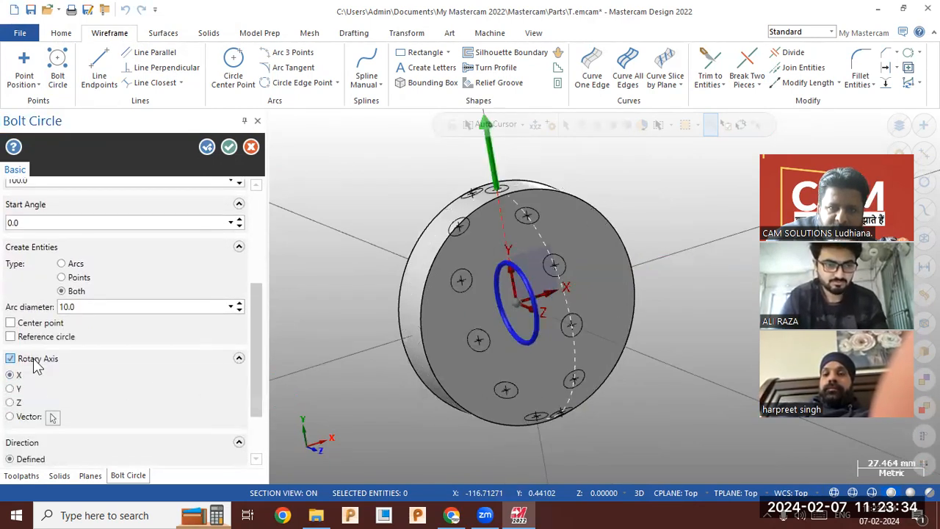
pyautogui.click(11, 403)
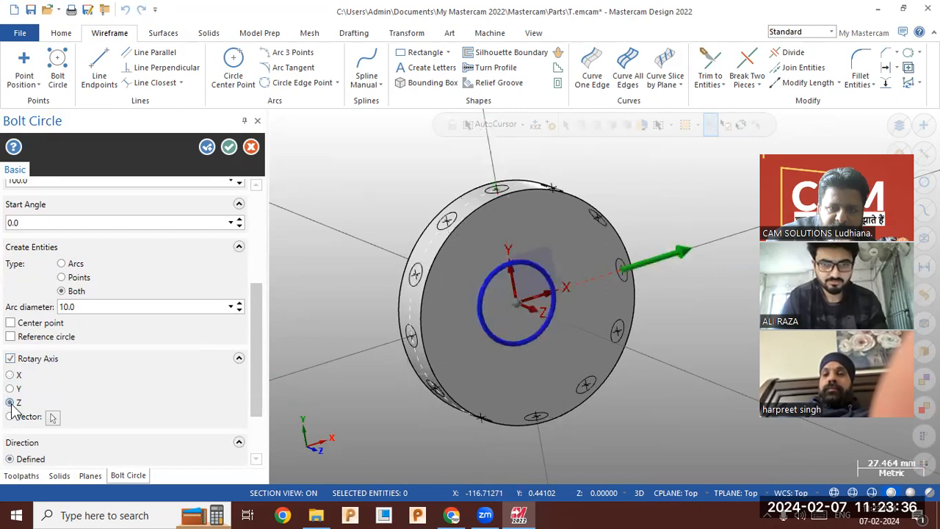
pyautogui.moveTo(323, 261)
pyautogui.mouseDown(button='middle')
pyautogui.moveTo(391, 271)
pyautogui.moveTo(433, 245)
pyautogui.moveTo(379, 230)
pyautogui.moveTo(331, 264)
pyautogui.moveTo(278, 281)
pyautogui.moveTo(257, 309)
pyautogui.moveTo(353, 260)
pyautogui.moveTo(411, 243)
pyautogui.moveTo(445, 249)
pyautogui.moveTo(411, 266)
pyautogui.moveTo(344, 275)
pyautogui.mouseUp(button='middle')
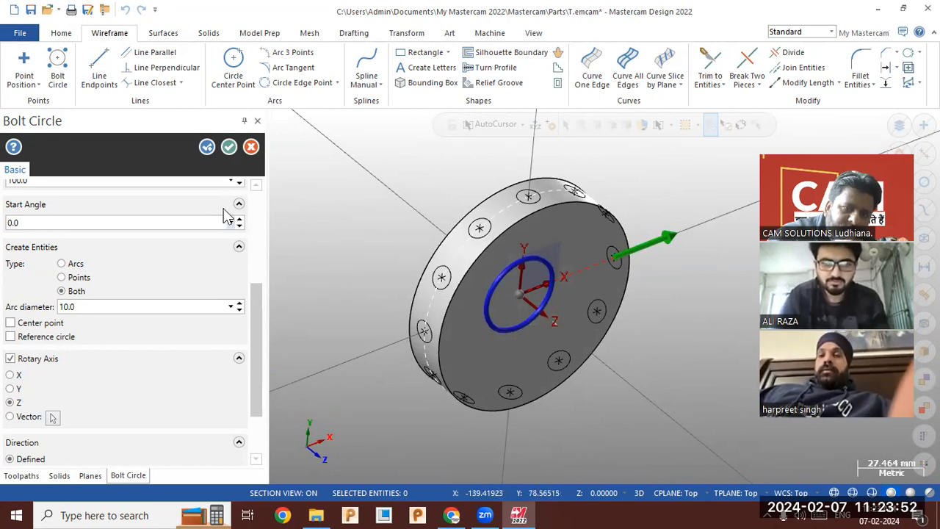
pyautogui.click(230, 148)
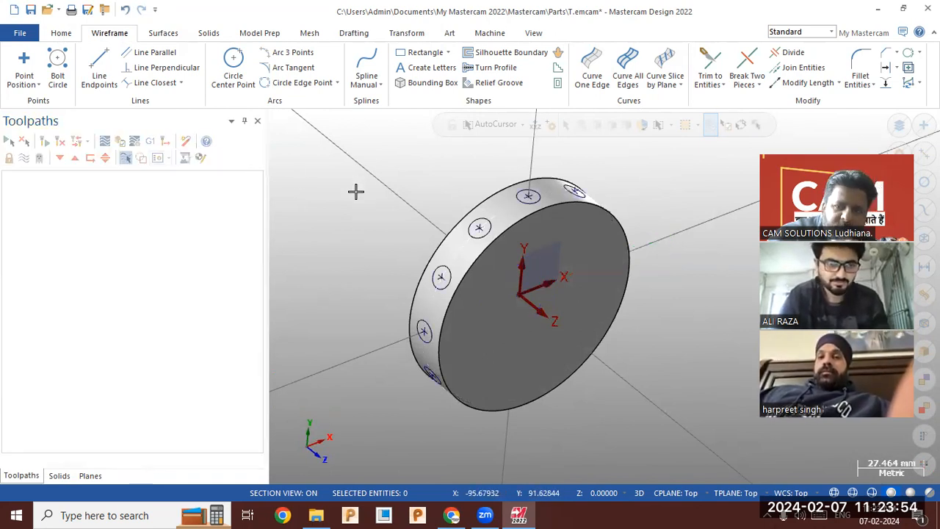
# Examine the bolt circles on the disc's face and rim from several angles in shaded and wireframe display.
pyautogui.moveTo(577, 220)
pyautogui.mouseDown(button='middle')
pyautogui.moveTo(413, 178)
pyautogui.moveTo(425, 153)
pyautogui.moveTo(485, 136)
pyautogui.moveTo(543, 160)
pyautogui.moveTo(566, 204)
pyautogui.moveTo(574, 199)
pyautogui.mouseUp(button='middle')
pyautogui.scroll(3, 675, 206)
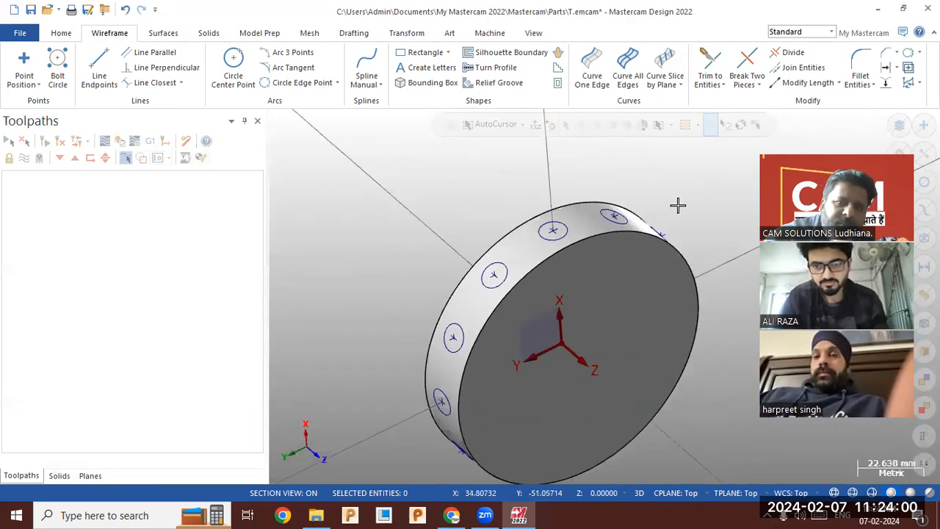
pyautogui.click(208, 33)
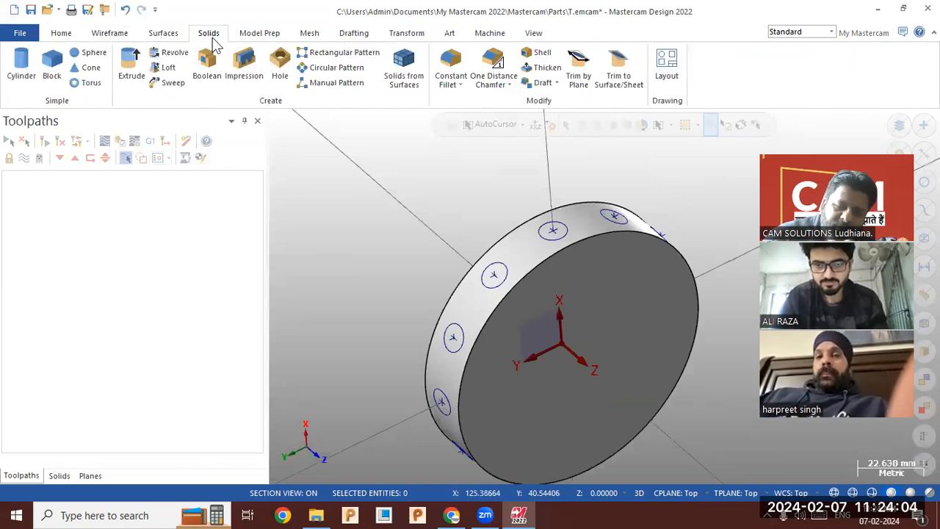
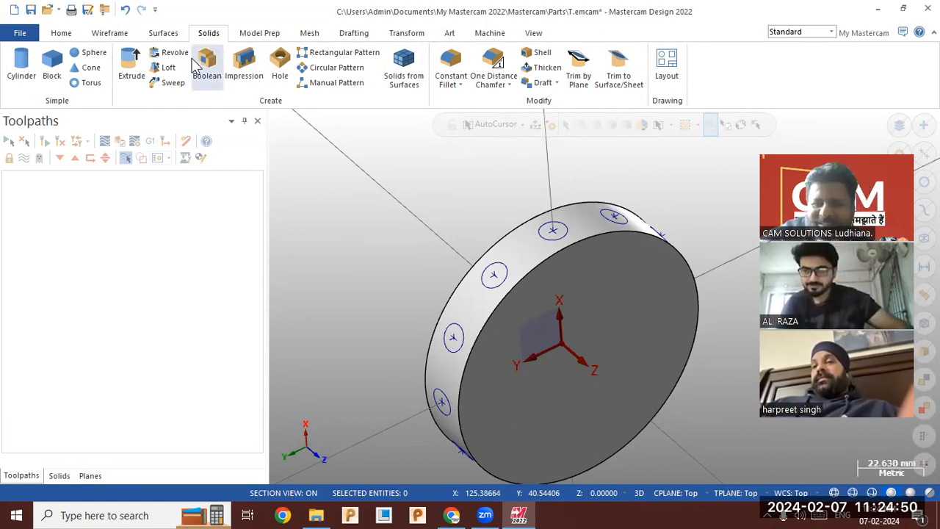
pyautogui.moveTo(436, 286)
pyautogui.mouseDown(button='middle')
pyautogui.moveTo(409, 218)
pyautogui.moveTo(392, 203)
pyautogui.moveTo(367, 208)
pyautogui.mouseUp(button='middle')
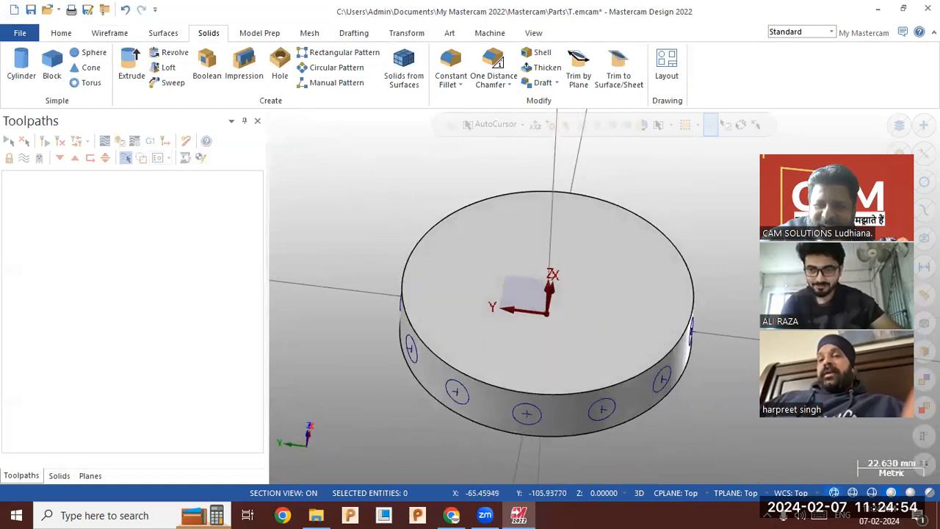
pyautogui.click(833, 492)
pyautogui.moveTo(649, 408); pyautogui.dragTo(658, 451, button='middle')
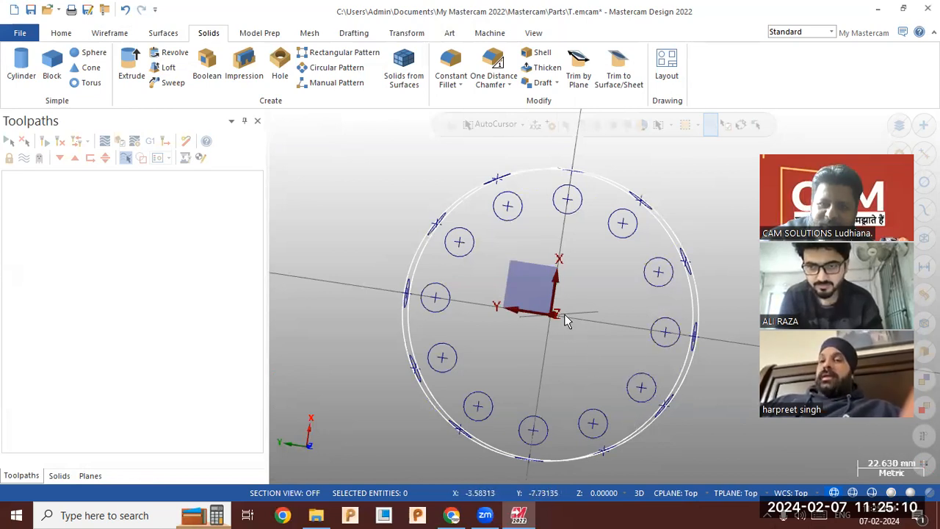
pyautogui.moveTo(572, 328); pyautogui.dragTo(564, 345, button='middle')
pyautogui.moveTo(566, 378)
pyautogui.mouseDown(button='middle')
pyautogui.moveTo(557, 343)
pyautogui.moveTo(564, 371)
pyautogui.mouseUp(button='middle')
pyautogui.click(889, 492)
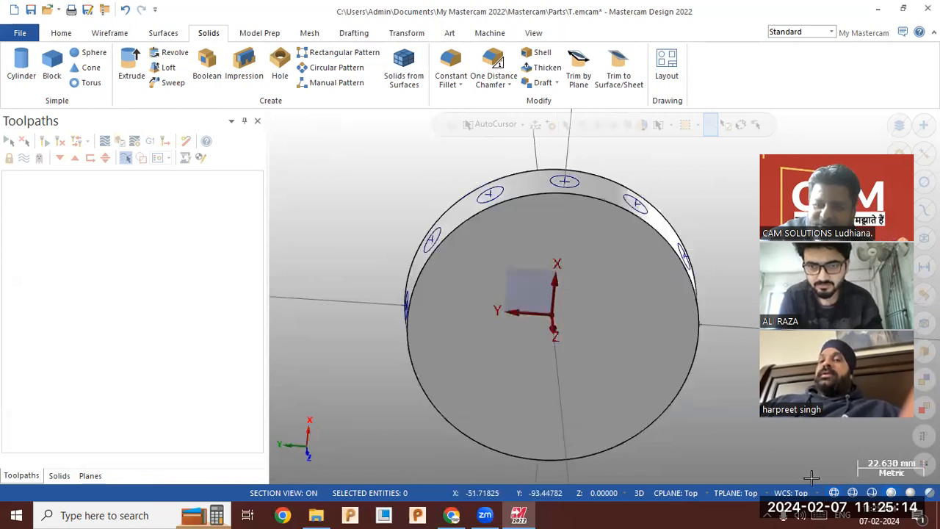
pyautogui.click(833, 491)
pyautogui.moveTo(728, 419); pyautogui.dragTo(720, 461, button='middle')
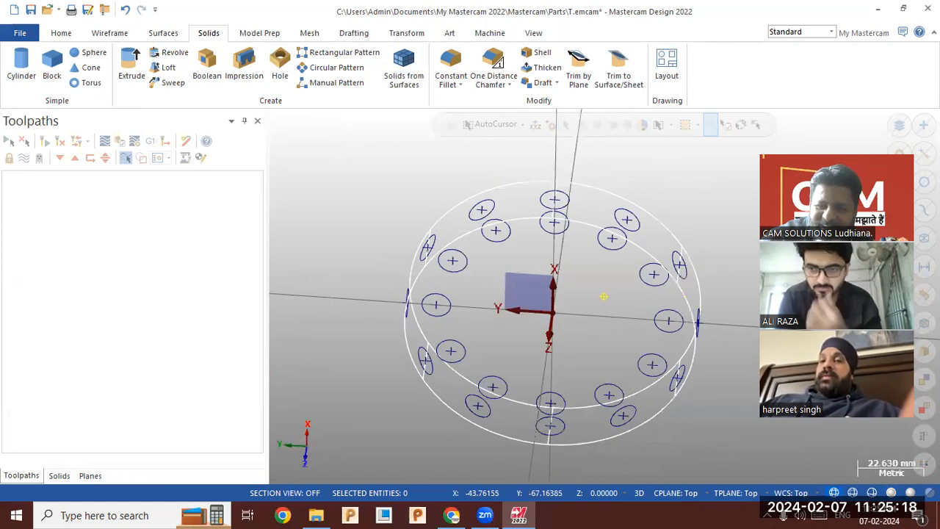
pyautogui.click(889, 492)
pyautogui.moveTo(576, 272); pyautogui.dragTo(594, 272, button='middle')
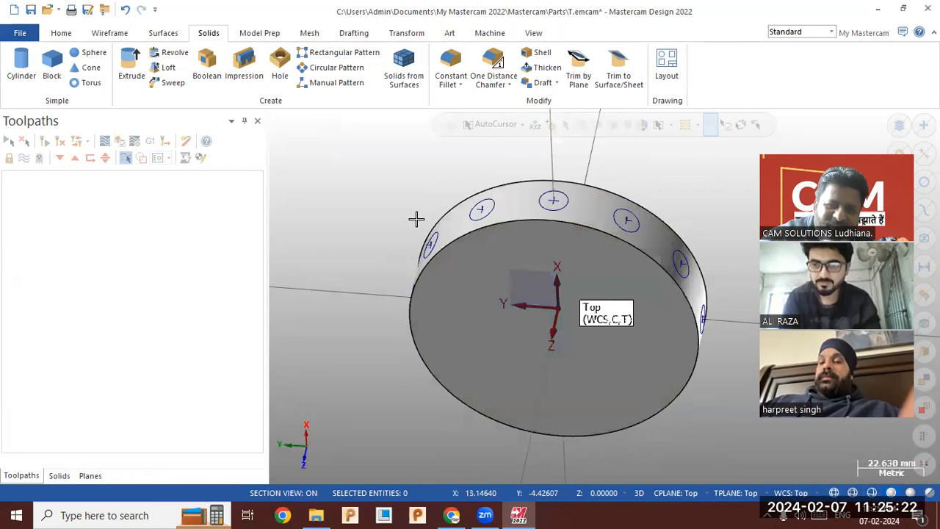
pyautogui.scroll(-2, 416, 219)
pyautogui.scroll(2, 519, 273)
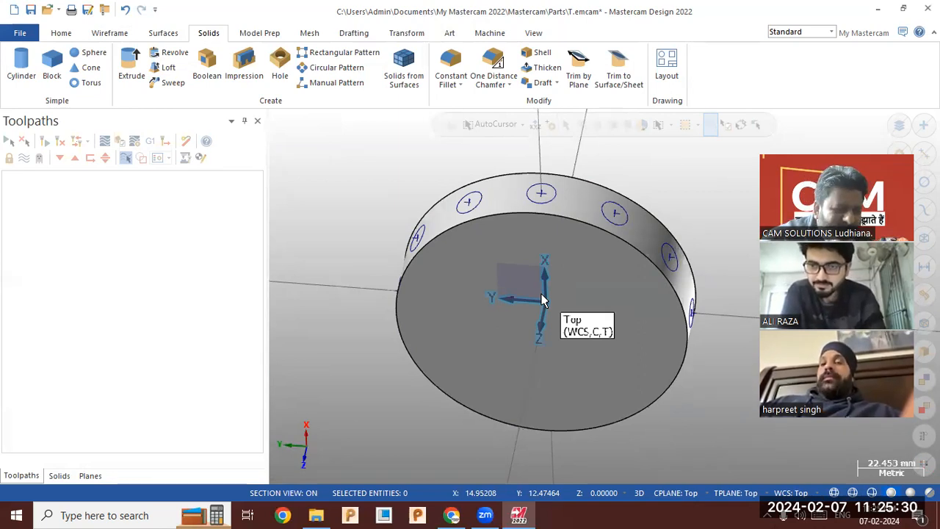
pyautogui.moveTo(514, 276)
pyautogui.mouseDown(button='middle')
pyautogui.moveTo(588, 264)
pyautogui.moveTo(600, 283)
pyautogui.moveTo(576, 278)
pyautogui.moveTo(529, 188)
pyautogui.moveTo(516, 232)
pyautogui.mouseUp(button='middle')
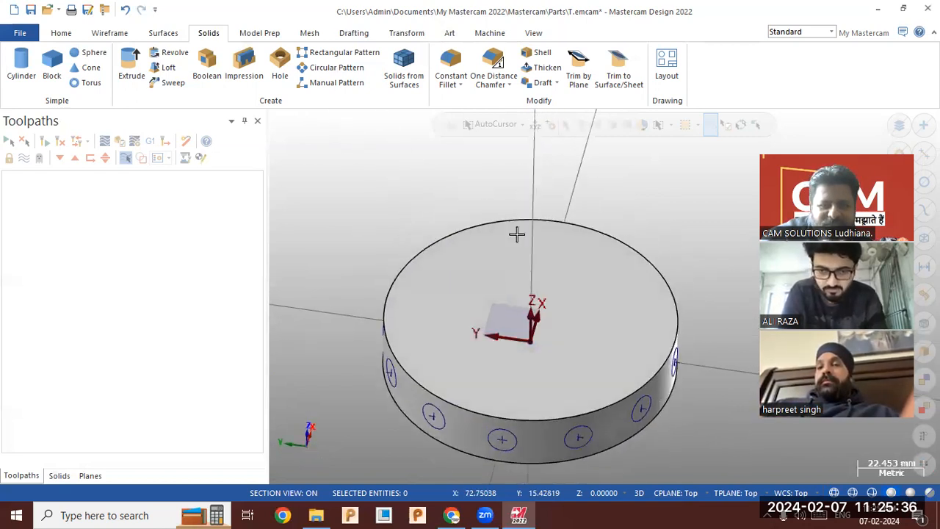
# Extrude one circle of the 80 mm bolt circle as a cut through the whole disc.
pyautogui.click(832, 492)
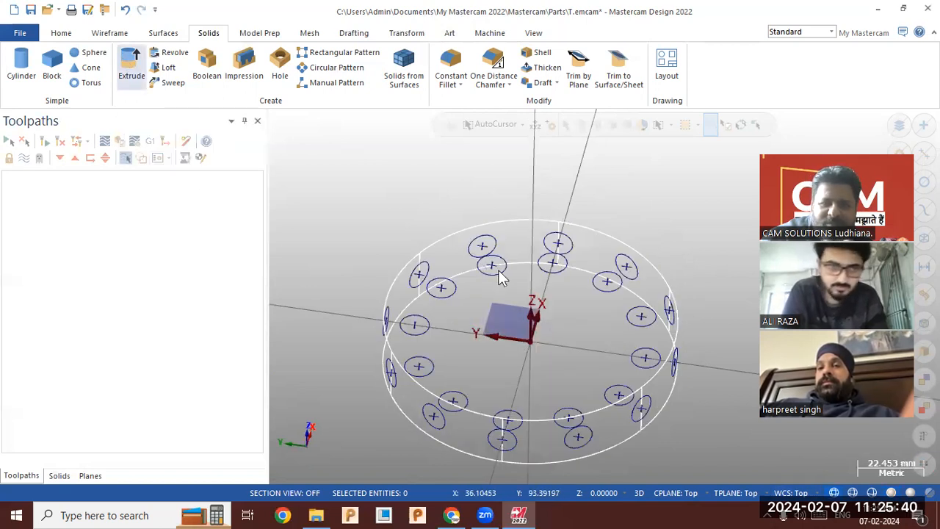
pyautogui.click(130, 64)
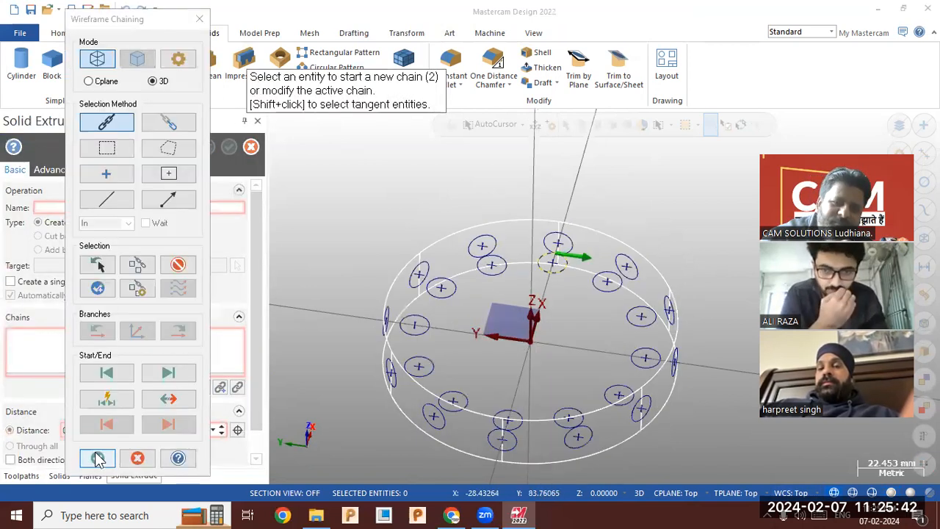
pyautogui.click(98, 457)
pyautogui.moveTo(492, 311); pyautogui.dragTo(384, 303, button='middle')
pyautogui.click(66, 237)
pyautogui.click(33, 447)
pyautogui.click(230, 147)
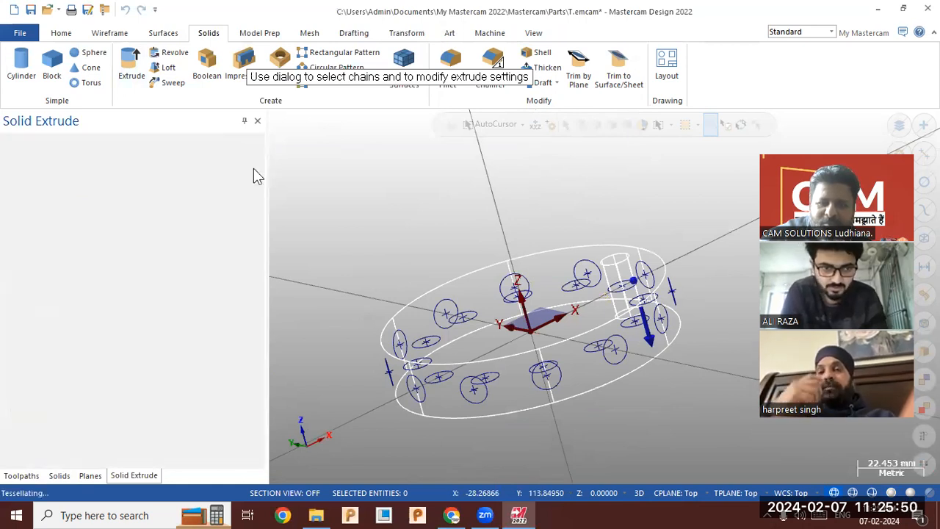
pyautogui.moveTo(574, 320)
pyautogui.mouseDown(button='middle')
pyautogui.moveTo(698, 359)
pyautogui.moveTo(625, 392)
pyautogui.moveTo(667, 337)
pyautogui.mouseUp(button='middle')
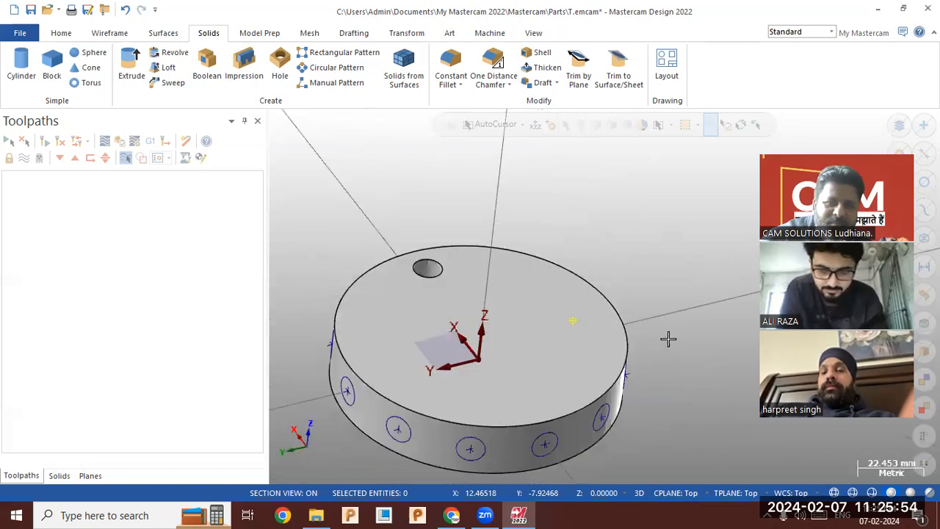
# Start a solid Circular Pattern with the cut hole as the feature to copy.
pyautogui.click(339, 69)
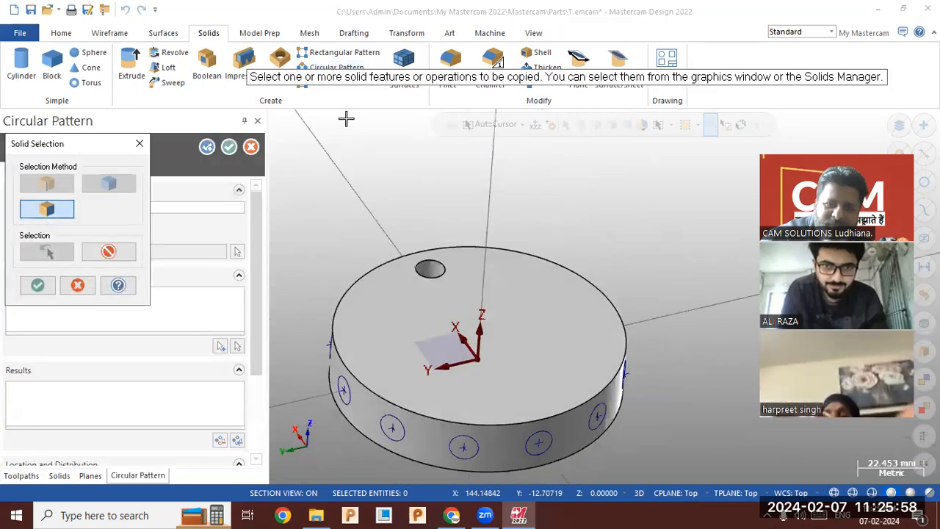
pyautogui.click(430, 269)
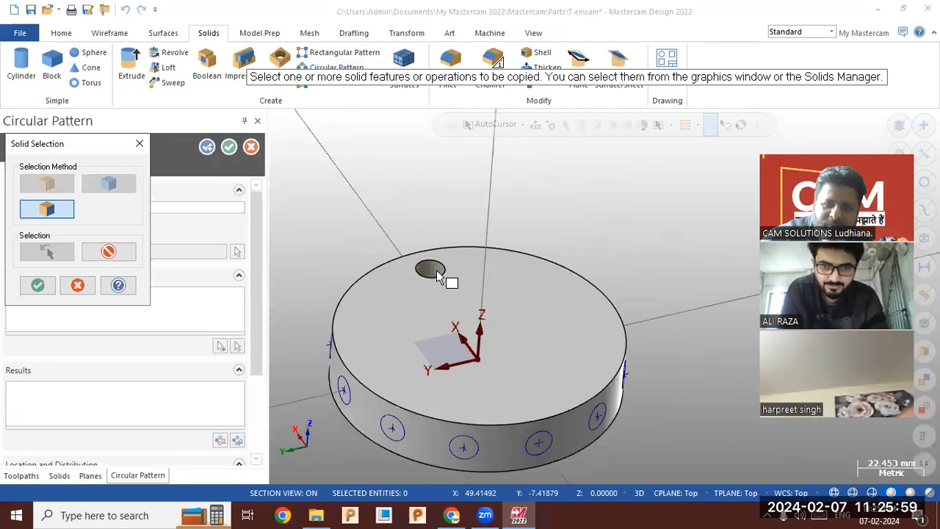
pyautogui.click(38, 287)
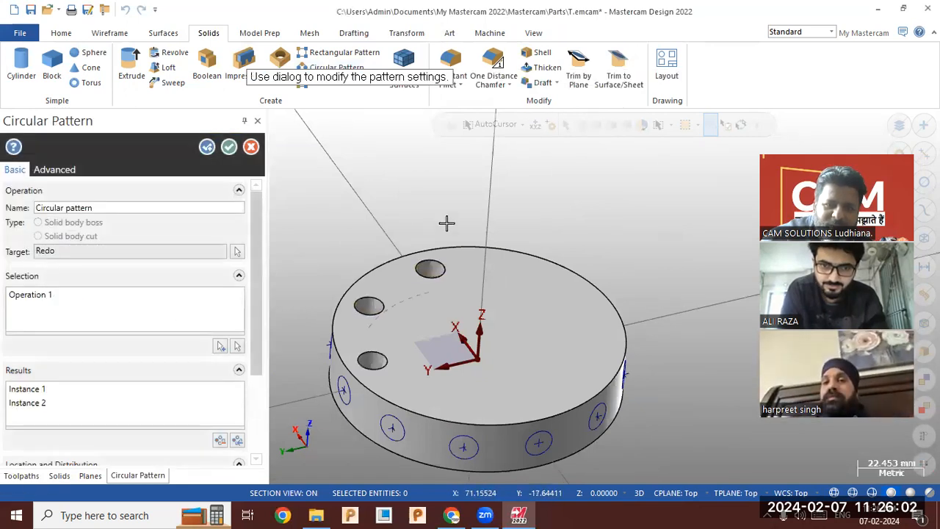
# Set the circular pattern of the hole to 7 instances.
pyautogui.scroll(-1, 448, 220)
pyautogui.moveTo(262, 252); pyautogui.dragTo(246, 355)
pyautogui.click(239, 359)
pyautogui.click(239, 360)
pyautogui.click(240, 360)
pyautogui.click(240, 360)
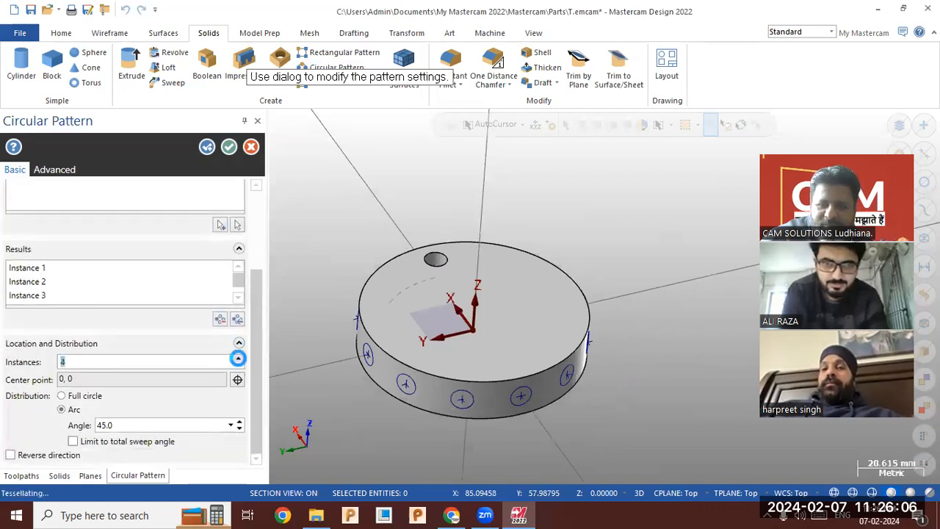
pyautogui.click(239, 360)
pyautogui.click(240, 359)
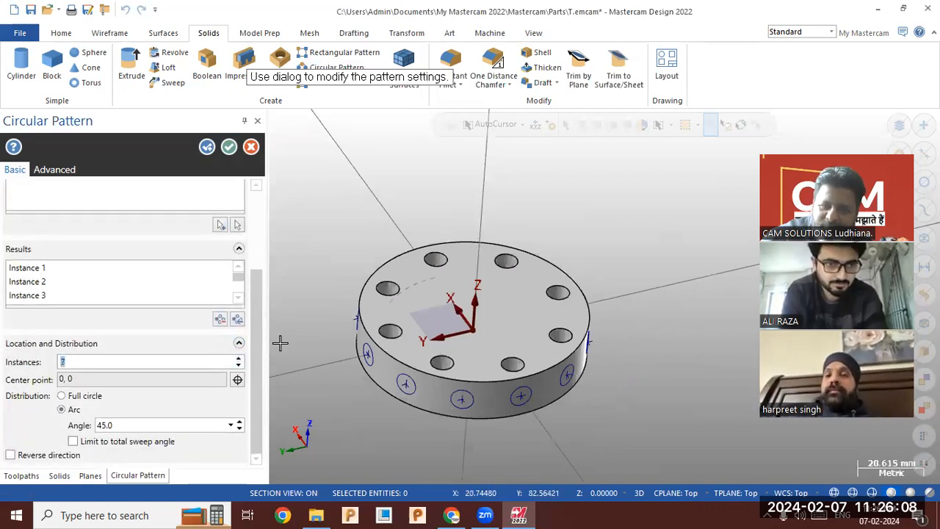
# Distribute the hole pattern over the full circle with 11 instances.
pyautogui.click(86, 397)
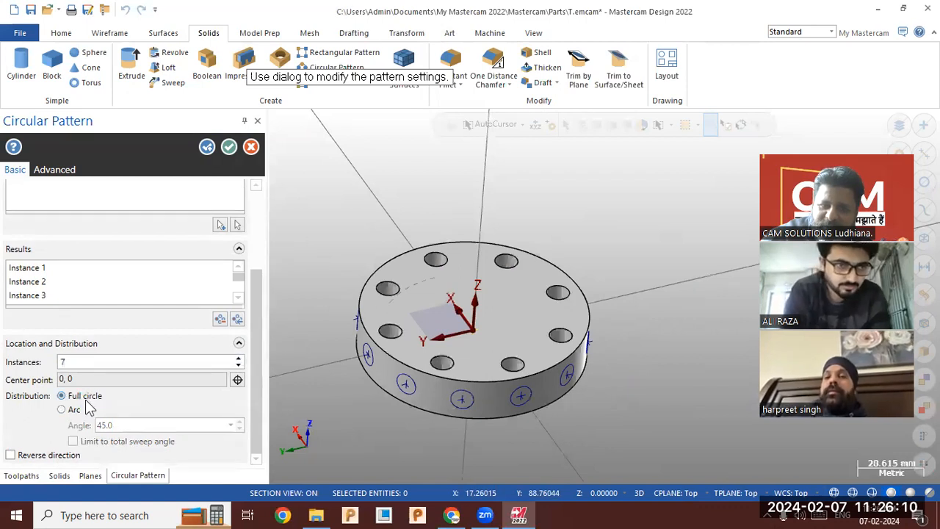
pyautogui.click(238, 359)
pyautogui.click(238, 359)
pyautogui.click(238, 359)
pyautogui.click(238, 359)
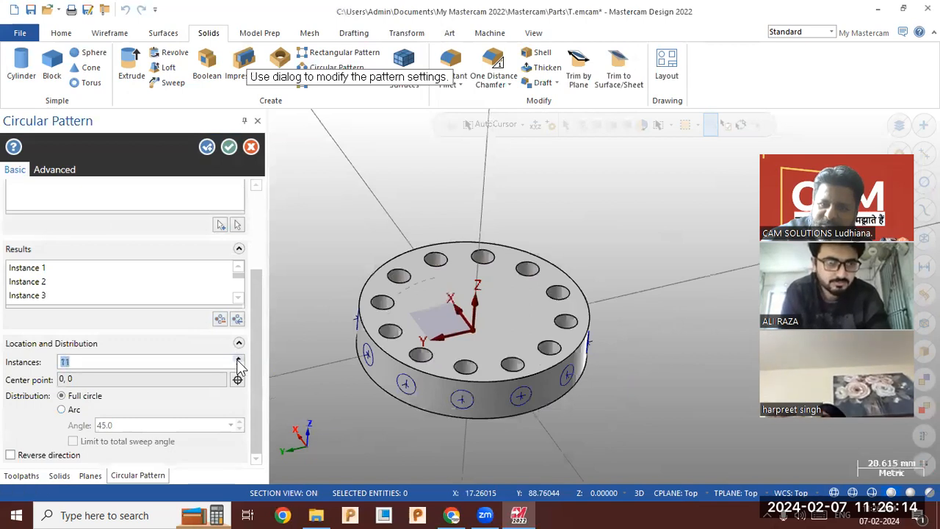
# Reduce the full-circle hole pattern to 4 instances.
pyautogui.click(238, 366)
pyautogui.click(238, 365)
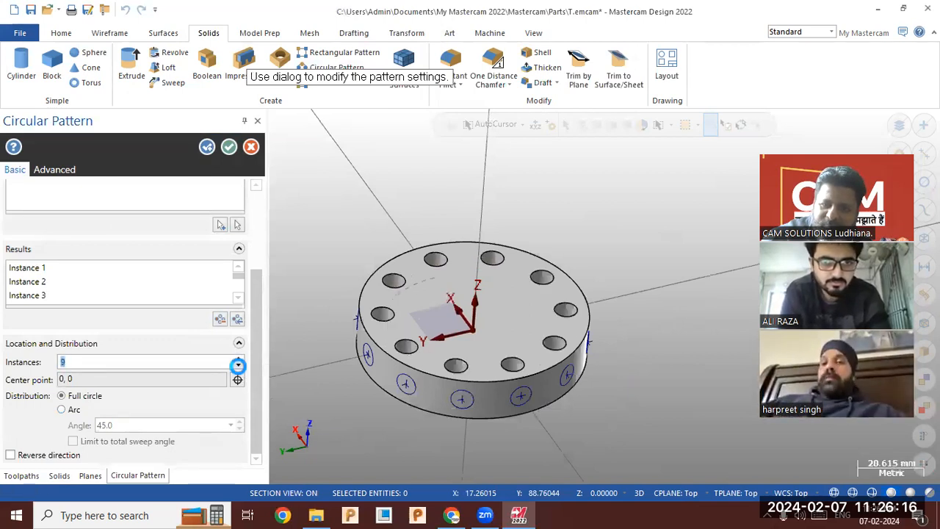
pyautogui.click(238, 366)
pyautogui.click(238, 365)
pyautogui.click(238, 365)
pyautogui.click(238, 366)
pyautogui.click(238, 366)
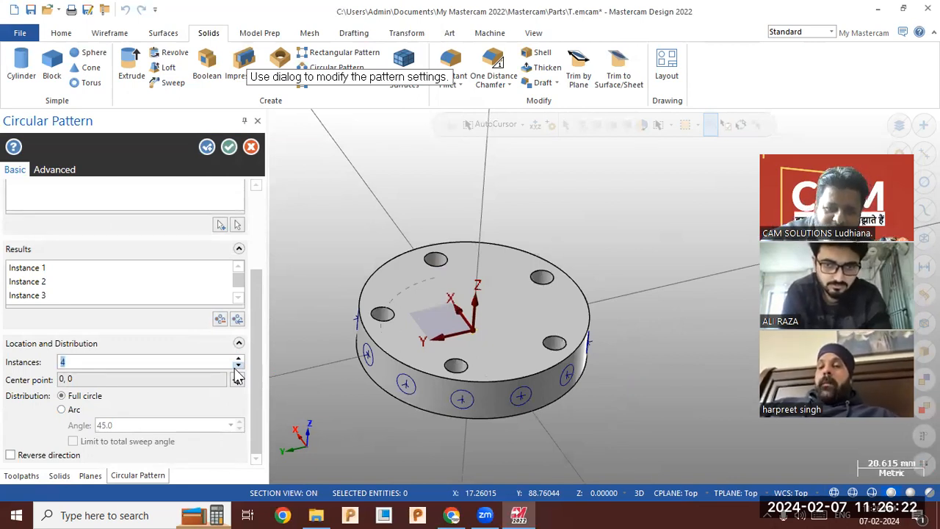
# Distribute the hole pattern along an arc with a 53° angle, limited to the total sweep angle.
pyautogui.click(65, 410)
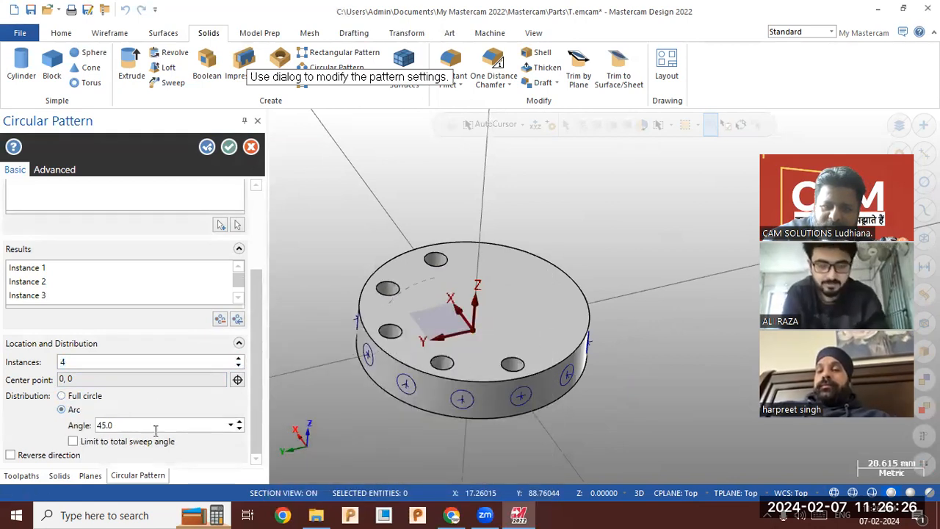
pyautogui.click(239, 422)
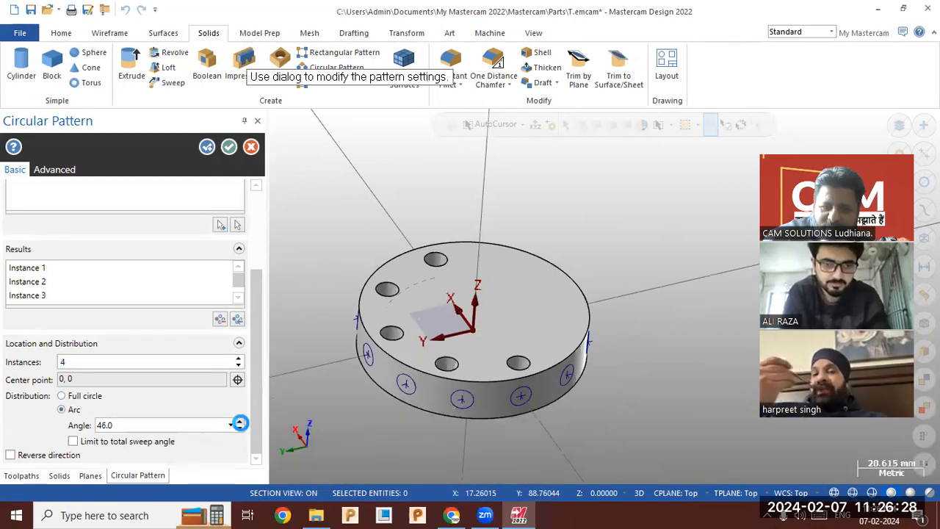
pyautogui.click(239, 422)
pyautogui.click(239, 422)
pyautogui.click(239, 422)
pyautogui.click(240, 428)
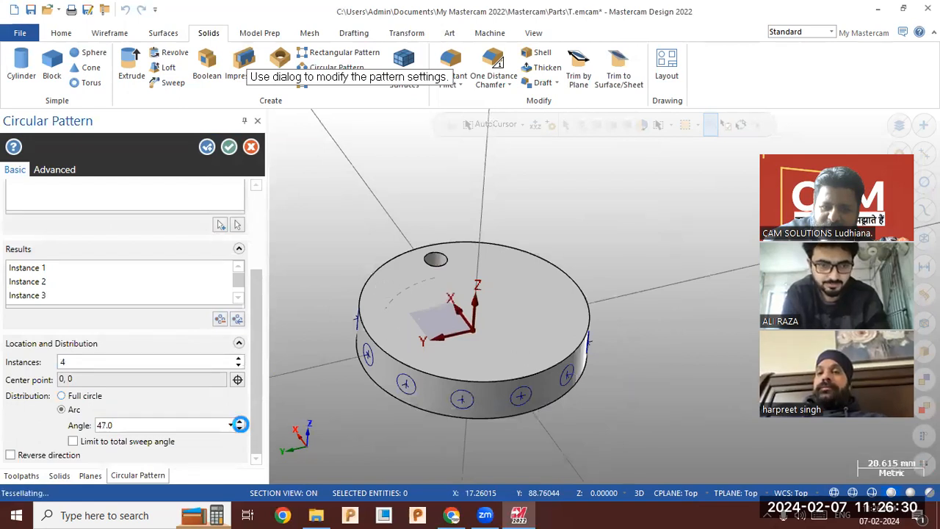
pyautogui.click(239, 422)
pyautogui.click(239, 422)
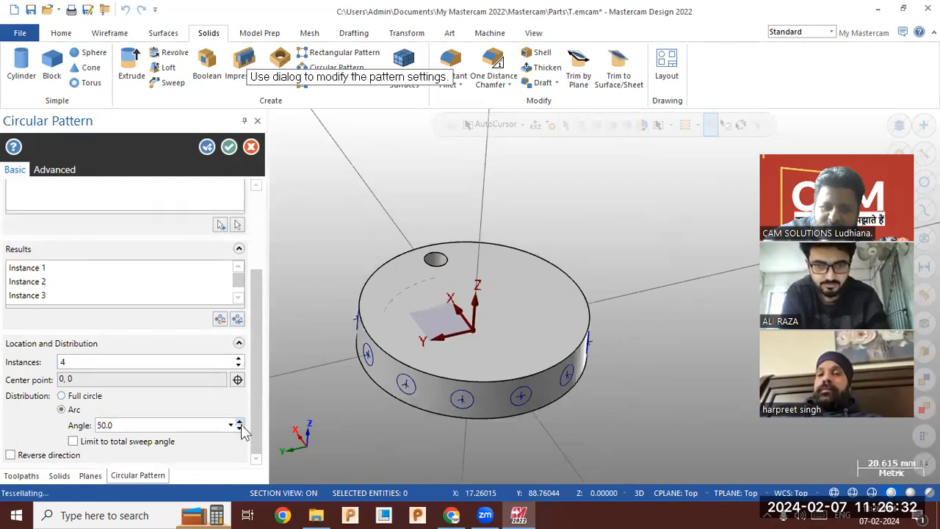
pyautogui.click(239, 423)
pyautogui.click(240, 422)
pyautogui.click(240, 423)
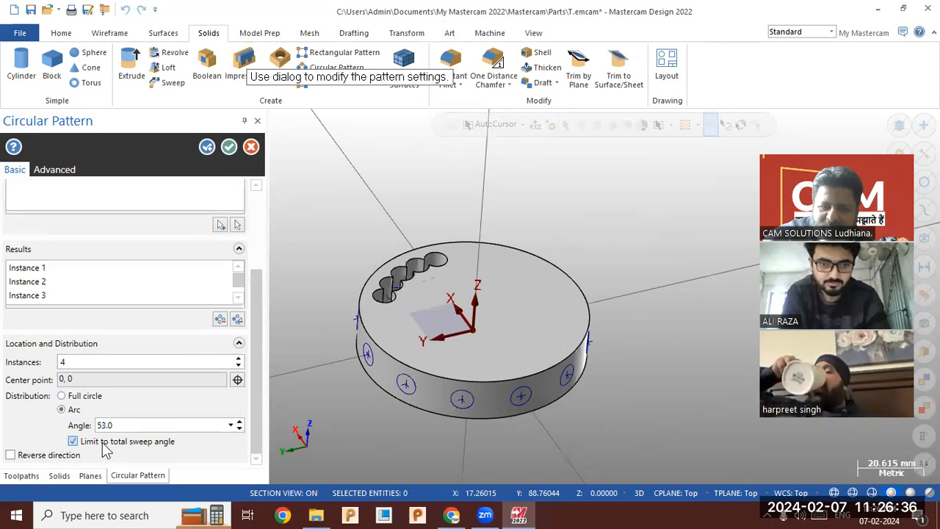
# Increase the total sweep angle of the arc pattern to 70°.
pyautogui.click(238, 421)
pyautogui.click(238, 421)
pyautogui.click(238, 422)
pyautogui.click(239, 421)
pyautogui.click(238, 421)
pyautogui.click(238, 422)
pyautogui.click(238, 421)
pyautogui.click(238, 421)
pyautogui.click(239, 421)
pyautogui.click(239, 421)
pyautogui.click(239, 421)
pyautogui.click(238, 421)
pyautogui.click(238, 421)
pyautogui.click(239, 422)
pyautogui.click(238, 422)
pyautogui.click(238, 423)
pyautogui.click(239, 422)
pyautogui.click(239, 428)
# Set the number of instances in the arc pattern to 3.
pyautogui.click(239, 359)
pyautogui.click(238, 366)
pyautogui.click(238, 365)
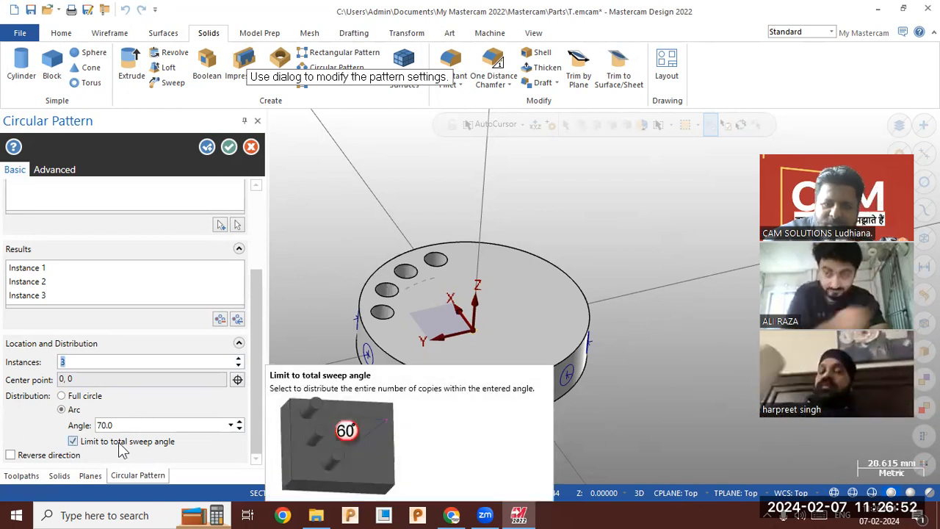
# Preview the arc pattern in the reverse direction, restore the original direction and accept the pattern.
pyautogui.click(74, 455)
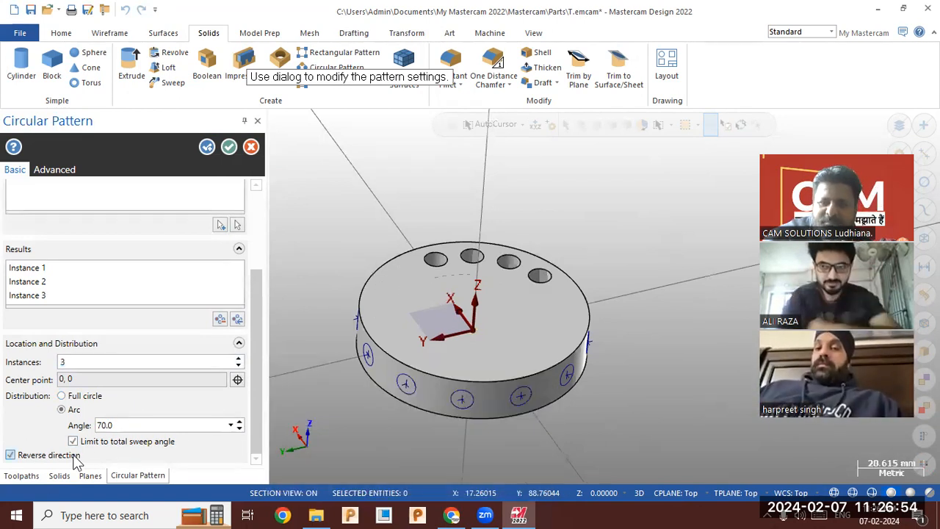
pyautogui.click(74, 455)
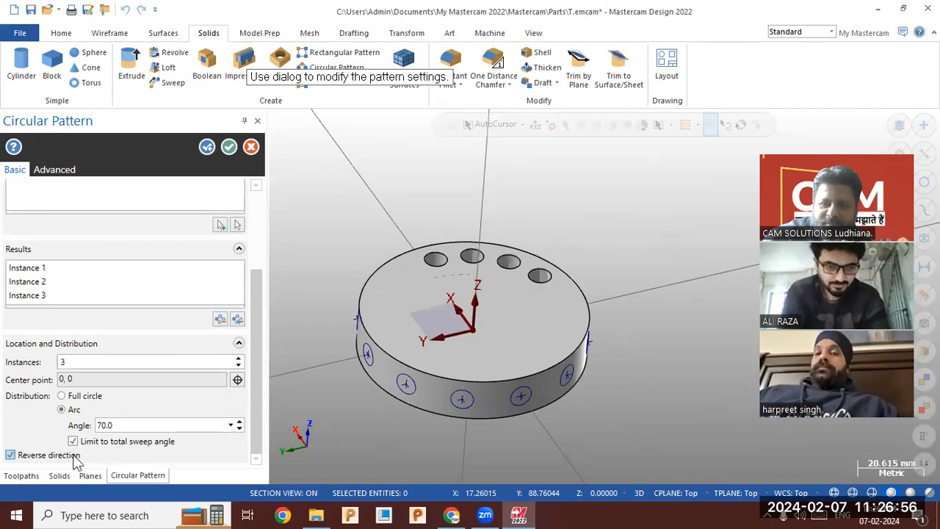
pyautogui.click(73, 456)
pyautogui.click(75, 456)
pyautogui.click(75, 456)
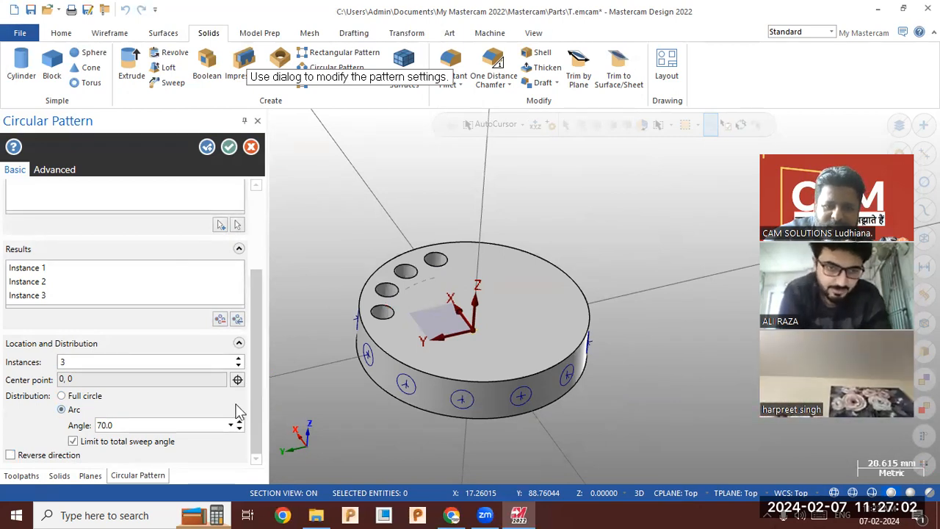
pyautogui.click(229, 147)
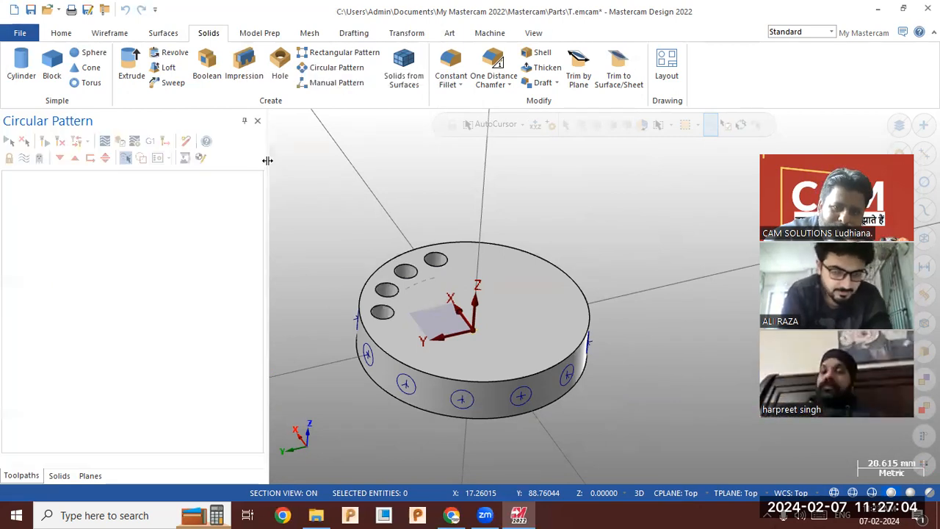
# Start a second Circular Pattern of the original hole, with an arc angle of -80°.
pyautogui.click(330, 68)
pyautogui.click(441, 261)
pyautogui.click(38, 285)
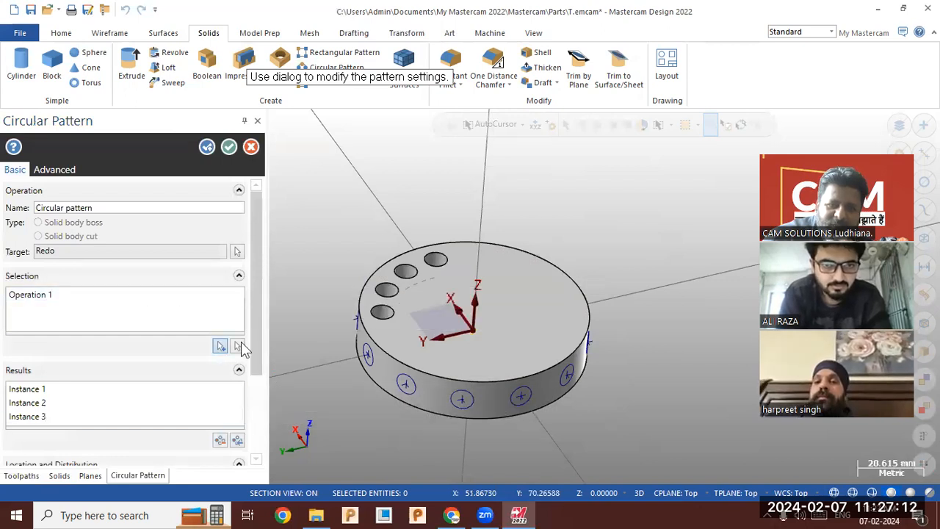
pyautogui.moveTo(262, 340); pyautogui.dragTo(254, 417)
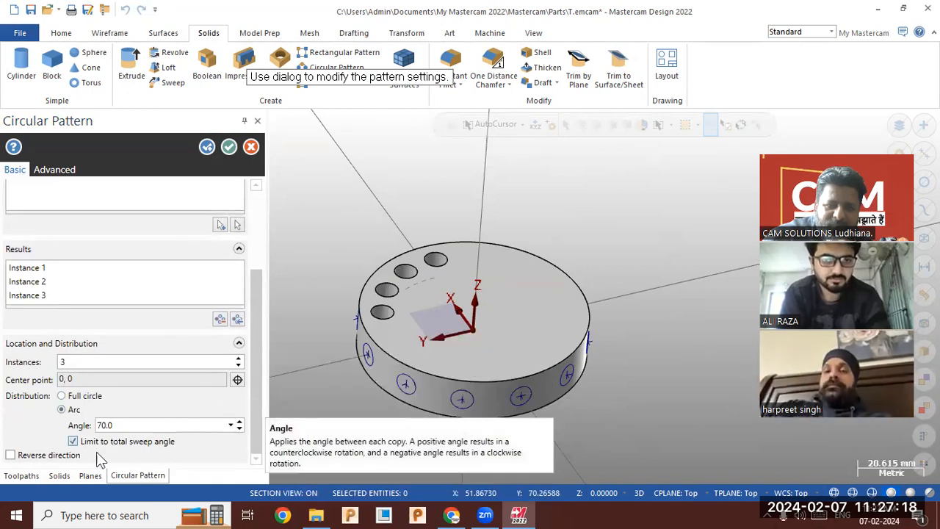
pyautogui.moveTo(124, 427); pyautogui.dragTo(95, 433)
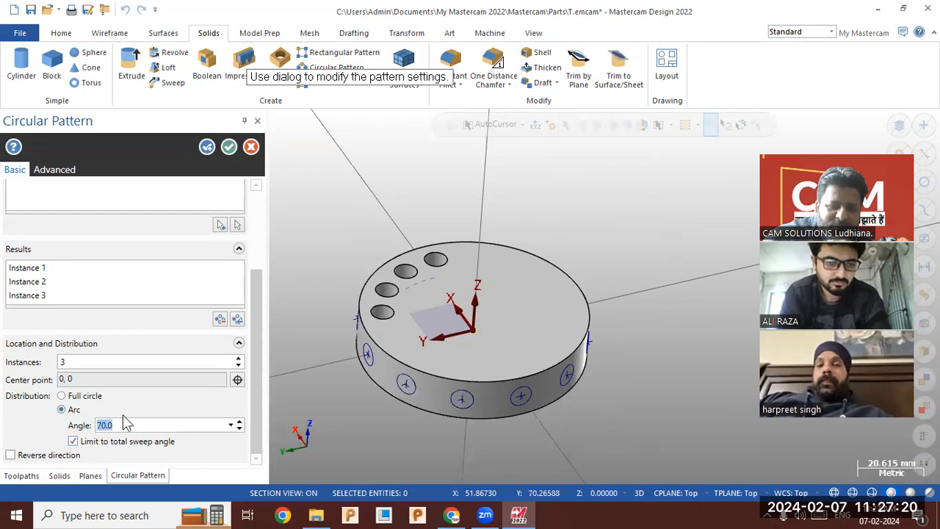
pyautogui.write('-8')
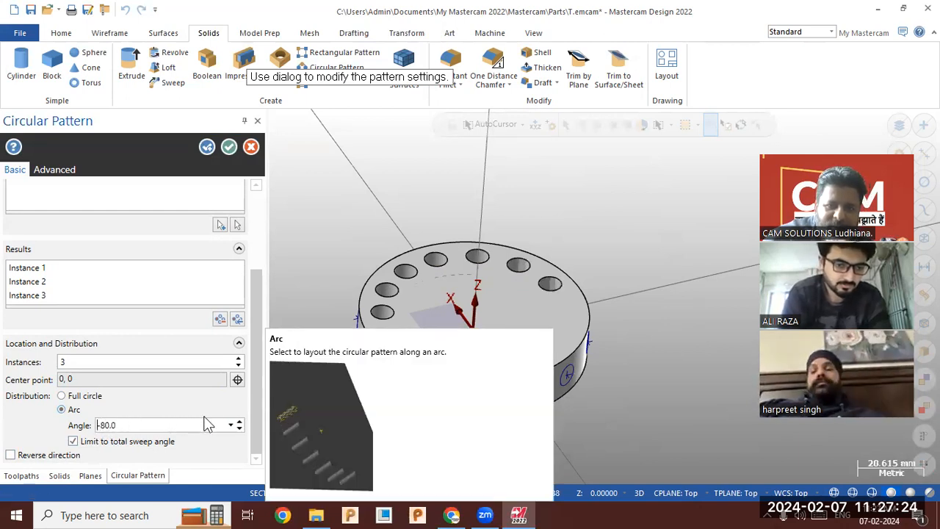
# Change the second pattern's total sweep angle to -74°.
pyautogui.click(239, 422)
pyautogui.click(240, 421)
pyautogui.click(240, 421)
pyautogui.click(239, 420)
pyautogui.click(238, 421)
pyautogui.click(238, 421)
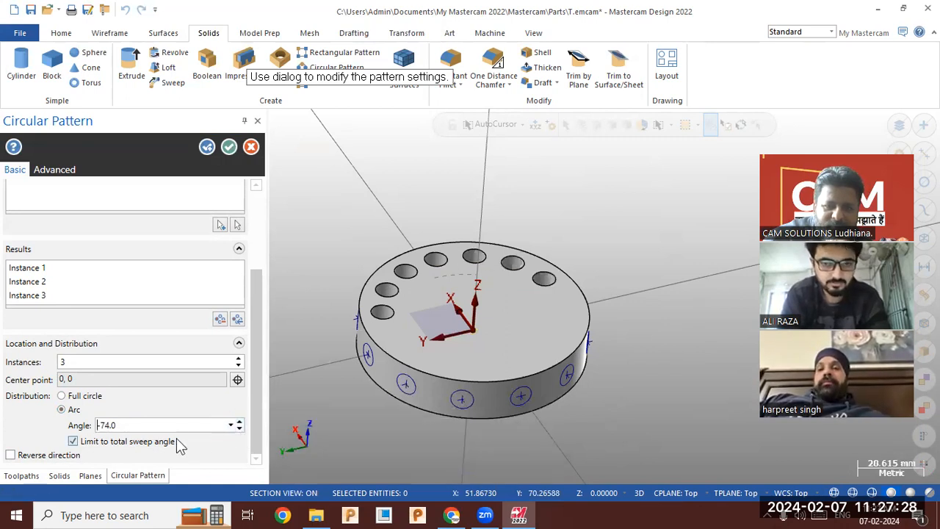
# Turn off the limit to the total sweep angle and set the angle between copies to -71°.
pyautogui.click(173, 442)
pyautogui.click(239, 422)
pyautogui.click(239, 421)
pyautogui.click(239, 422)
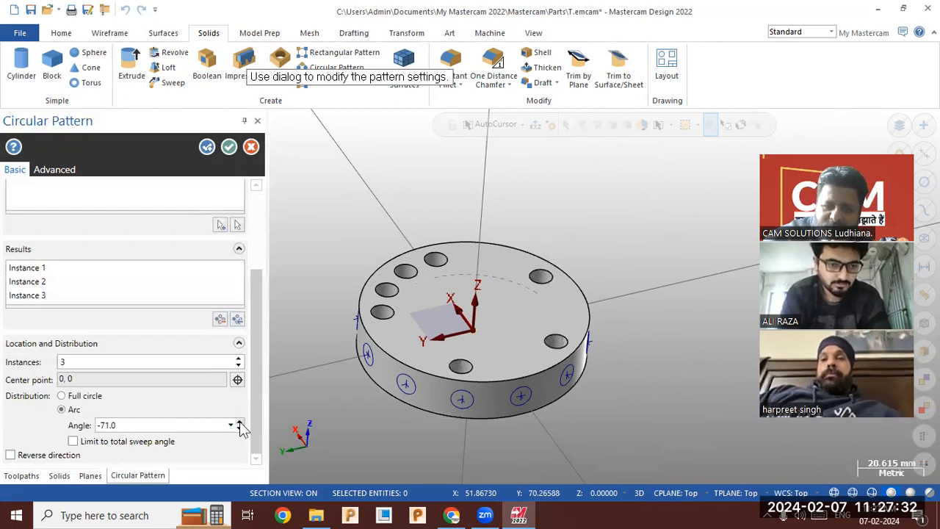
# Change the angle between the second pattern's copies to -82°.
pyautogui.click(238, 429)
pyautogui.click(238, 429)
pyautogui.click(239, 430)
pyautogui.click(238, 429)
pyautogui.click(239, 430)
pyautogui.click(238, 429)
pyautogui.click(238, 430)
pyautogui.click(238, 430)
pyautogui.click(239, 429)
pyautogui.click(239, 429)
pyautogui.click(239, 430)
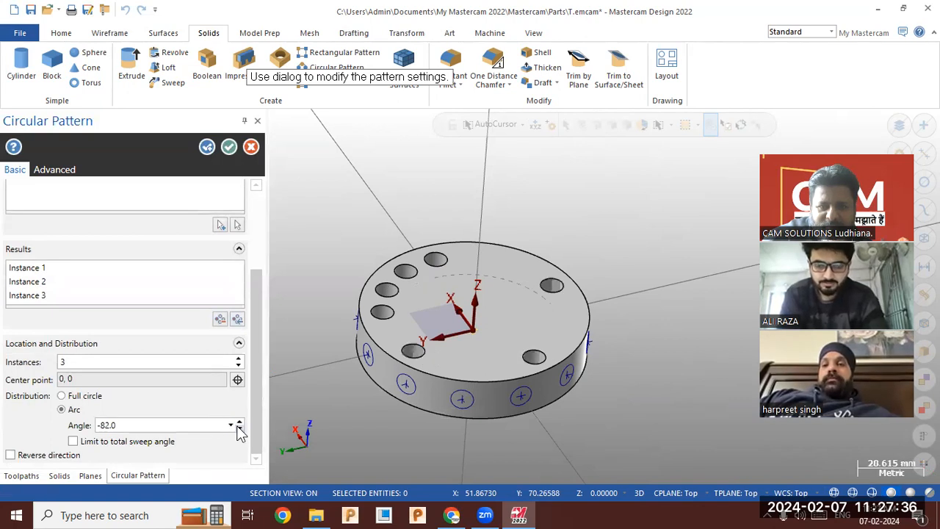
# Set the angle between the second pattern's copies to -25°.
pyautogui.write('-')
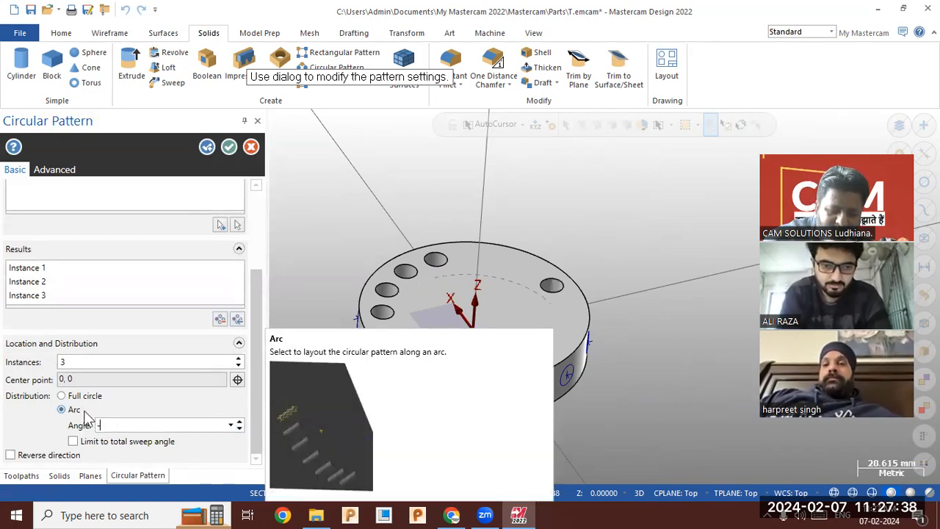
pyautogui.write('25')
pyautogui.press('Return')
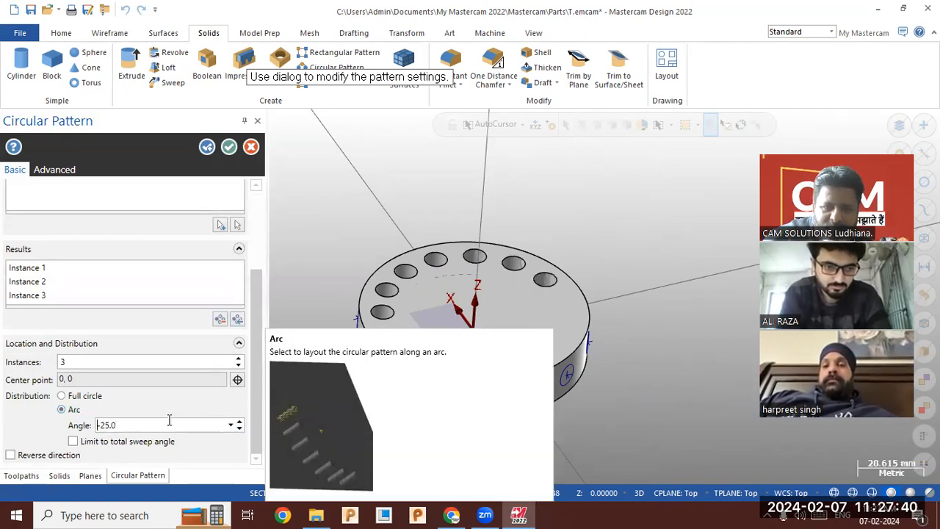
# Try smaller spacings for the second pattern's holes, ending with an angle of -35° between copies.
pyautogui.click(240, 421)
pyautogui.click(239, 421)
pyautogui.click(239, 421)
pyautogui.click(239, 420)
pyautogui.click(240, 420)
pyautogui.click(239, 420)
pyautogui.click(240, 421)
pyautogui.click(240, 421)
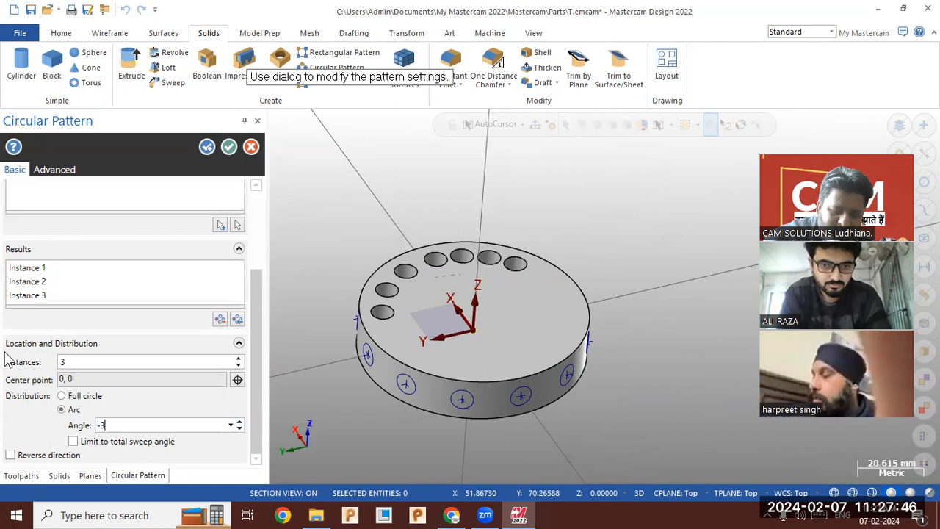
pyautogui.press('Return')
pyautogui.moveTo(352, 254); pyautogui.dragTo(353, 302, button='middle')
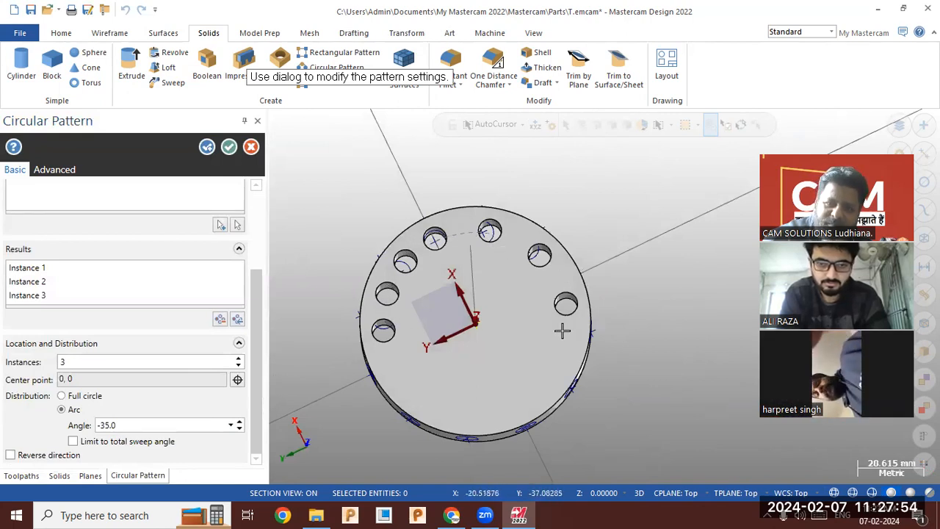
# Bring the second pattern's holes closer together with an angle of -29°.
pyautogui.click(238, 420)
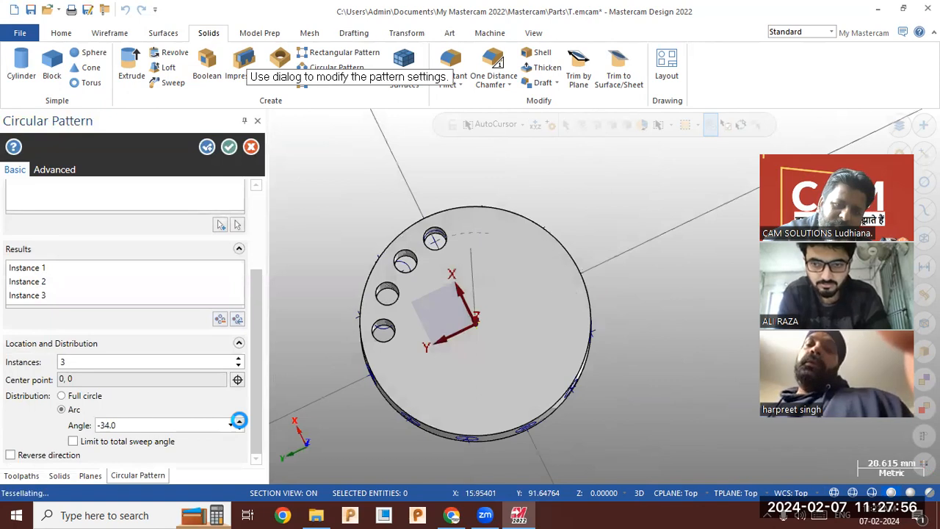
pyautogui.click(239, 421)
pyautogui.click(239, 420)
pyautogui.click(239, 420)
pyautogui.click(238, 421)
pyautogui.click(239, 424)
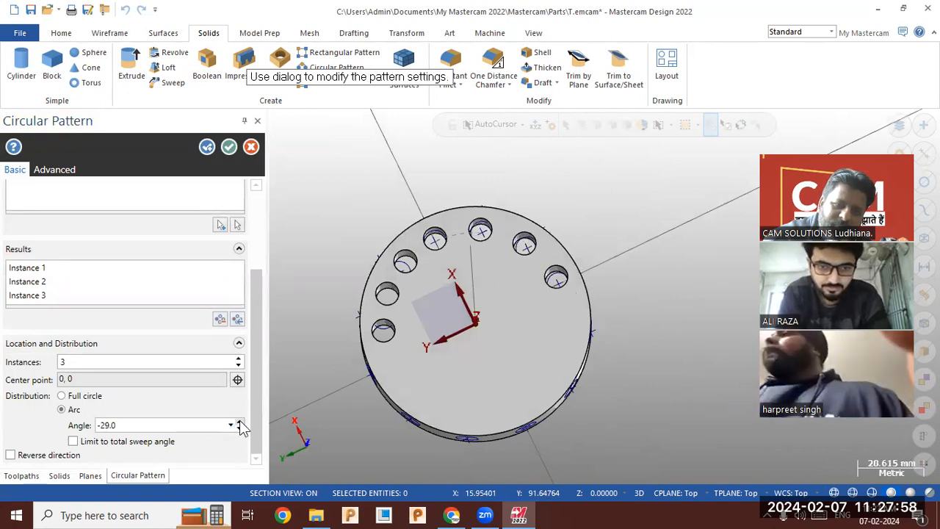
# Set the angle between the second pattern's copies to -40° and accept the pattern.
pyautogui.click(239, 424)
pyautogui.click(236, 427)
pyautogui.click(236, 427)
pyautogui.click(236, 427)
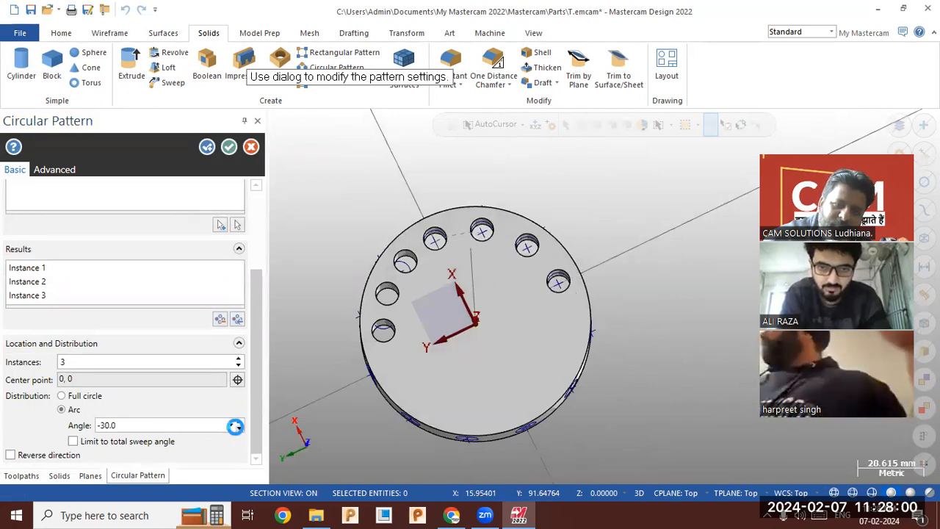
pyautogui.click(235, 428)
pyautogui.click(236, 427)
pyautogui.click(235, 427)
pyautogui.click(237, 429)
pyautogui.click(237, 429)
pyautogui.click(237, 429)
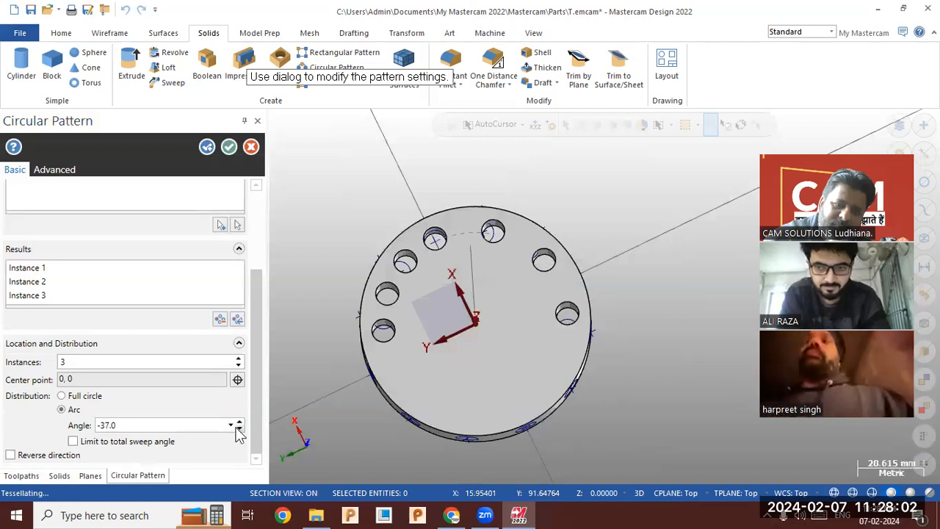
pyautogui.click(237, 429)
pyautogui.click(237, 428)
pyautogui.click(237, 428)
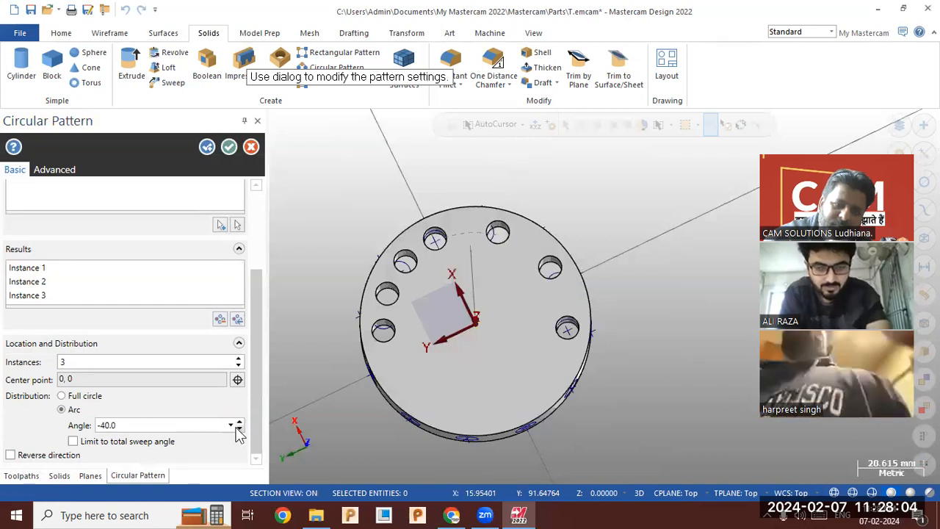
pyautogui.click(228, 146)
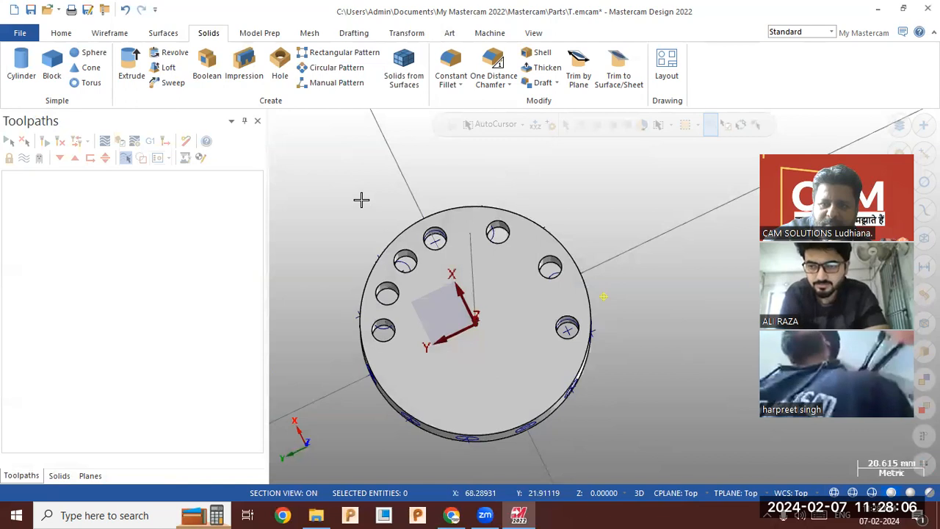
pyautogui.rightClick(414, 176)
pyautogui.click(475, 158)
pyautogui.moveTo(555, 212); pyautogui.dragTo(407, 176, button='middle')
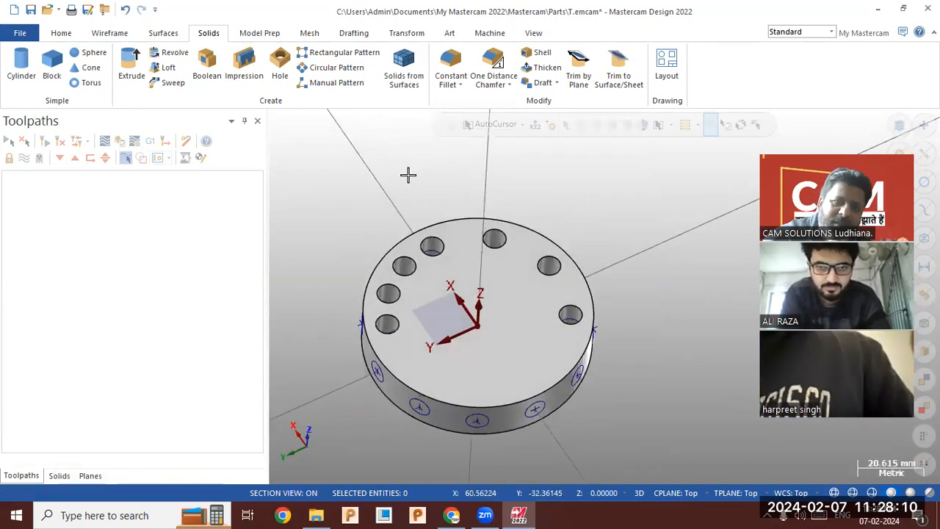
pyautogui.click(330, 73)
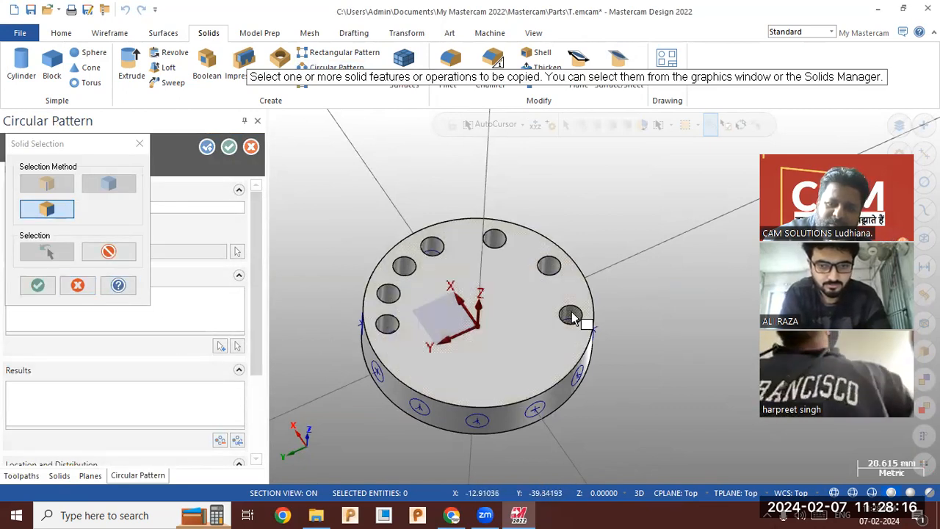
pyautogui.click(77, 285)
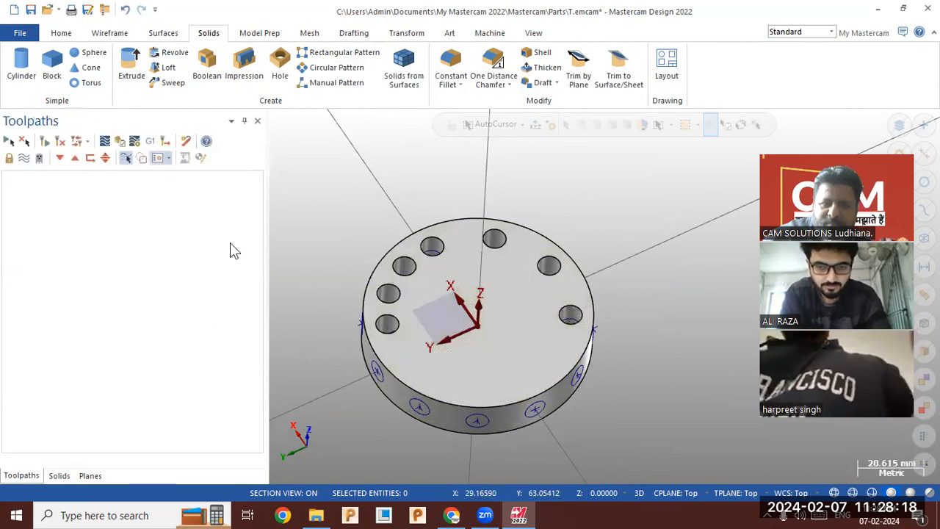
pyautogui.moveTo(328, 235); pyautogui.dragTo(327, 250, button='middle')
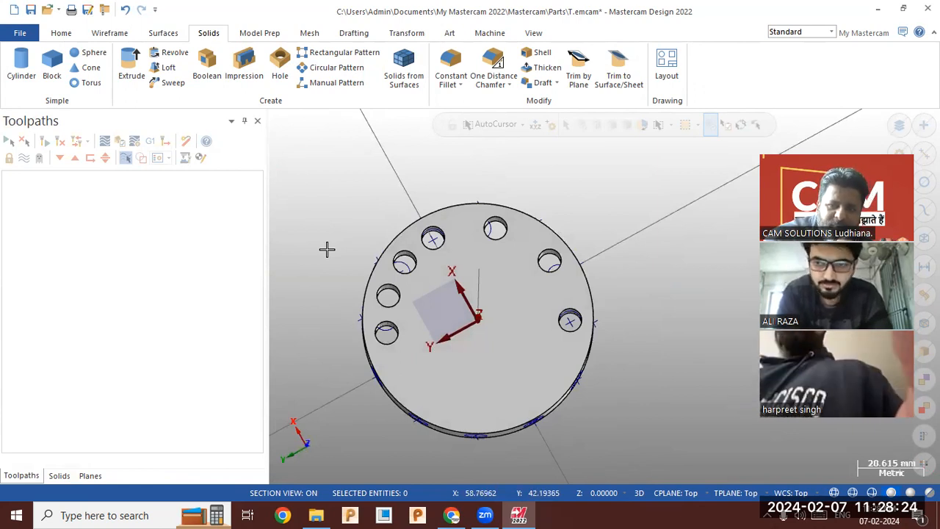
# Try to place a simple hole at the centre of one of the circles on the disc's rim.
pyautogui.moveTo(359, 266); pyautogui.dragTo(361, 215, button='middle')
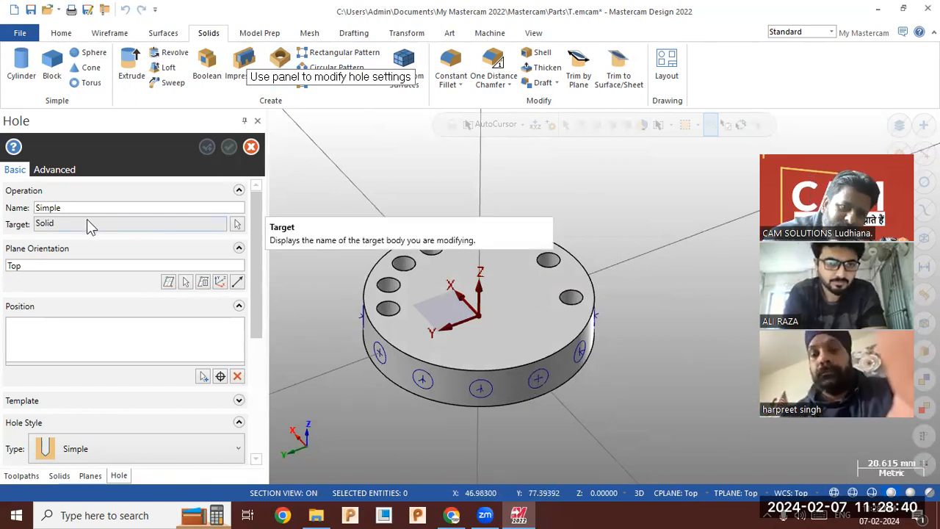
pyautogui.click(222, 375)
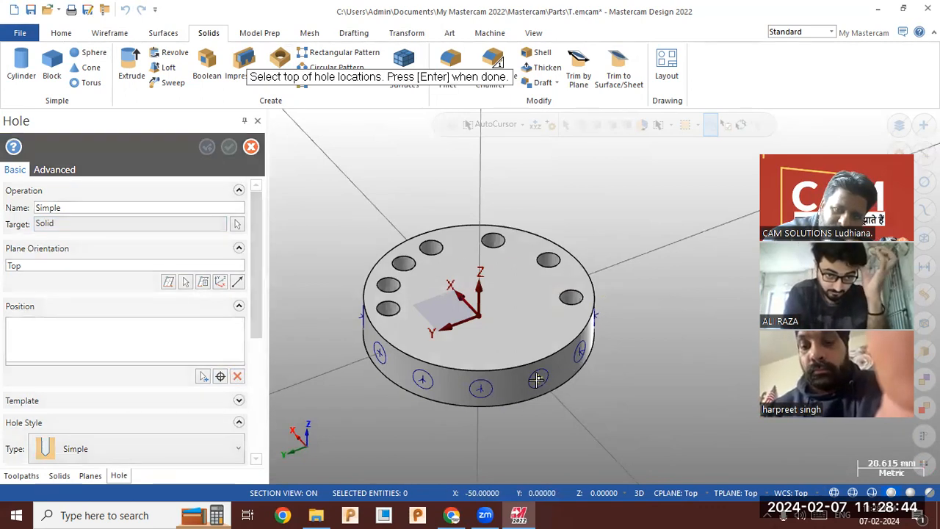
pyautogui.press('Return')
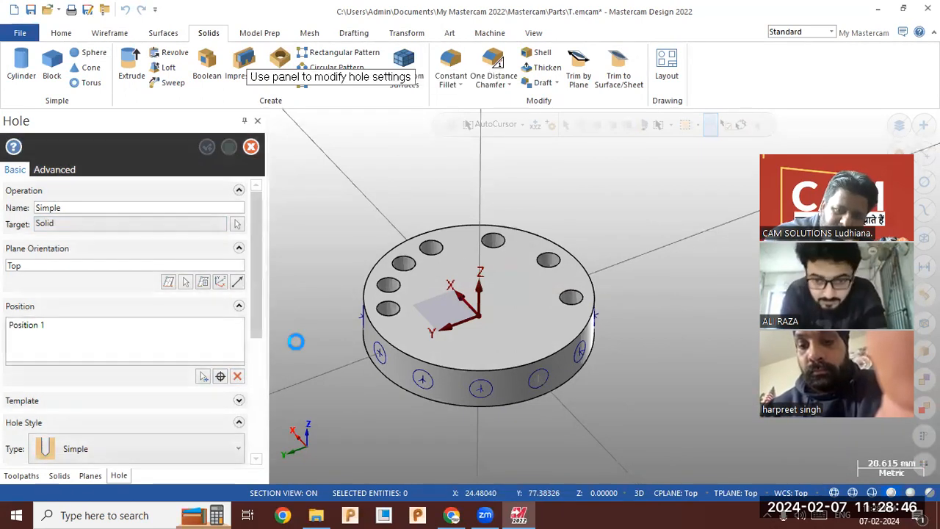
pyautogui.moveTo(535, 408); pyautogui.dragTo(542, 303, button='middle')
pyautogui.moveTo(553, 341); pyautogui.dragTo(475, 324, button='middle')
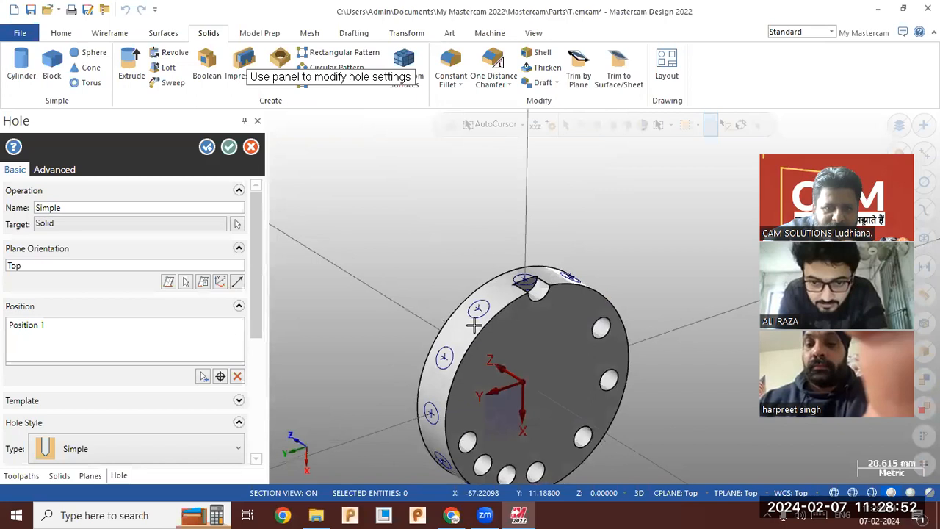
# Try orienting the rim hole to the Right plane and inspect its preview in wireframe display.
pyautogui.click(200, 282)
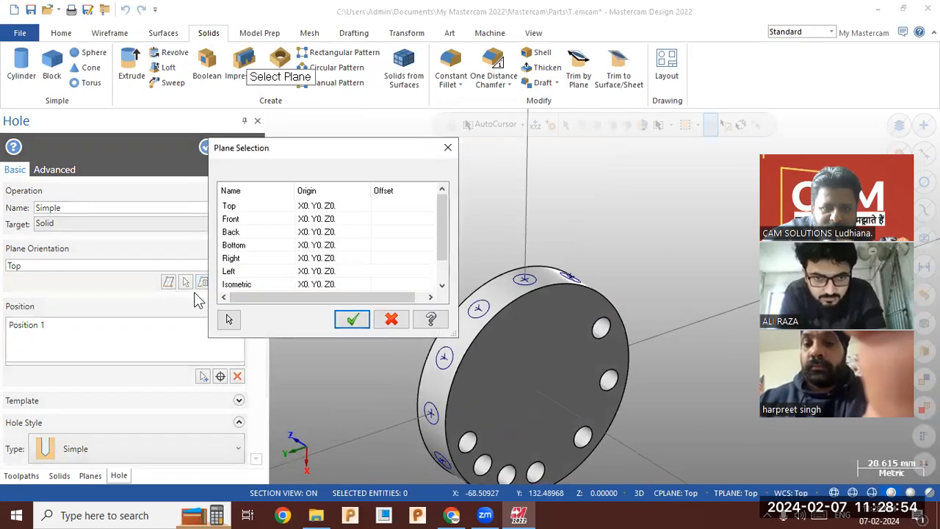
pyautogui.click(233, 260)
pyautogui.click(352, 319)
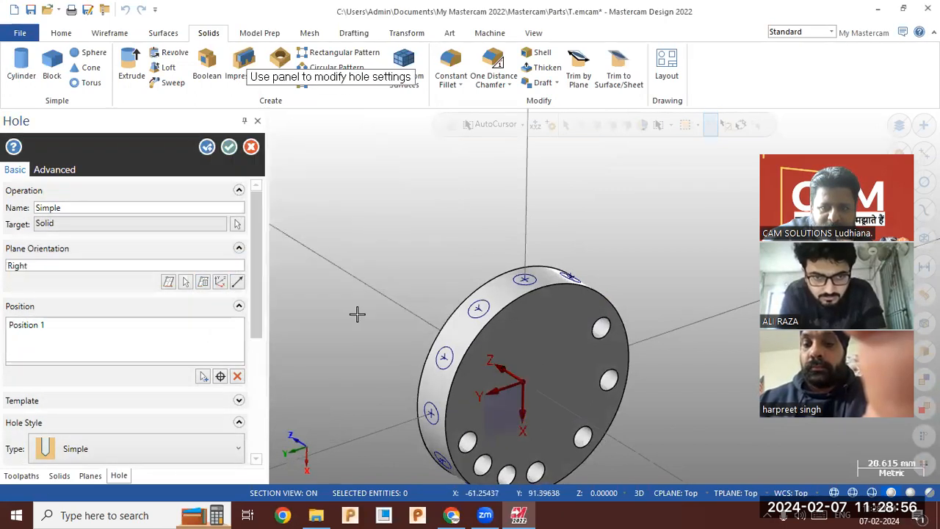
pyautogui.moveTo(428, 273); pyautogui.dragTo(309, 338, button='middle')
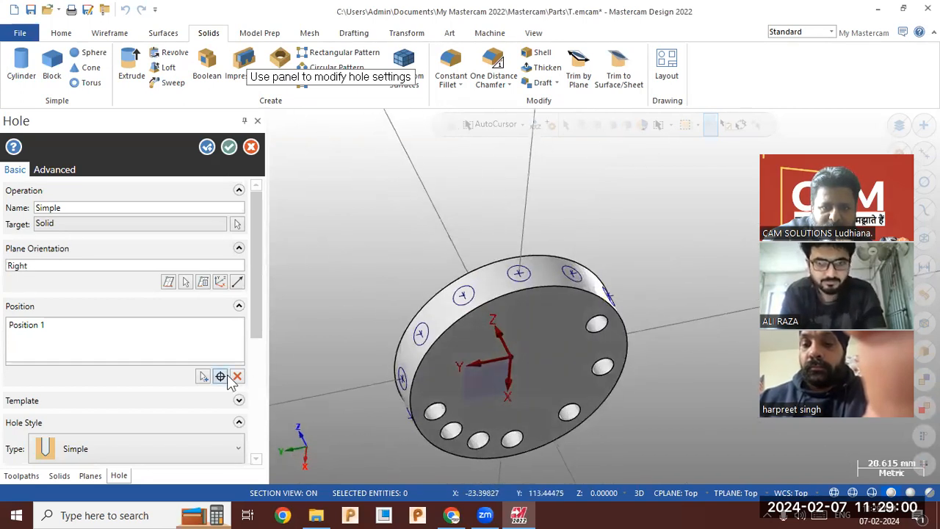
pyautogui.click(835, 493)
pyautogui.moveTo(598, 385)
pyautogui.mouseDown(button='middle')
pyautogui.moveTo(606, 348)
pyautogui.moveTo(625, 386)
pyautogui.moveTo(634, 279)
pyautogui.moveTo(515, 287)
pyautogui.moveTo(309, 263)
pyautogui.mouseUp(button='middle')
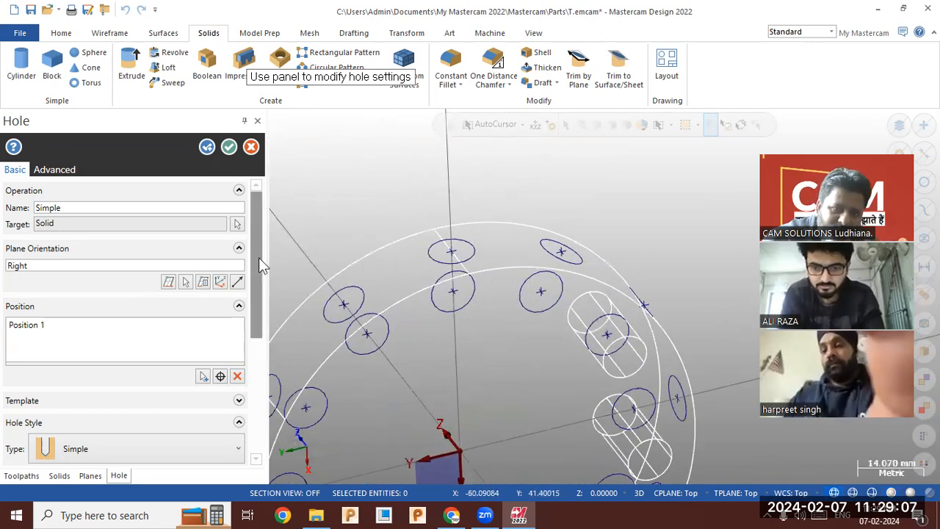
# Try the Top and Front planes for the rim hole's orientation, and inspect the result in shaded display.
pyautogui.click(202, 285)
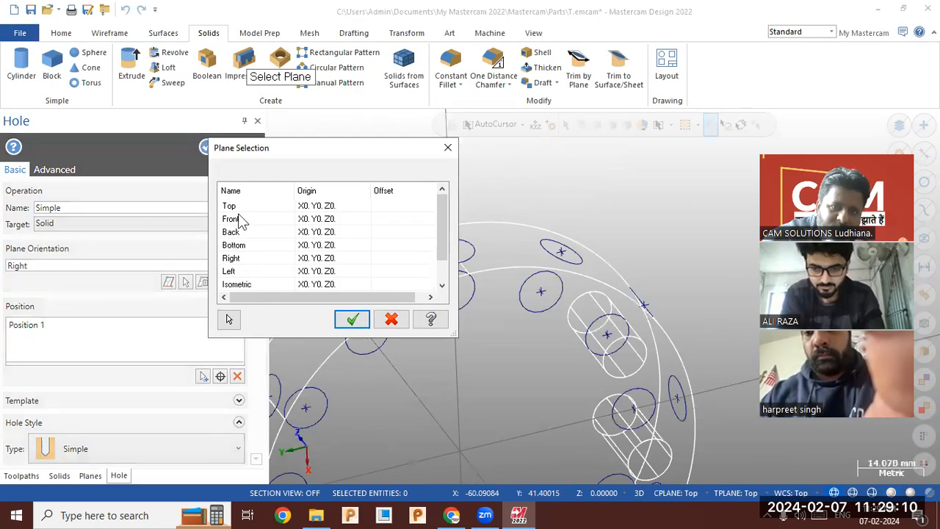
pyautogui.click(233, 205)
pyautogui.click(350, 319)
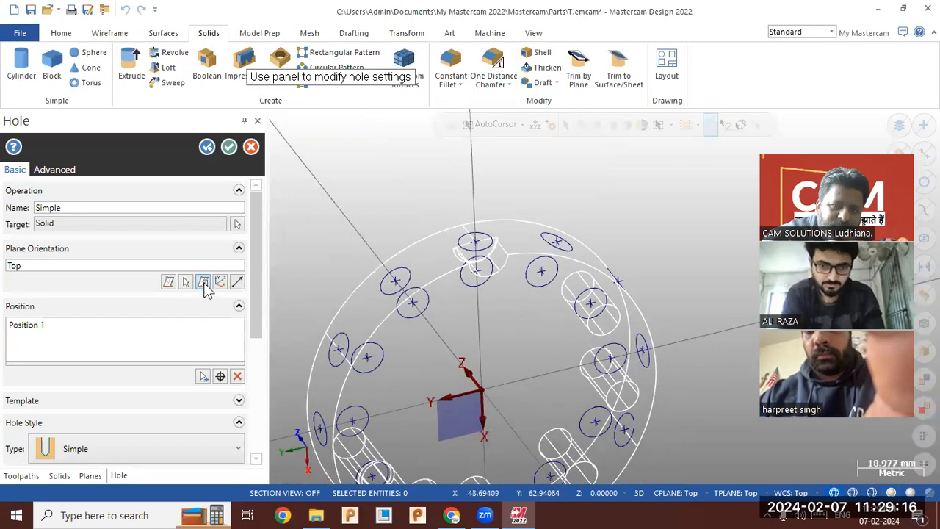
pyautogui.click(204, 284)
pyautogui.click(240, 219)
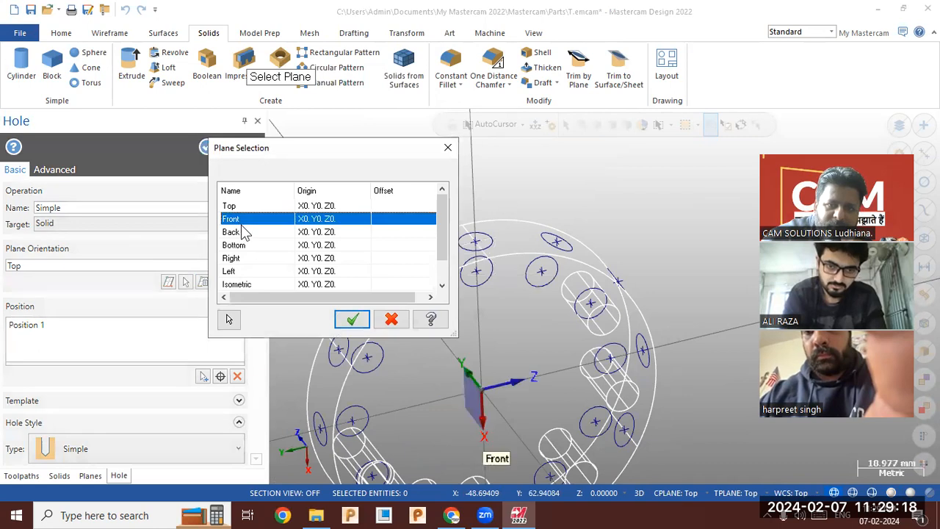
pyautogui.click(351, 318)
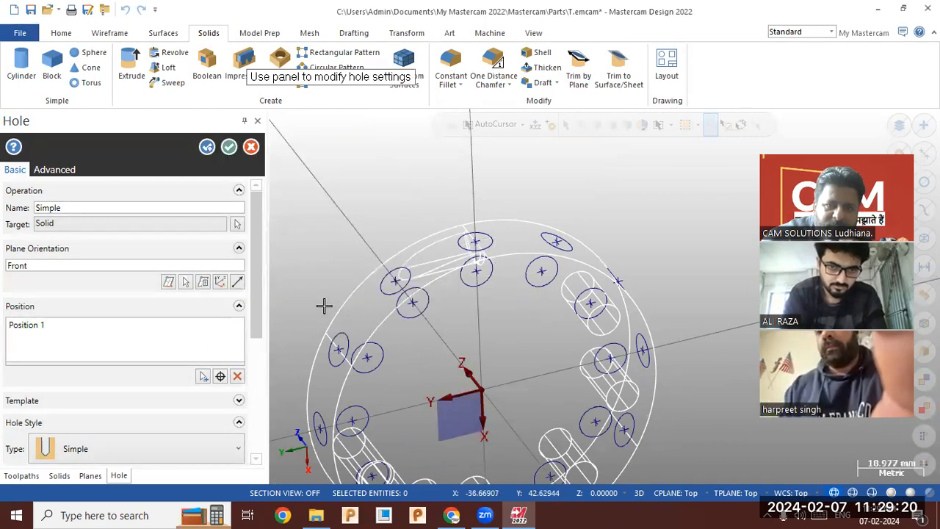
pyautogui.click(890, 492)
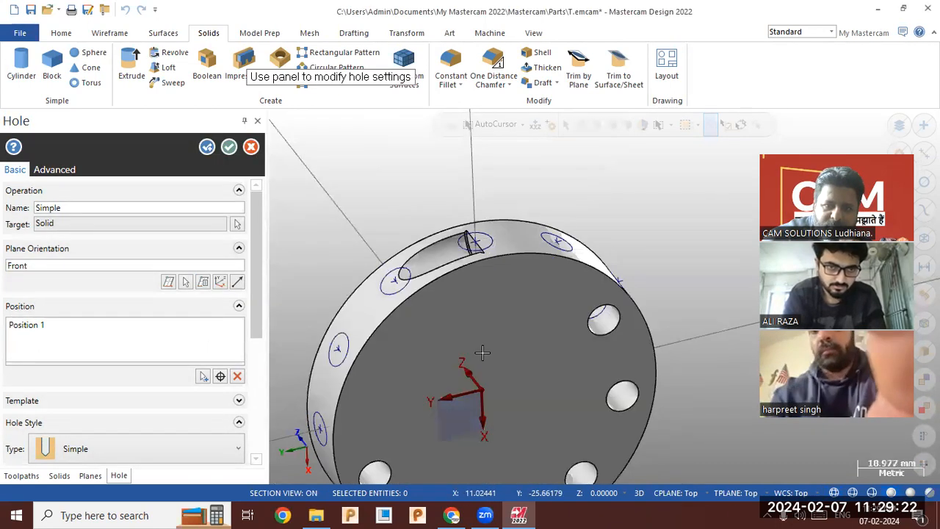
# Try the Right plane again for the rim hole and display the model as wireframe.
pyautogui.click(202, 284)
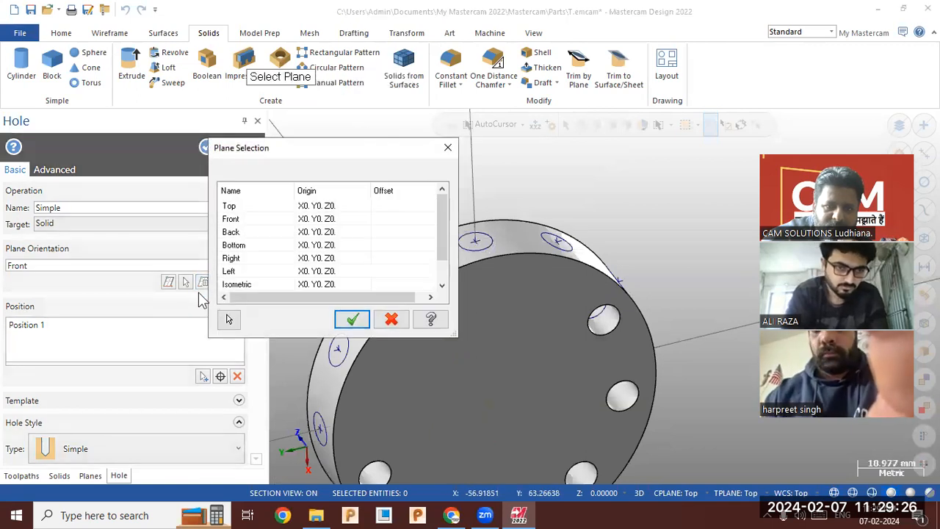
pyautogui.click(232, 258)
pyautogui.click(353, 318)
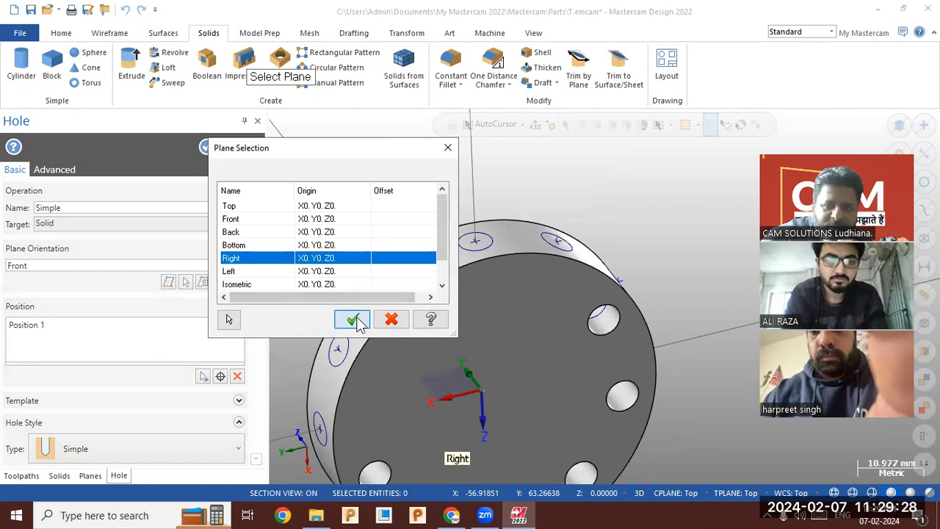
pyautogui.click(834, 491)
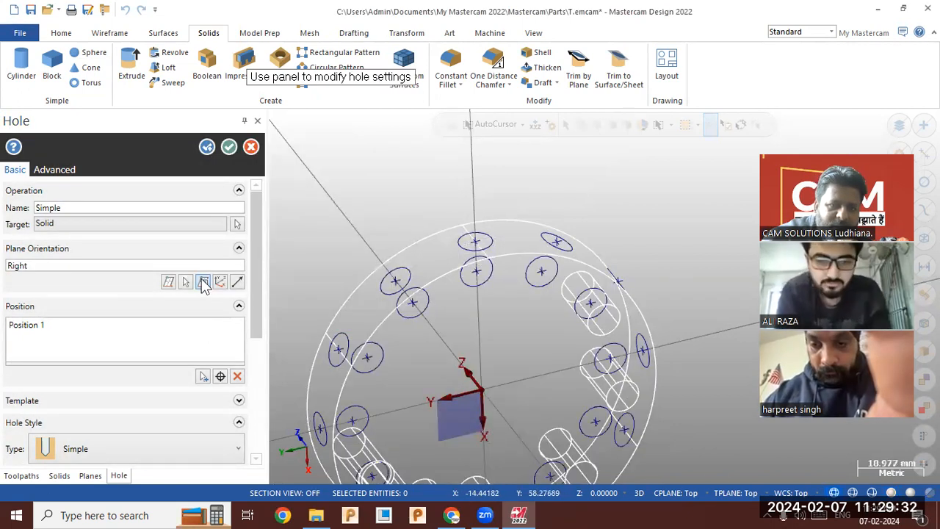
# Try the Back plane and the Bottom plane for the rim hole's orientation.
pyautogui.click(204, 283)
pyautogui.click(232, 231)
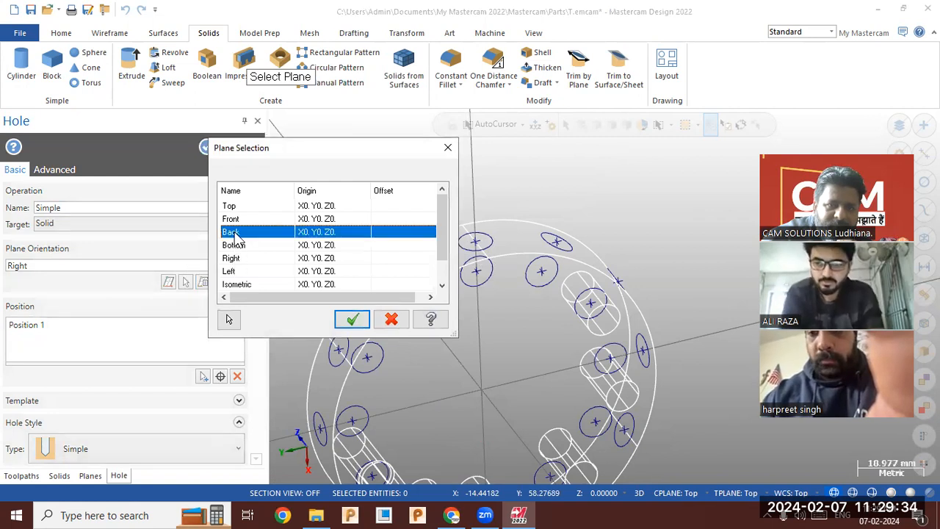
pyautogui.click(354, 318)
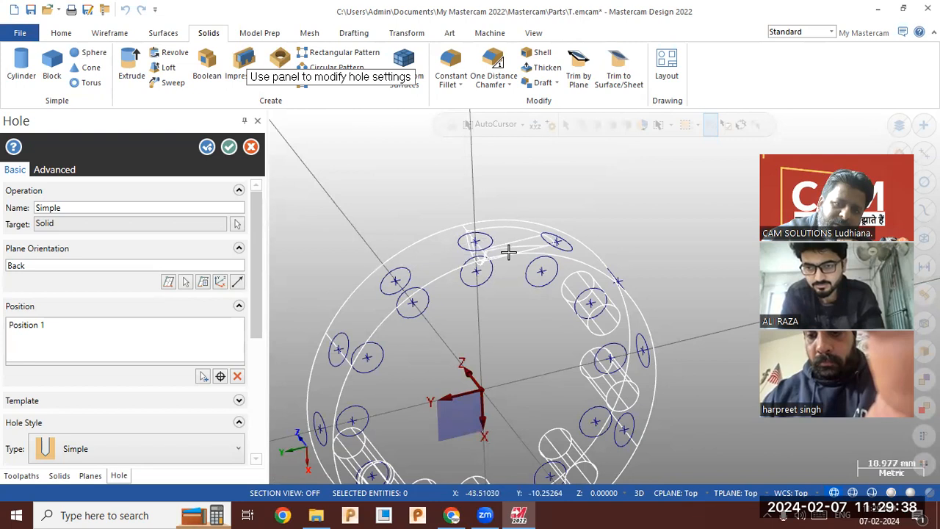
pyautogui.click(204, 282)
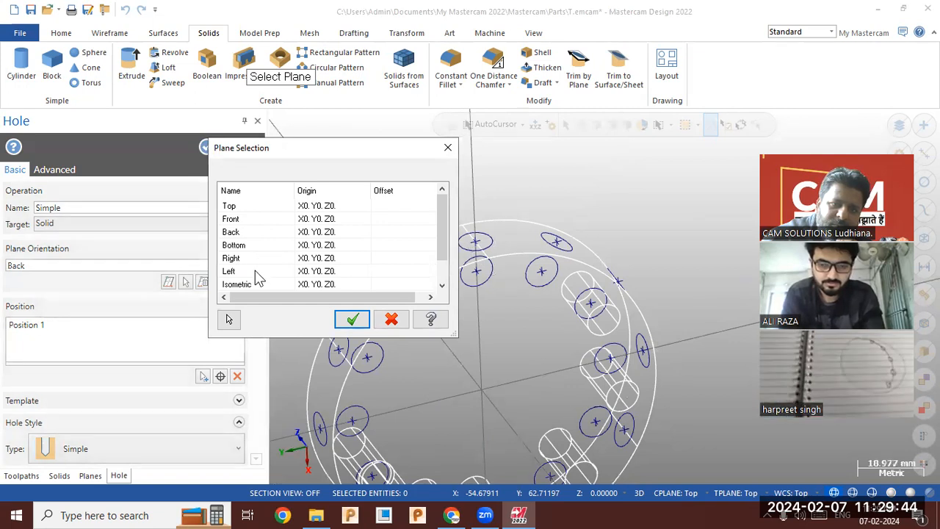
pyautogui.click(247, 245)
pyautogui.click(352, 319)
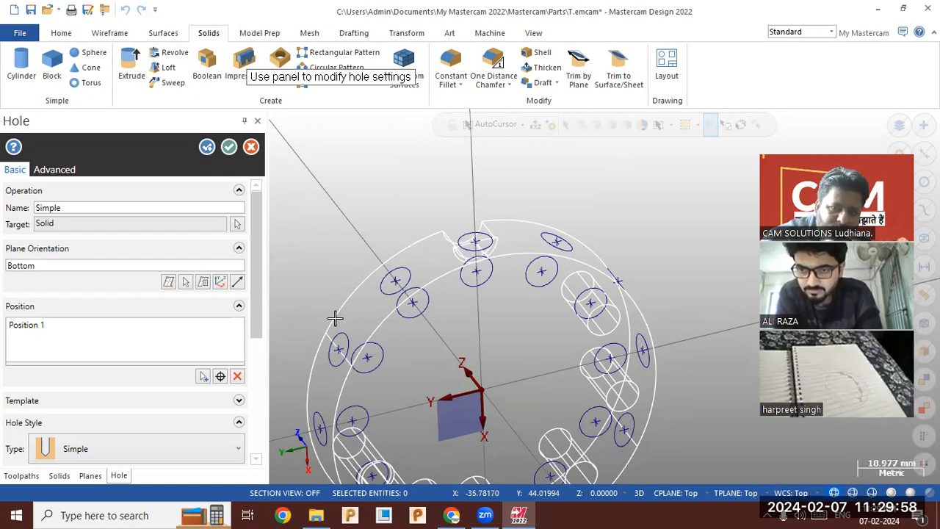
# Preview the Isometric and Left planes, try the Right plane once more for the rim hole, and cancel the hole.
pyautogui.click(203, 282)
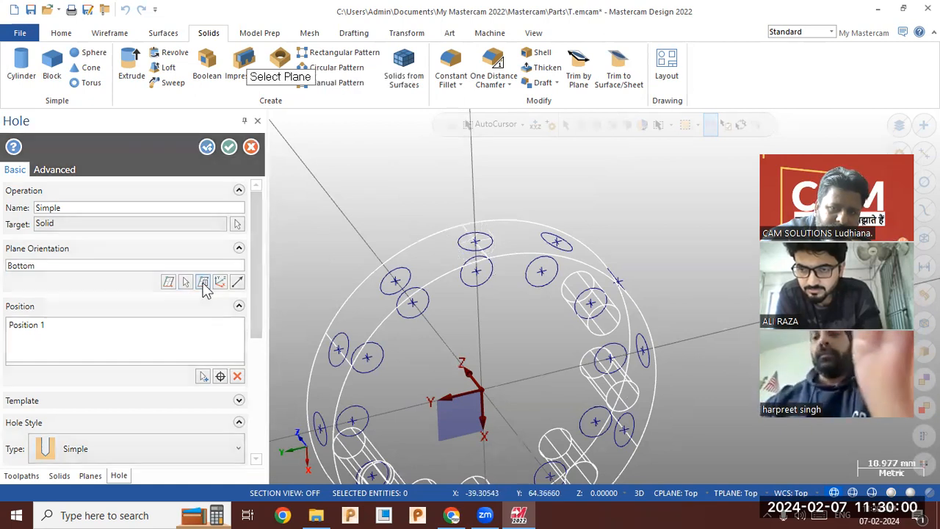
pyautogui.click(286, 285)
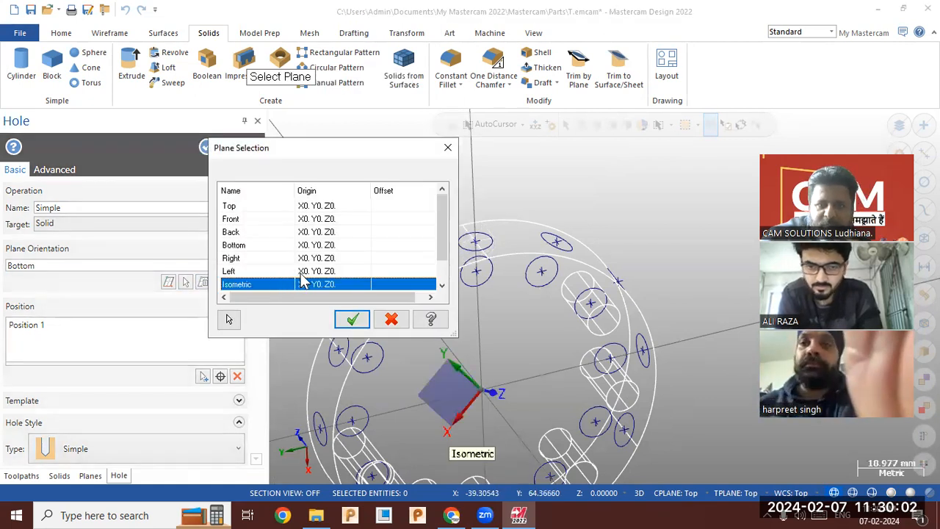
pyautogui.scroll(-1, 304, 279)
pyautogui.click(317, 248)
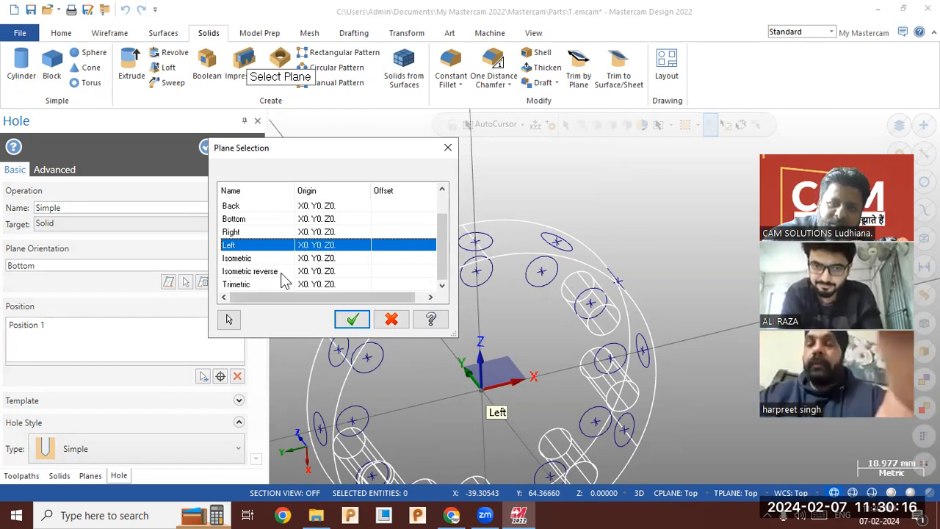
pyautogui.click(298, 260)
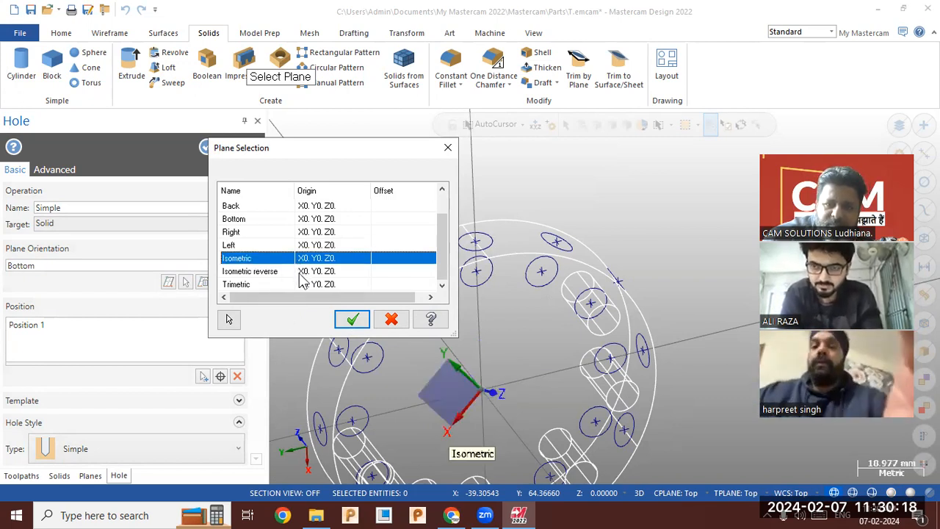
pyautogui.click(271, 231)
pyautogui.click(350, 319)
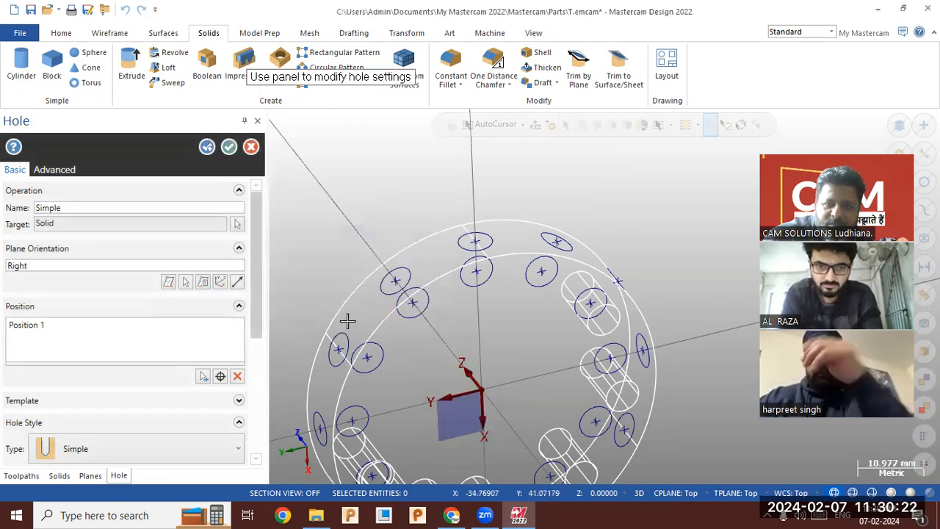
pyautogui.moveTo(430, 257); pyautogui.dragTo(342, 304, button='middle')
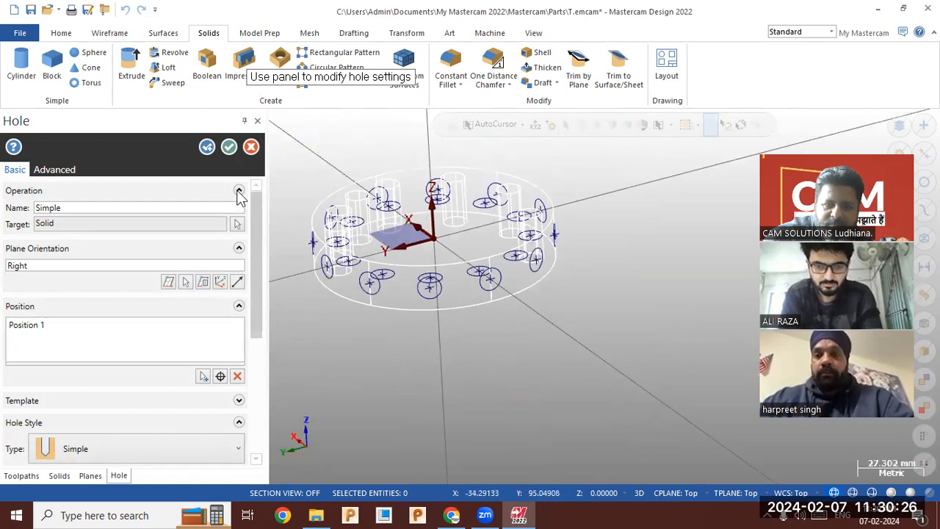
pyautogui.click(251, 147)
# Restore the shaded display and set both the construction plane and the WCS to Right.
pyautogui.click(890, 493)
pyautogui.scroll(4, 509, 302)
pyautogui.scroll(-5, 535, 315)
pyautogui.moveTo(535, 315); pyautogui.dragTo(502, 241, button='middle')
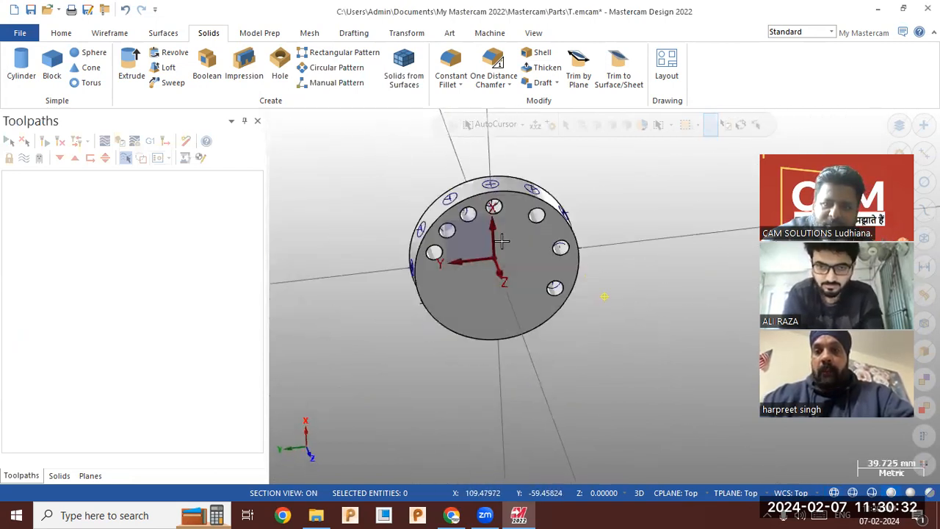
pyautogui.click(682, 496)
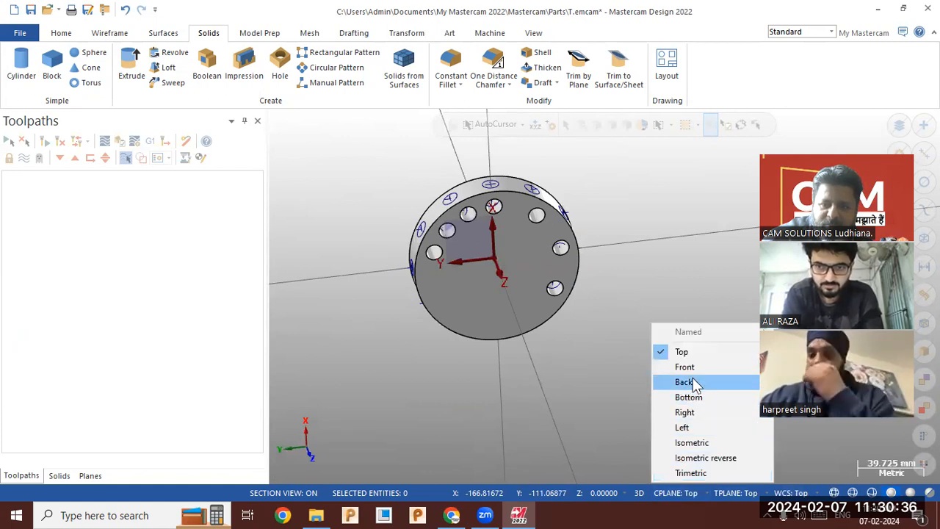
pyautogui.click(684, 412)
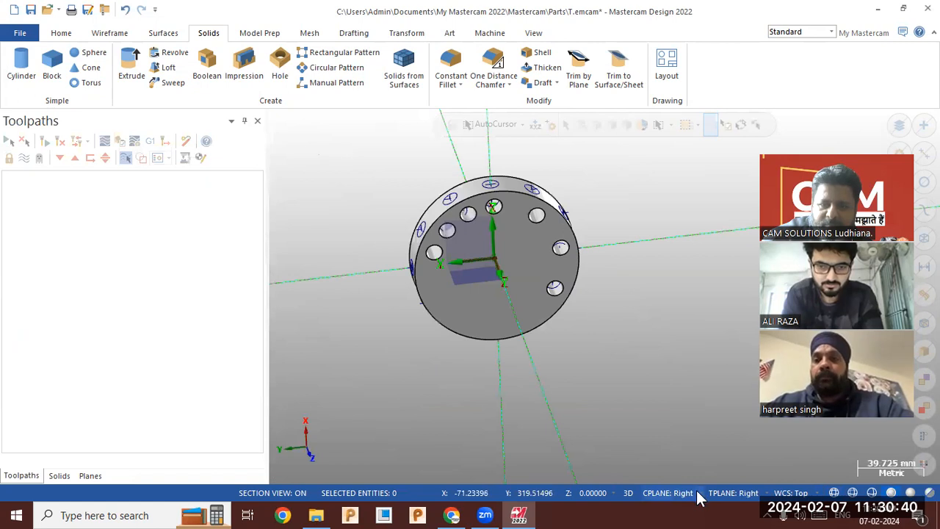
pyautogui.click(789, 493)
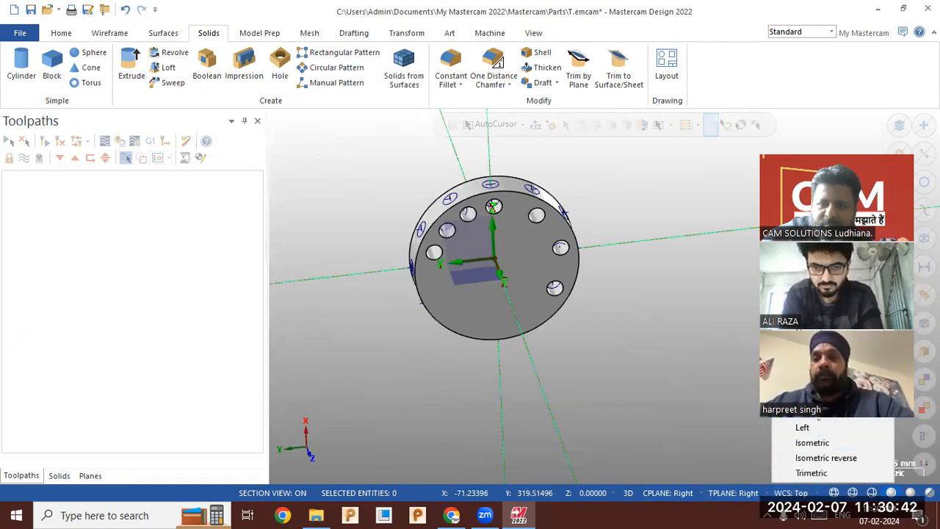
# Place a simple hole at the centre of a circle on the disc's rim and orient it to the Right plane.
pyautogui.moveTo(572, 293); pyautogui.dragTo(489, 179, button='middle')
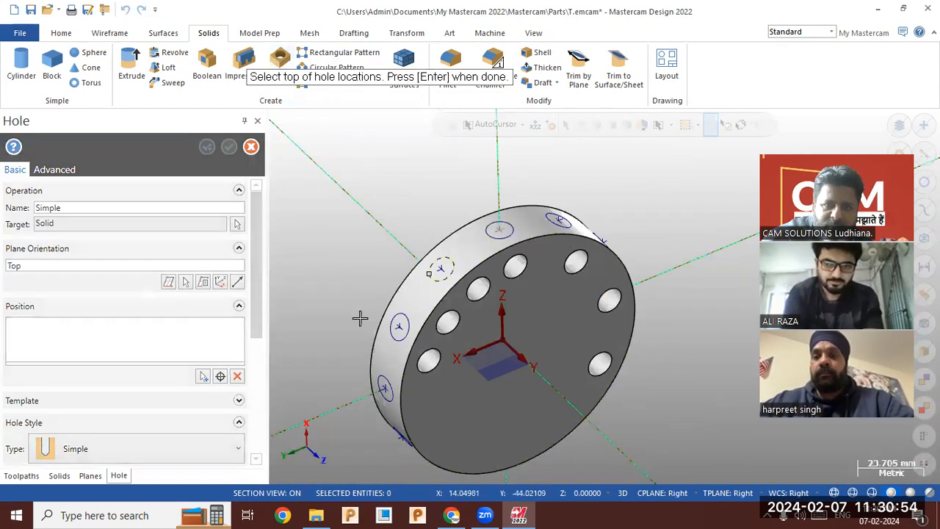
pyautogui.press('Return')
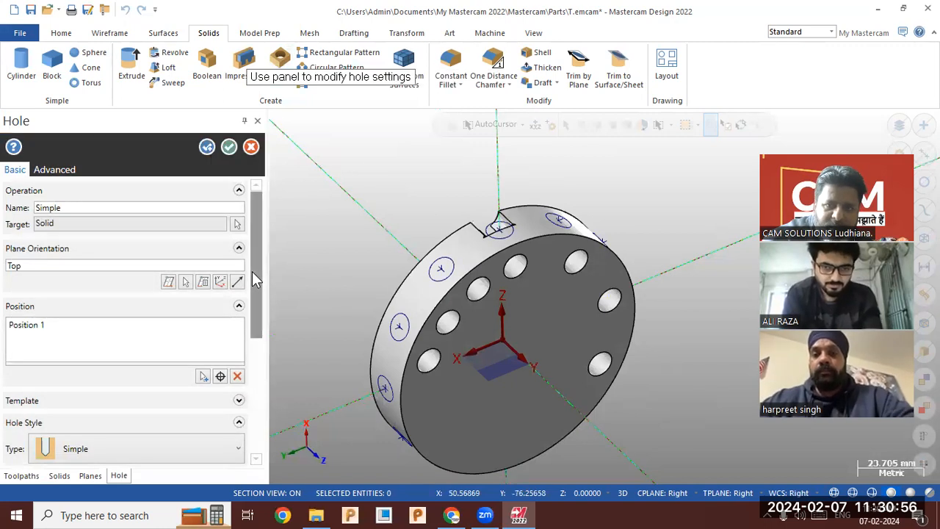
pyautogui.click(202, 285)
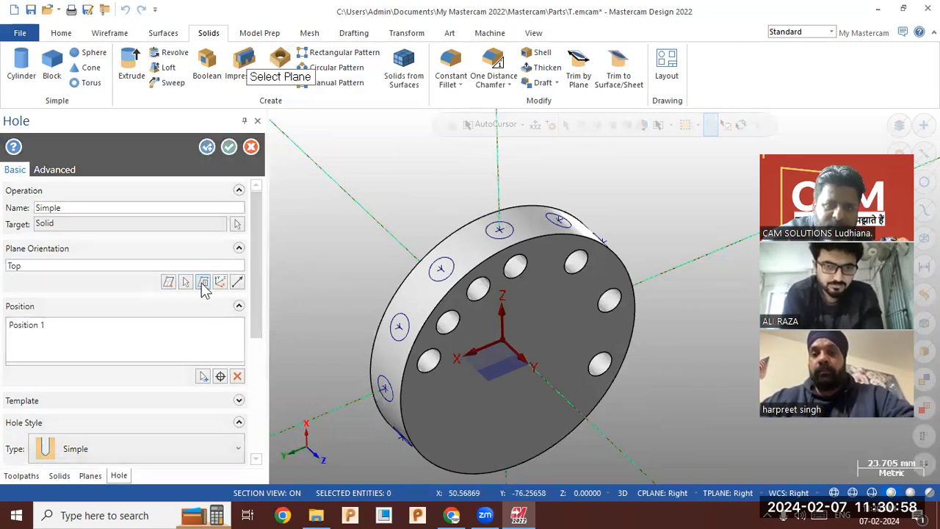
pyautogui.click(236, 258)
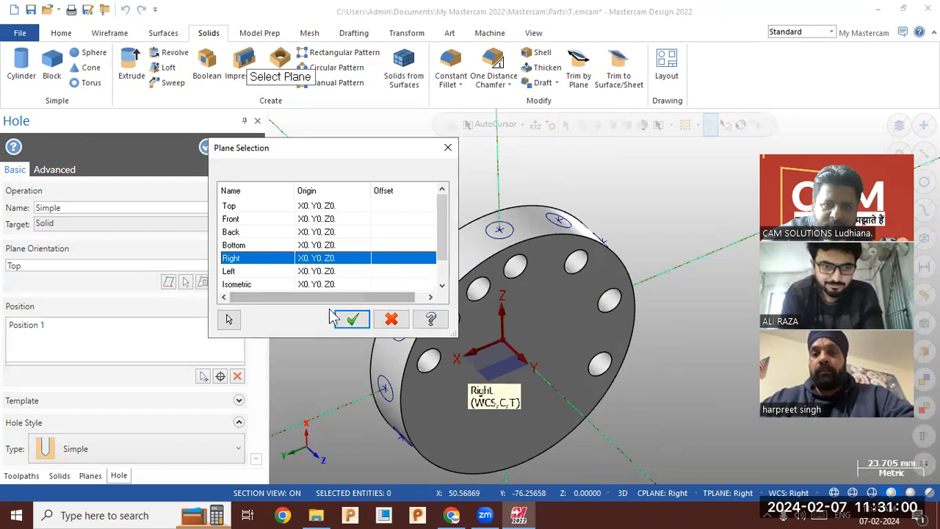
pyautogui.click(352, 319)
pyautogui.moveTo(428, 261); pyautogui.dragTo(369, 241, button='middle')
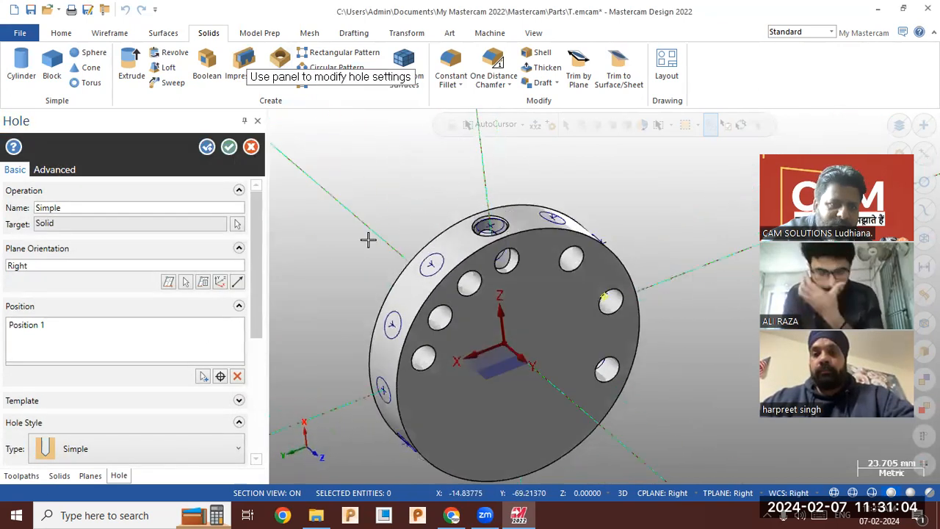
# Turn off the top chamfer, set the rim hole's diameter to 10 mm and create the hole.
pyautogui.moveTo(252, 307); pyautogui.dragTo(255, 426)
pyautogui.click(11, 415)
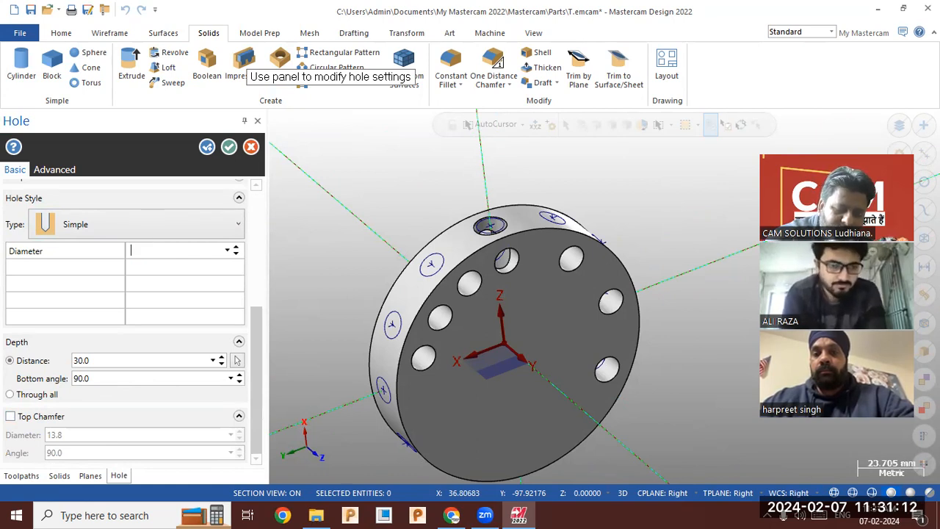
pyautogui.press('Return')
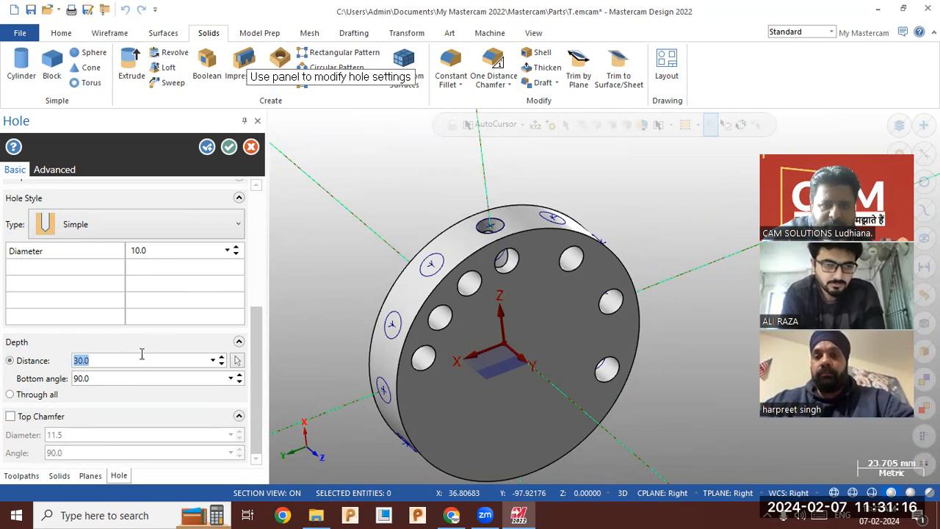
pyautogui.click(229, 146)
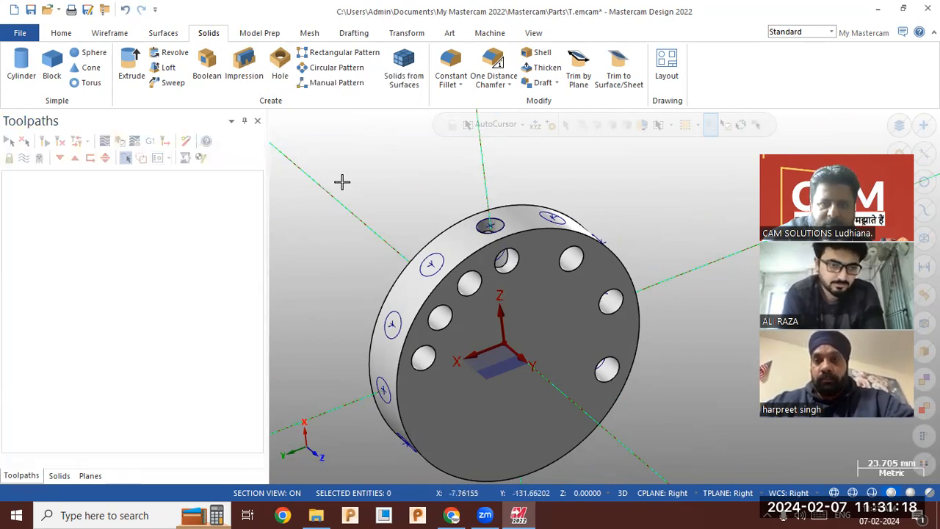
# Begin a circular pattern of the rim hole about the origin and distribute it over a full circle.
pyautogui.click(324, 71)
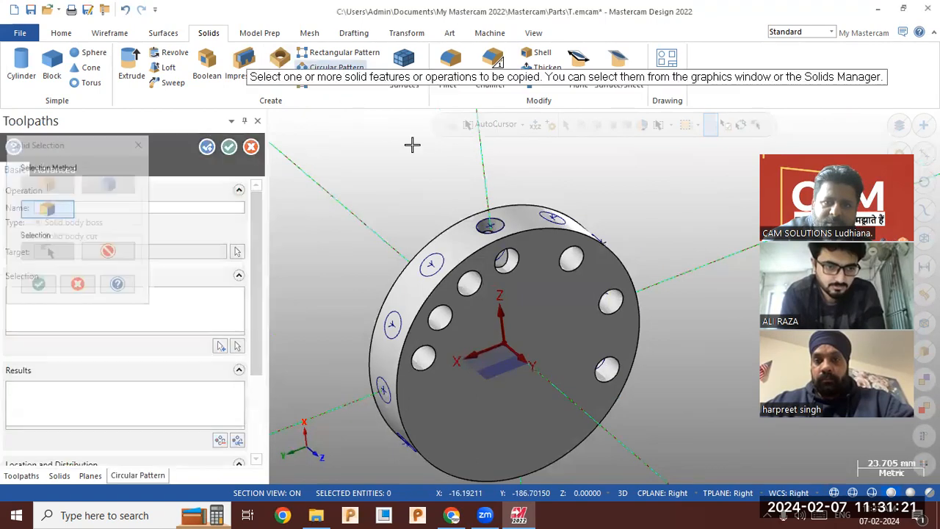
pyautogui.click(490, 225)
pyautogui.click(40, 285)
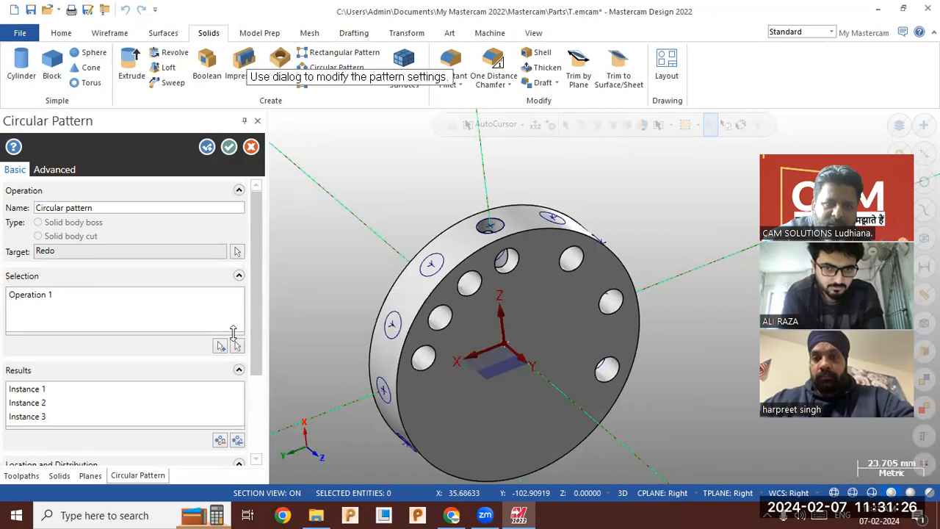
pyautogui.moveTo(252, 272); pyautogui.dragTo(264, 360)
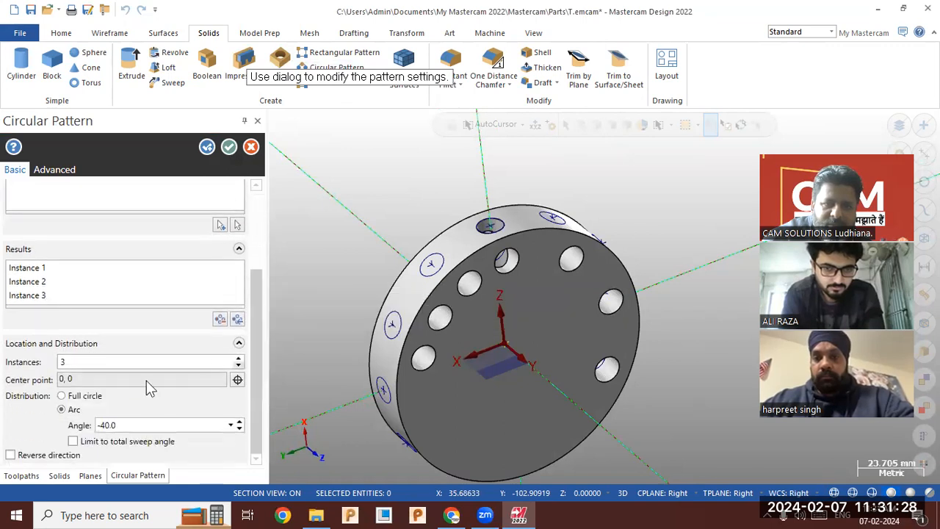
pyautogui.click(83, 395)
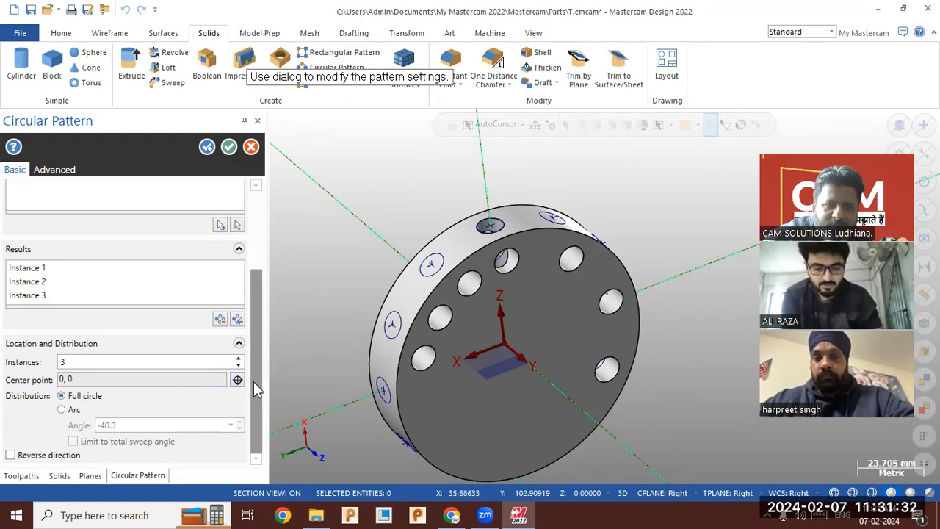
# Check which operation the pattern copies, and set both the construction plane and the WCS to Top.
pyautogui.moveTo(251, 373); pyautogui.dragTo(238, 294)
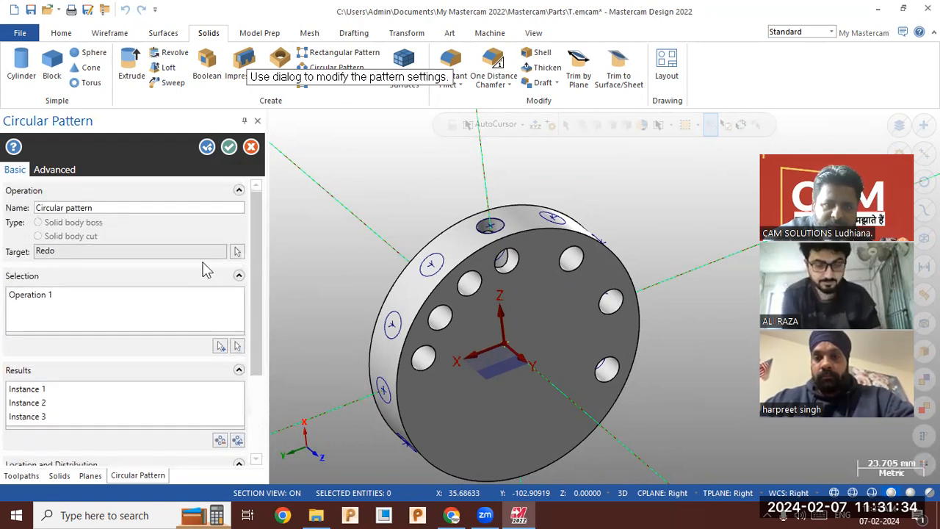
pyautogui.click(157, 296)
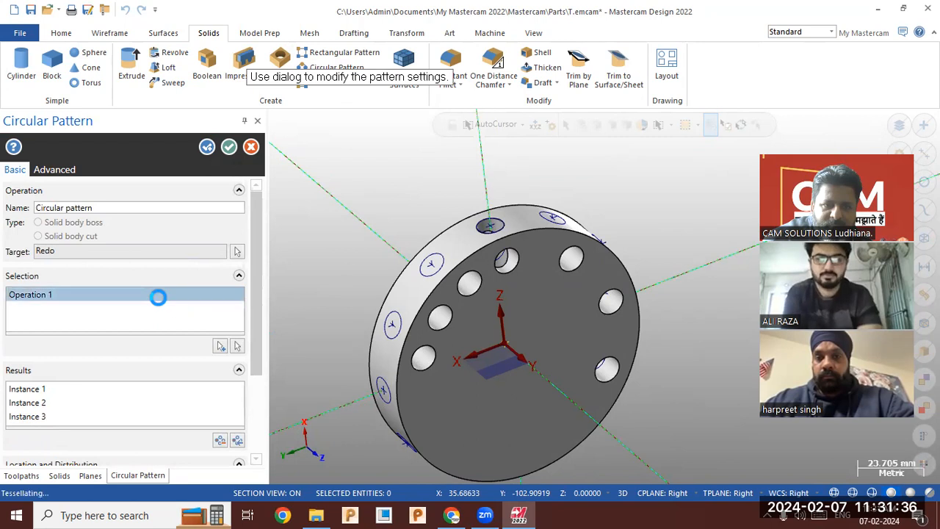
pyautogui.moveTo(262, 353); pyautogui.dragTo(261, 434)
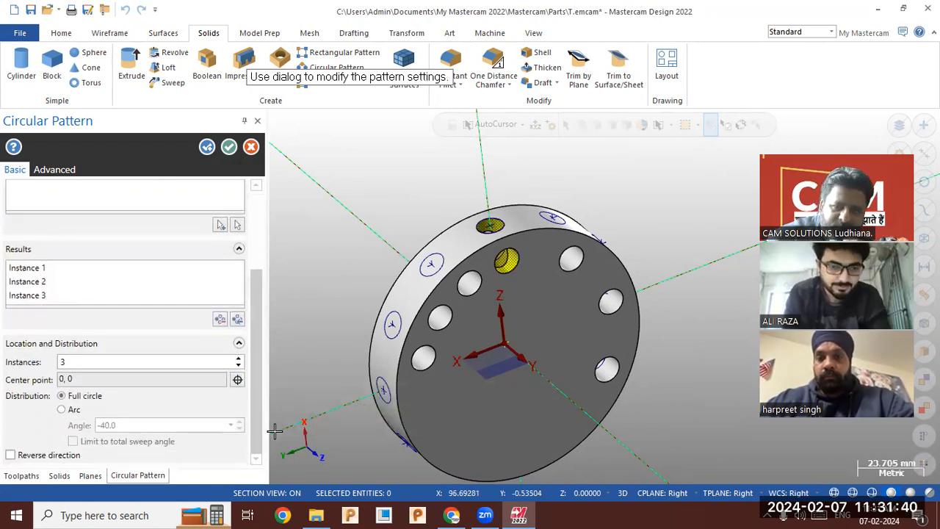
pyautogui.click(684, 493)
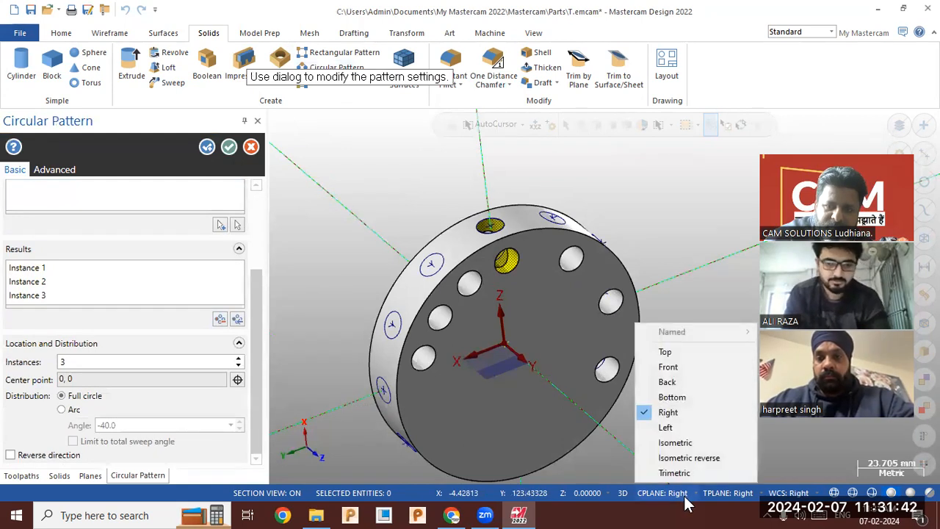
pyautogui.click(679, 352)
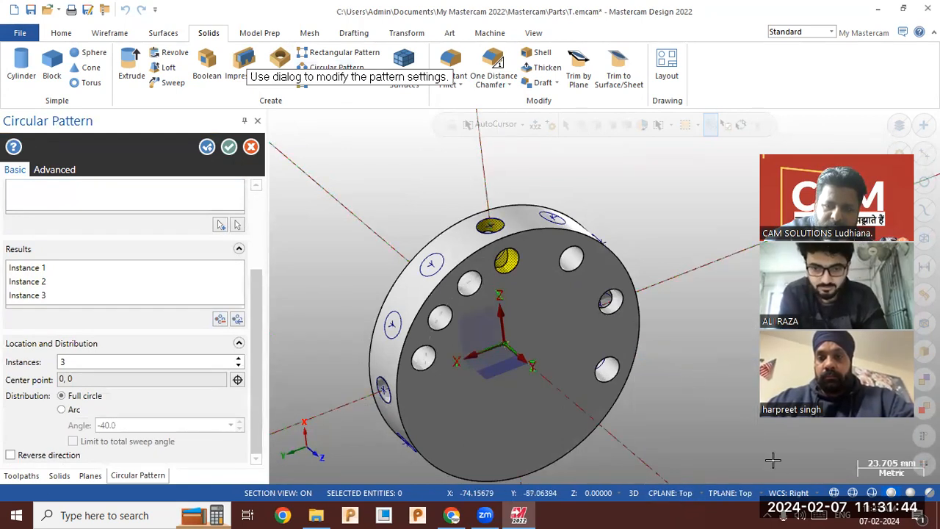
pyautogui.click(788, 492)
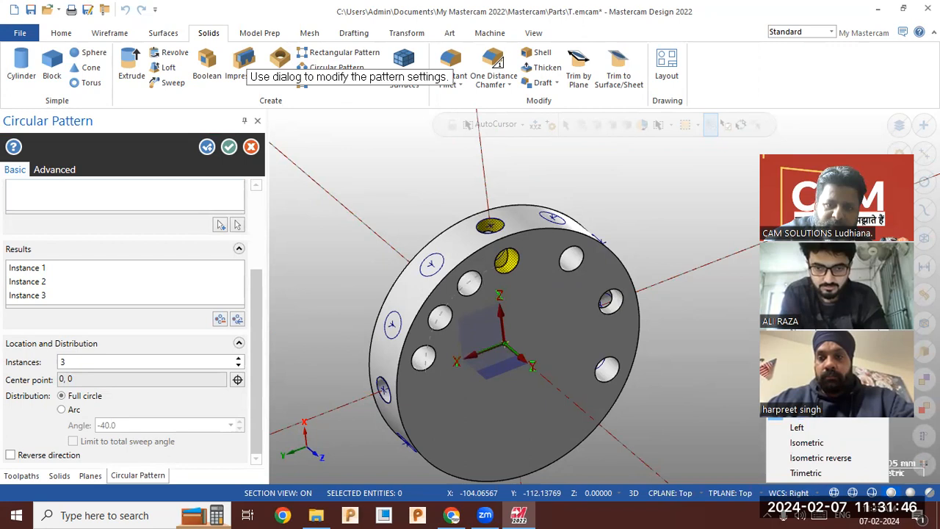
# Raise the pattern's instance count until every marked circle on the rim has a hole, and create the pattern.
pyautogui.click(238, 365)
pyautogui.click(238, 364)
pyautogui.click(238, 365)
pyautogui.click(239, 359)
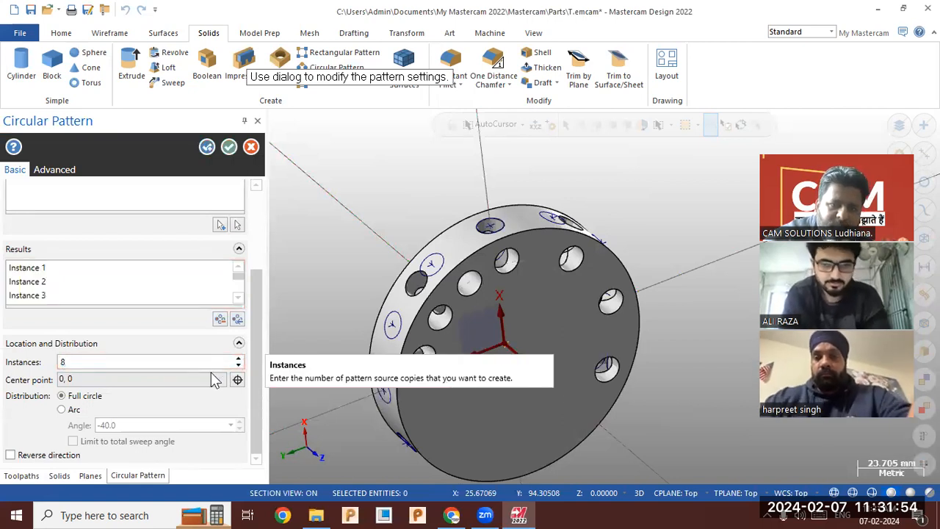
pyautogui.click(239, 360)
pyautogui.click(238, 360)
pyautogui.click(239, 359)
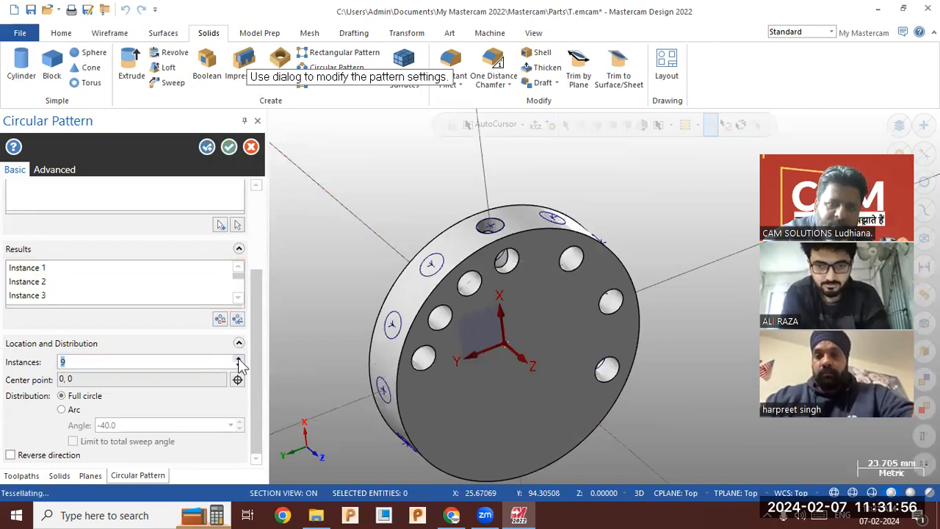
pyautogui.moveTo(373, 303); pyautogui.dragTo(252, 188, button='middle')
pyautogui.click(229, 147)
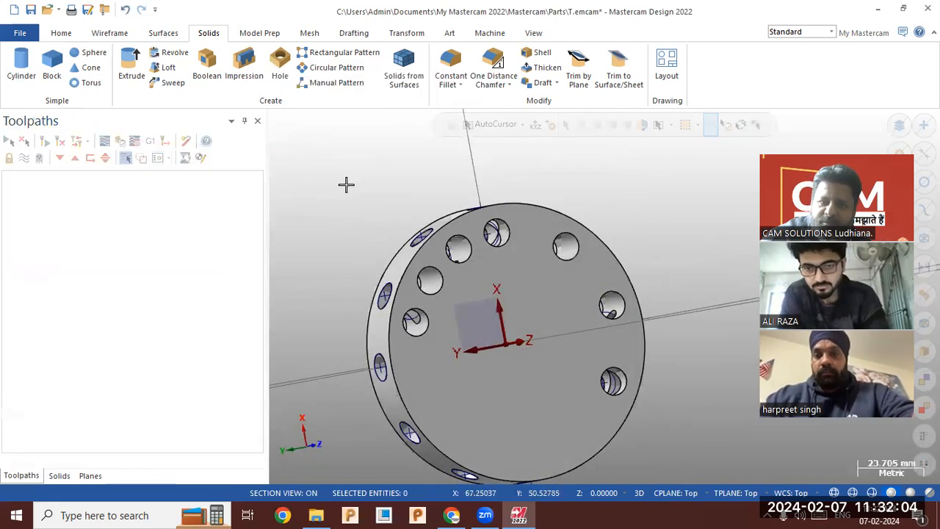
pyautogui.rightClick(445, 176)
pyautogui.click(483, 247)
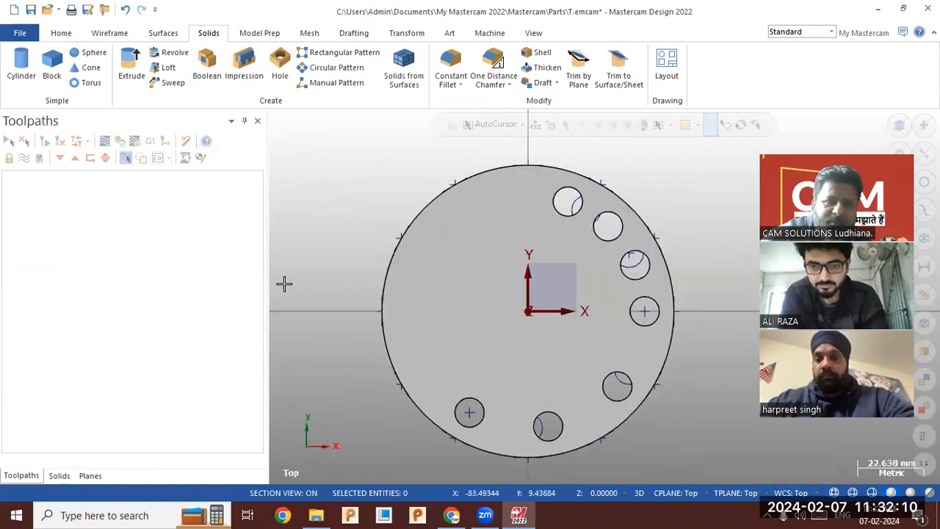
pyautogui.click(102, 38)
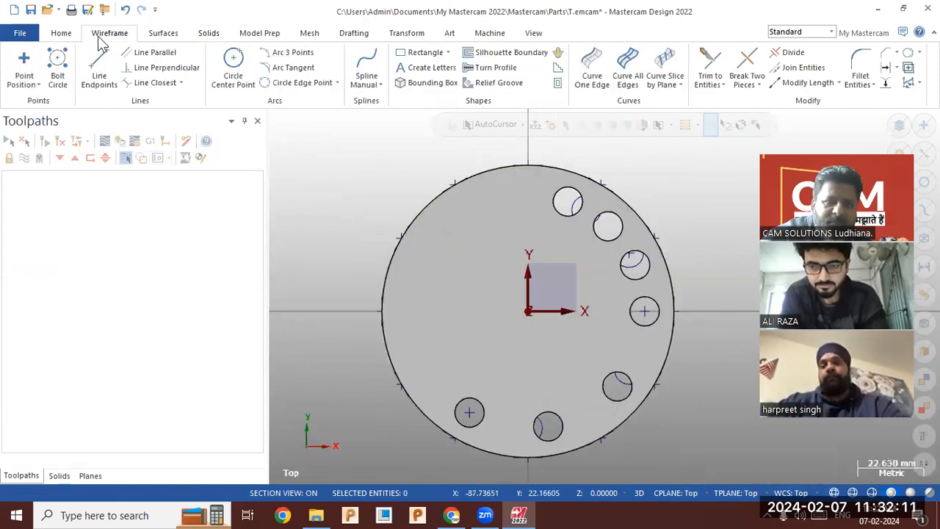
pyautogui.click(286, 52)
pyautogui.click(434, 344)
pyautogui.click(441, 279)
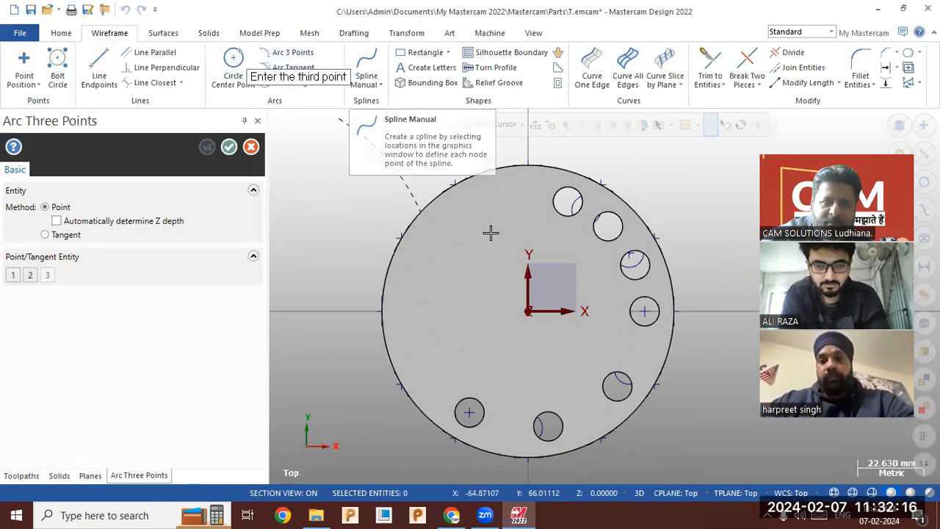
pyautogui.click(834, 493)
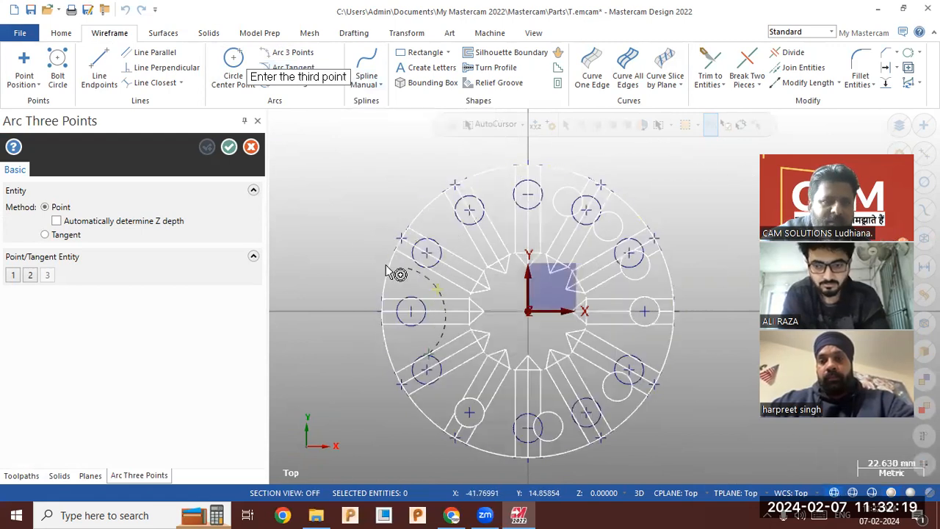
# Start a new part file and draw a large circle centred on the origin.
pyautogui.click(14, 9)
pyautogui.click(508, 283)
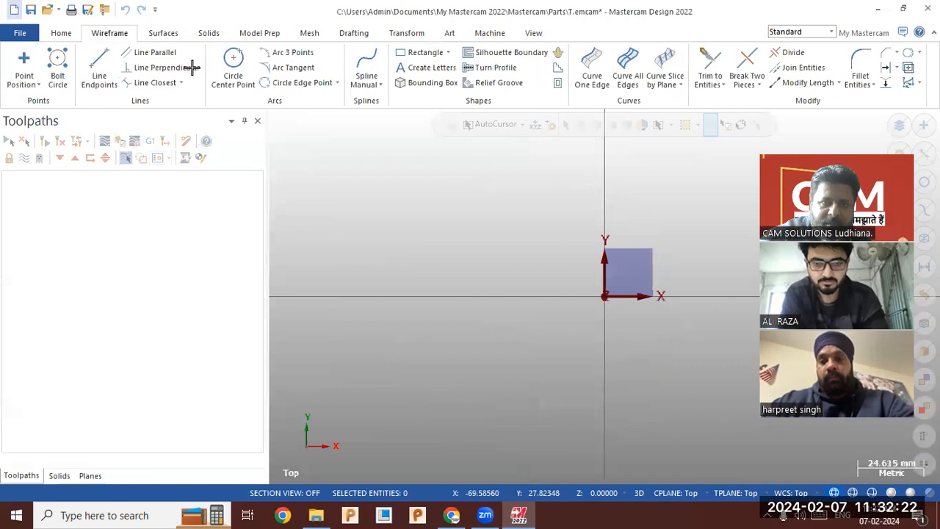
pyautogui.click(606, 298)
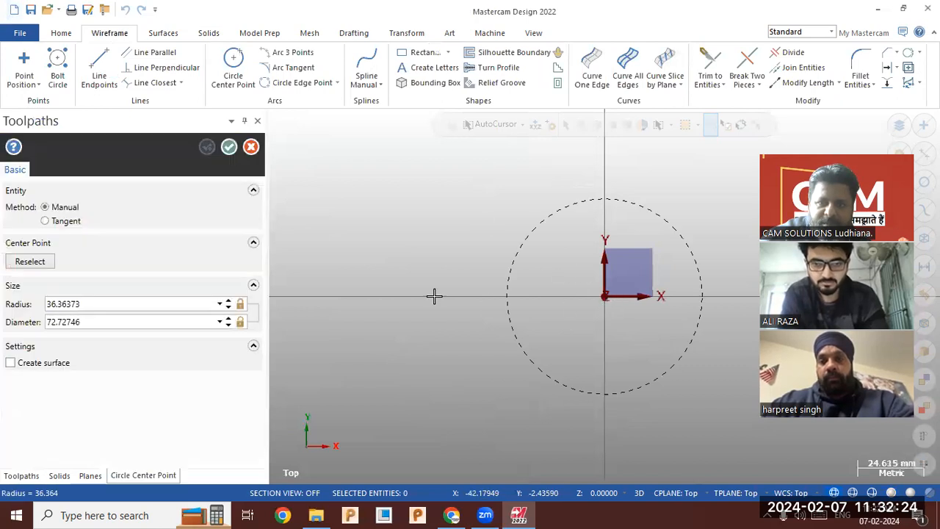
pyautogui.click(430, 296)
pyautogui.scroll(-1, 354, 308)
pyautogui.click(228, 147)
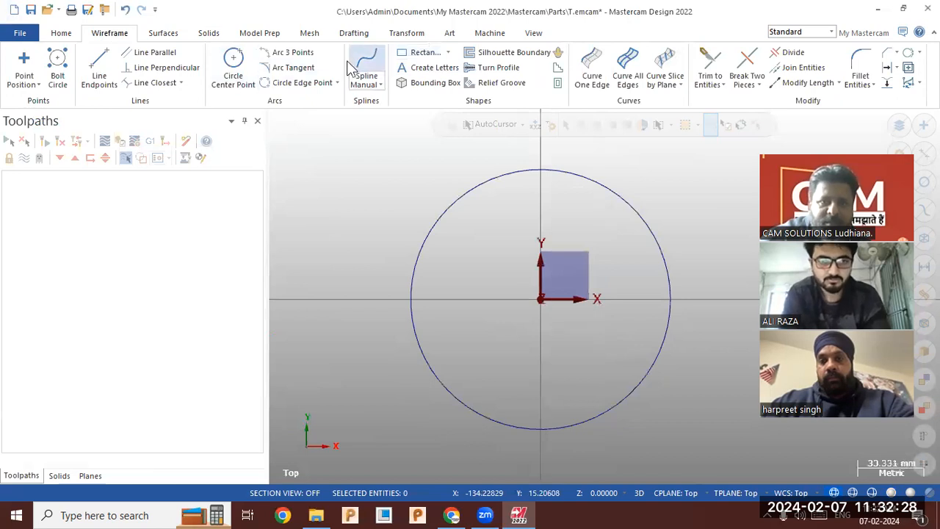
# Draw a manual spline through seven points, arching across the upper half of the circle's interior.
pyautogui.click(451, 329)
pyautogui.click(469, 261)
pyautogui.click(508, 232)
pyautogui.click(547, 215)
pyautogui.click(587, 221)
pyautogui.click(617, 249)
pyautogui.click(629, 255)
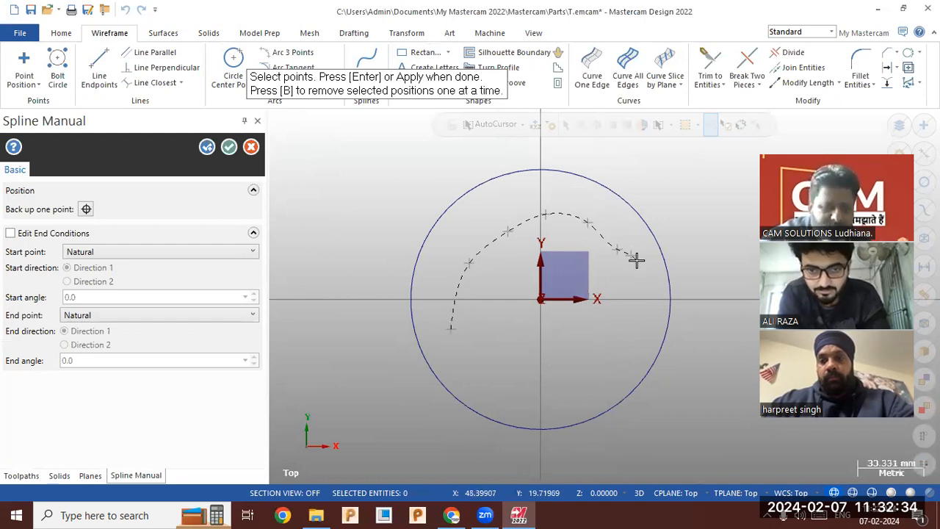
pyautogui.press('Return')
pyautogui.moveTo(566, 310); pyautogui.dragTo(640, 358, button='middle')
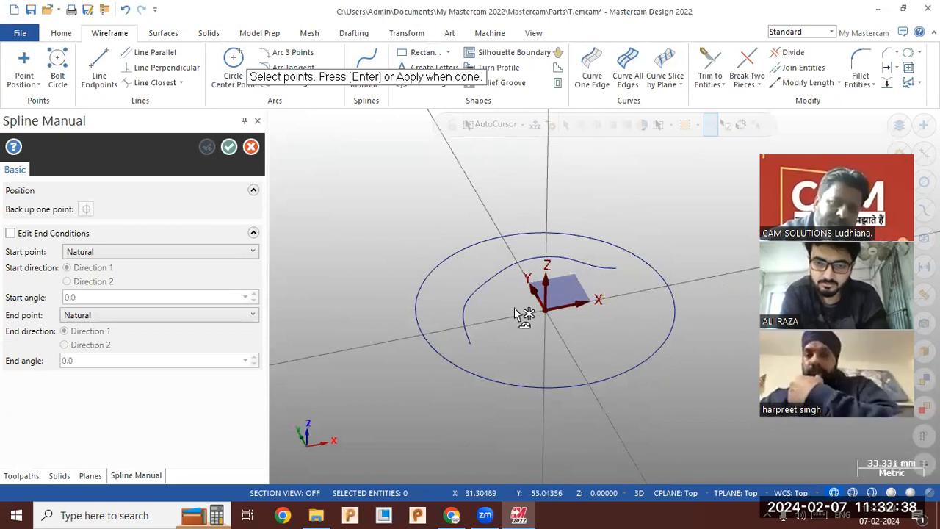
# Extrude the circle 10 mm downward in one direction as a new solid body and show it shaded.
pyautogui.click(209, 34)
pyautogui.click(130, 66)
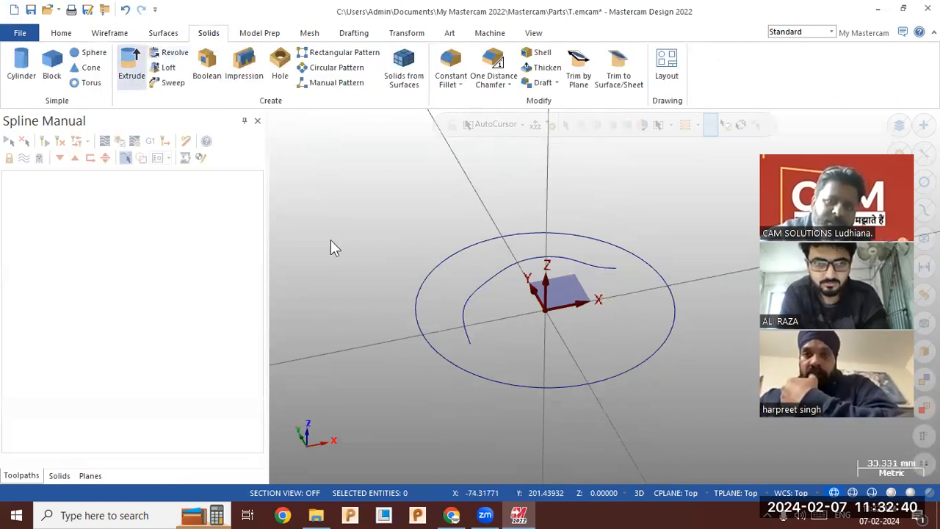
pyautogui.click(414, 301)
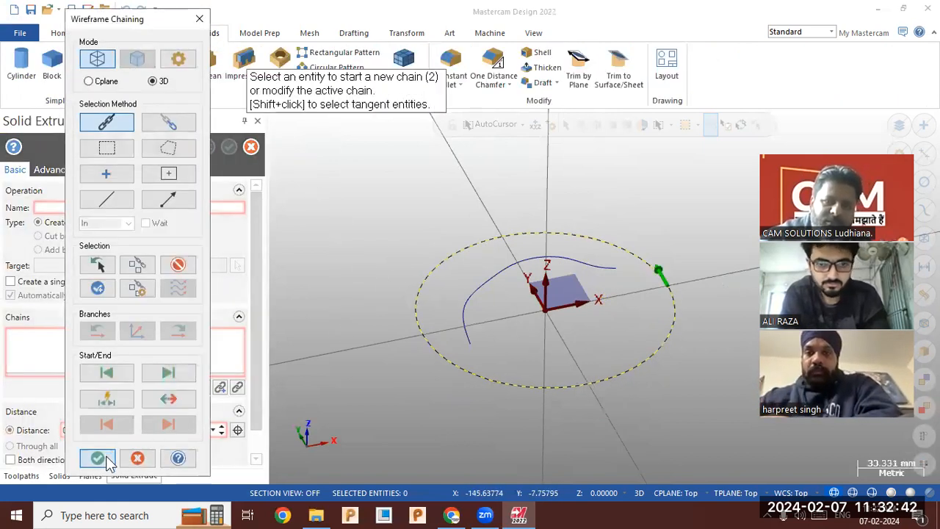
pyautogui.click(98, 457)
pyautogui.click(39, 461)
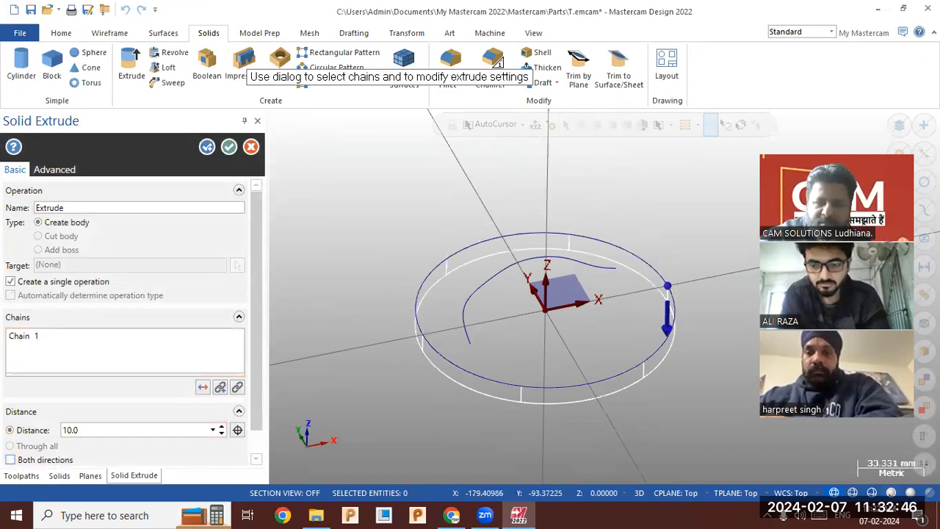
pyautogui.click(891, 492)
pyautogui.click(229, 147)
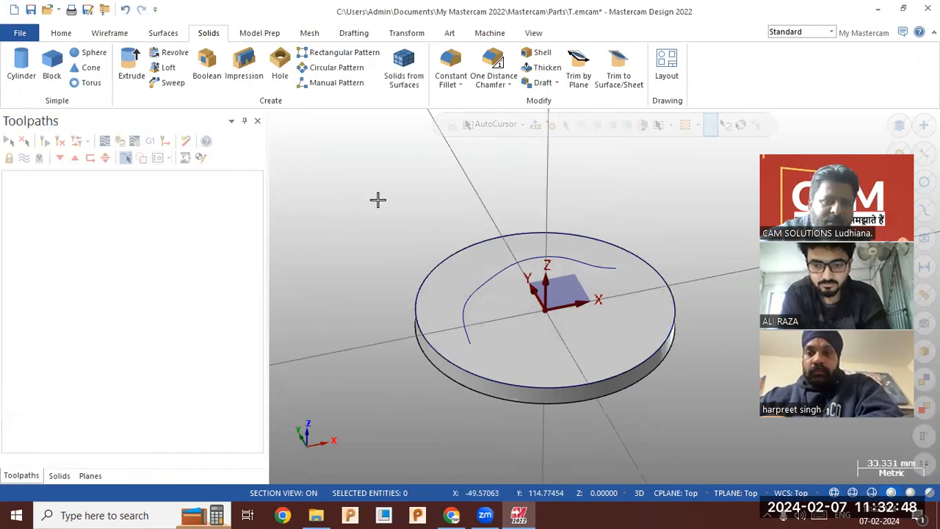
# Start segment points along the arching spline entity and set the number of points to 6.
pyautogui.click(112, 34)
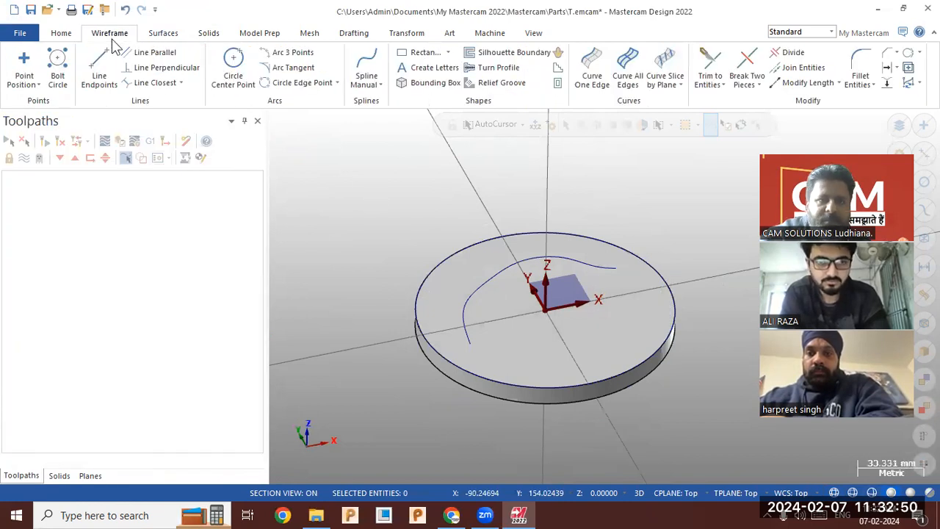
pyautogui.click(32, 86)
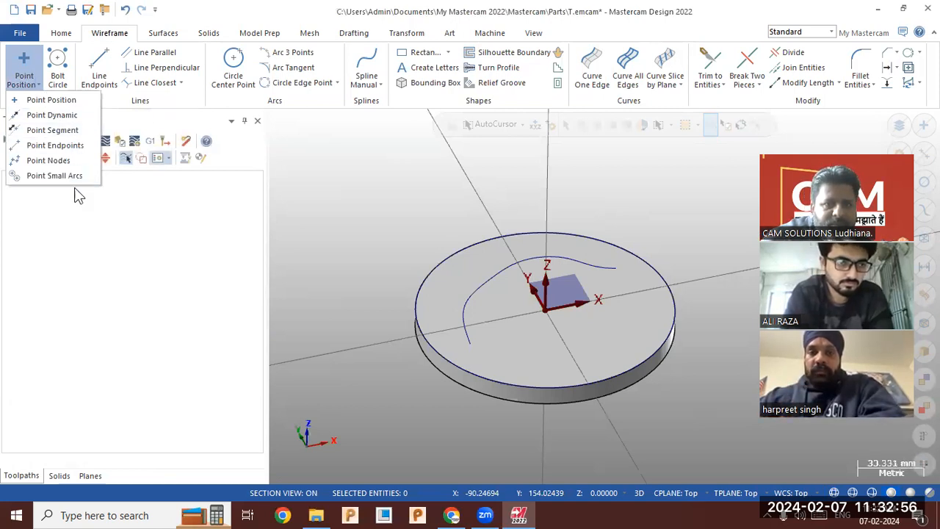
pyautogui.click(260, 182)
pyautogui.click(31, 85)
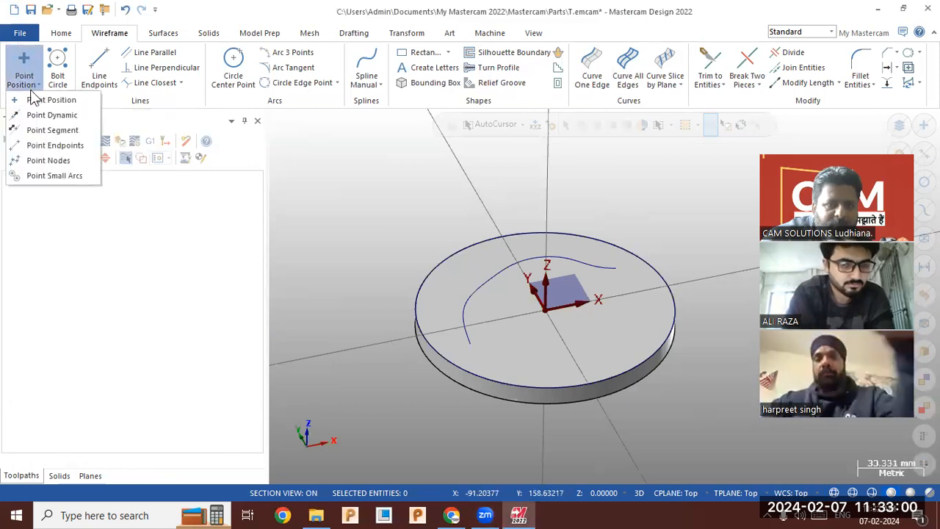
pyautogui.click(65, 132)
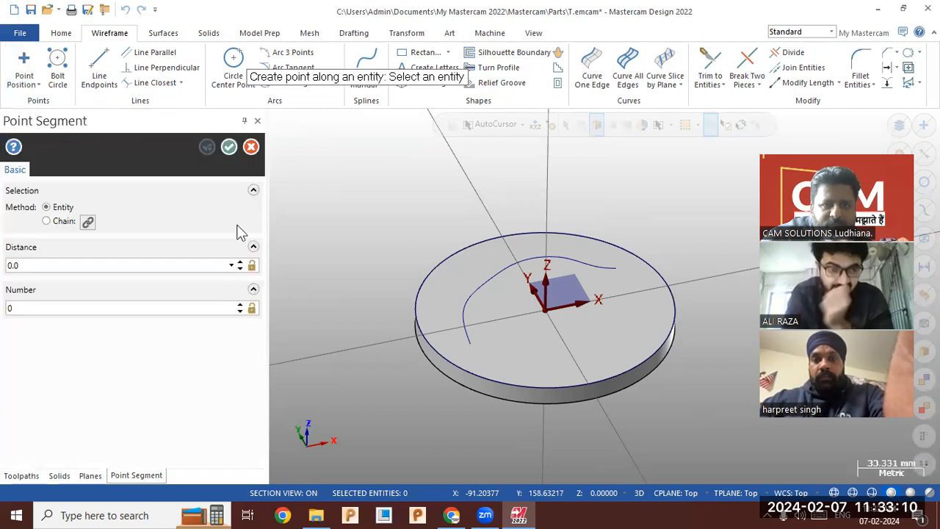
pyautogui.click(477, 293)
pyautogui.click(240, 306)
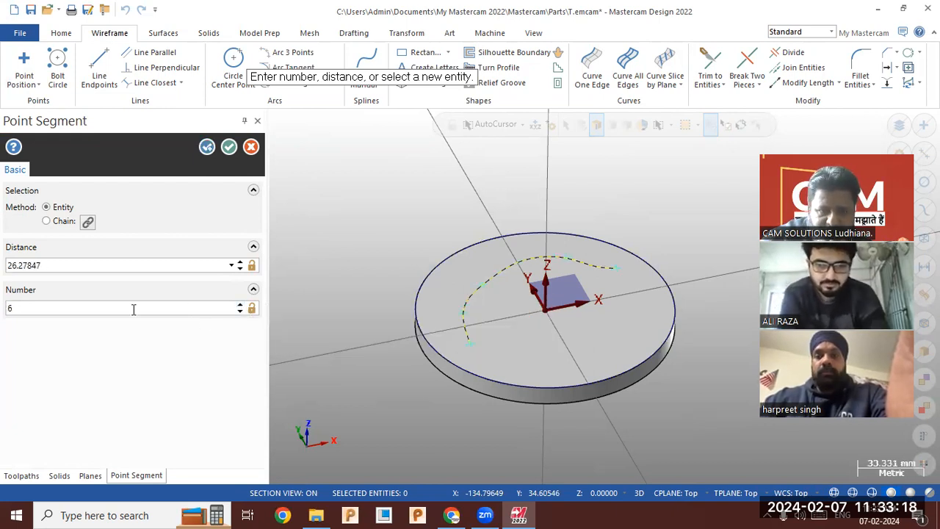
# Try a point spacing of 25.0, then return to 6 evenly spaced points and create them along the spline.
pyautogui.click(85, 268)
pyautogui.write('25.0')
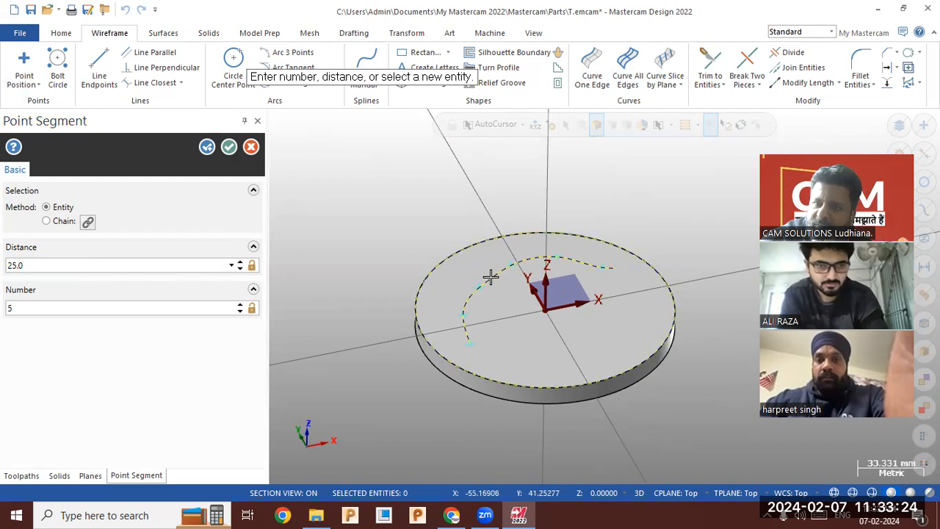
pyautogui.scroll(4, 599, 272)
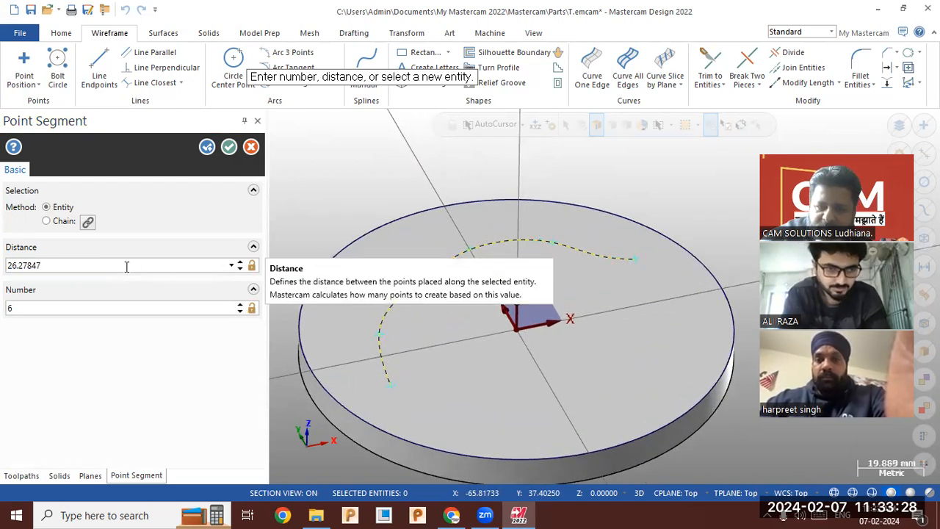
pyautogui.click(227, 145)
pyautogui.scroll(-2, 338, 157)
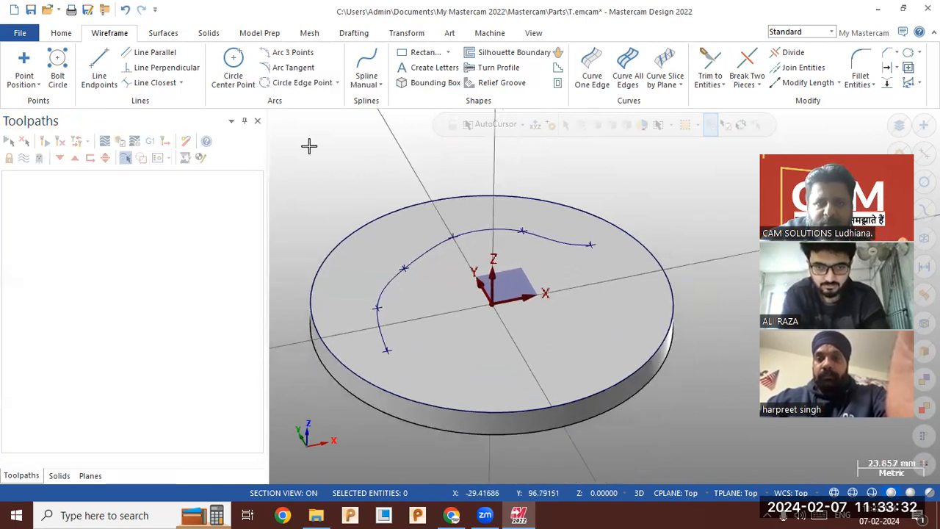
# Start a Simple hole feature on the disc and use the six spline points as the hole positions.
pyautogui.click(209, 34)
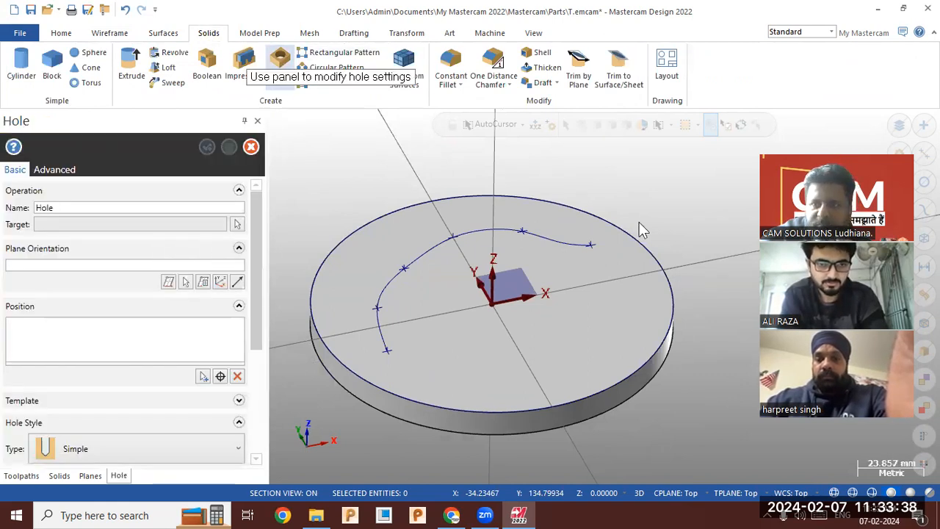
pyautogui.click(220, 376)
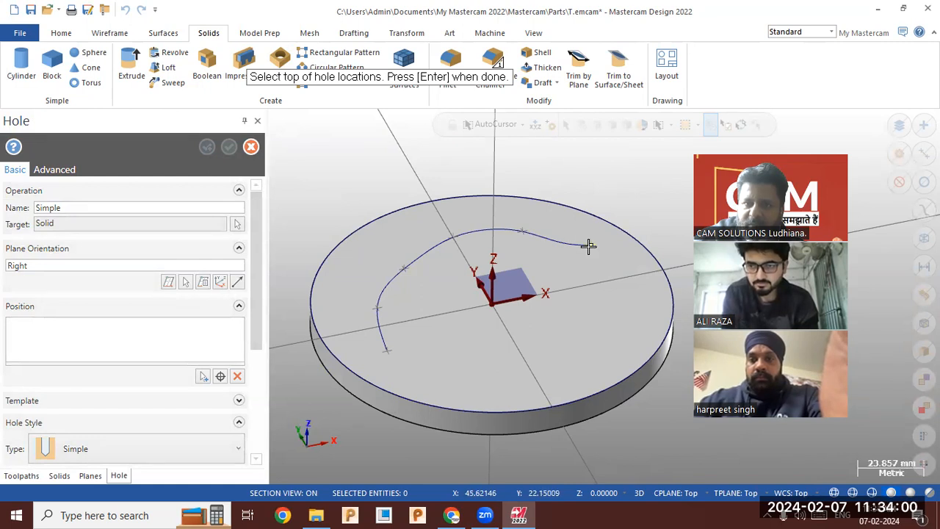
pyautogui.press('Return')
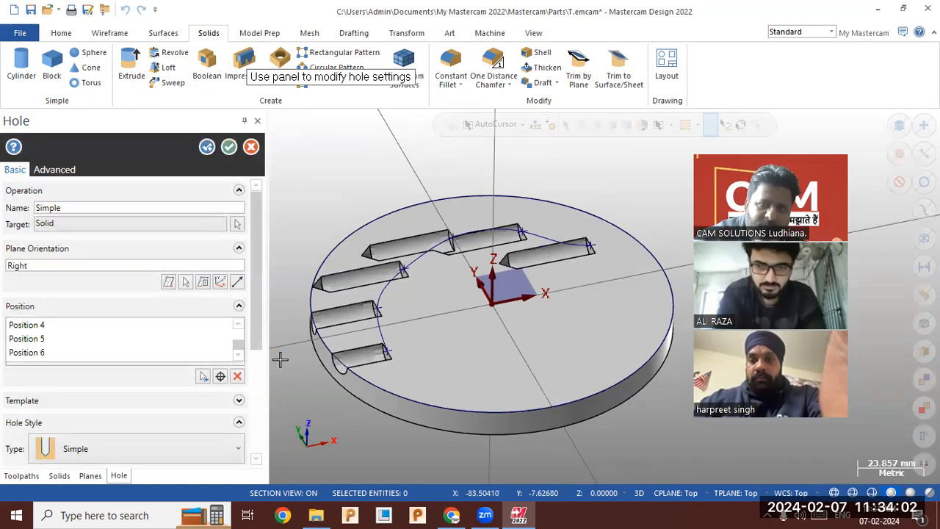
# Orient the holes to the Top plane and create them in the disc.
pyautogui.click(204, 282)
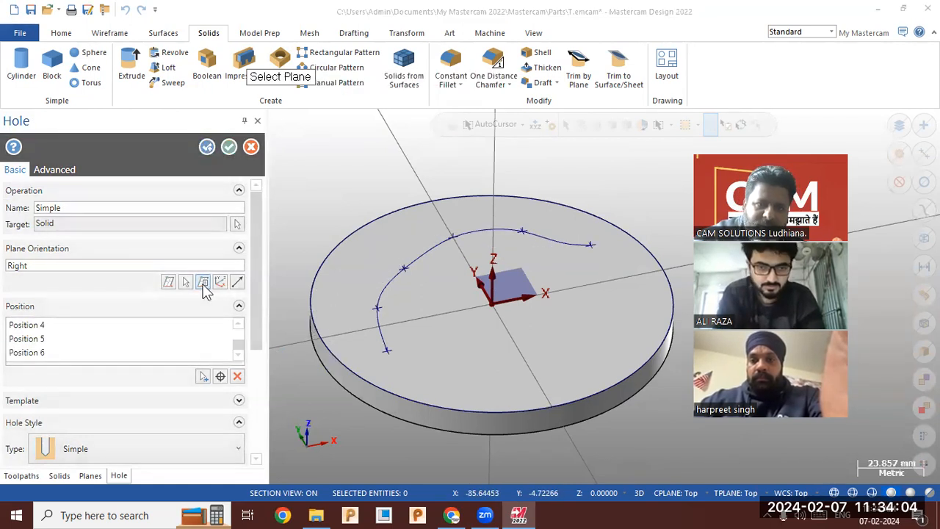
pyautogui.click(287, 207)
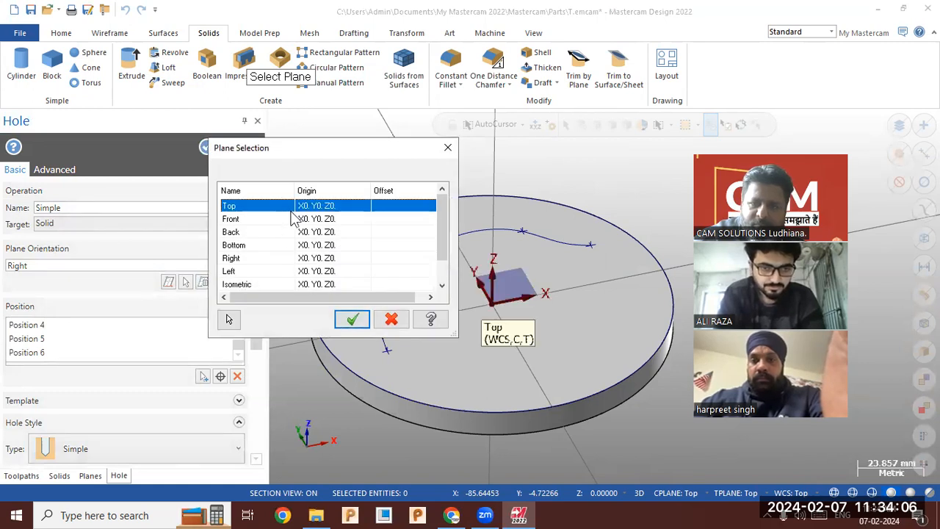
pyautogui.click(349, 320)
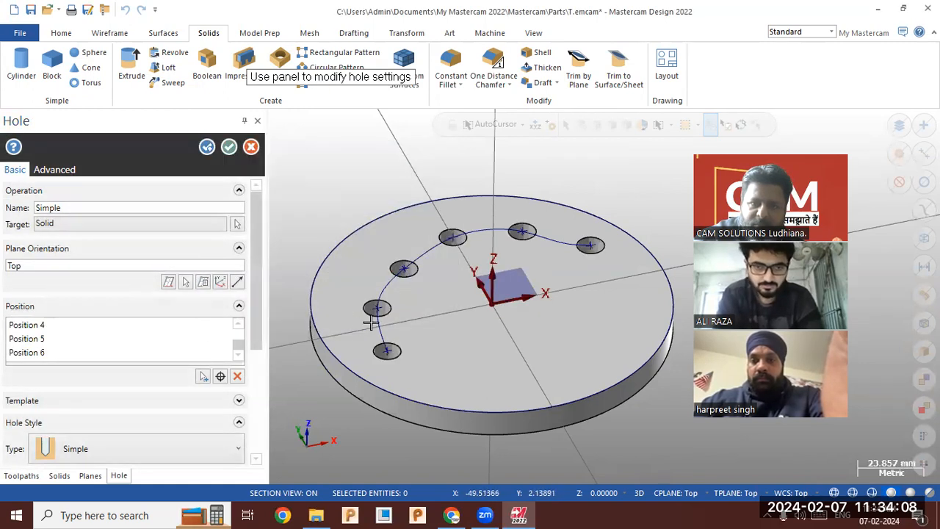
pyautogui.moveTo(397, 358); pyautogui.dragTo(395, 345, button='middle')
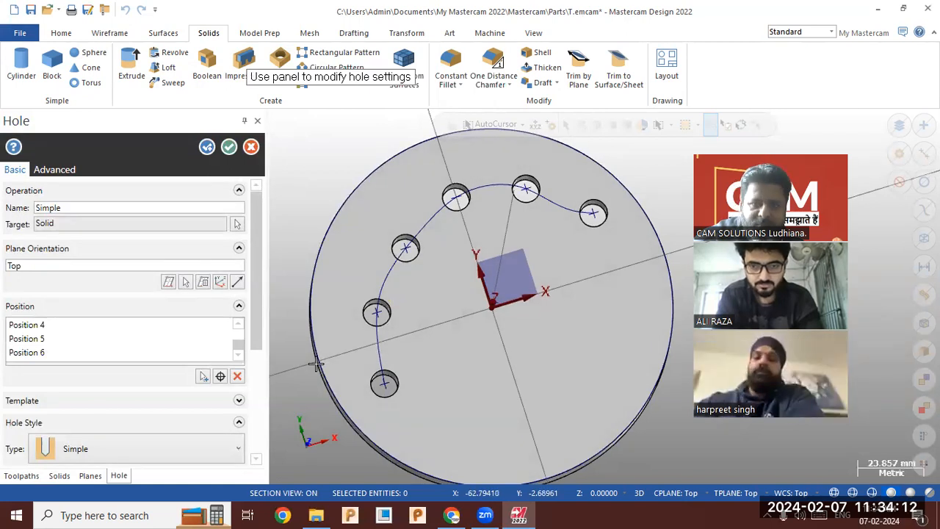
pyautogui.click(231, 151)
pyautogui.moveTo(487, 321)
pyautogui.mouseDown(button='middle')
pyautogui.moveTo(531, 359)
pyautogui.moveTo(531, 348)
pyautogui.moveTo(543, 357)
pyautogui.moveTo(535, 360)
pyautogui.mouseUp(button='middle')
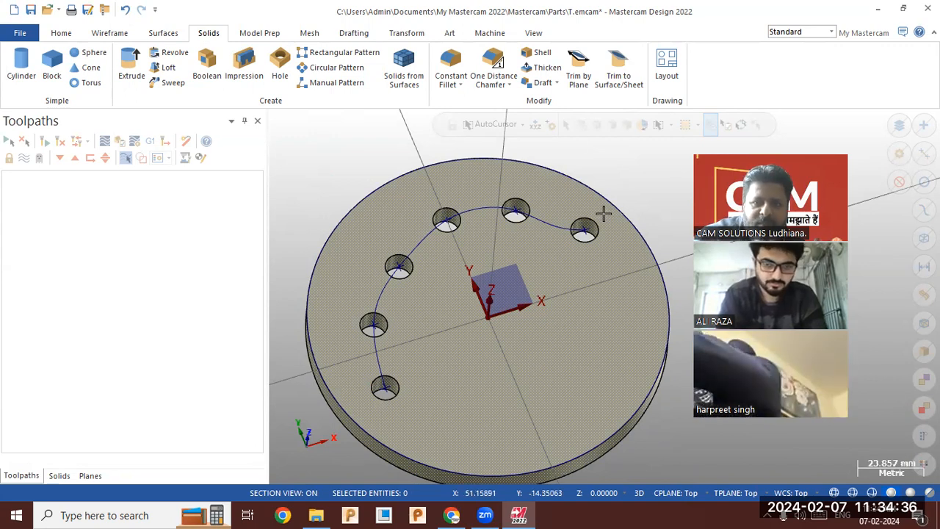
# Add the default mill machine to the part.
pyautogui.click(489, 33)
pyautogui.click(29, 84)
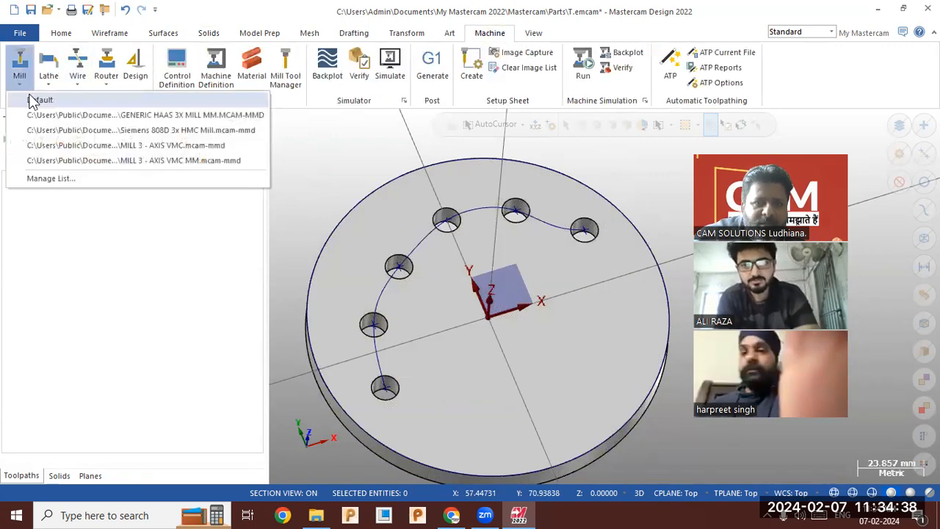
pyautogui.click(34, 97)
# Start a Drill toolpath and select all six matching 10 mm holes along the spline as its features.
pyautogui.click(91, 70)
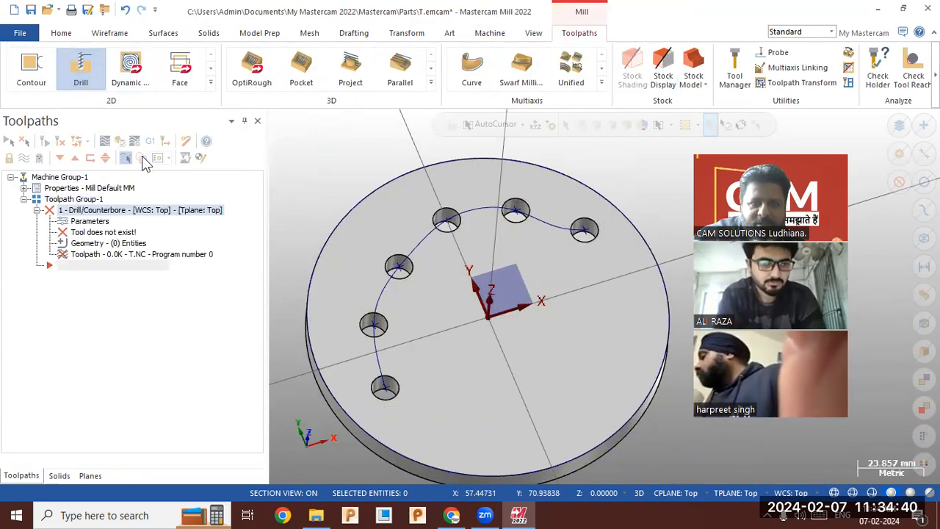
pyautogui.scroll(3, 389, 392)
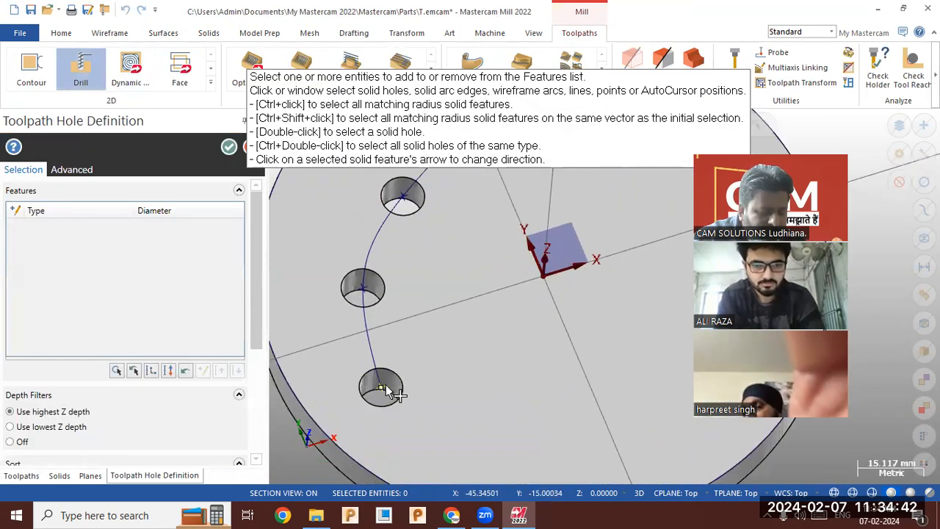
pyautogui.click(391, 388)
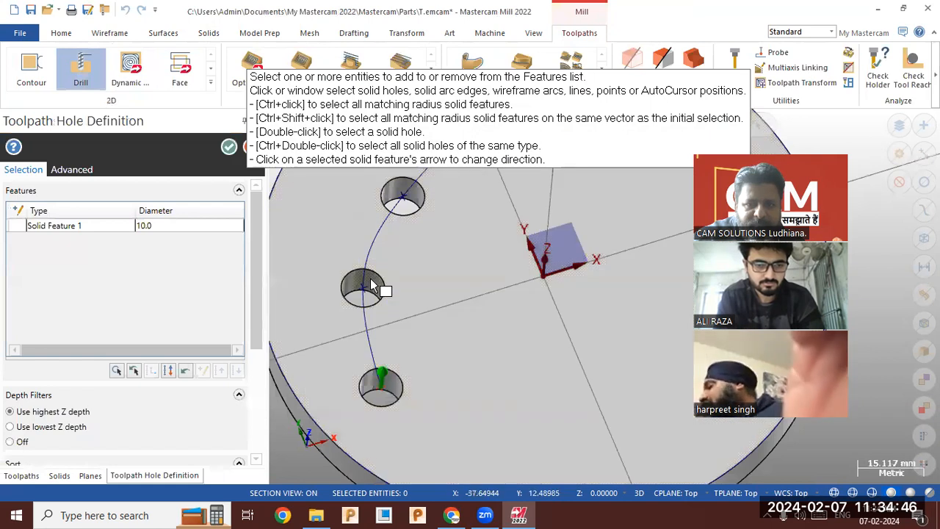
pyautogui.keyDown('ctrl'); pyautogui.click(371, 286); pyautogui.keyUp('ctrl')
pyautogui.scroll(-2, 397, 335)
pyautogui.scroll(-2, 433, 367)
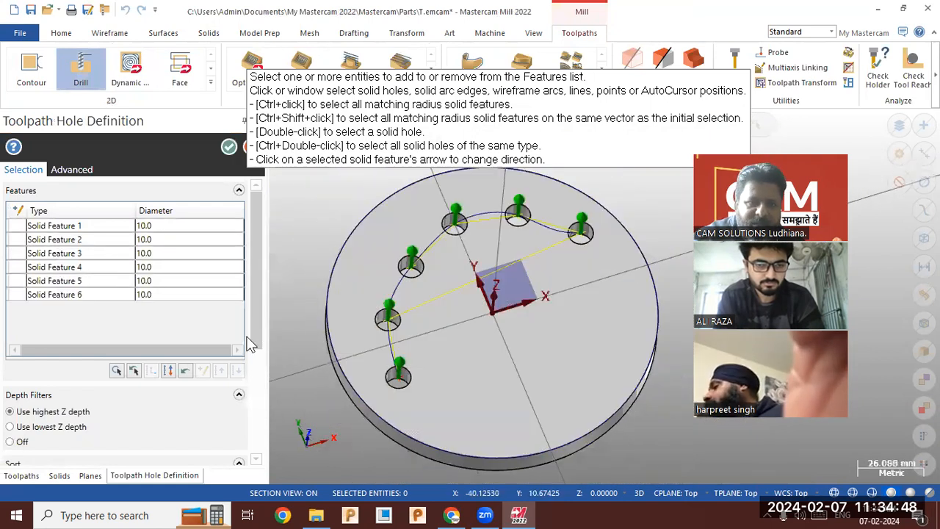
# Sort the holes Point to Point, starting from the hole at the spline's lower end, and accept the hole definition.
pyautogui.scroll(-5, 47, 414)
pyautogui.click(54, 360)
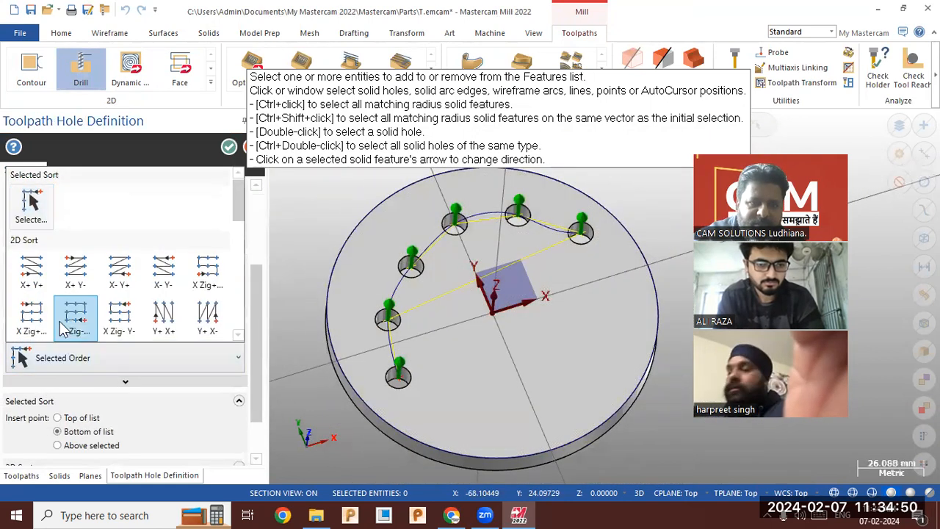
pyautogui.click(44, 316)
pyautogui.click(76, 362)
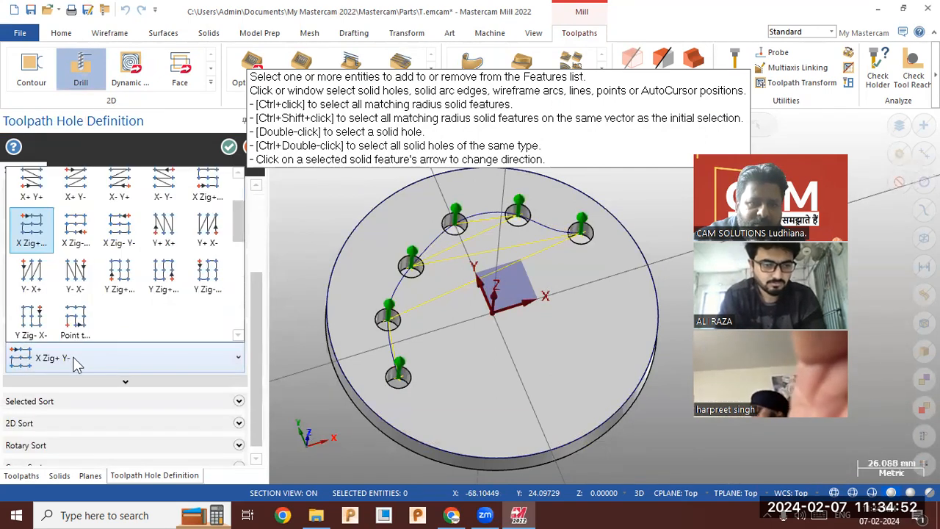
pyautogui.click(77, 323)
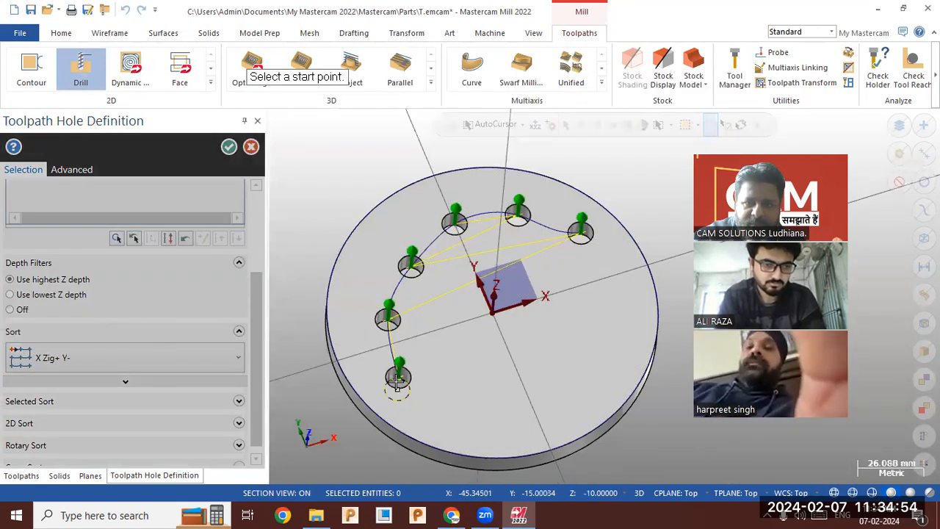
pyautogui.click(396, 380)
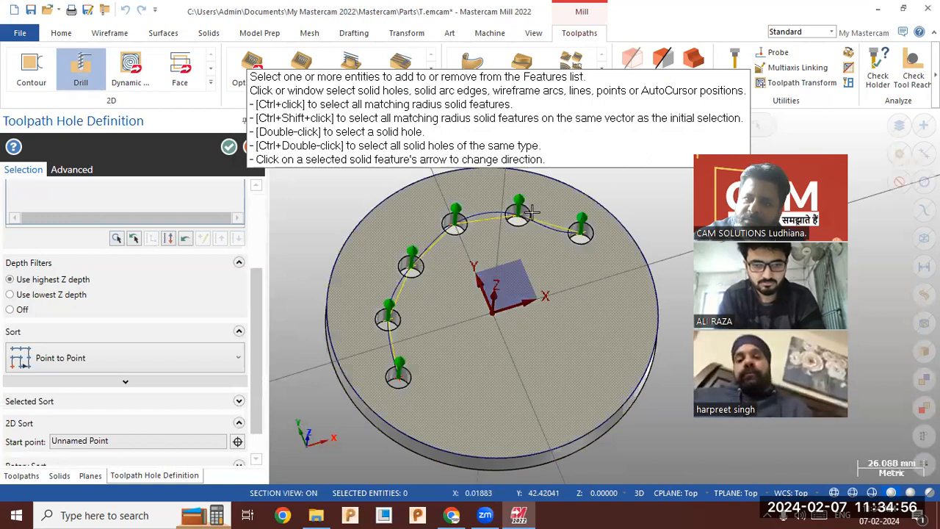
pyautogui.click(228, 148)
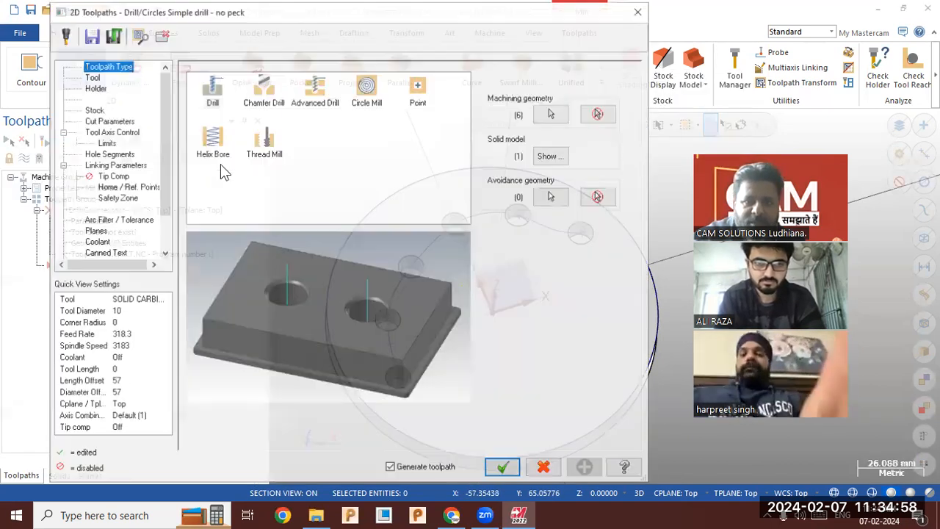
# Choose the HSS/TIN DRILL 8xDc- 10.0 from the tool library as the drilling tool.
pyautogui.click(95, 77)
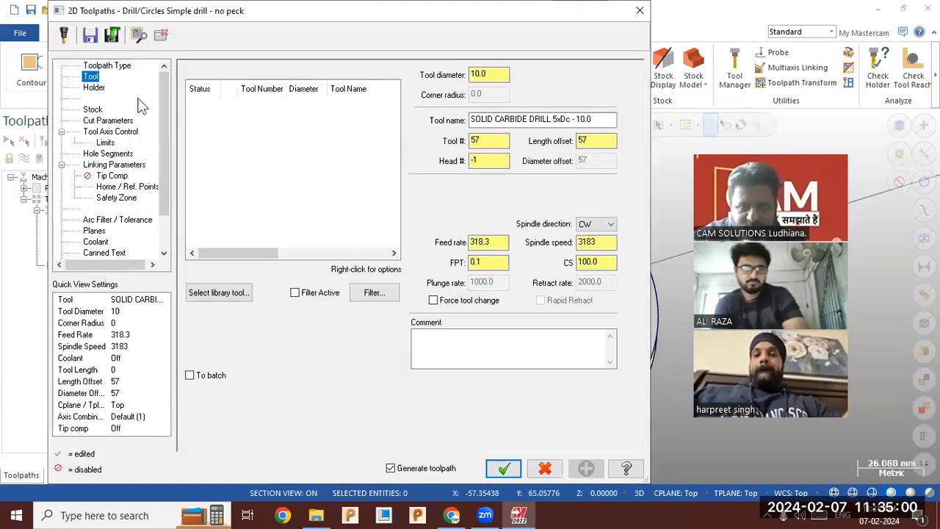
pyautogui.click(241, 291)
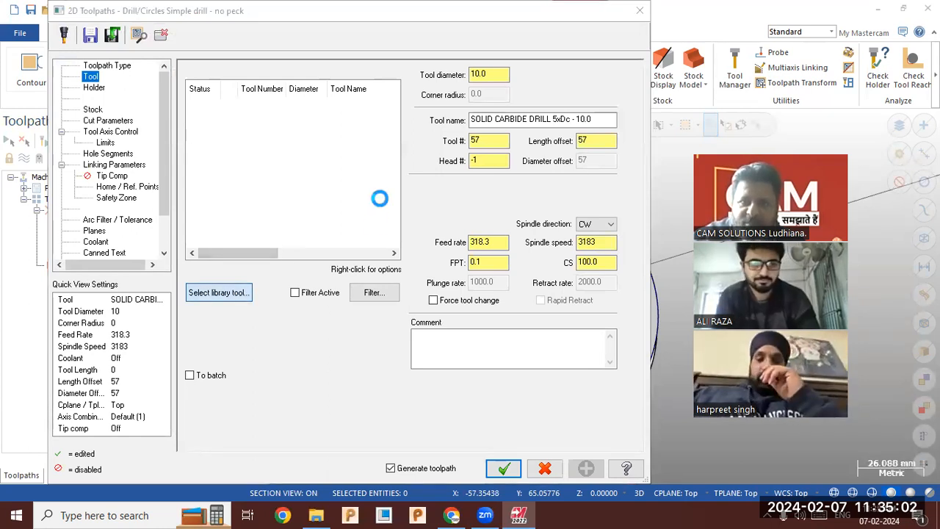
pyautogui.scroll(-5, 411, 302)
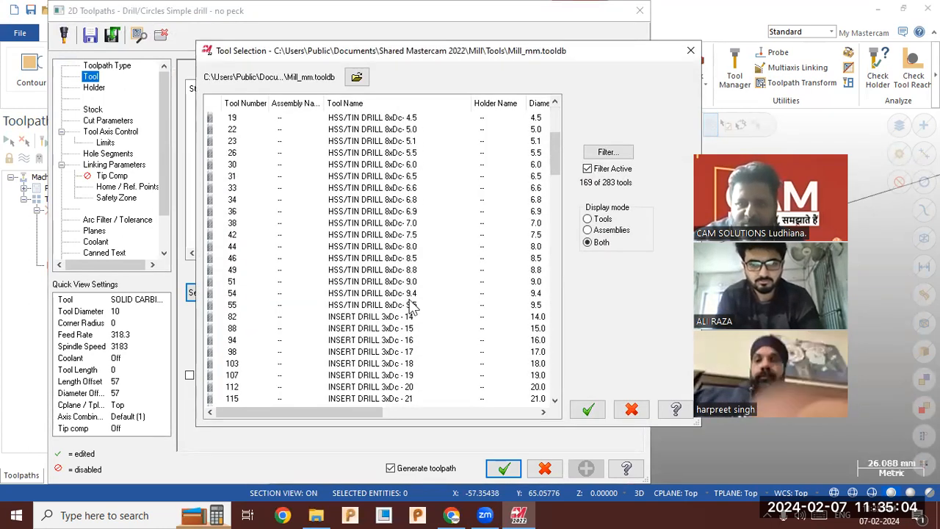
pyautogui.scroll(-1, 408, 381)
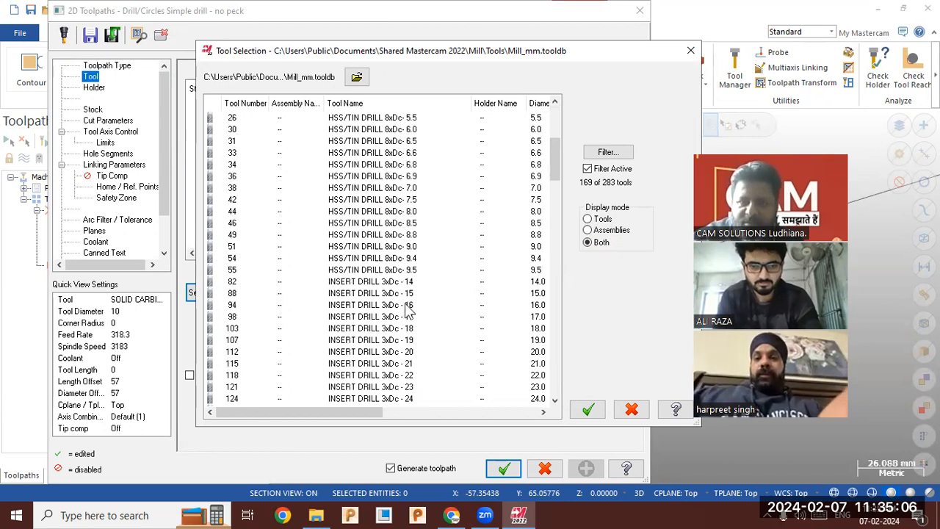
pyautogui.scroll(-3, 410, 345)
pyautogui.scroll(3, 413, 345)
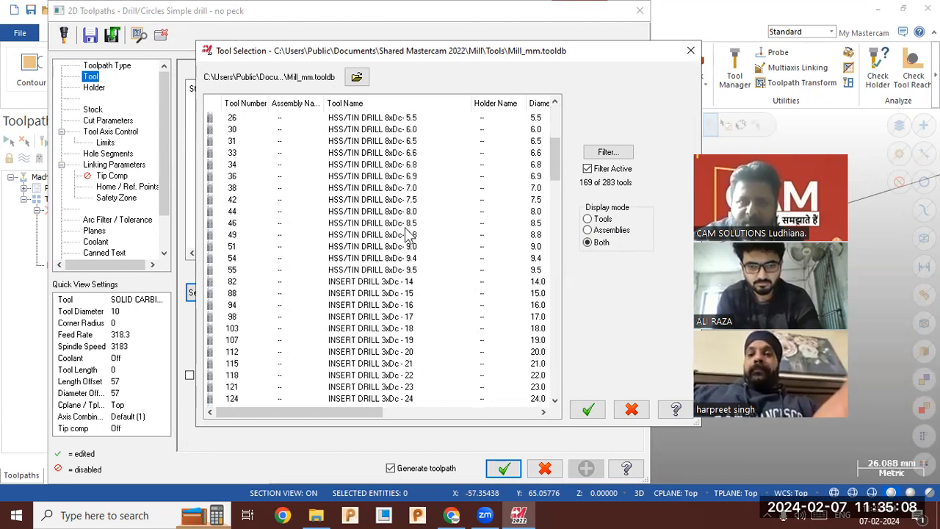
pyautogui.scroll(5, 408, 234)
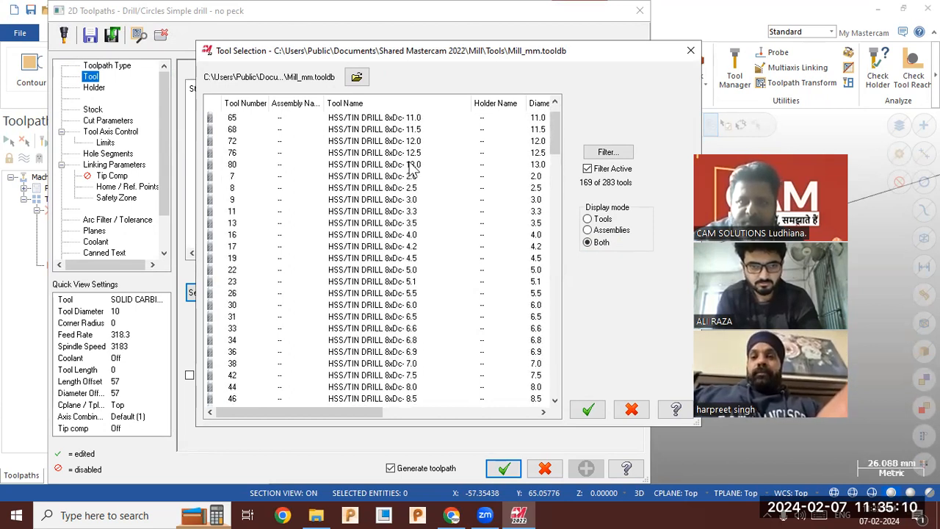
pyautogui.scroll(1, 413, 169)
pyautogui.click(413, 121)
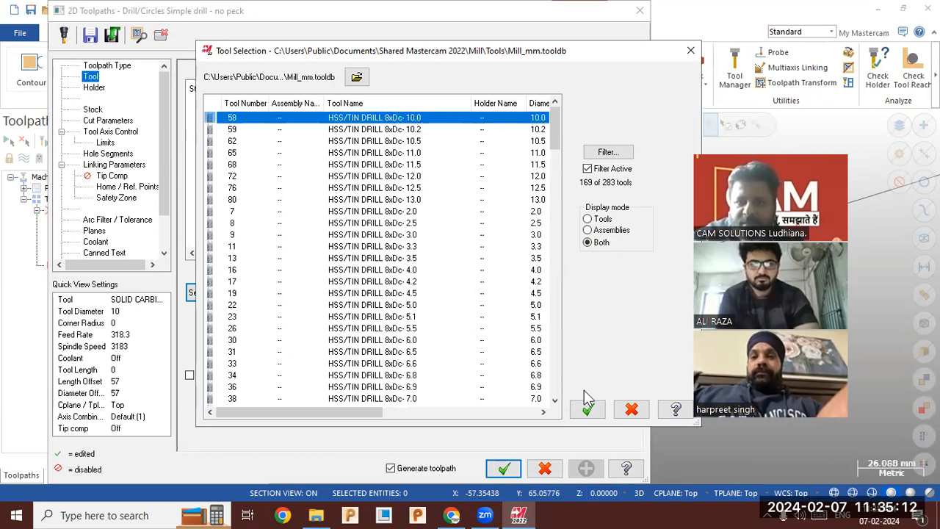
pyautogui.click(587, 409)
# Accept the 10 mm drill and set the drilling cycle to Peck Drill in the cut parameters.
pyautogui.click(110, 121)
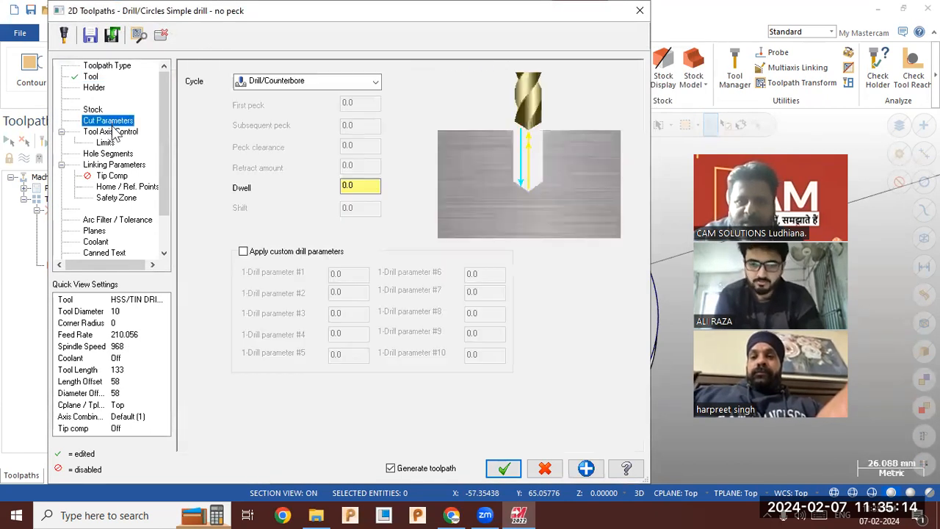
pyautogui.click(112, 132)
pyautogui.click(110, 120)
pyautogui.click(301, 82)
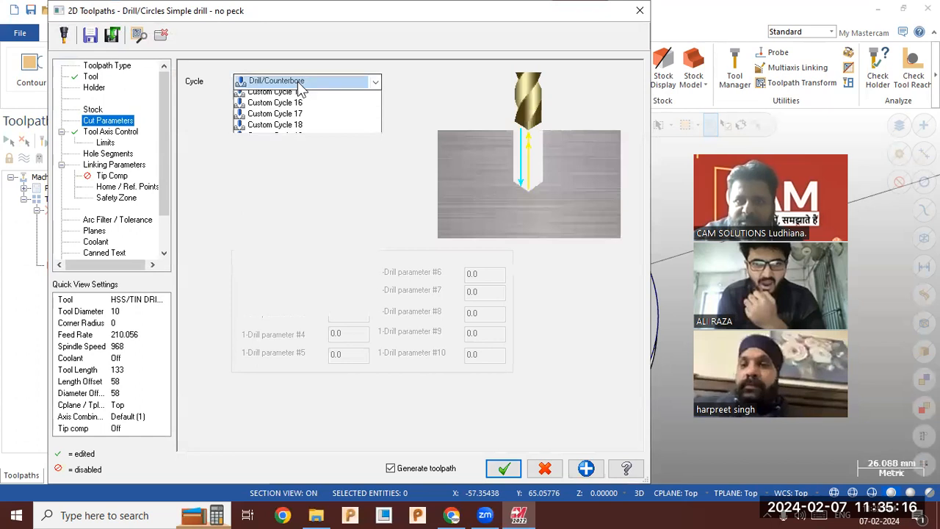
pyautogui.click(306, 108)
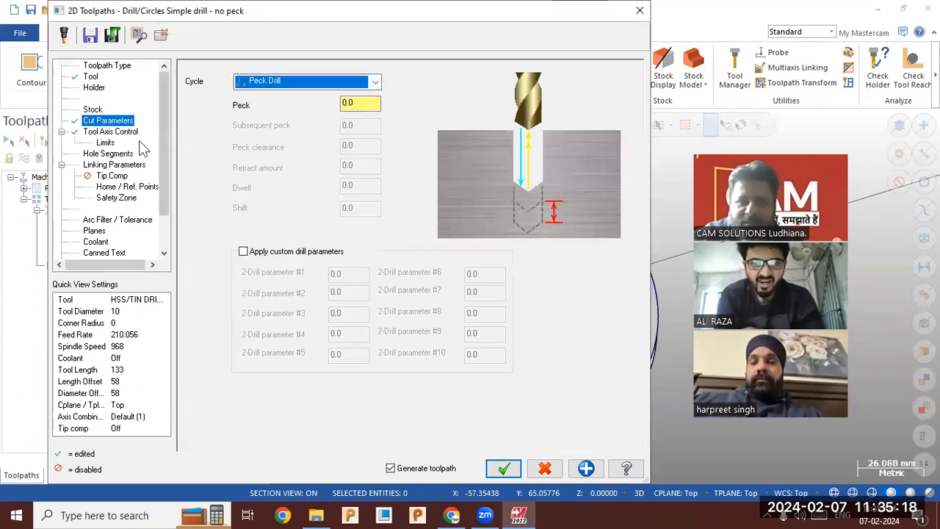
# Set the drilling depth to -10 in the linking parameters by picking a point on the disc's bottom edge.
pyautogui.click(122, 134)
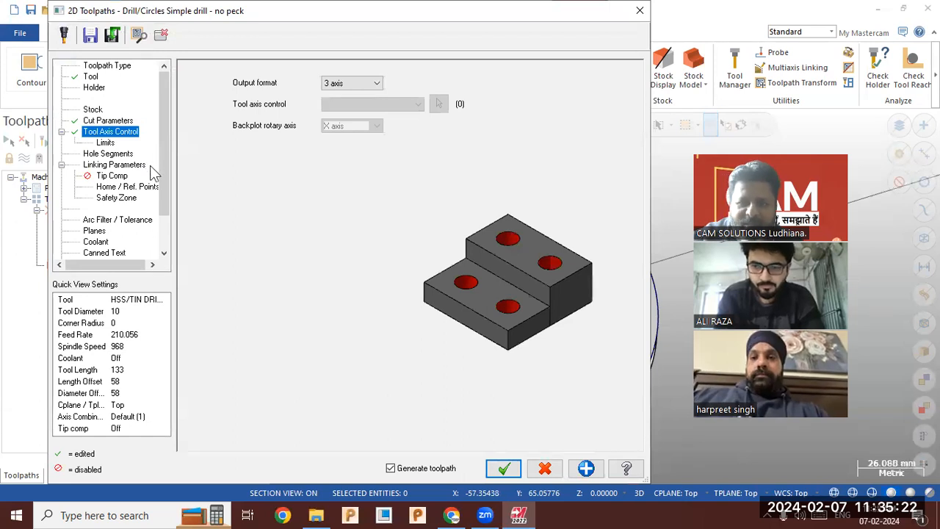
pyautogui.click(114, 165)
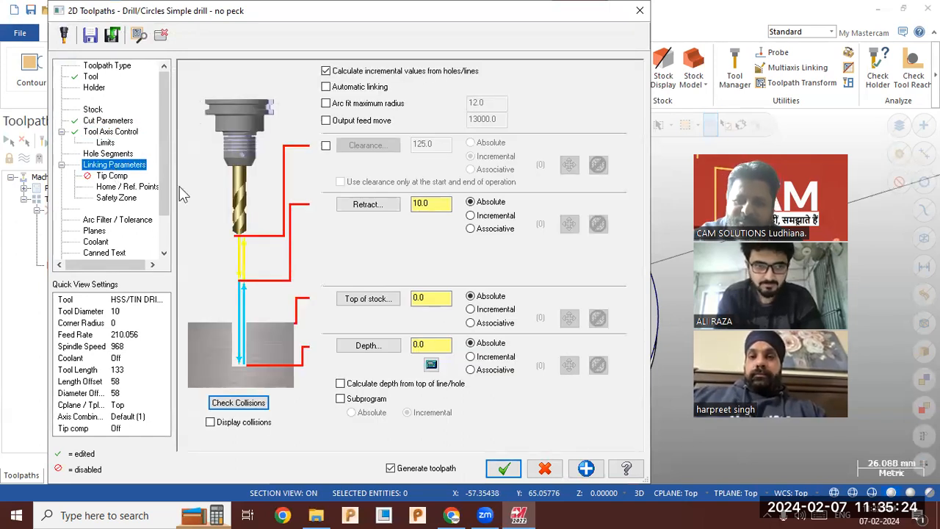
pyautogui.click(389, 345)
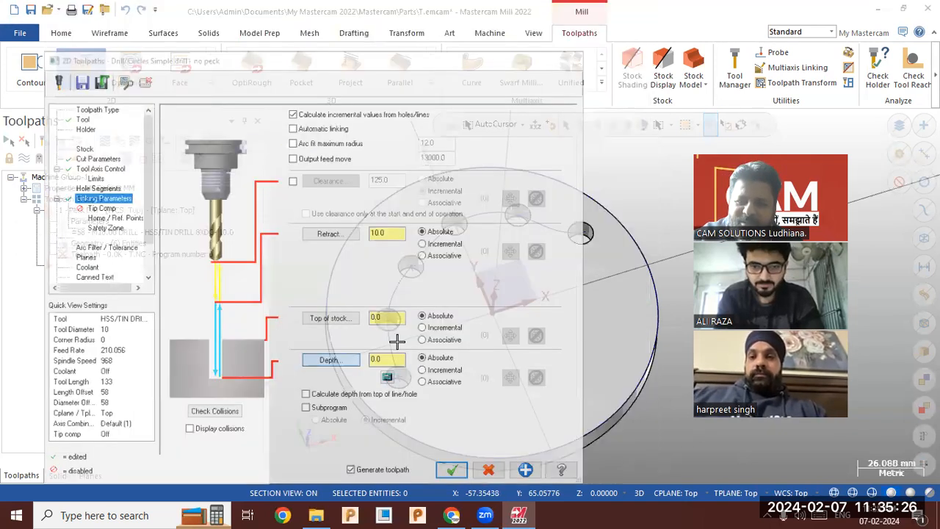
pyautogui.click(413, 454)
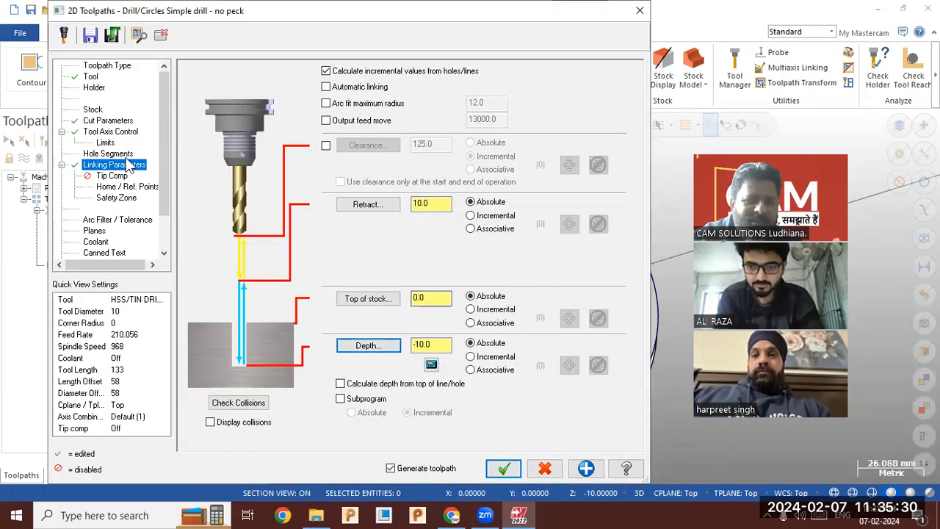
# Enable tip compensation with a 0.25 breakthrough amount and generate the drill toolpath.
pyautogui.click(116, 176)
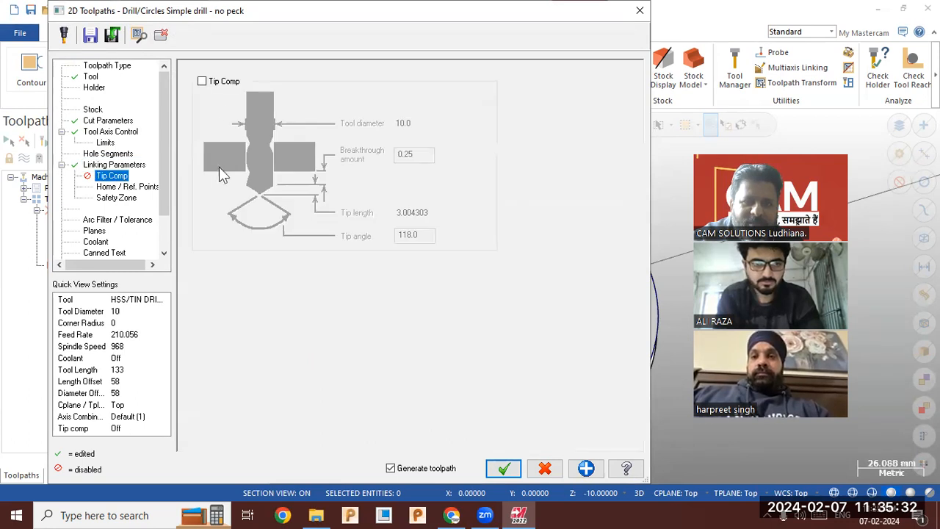
pyautogui.click(202, 81)
pyautogui.click(424, 153)
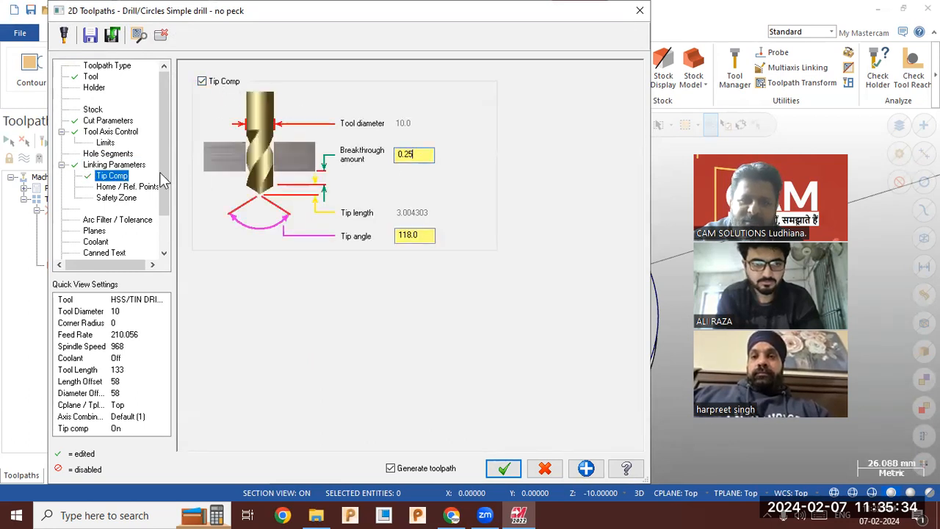
pyautogui.click(511, 474)
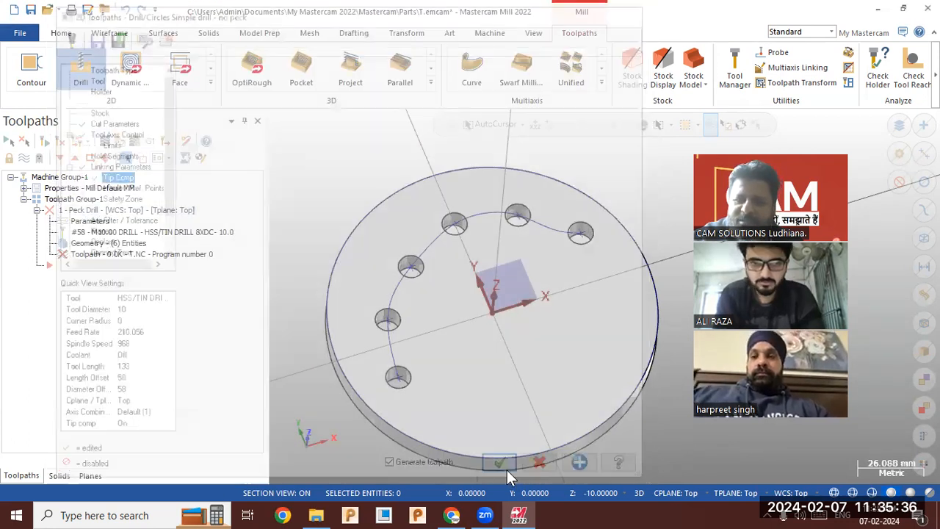
# Backplot the peck drill toolpath to watch the drill travel through the holes along the spline, and close the simulation.
pyautogui.moveTo(436, 399)
pyautogui.mouseDown(button='middle')
pyautogui.moveTo(428, 336)
pyautogui.moveTo(431, 378)
pyautogui.mouseUp(button='middle')
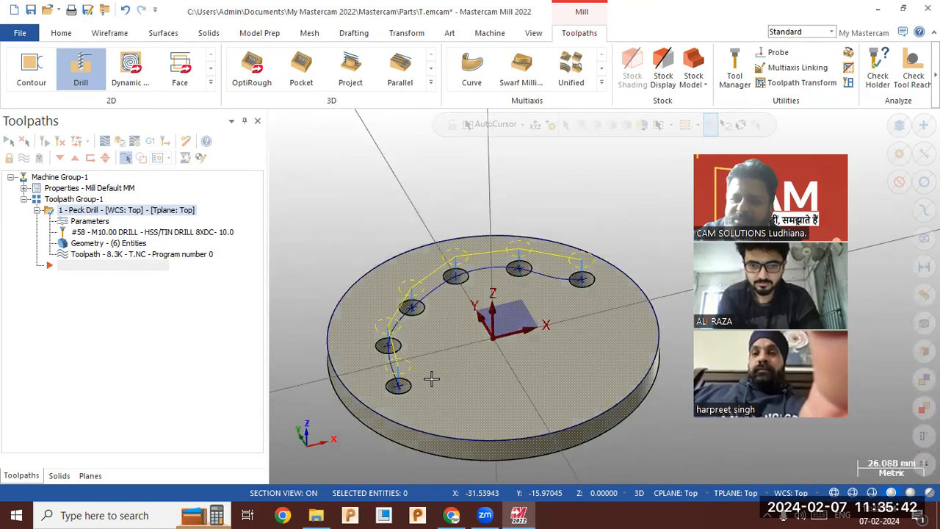
pyautogui.scroll(1, 440, 456)
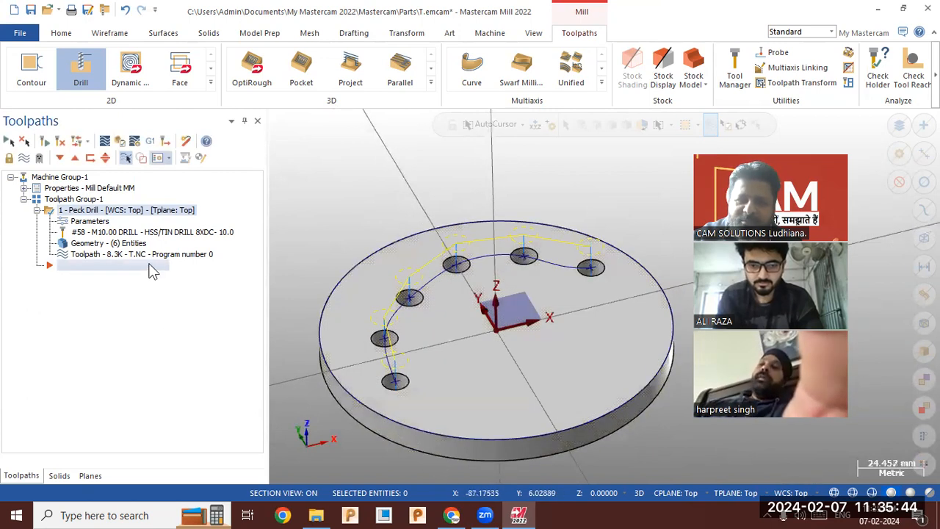
pyautogui.hotkey('alt', 't')
pyautogui.click(280, 117)
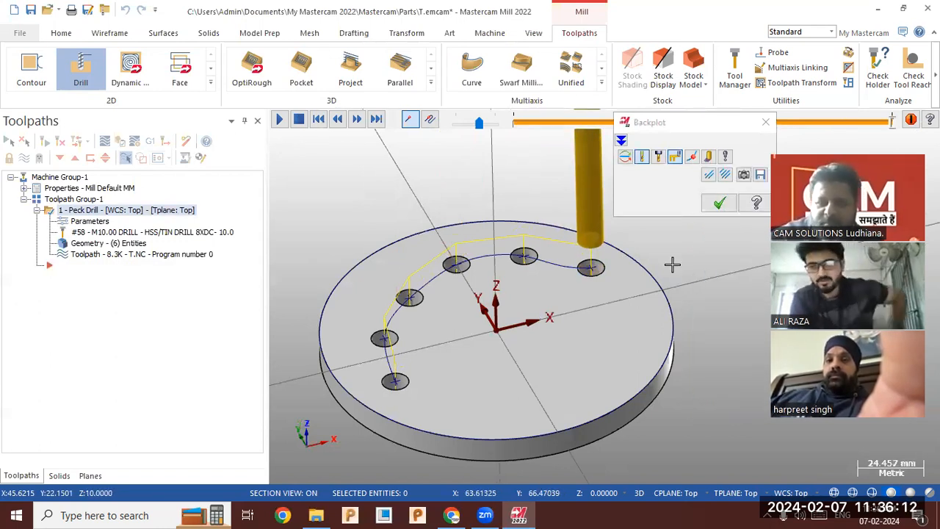
pyautogui.press('Escape')
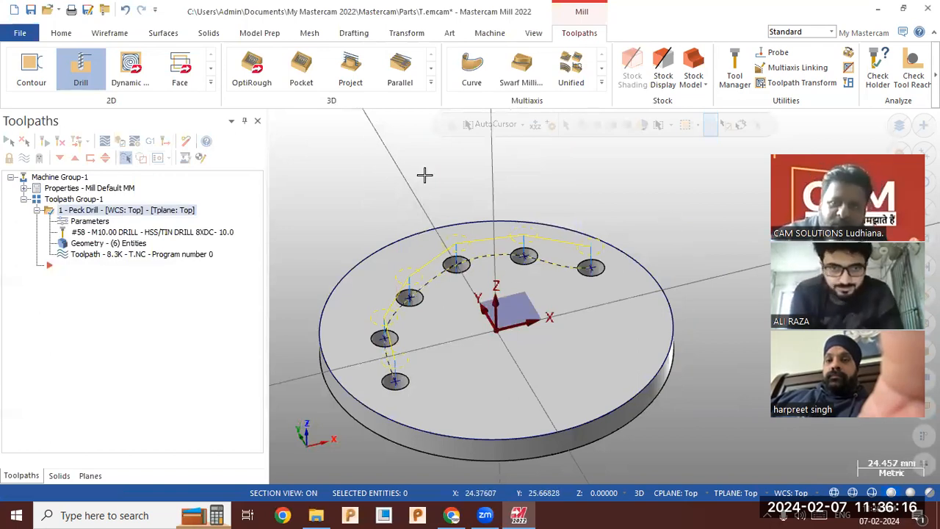
# Start a new part file without saving the changes to T.emcam.
pyautogui.click(14, 10)
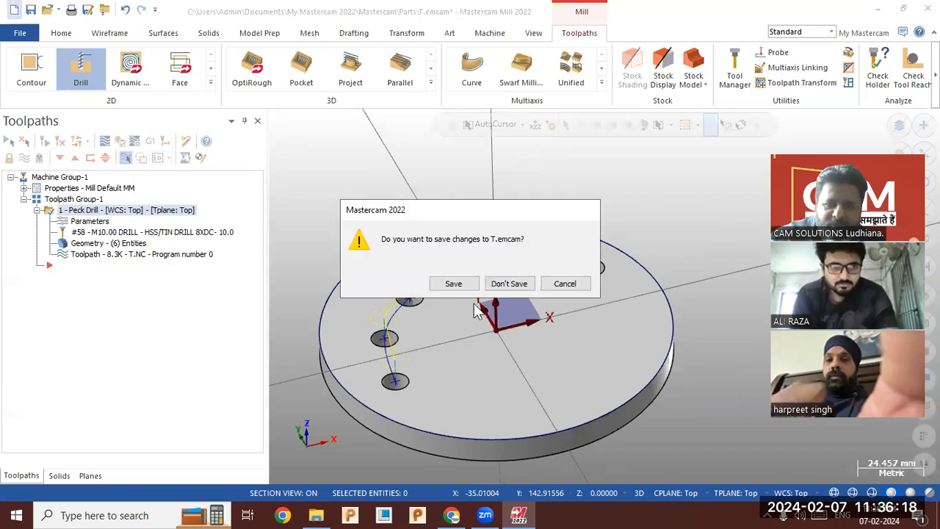
pyautogui.click(505, 281)
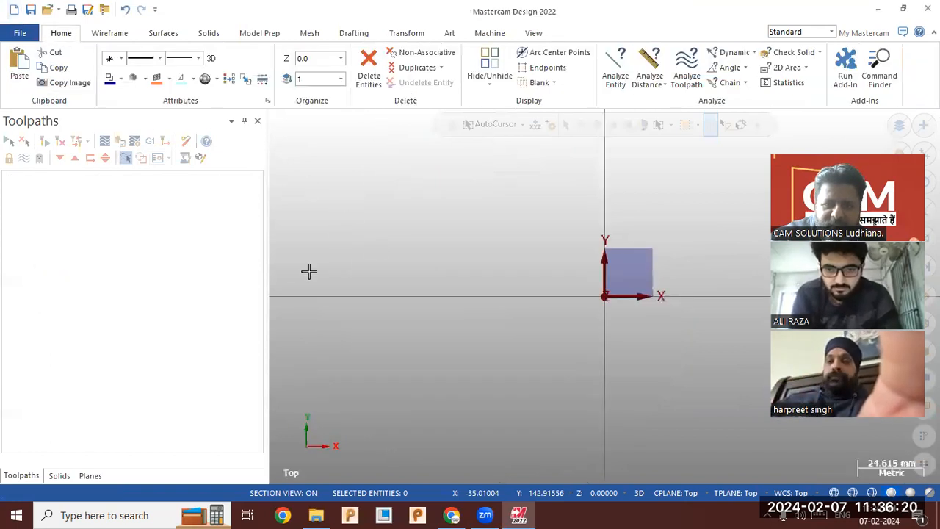
pyautogui.scroll(-3, 461, 258)
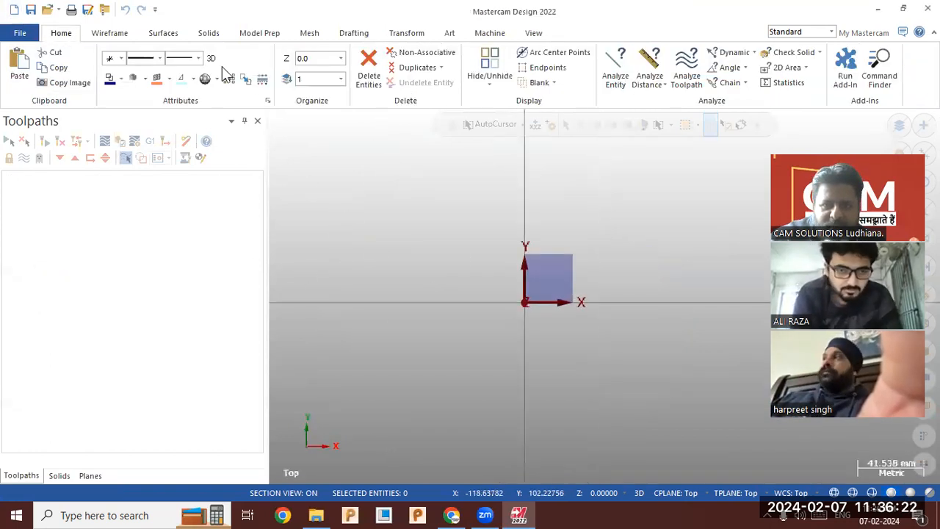
# Draw a rectangle about 197.55 mm wide and 130.75 mm high with its lower-left corner at the origin.
pyautogui.click(114, 34)
pyautogui.click(425, 53)
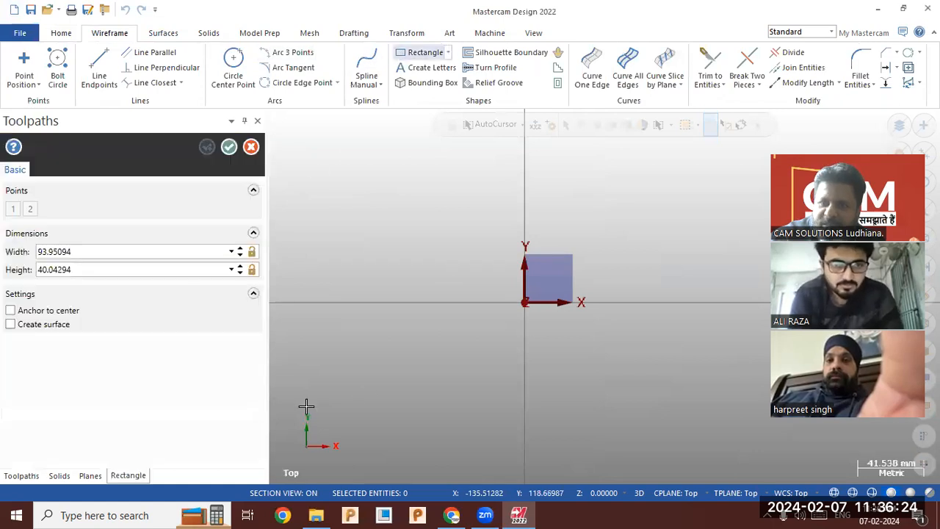
pyautogui.scroll(-3, 301, 400)
pyautogui.scroll(2, 646, 265)
pyautogui.click(424, 343)
pyautogui.click(699, 155)
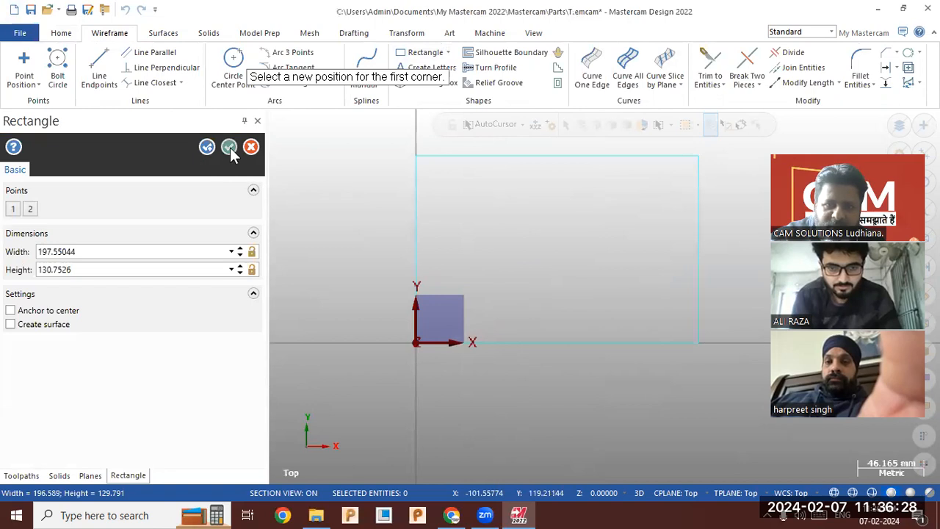
pyautogui.click(230, 146)
# Extrude the rectangle 50 mm downward into a solid block.
pyautogui.click(207, 33)
pyautogui.click(132, 65)
pyautogui.click(415, 224)
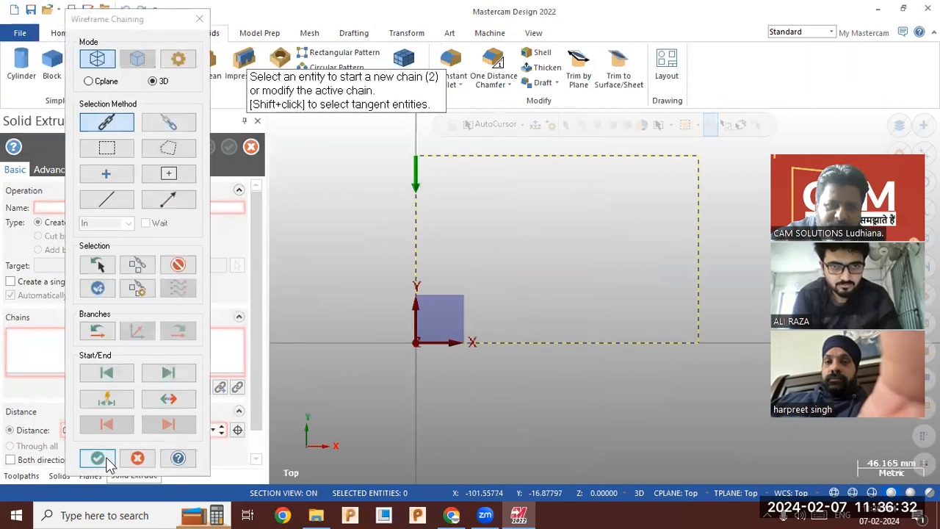
pyautogui.click(107, 458)
pyautogui.moveTo(336, 400); pyautogui.dragTo(343, 316, button='middle')
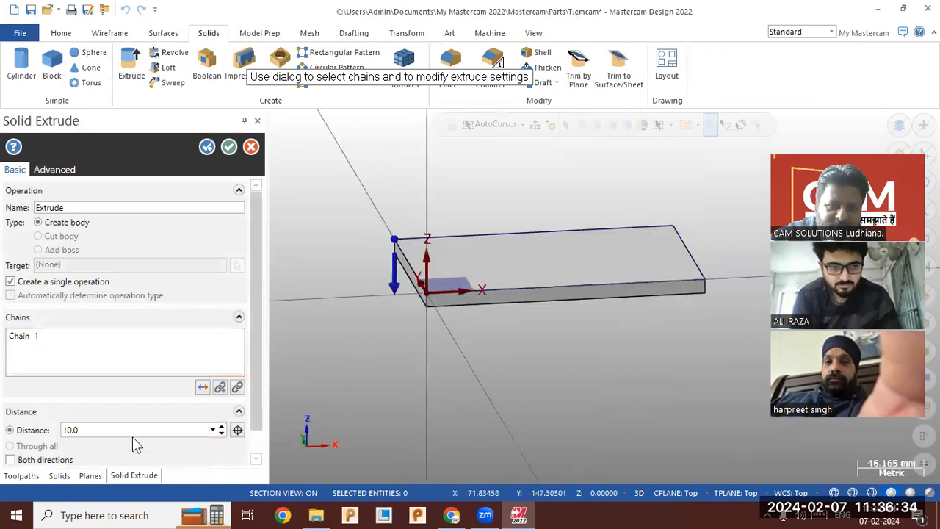
pyautogui.press('Return')
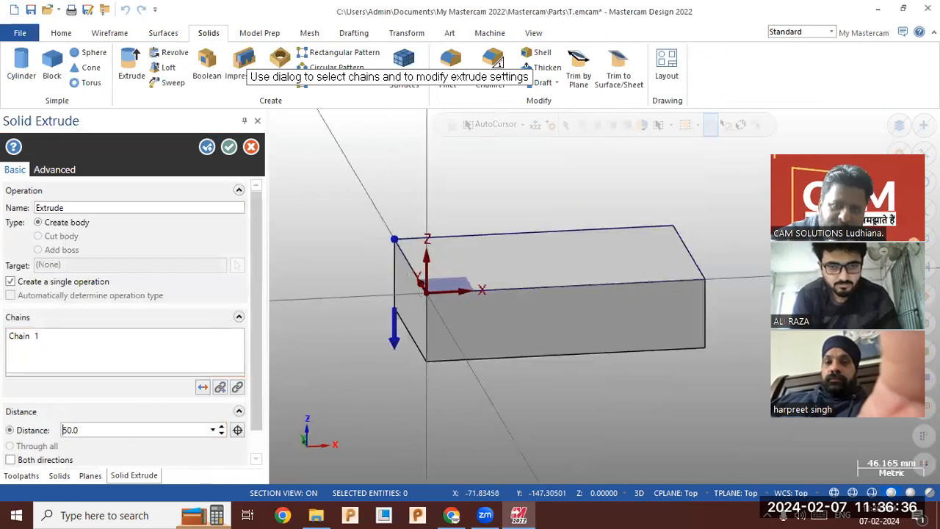
pyautogui.click(229, 146)
# Place five scattered points on the block's top face: two near its left end, one mid-face and two near its right end.
pyautogui.moveTo(325, 159); pyautogui.dragTo(353, 176, button='middle')
pyautogui.click(110, 33)
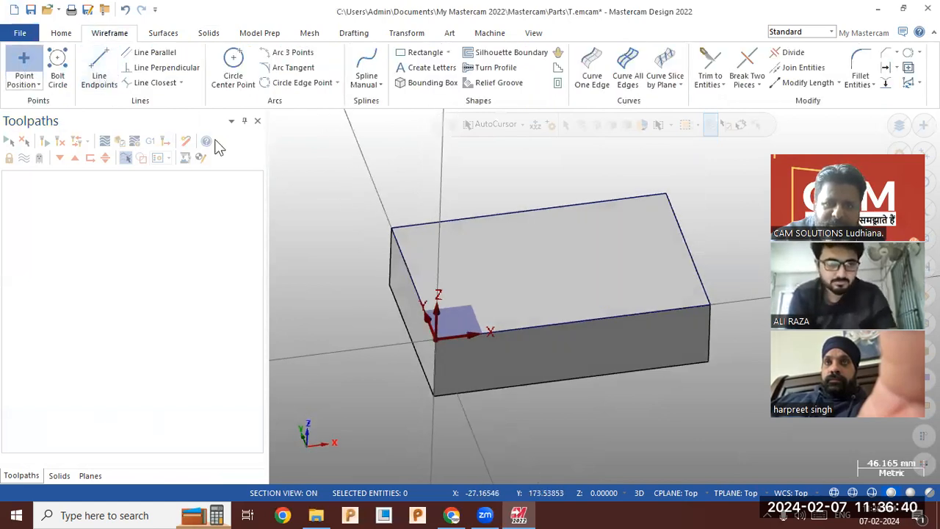
pyautogui.click(24, 64)
pyautogui.click(652, 217)
pyautogui.click(229, 146)
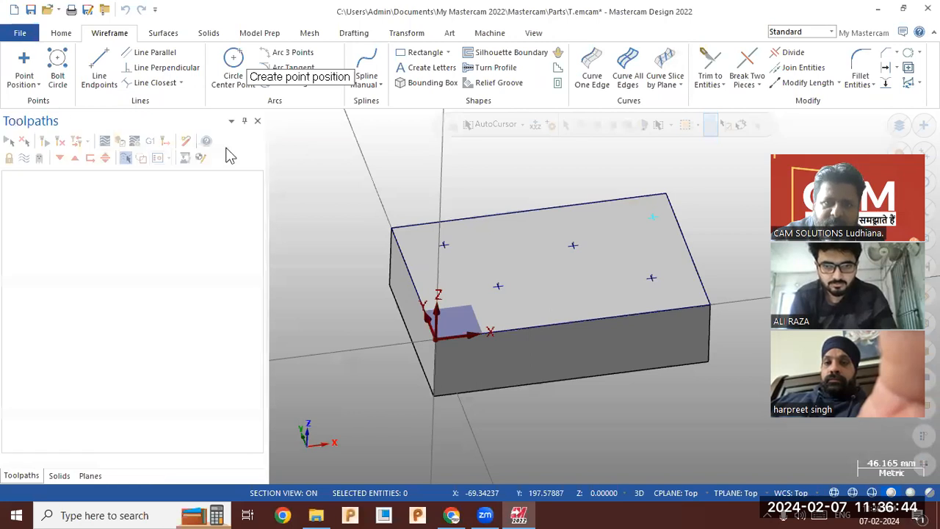
# Create simple 10 mm holes, 25 mm deep, at the two points near the block's left end.
pyautogui.click(208, 33)
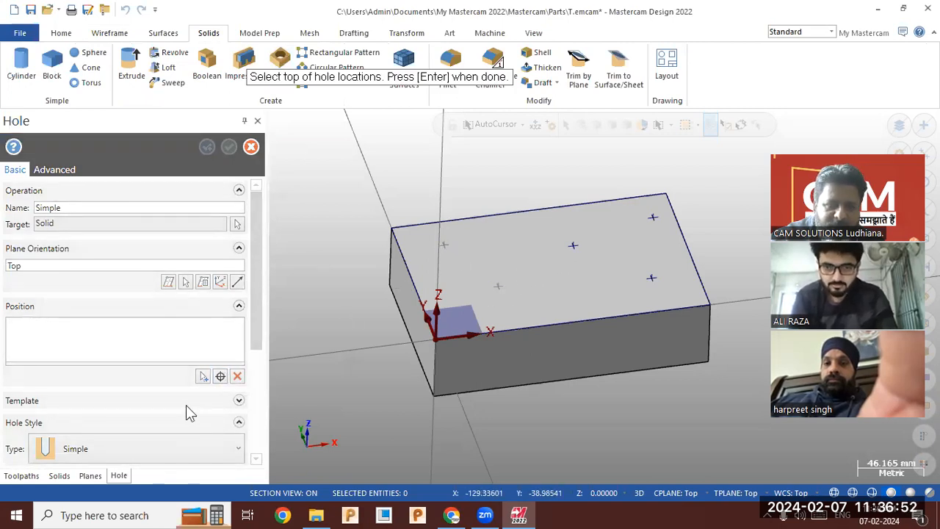
pyautogui.press('Return')
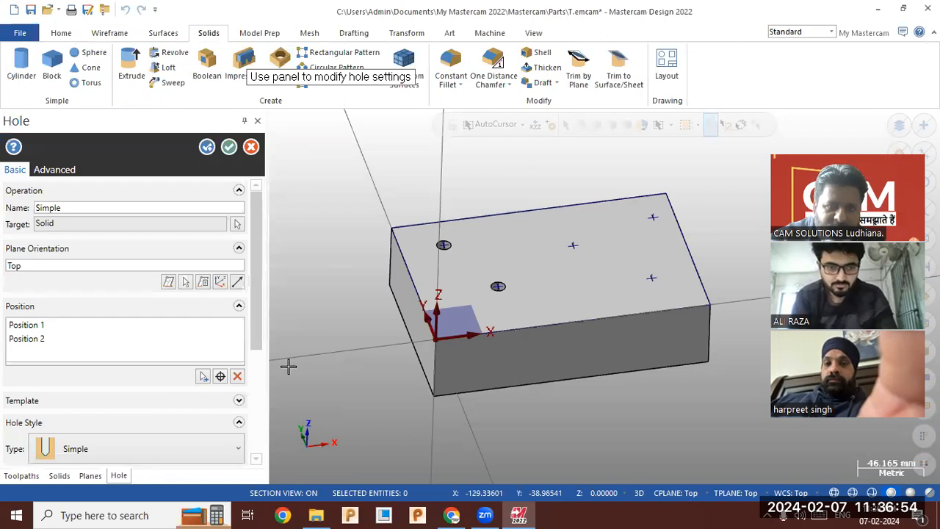
pyautogui.moveTo(255, 328); pyautogui.dragTo(254, 403)
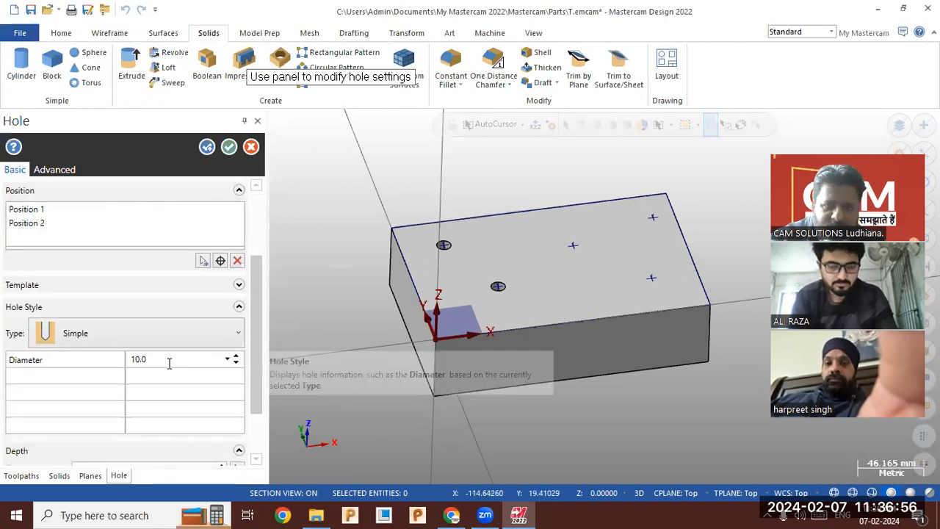
pyautogui.moveTo(254, 334); pyautogui.dragTo(254, 381)
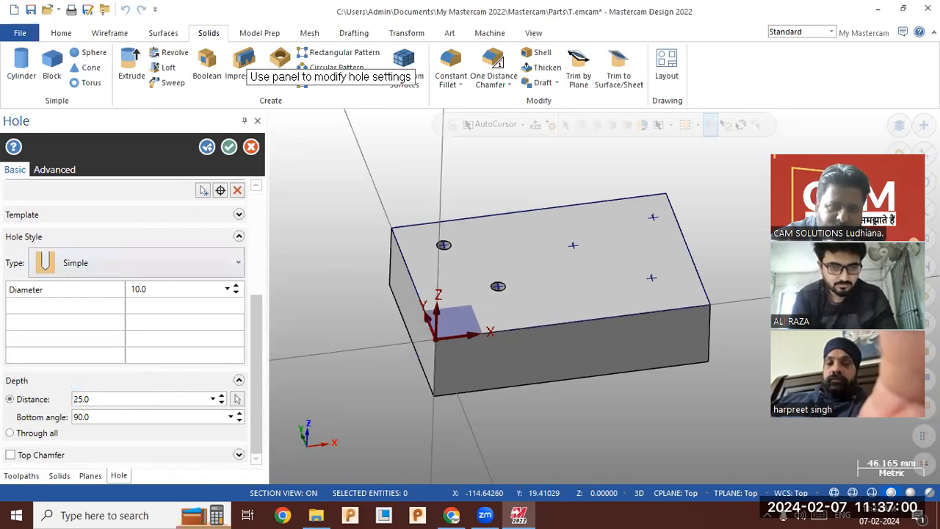
pyautogui.click(247, 146)
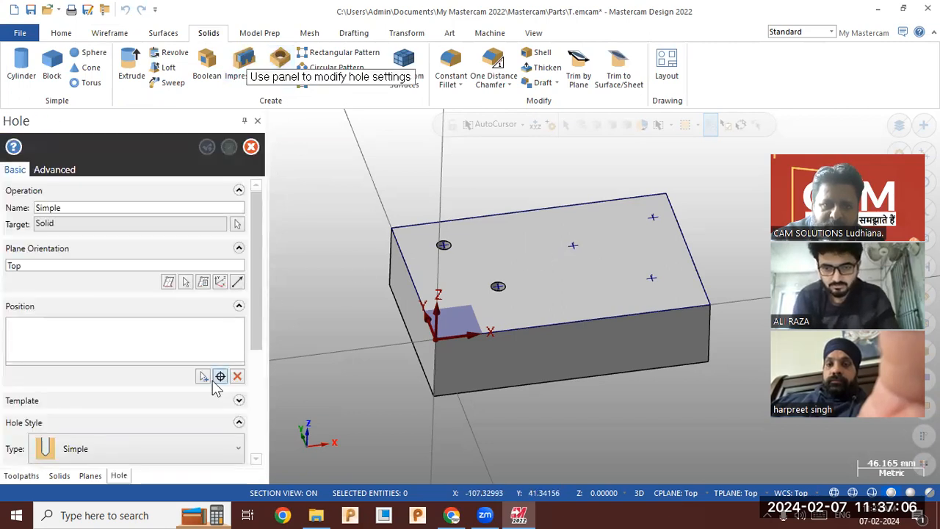
# Create simple 10 mm holes, 33 mm deep, at the mid-face point and the front point near the right end.
pyautogui.click(220, 375)
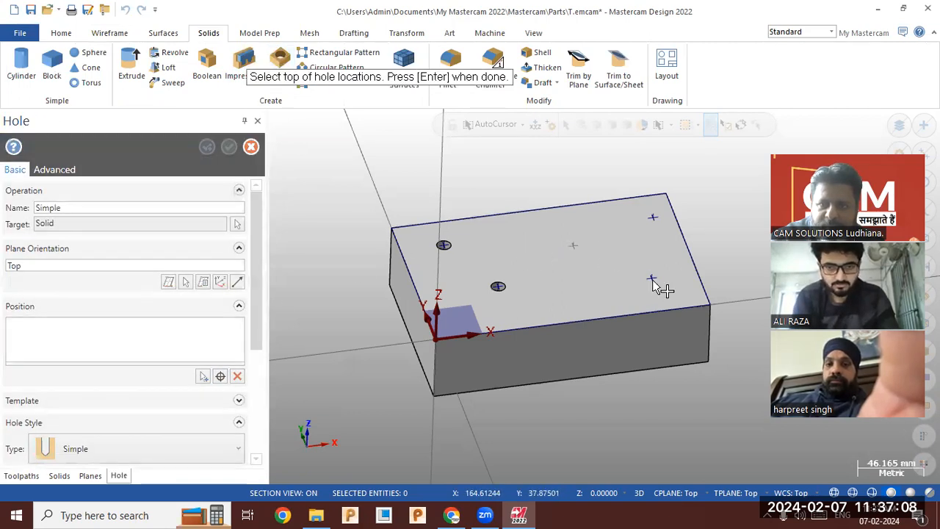
pyautogui.press('Return')
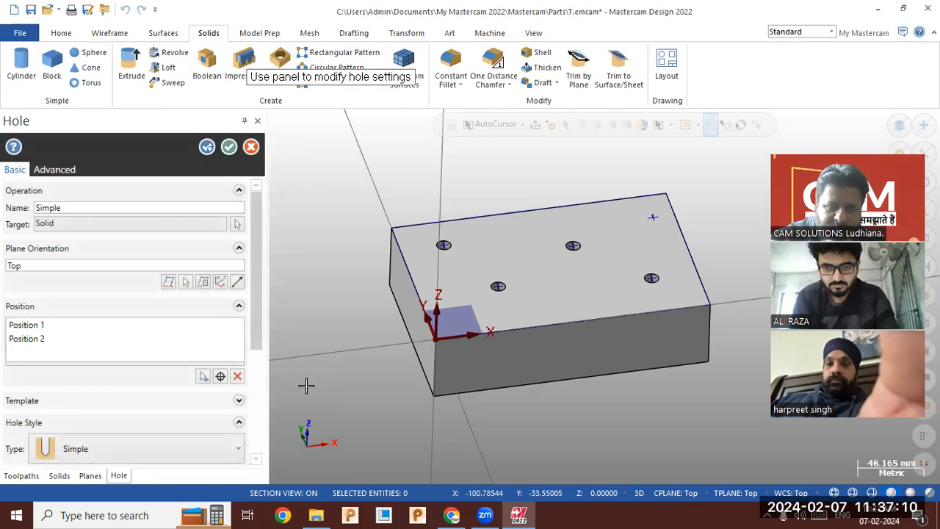
pyautogui.moveTo(256, 301); pyautogui.dragTo(195, 385)
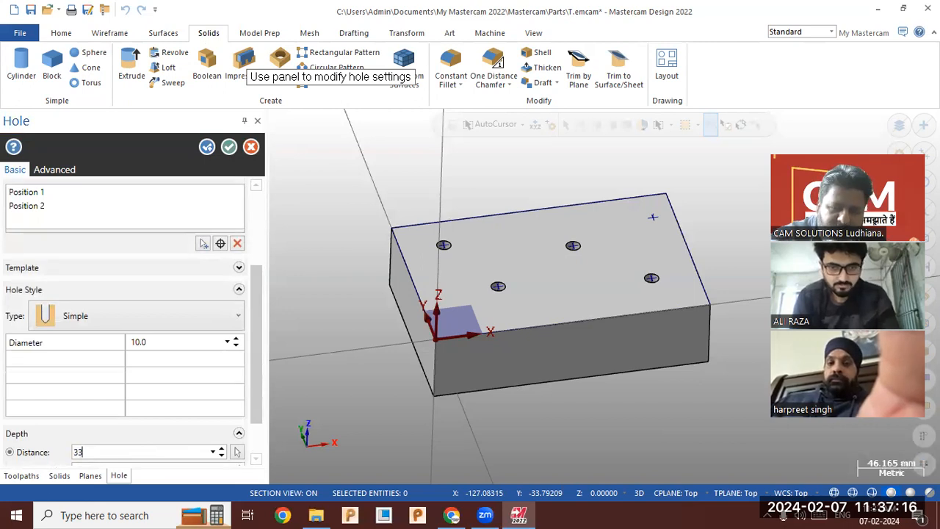
pyautogui.click(229, 147)
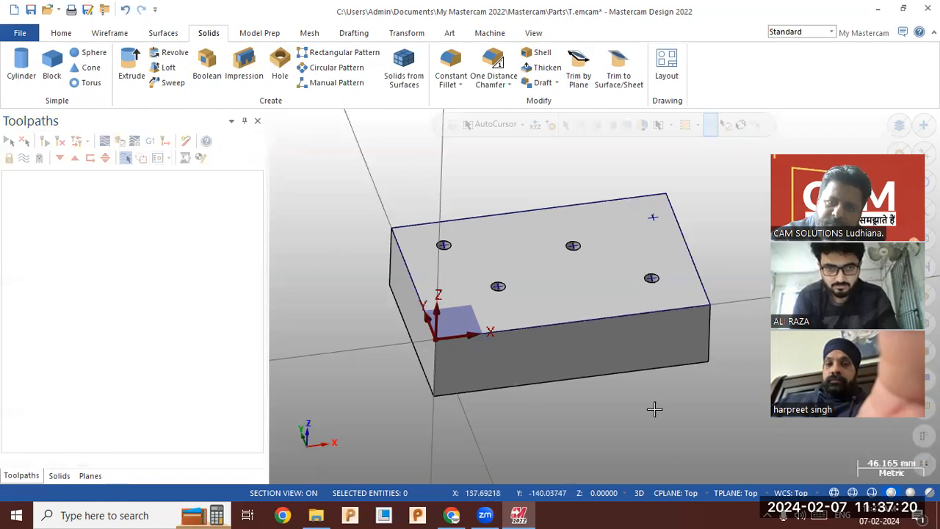
# Try to create a simple 10 mm hole, 45 mm deep, at the back point near the block's right end.
pyautogui.click(652, 219)
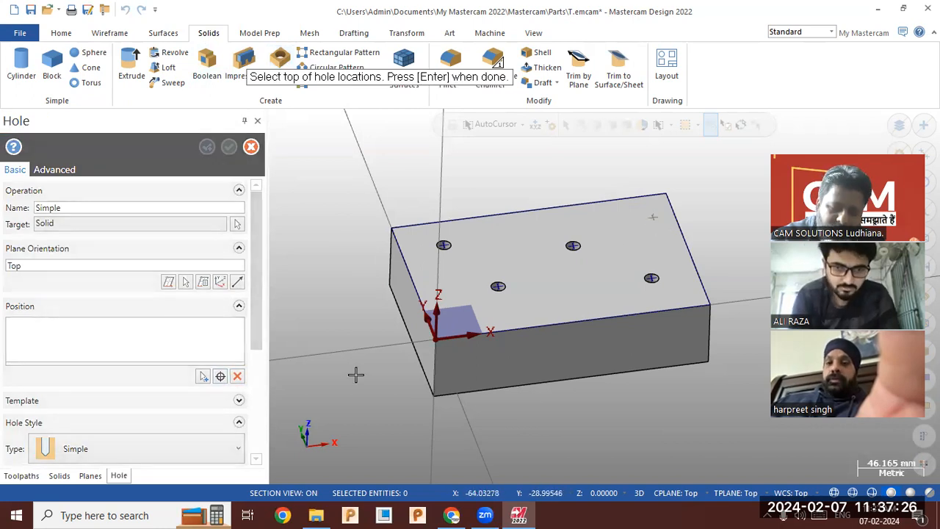
pyautogui.moveTo(257, 322); pyautogui.dragTo(242, 426)
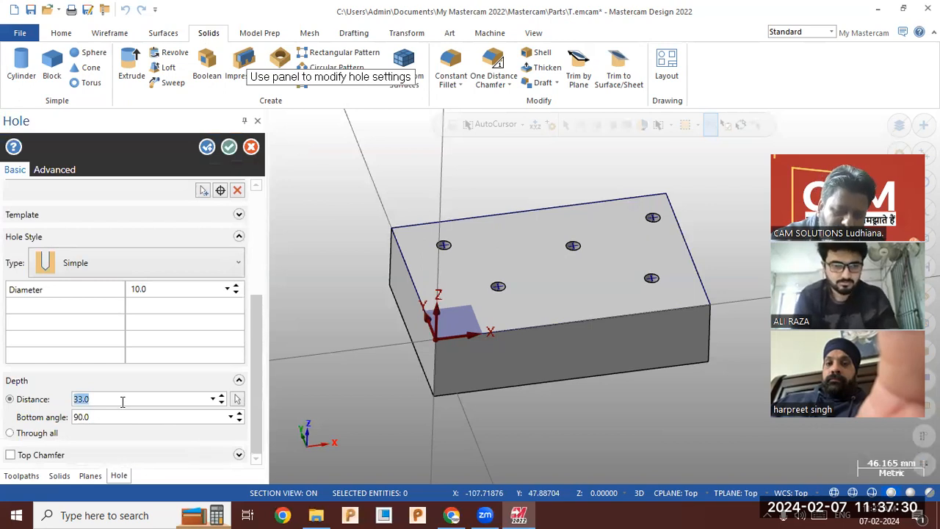
pyautogui.press('Return')
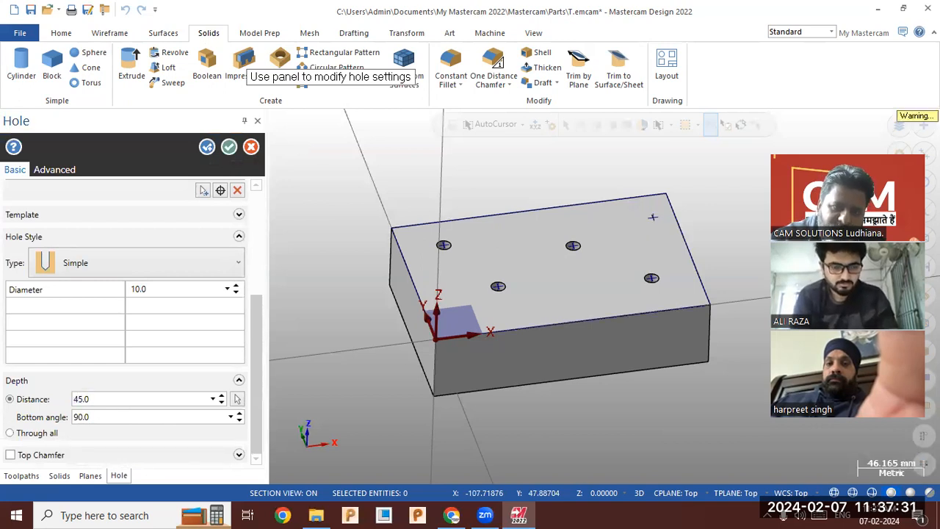
pyautogui.click(230, 147)
pyautogui.click(552, 287)
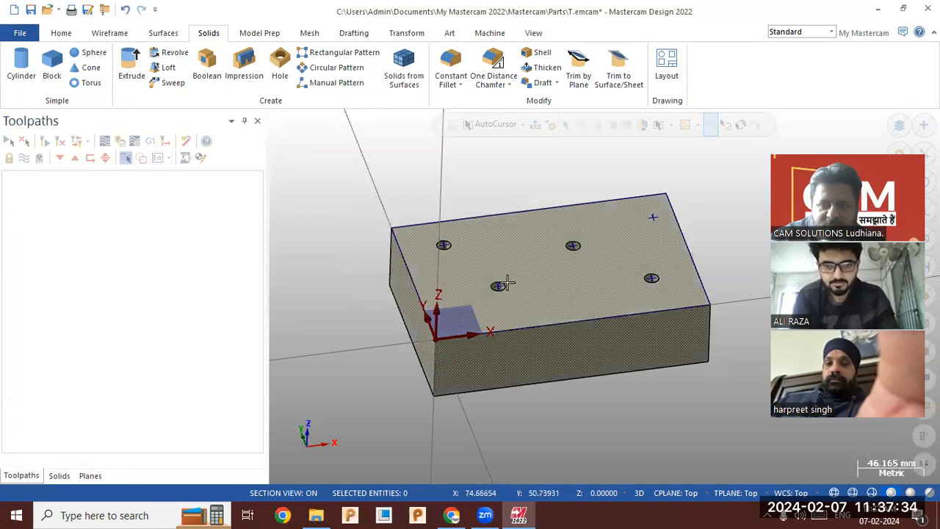
pyautogui.click(285, 73)
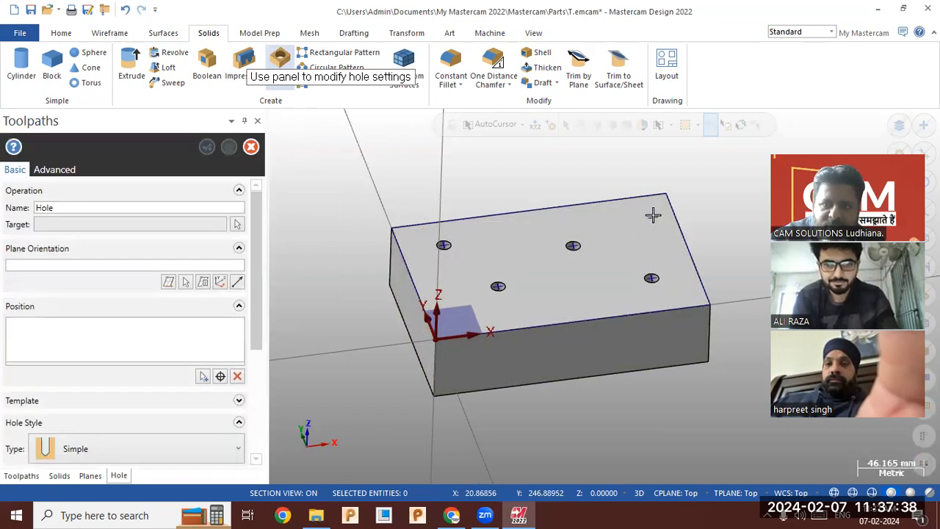
pyautogui.click(221, 376)
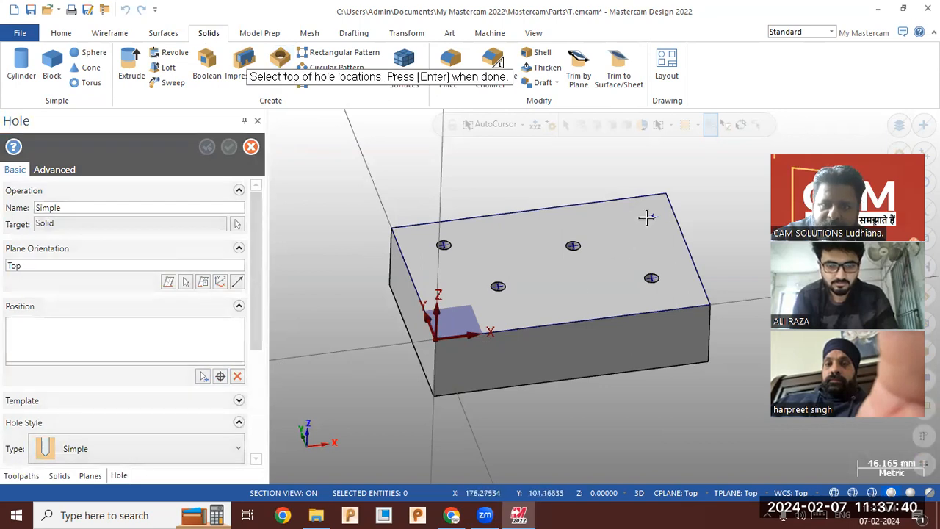
pyautogui.press('Return')
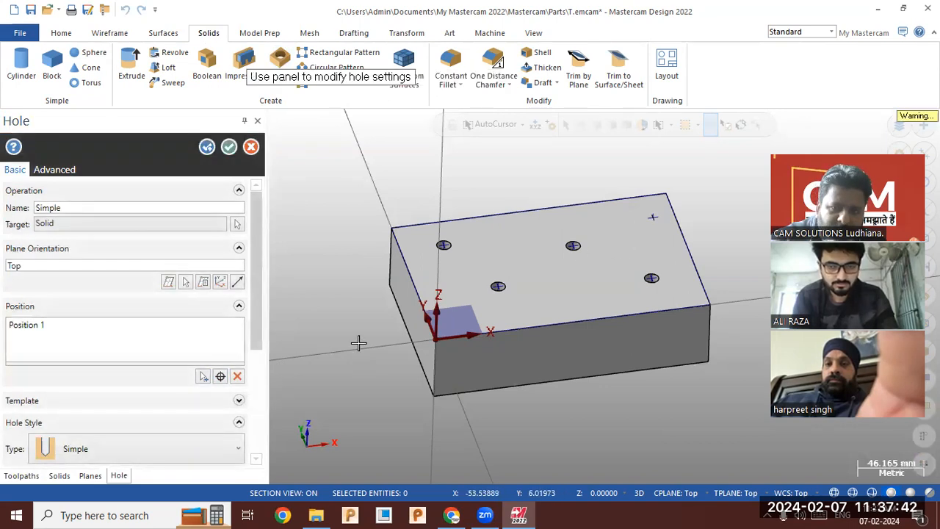
pyautogui.moveTo(259, 325); pyautogui.dragTo(268, 348)
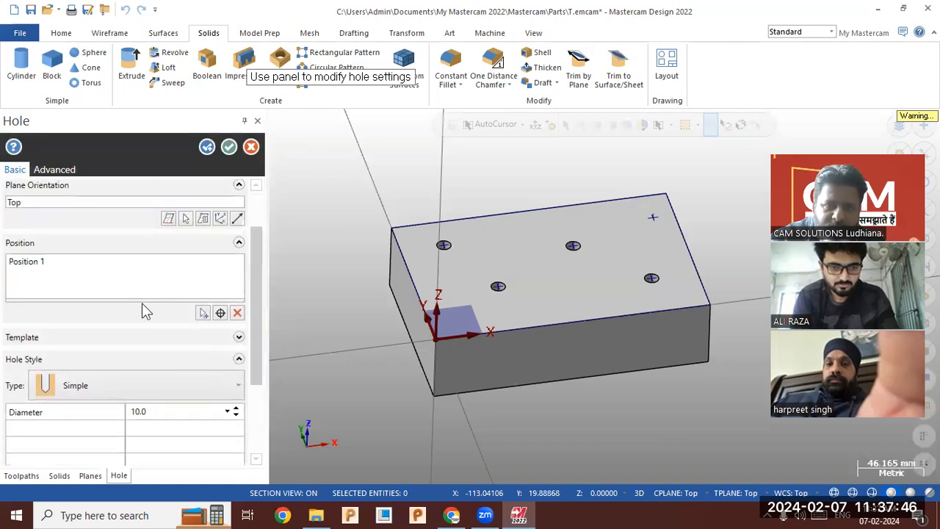
pyautogui.click(251, 148)
# Display the block in wireframe and create a simple 10 mm hole, 55 mm deep, at the back point near the right end.
pyautogui.moveTo(635, 206)
pyautogui.mouseDown(button='middle')
pyautogui.moveTo(617, 254)
pyautogui.moveTo(625, 248)
pyautogui.moveTo(627, 265)
pyautogui.moveTo(626, 247)
pyautogui.mouseUp(button='middle')
pyautogui.click(833, 492)
pyautogui.moveTo(718, 463); pyautogui.dragTo(707, 384, button='middle')
pyautogui.click(285, 68)
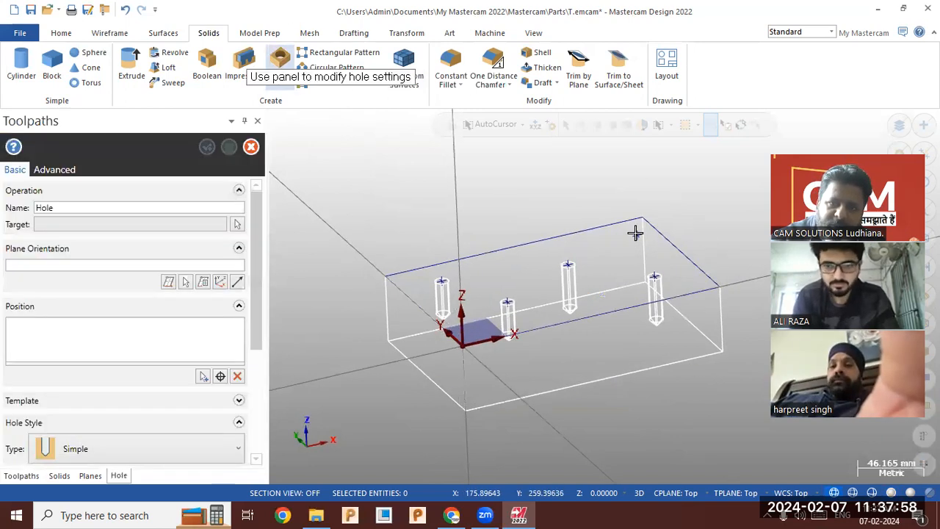
pyautogui.click(220, 375)
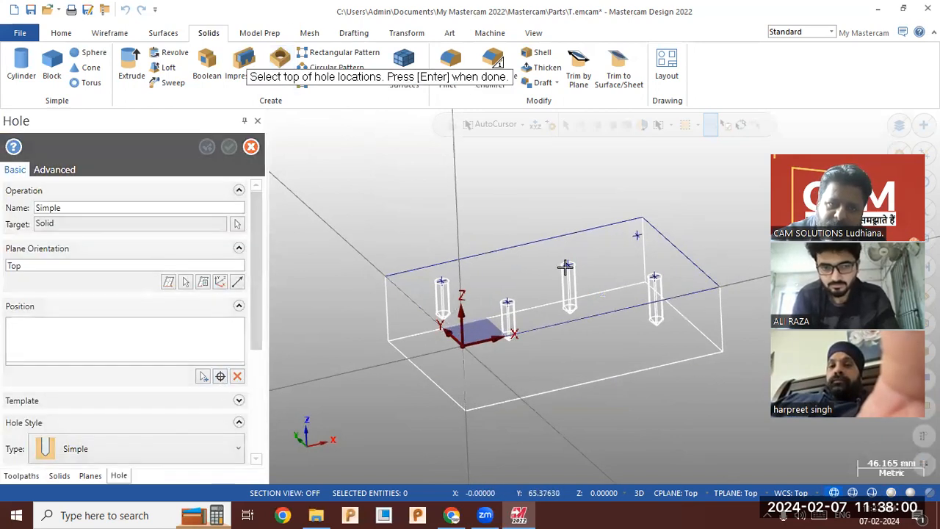
pyautogui.click(633, 243)
pyautogui.press('Return')
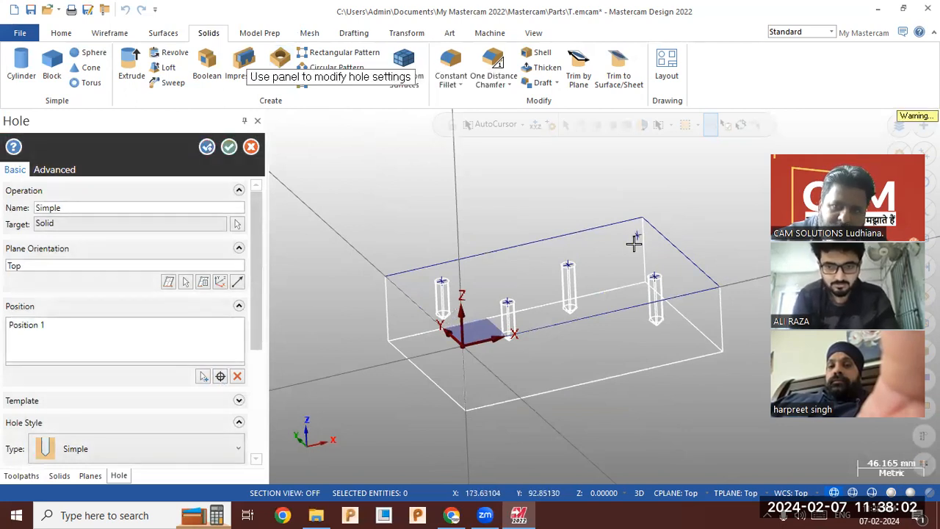
pyautogui.moveTo(252, 319); pyautogui.dragTo(249, 432)
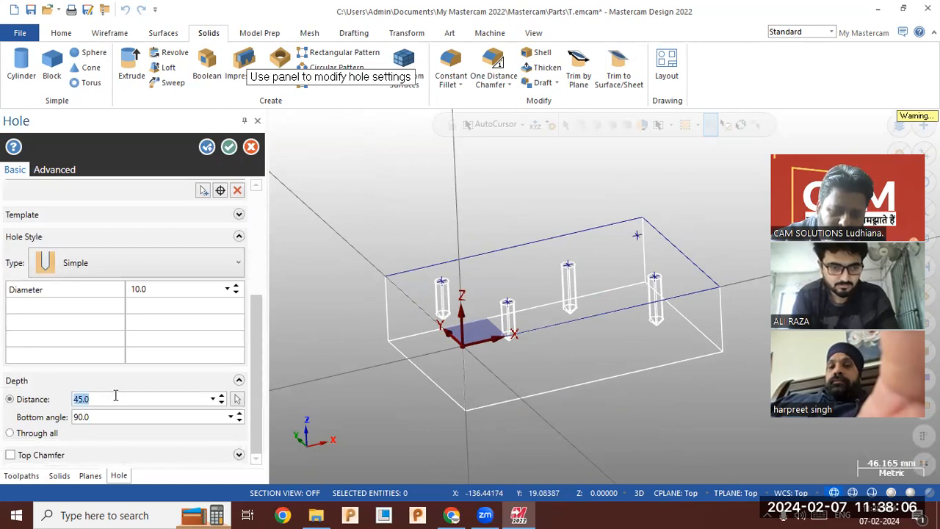
pyautogui.click(76, 396)
pyautogui.write('55')
pyautogui.press('Return')
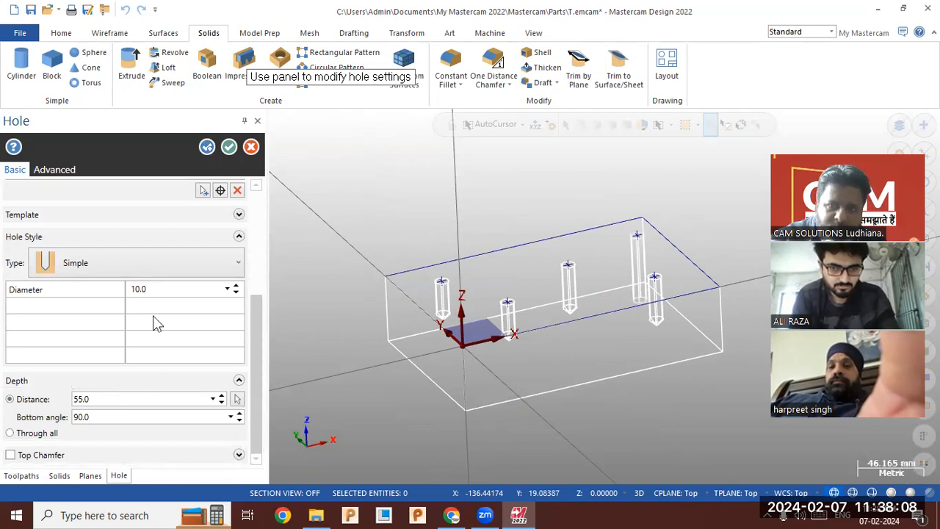
pyautogui.click(228, 146)
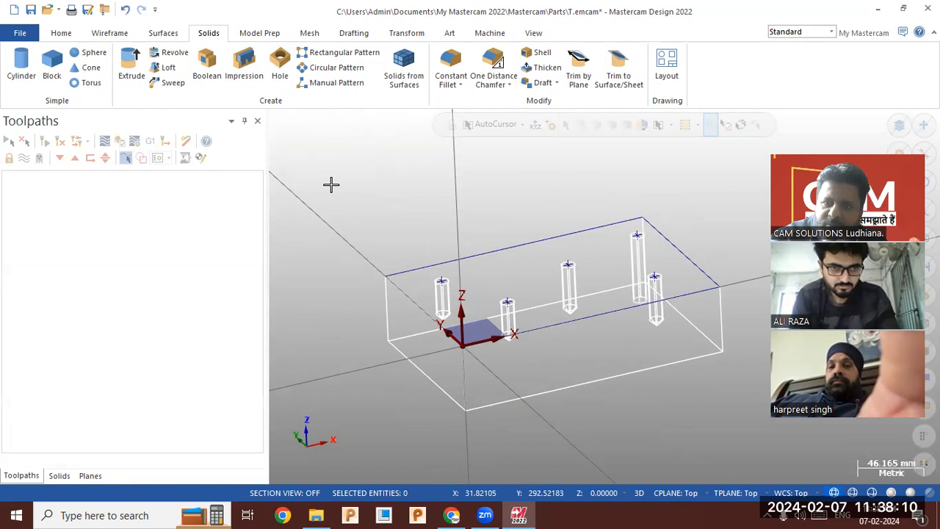
# Shade the block and set up a default mill machine group with a Drill toolpath.
pyautogui.click(891, 492)
pyautogui.scroll(2, 682, 253)
pyautogui.moveTo(634, 260)
pyautogui.mouseDown(button='middle')
pyautogui.moveTo(638, 332)
pyautogui.moveTo(640, 268)
pyautogui.moveTo(638, 278)
pyautogui.mouseUp(button='middle')
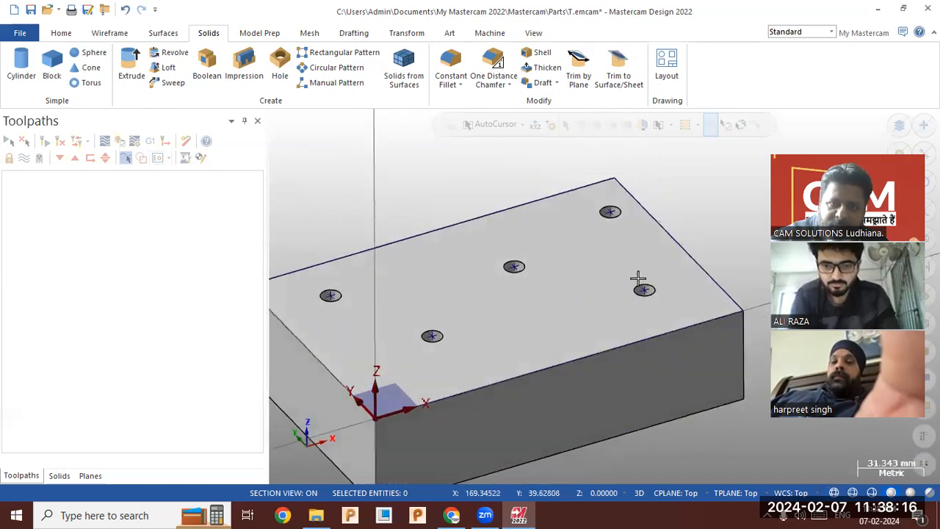
pyautogui.click(489, 33)
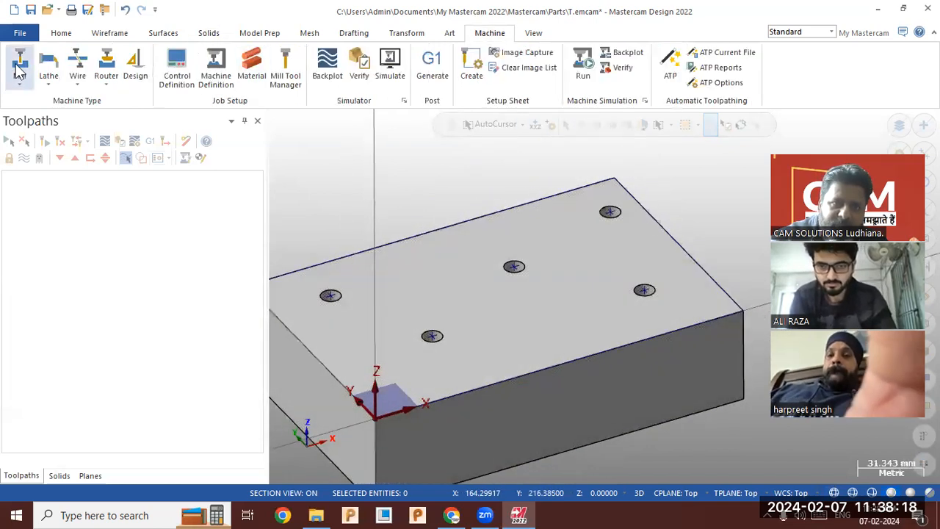
pyautogui.click(19, 70)
pyautogui.click(22, 103)
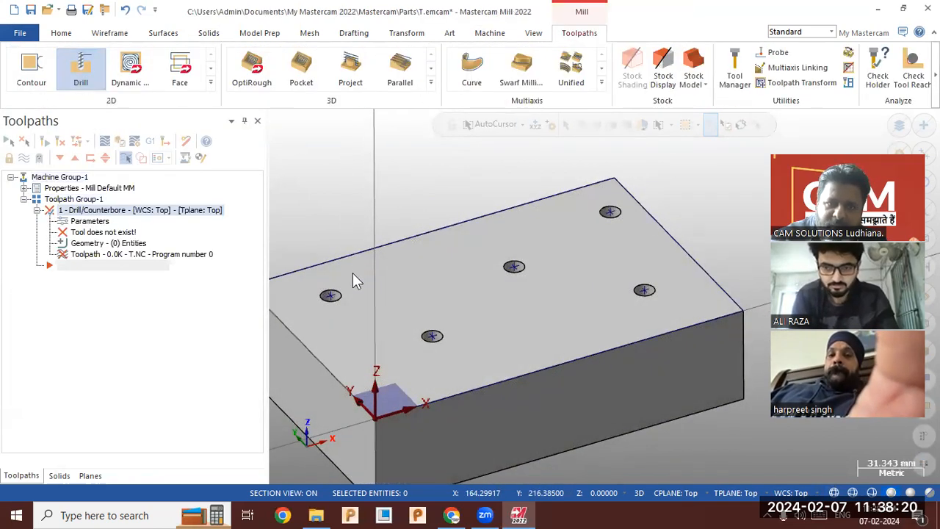
# Select all matching 10 mm holes on the block's top face as the drilling geometry.
pyautogui.scroll(5, 350, 290)
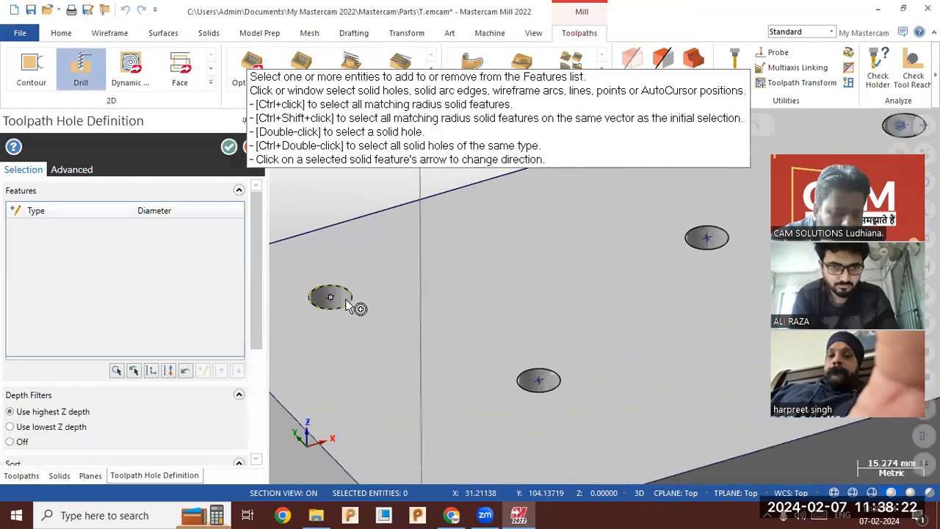
pyautogui.keyDown('ctrl'); pyautogui.click(348, 302); pyautogui.keyUp('ctrl')
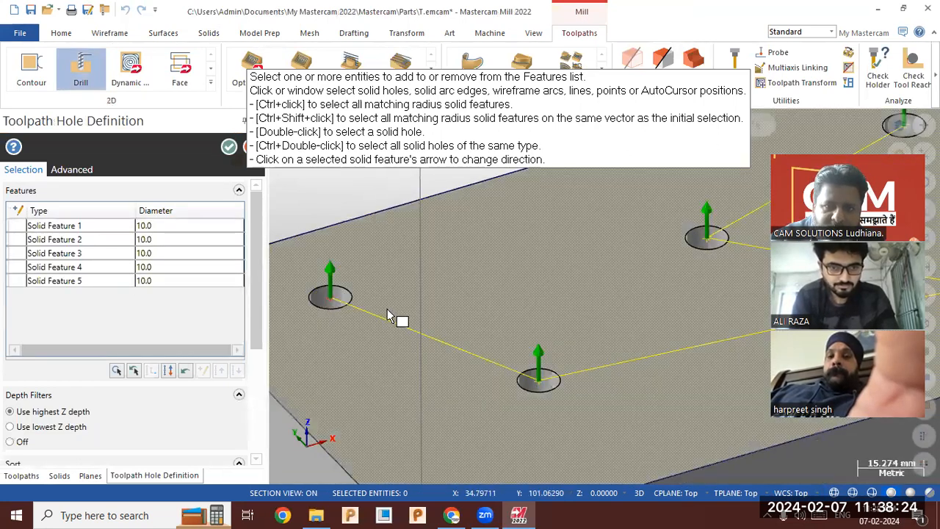
pyautogui.scroll(-3, 395, 307)
pyautogui.scroll(-2, 395, 306)
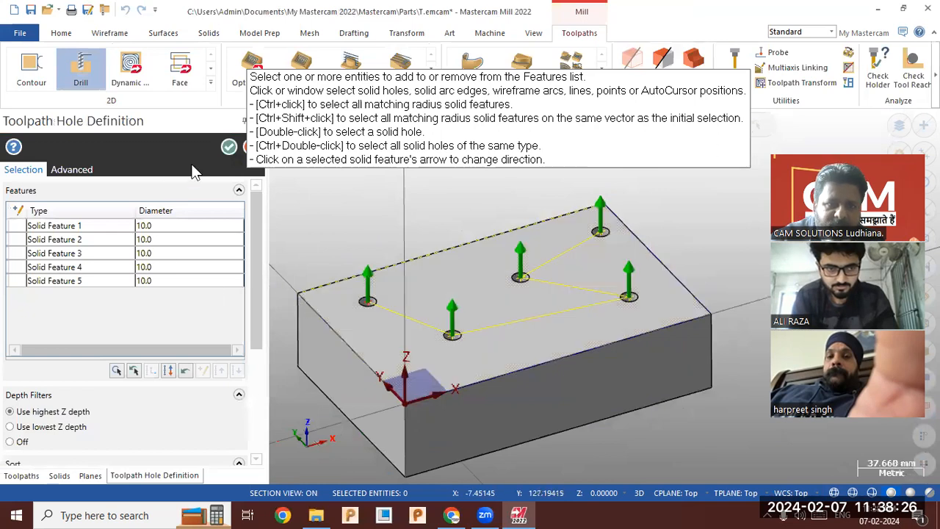
pyautogui.click(229, 146)
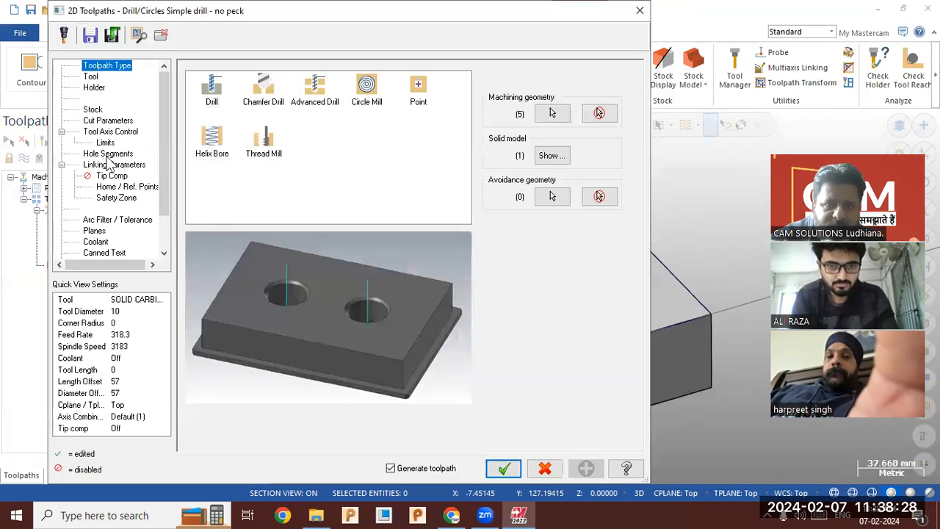
# Set the drilling depth to be calculated from the top of the line/hole and check the tool axis output format.
pyautogui.click(110, 164)
pyautogui.click(340, 383)
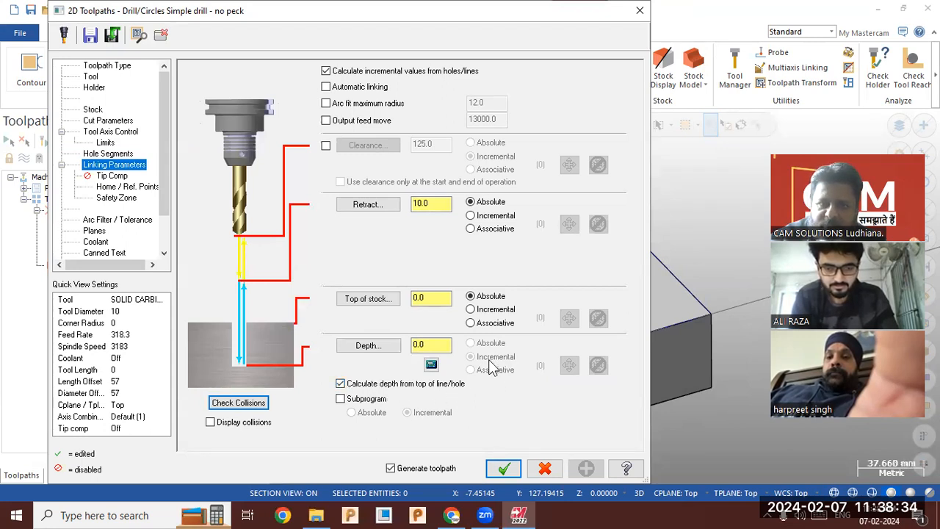
pyautogui.click(121, 132)
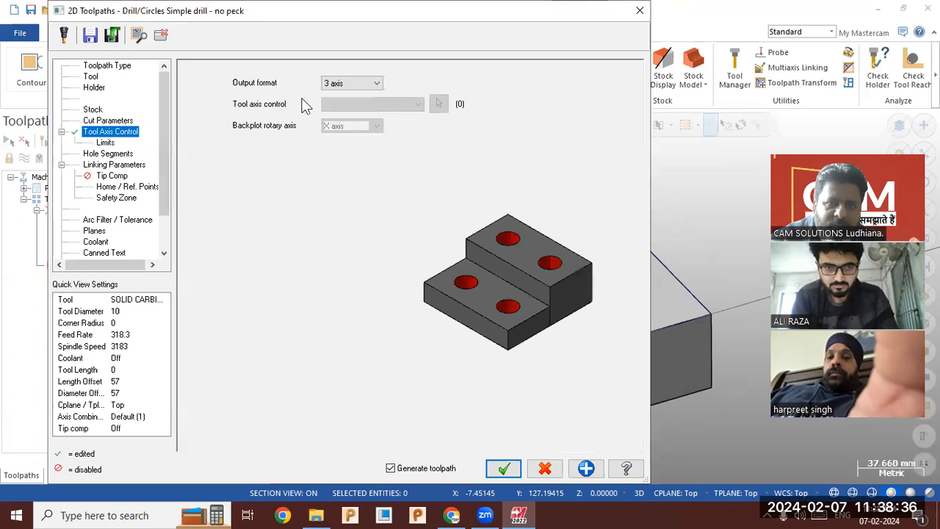
# Choose library tool 58, the 10 mm HSS/TIN 8xDc drill, and generate the drill toolpath.
pyautogui.click(92, 77)
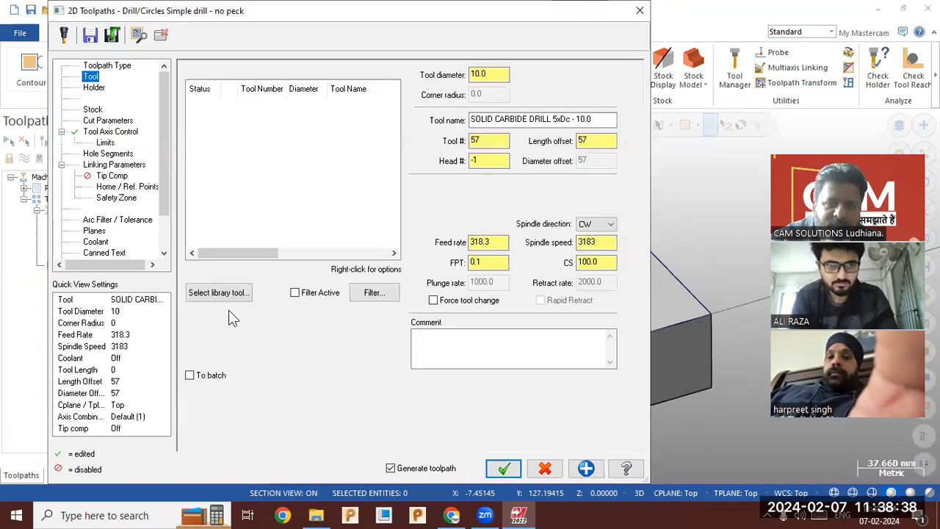
pyautogui.click(247, 292)
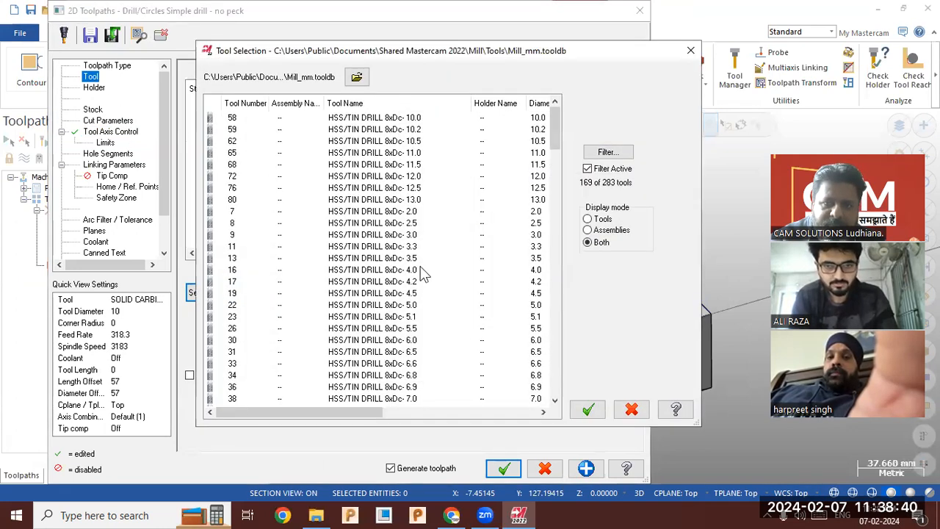
pyautogui.click(411, 123)
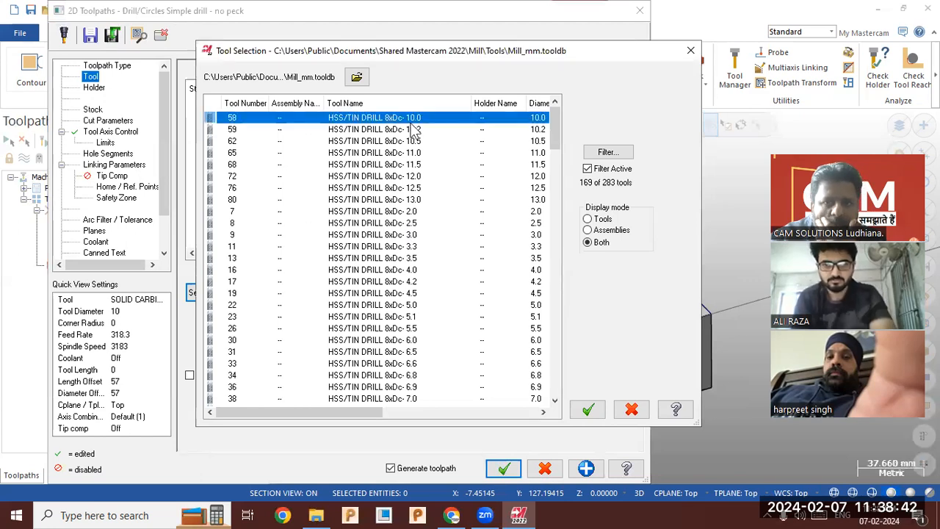
pyautogui.click(589, 409)
pyautogui.click(505, 468)
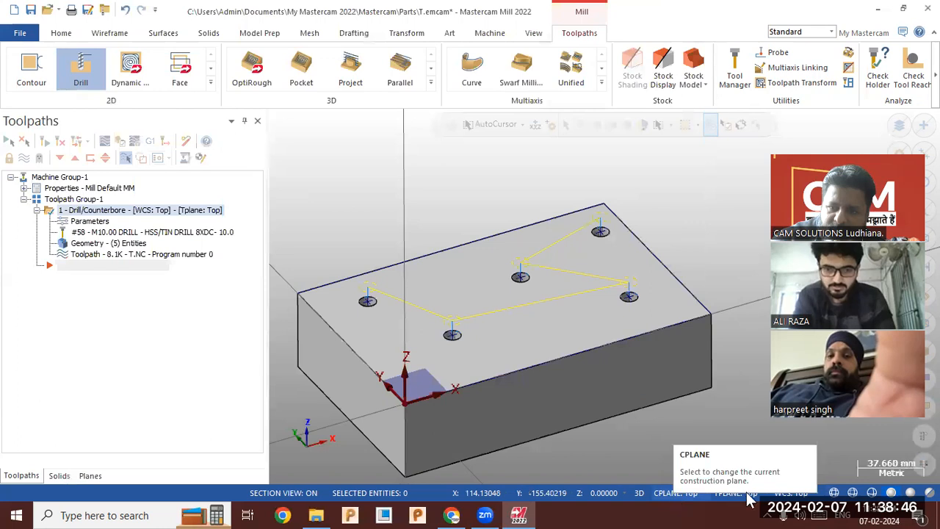
# Show the block in wireframe, then add the calculated tip depth of -3.004303 to the drilling depth and accept the toolpath.
pyautogui.click(832, 492)
pyautogui.moveTo(720, 458); pyautogui.dragTo(666, 400, button='middle')
pyautogui.click(89, 223)
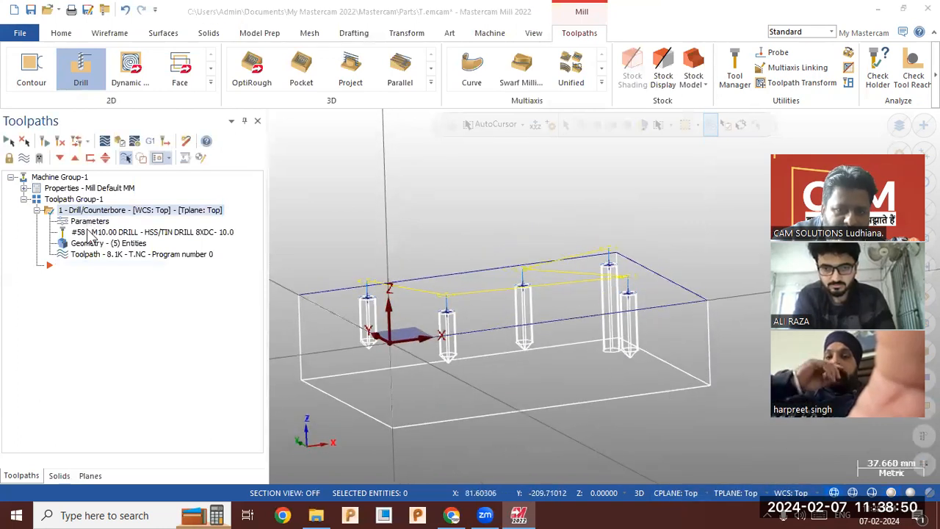
pyautogui.click(112, 166)
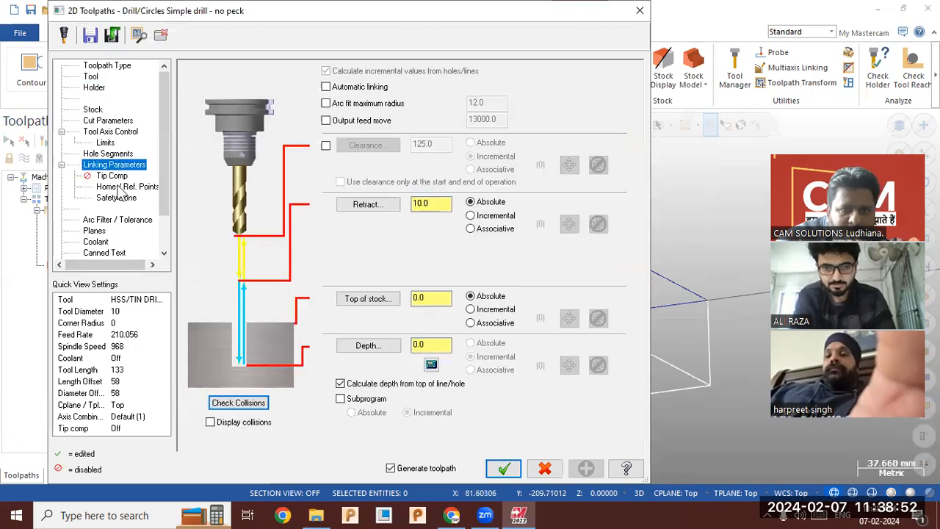
pyautogui.click(339, 383)
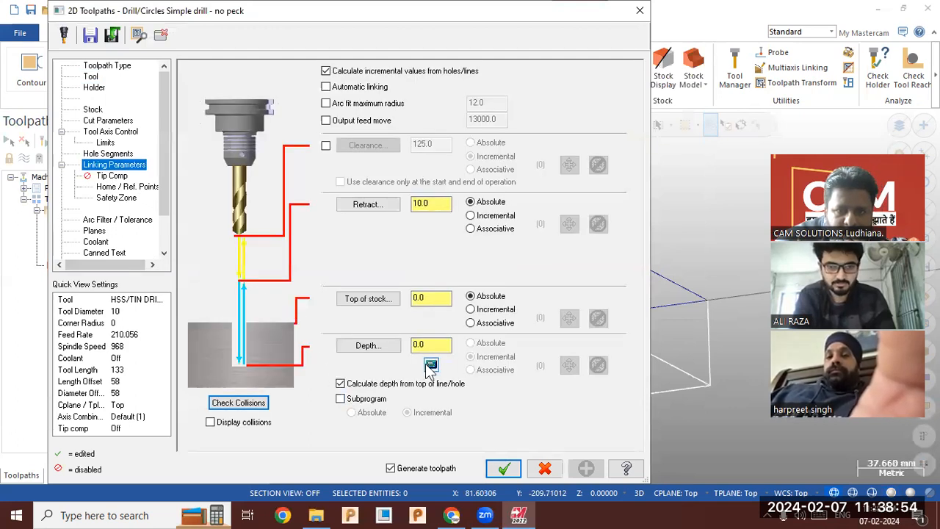
pyautogui.click(431, 364)
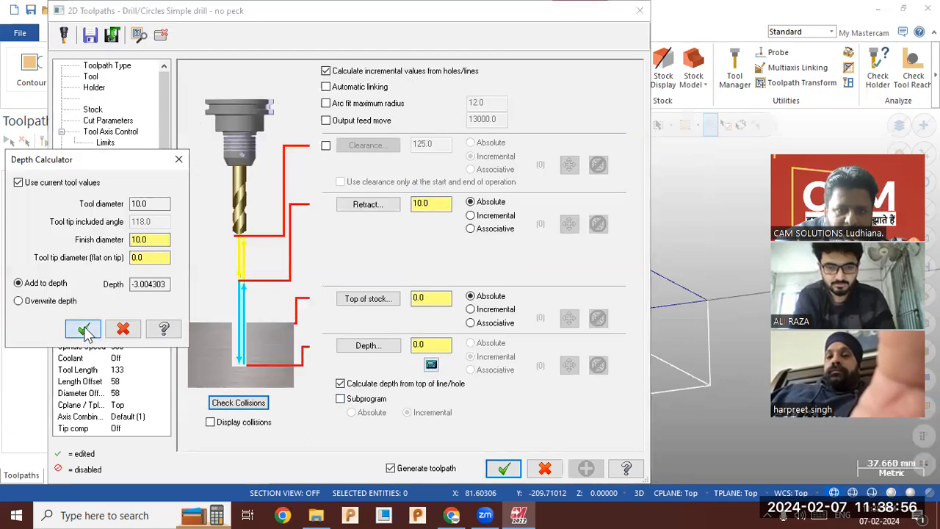
pyautogui.click(83, 329)
pyautogui.click(504, 468)
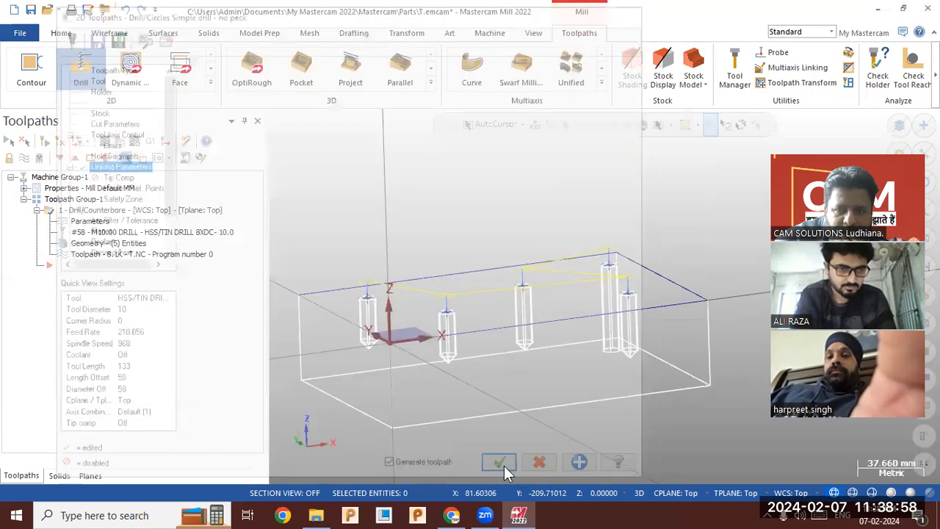
pyautogui.moveTo(474, 399); pyautogui.dragTo(464, 397, button='middle')
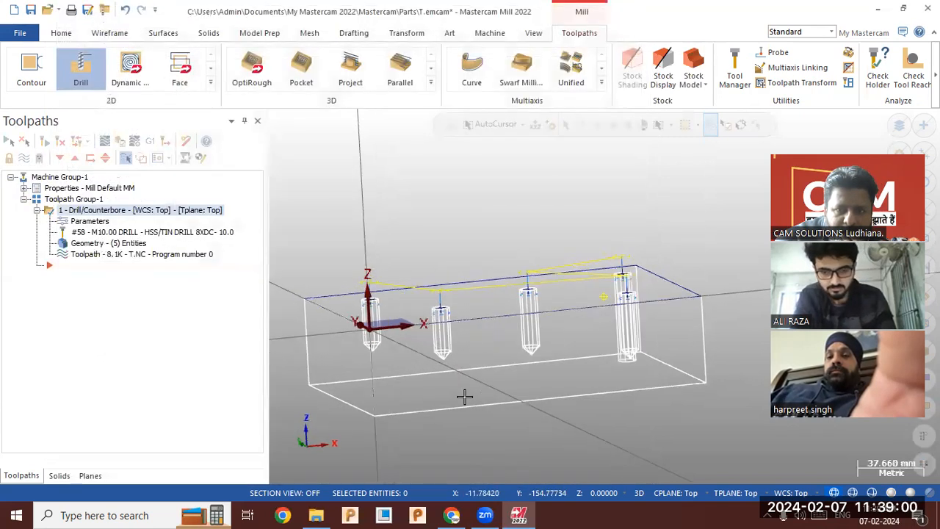
# Set the drilling depth to -25 from the first hole's bottom, add the calculated tip depth of -3.004303 and accept the toolpath.
pyautogui.click(89, 222)
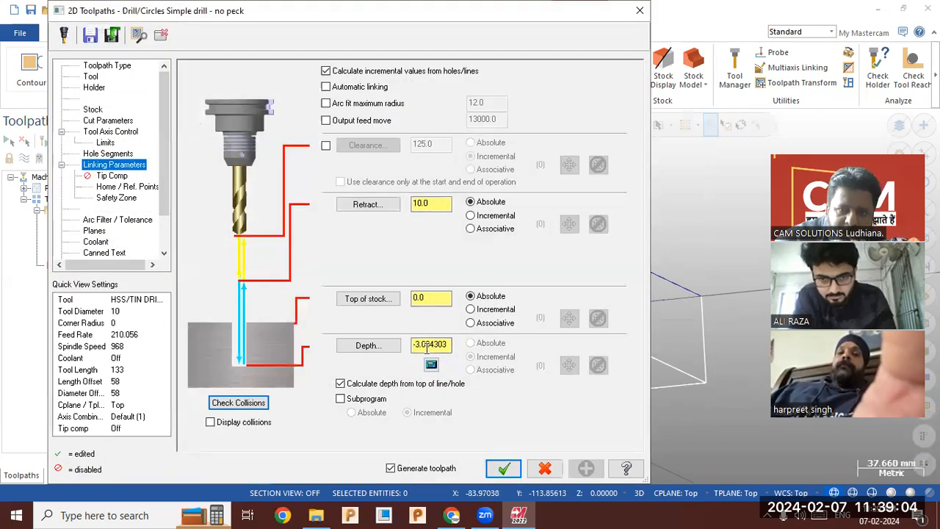
pyautogui.click(368, 345)
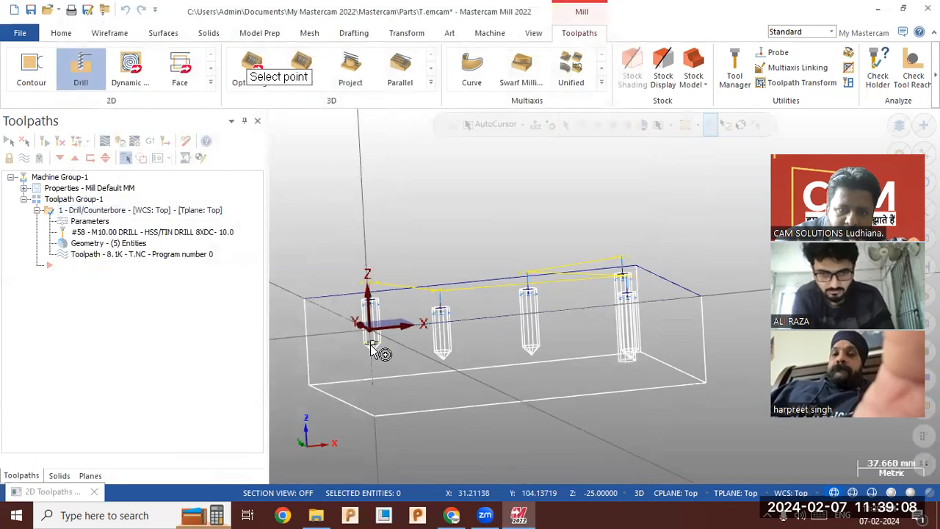
pyautogui.click(371, 344)
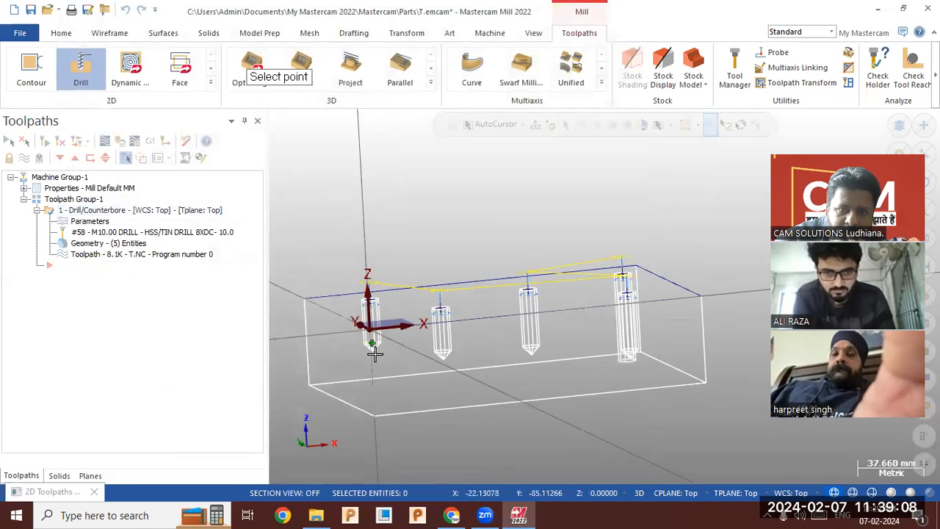
pyautogui.click(442, 358)
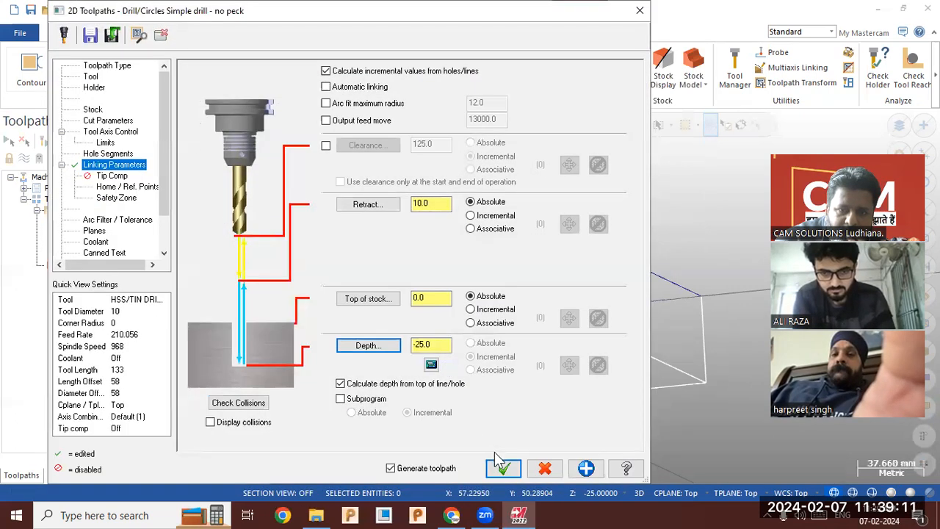
pyautogui.click(431, 364)
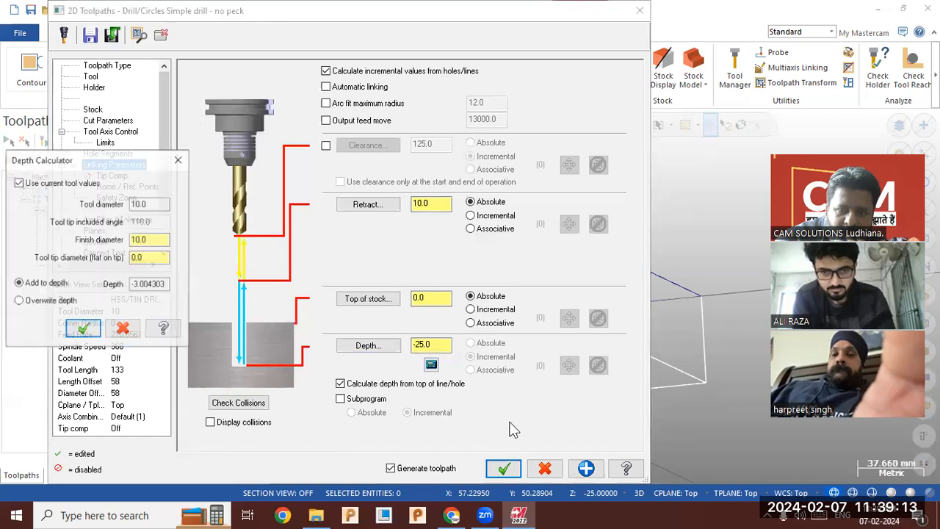
pyautogui.click(83, 329)
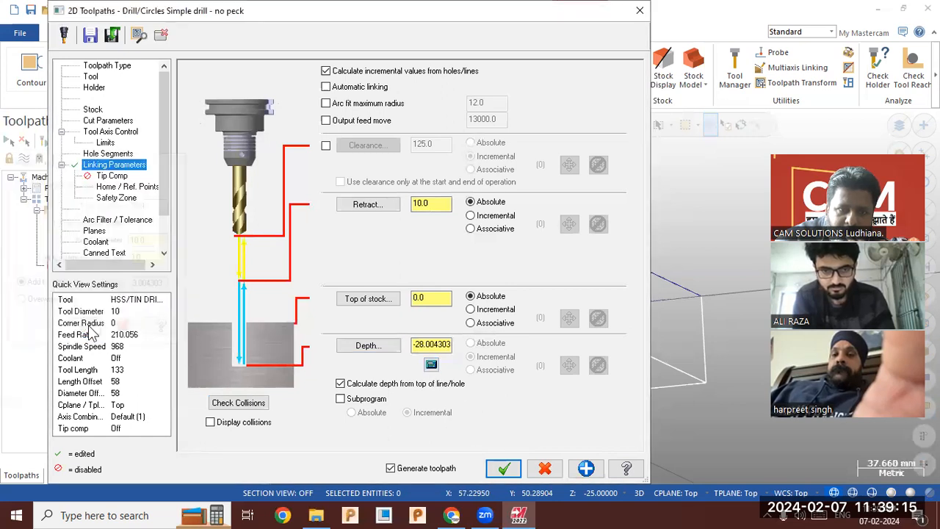
pyautogui.click(503, 469)
pyautogui.moveTo(462, 430); pyautogui.dragTo(389, 364, button='middle')
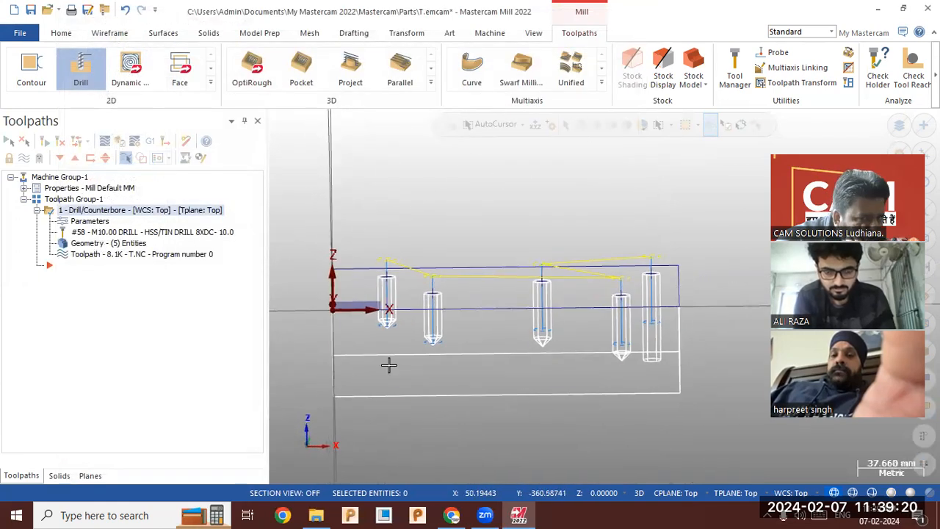
# Create hole axes with axis lines, top points and circles on all matching 10 mm holes of the block.
pyautogui.click(260, 33)
pyautogui.click(29, 65)
pyautogui.scroll(8, 624, 290)
pyautogui.keyDown('ctrl'); pyautogui.click(585, 309); pyautogui.keyUp('ctrl')
pyautogui.scroll(-4, 626, 245)
pyautogui.scroll(-3, 627, 250)
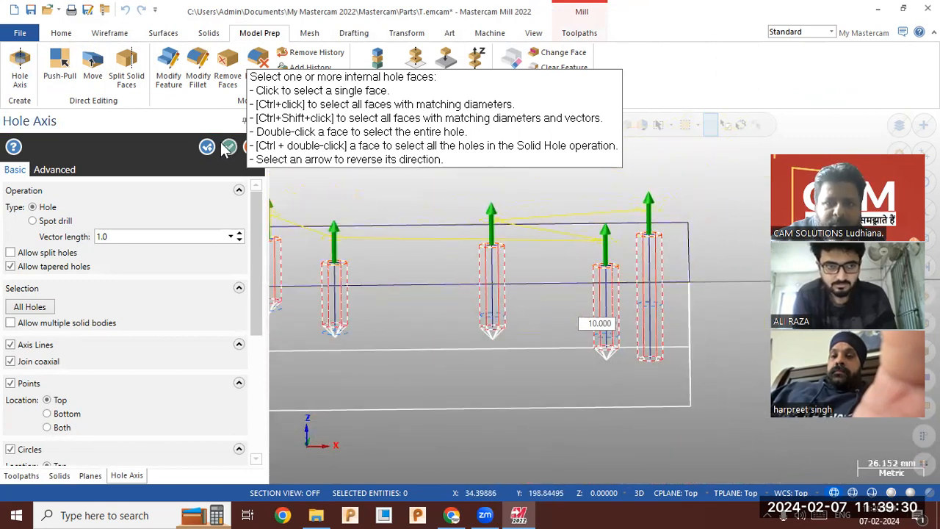
pyautogui.click(229, 147)
pyautogui.scroll(-3, 658, 282)
pyautogui.moveTo(525, 296); pyautogui.dragTo(593, 333, button='middle')
pyautogui.scroll(-1, 594, 333)
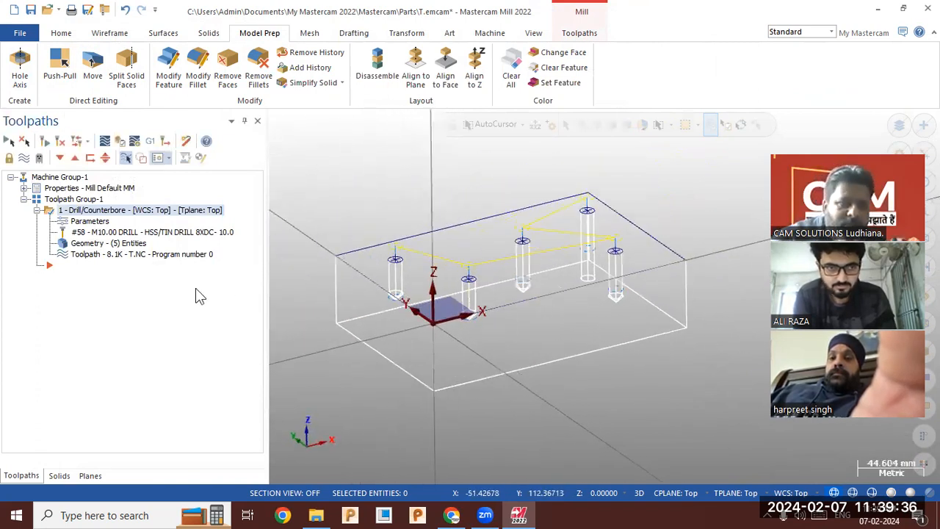
# Add the calculated tip depth once more to give a drilling depth of -31.008606 and accept the toolpath.
pyautogui.click(90, 220)
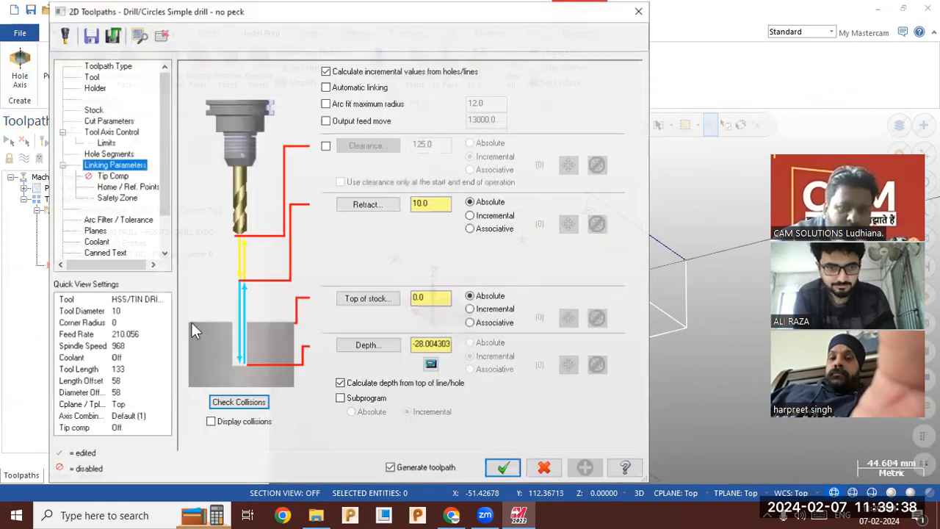
pyautogui.click(431, 365)
pyautogui.click(81, 329)
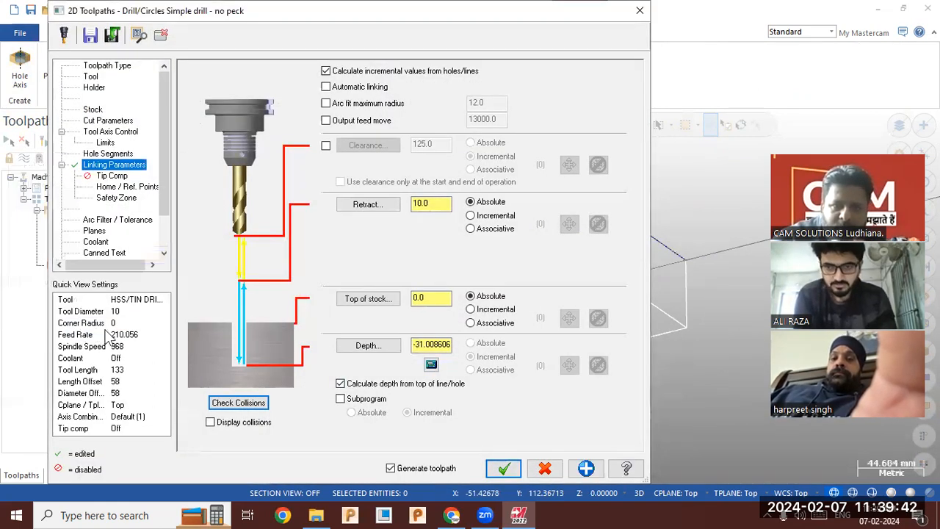
pyautogui.click(502, 468)
pyautogui.moveTo(535, 340); pyautogui.dragTo(485, 339, button='middle')
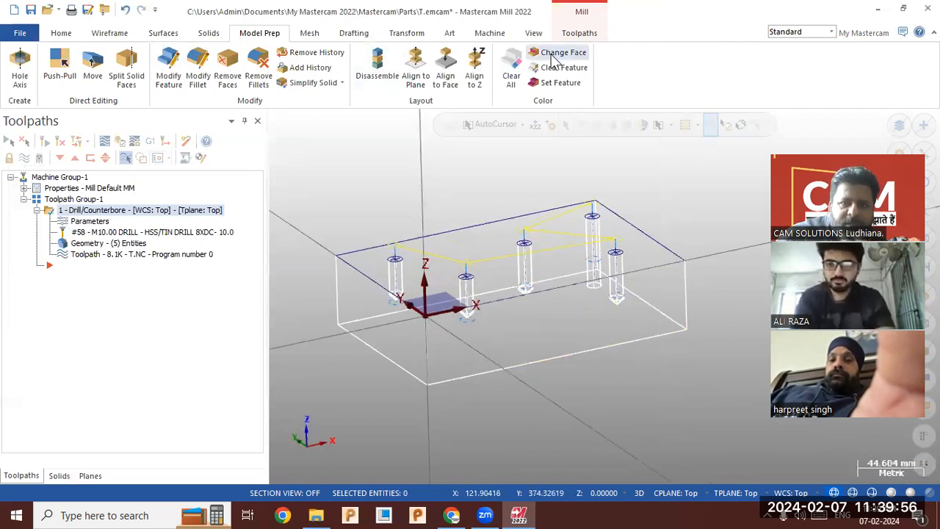
pyautogui.click(581, 33)
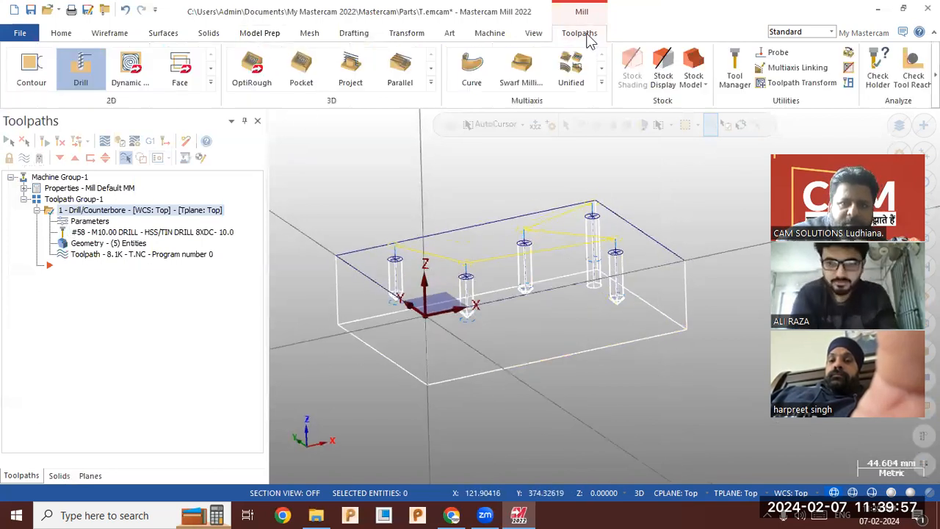
pyautogui.click(210, 82)
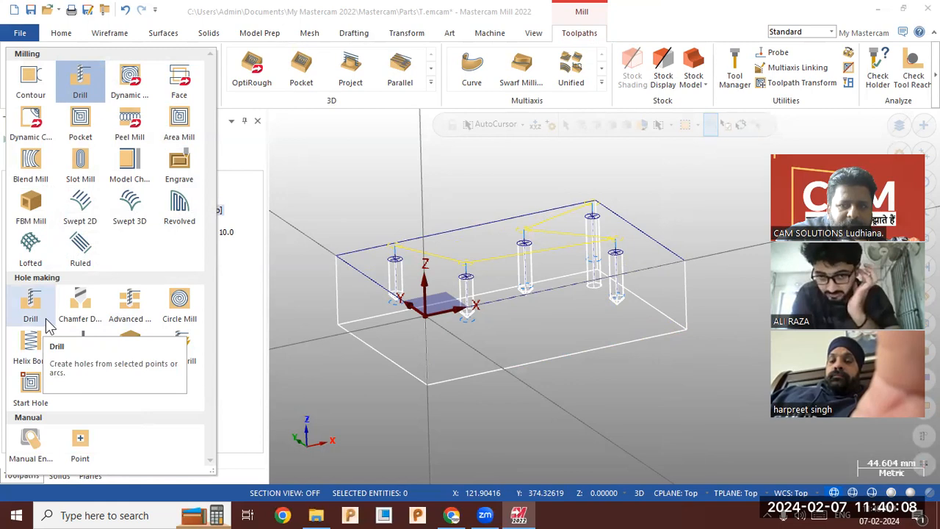
pyautogui.moveTo(399, 237)
pyautogui.mouseDown(button='middle')
pyautogui.moveTo(347, 219)
pyautogui.moveTo(401, 225)
pyautogui.moveTo(390, 179)
pyautogui.moveTo(403, 222)
pyautogui.moveTo(397, 252)
pyautogui.mouseUp(button='middle')
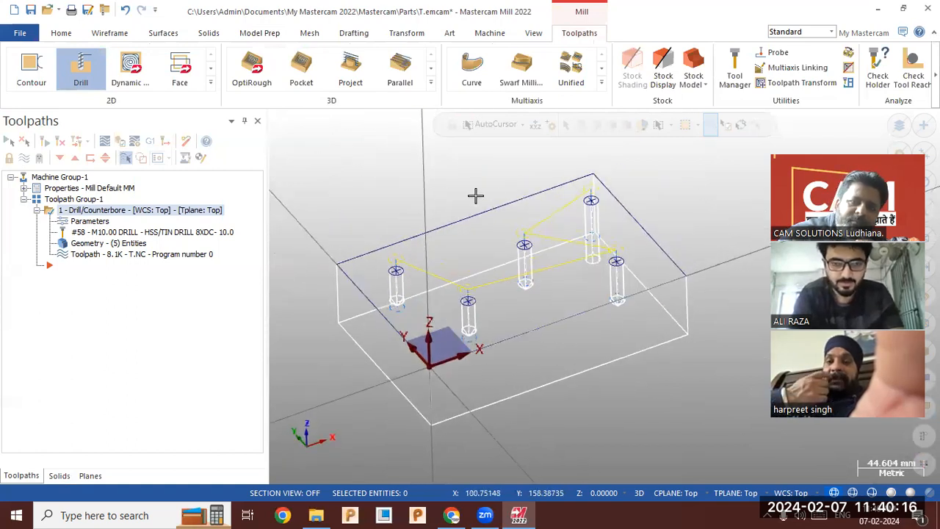
pyautogui.scroll(3, 492, 201)
pyautogui.moveTo(498, 255); pyautogui.dragTo(499, 246, button='middle')
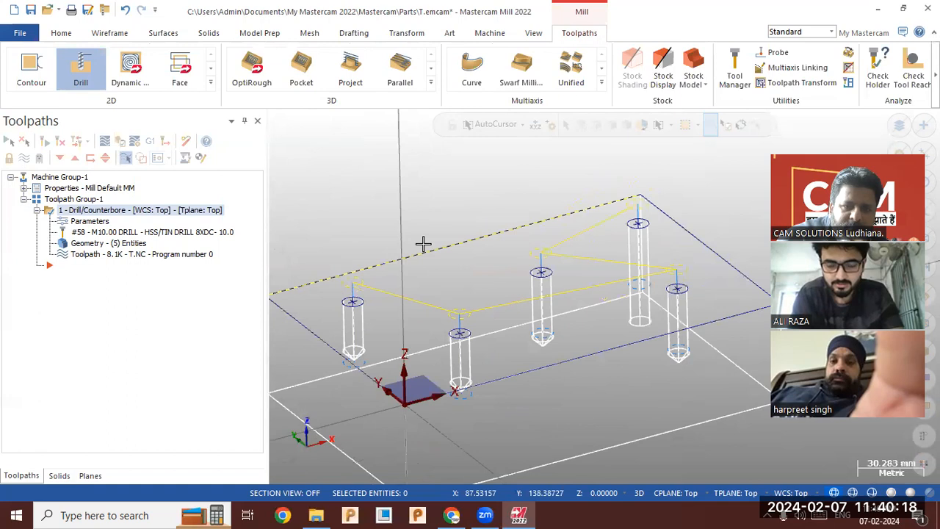
# Delete the existing drill operation from the toolpath group and confirm the deletion.
pyautogui.rightClick(90, 210)
pyautogui.click(125, 273)
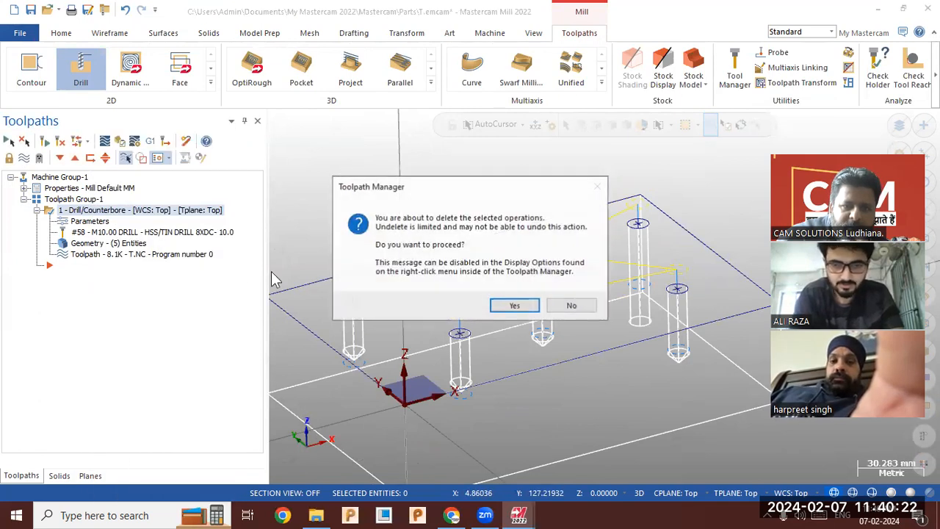
pyautogui.click(515, 306)
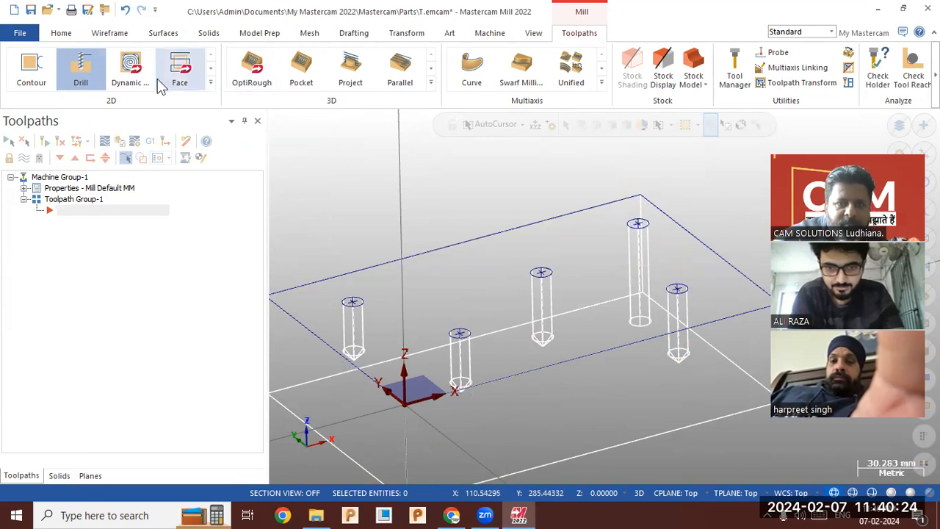
# Start a new drill toolpath and select all matching 10 mm solid holes on the block as its geometry.
pyautogui.click(87, 72)
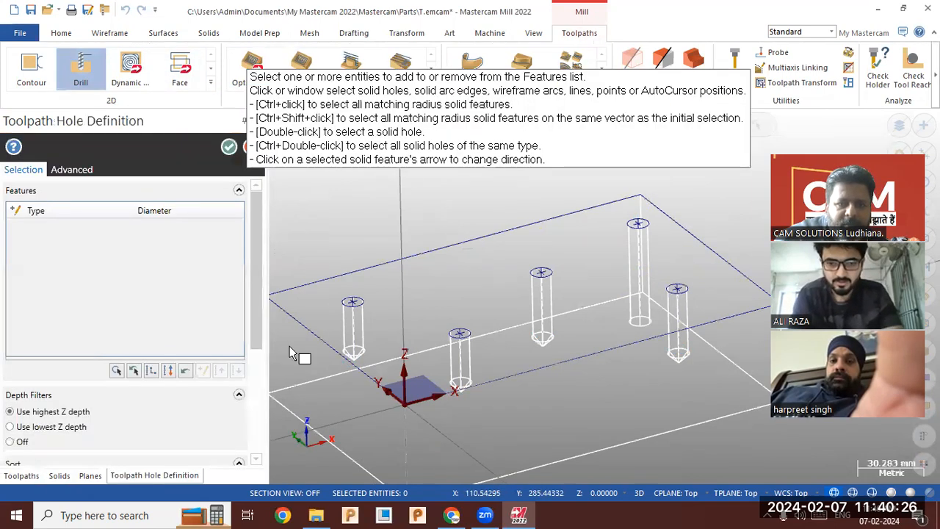
pyautogui.scroll(2, 423, 365)
pyautogui.scroll(1, 311, 290)
pyautogui.scroll(3, 313, 286)
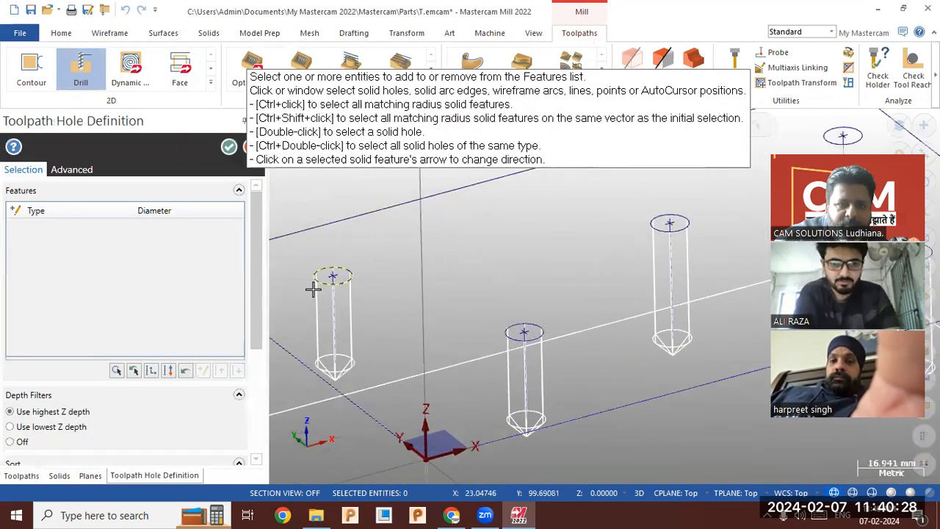
pyautogui.keyDown('ctrl'); pyautogui.click(323, 263); pyautogui.keyUp('ctrl')
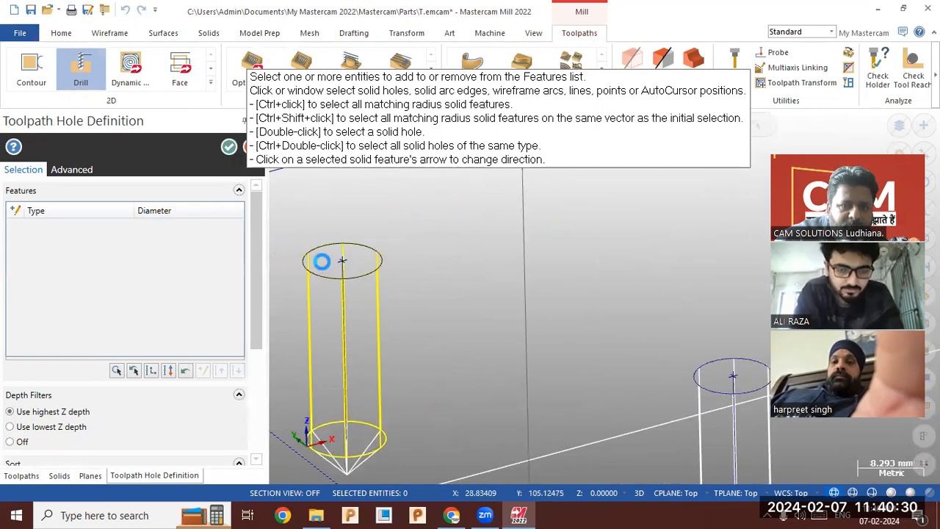
pyautogui.scroll(-4, 381, 317)
pyautogui.scroll(-2, 383, 323)
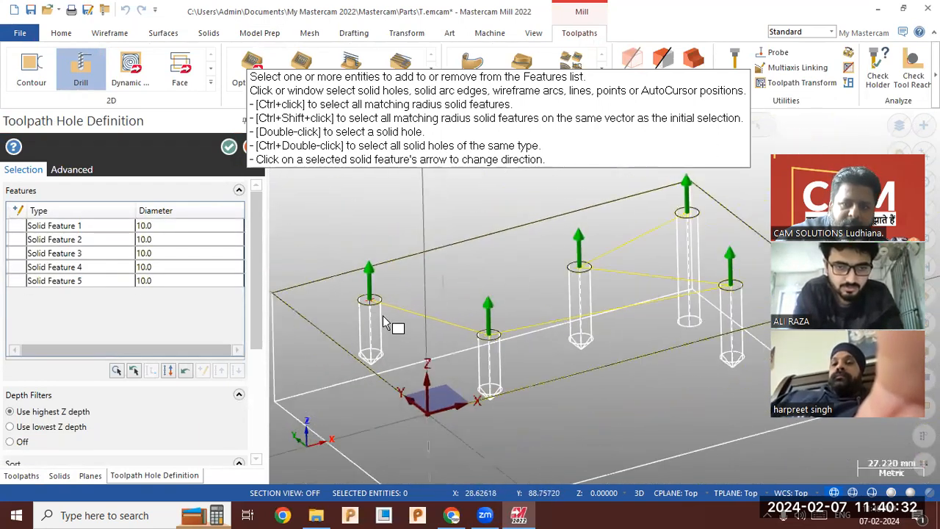
pyautogui.scroll(-2, 389, 323)
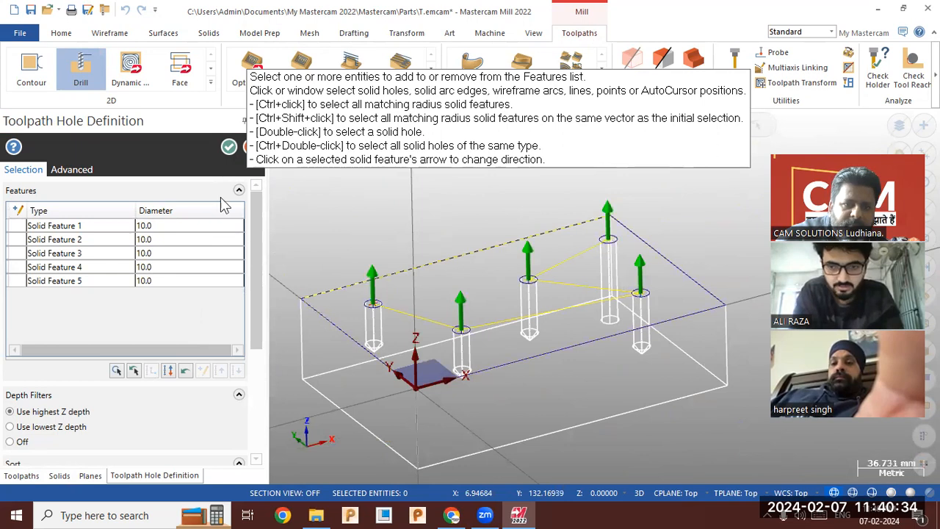
pyautogui.scroll(-5, 252, 288)
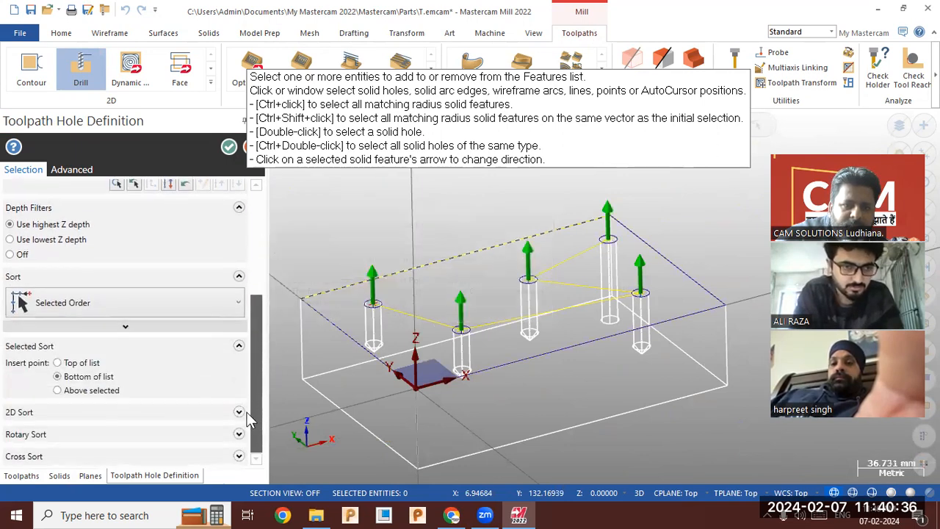
pyautogui.click(229, 147)
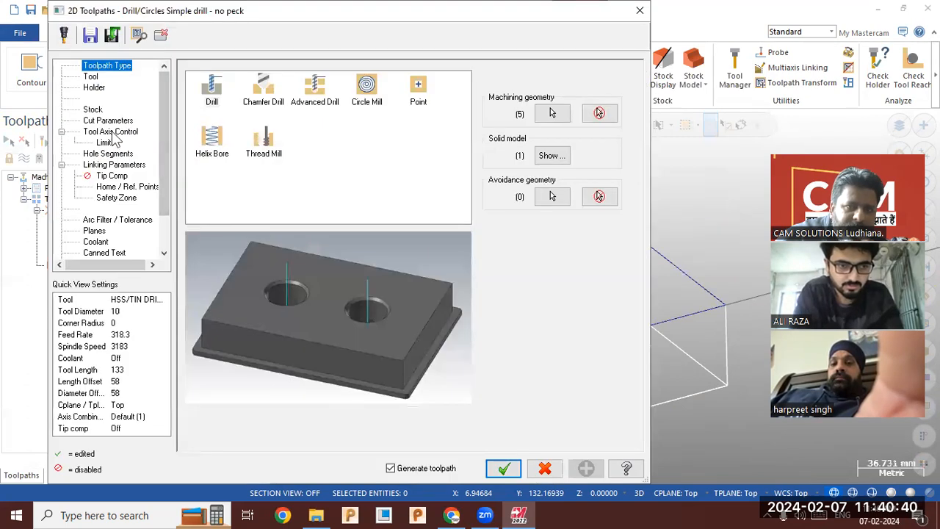
# Use the 3 axis output format and overwrite the drilling depth with the calculated tip depth of -3.004303.
pyautogui.click(110, 132)
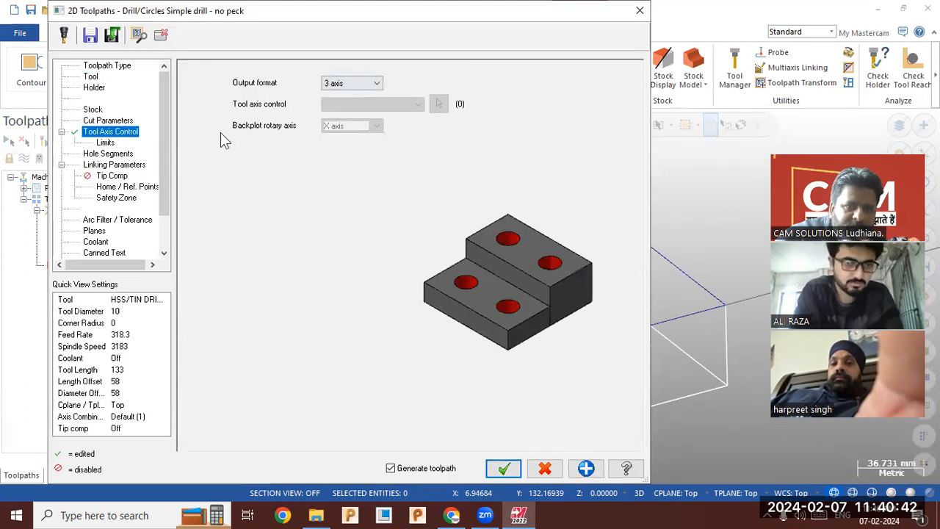
pyautogui.click(125, 168)
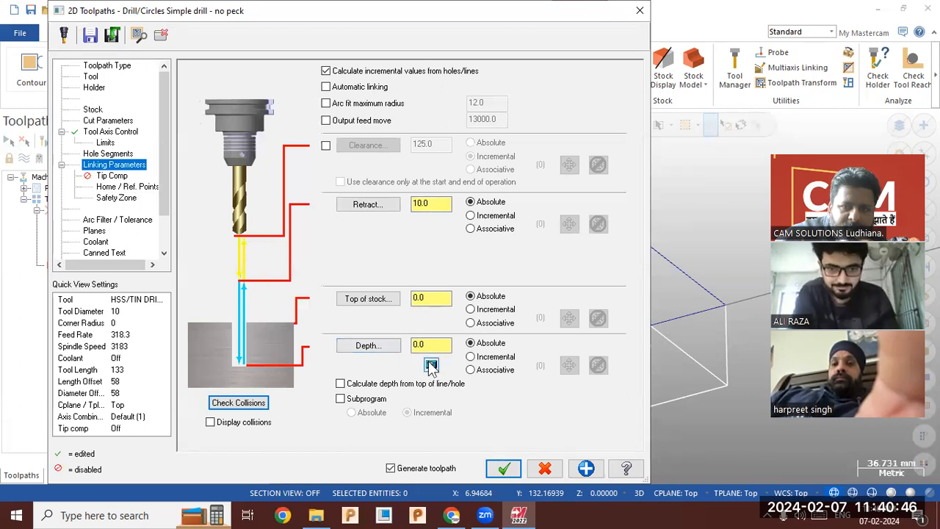
pyautogui.click(431, 365)
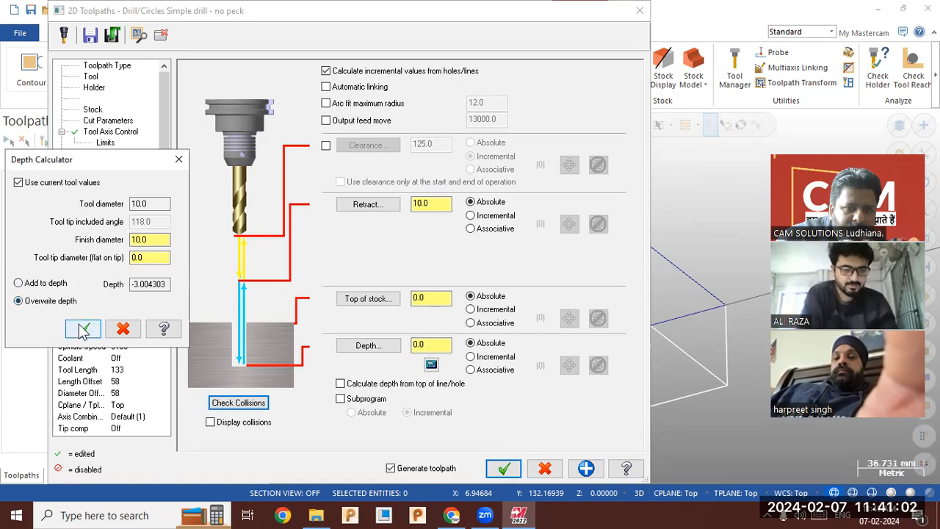
pyautogui.click(81, 329)
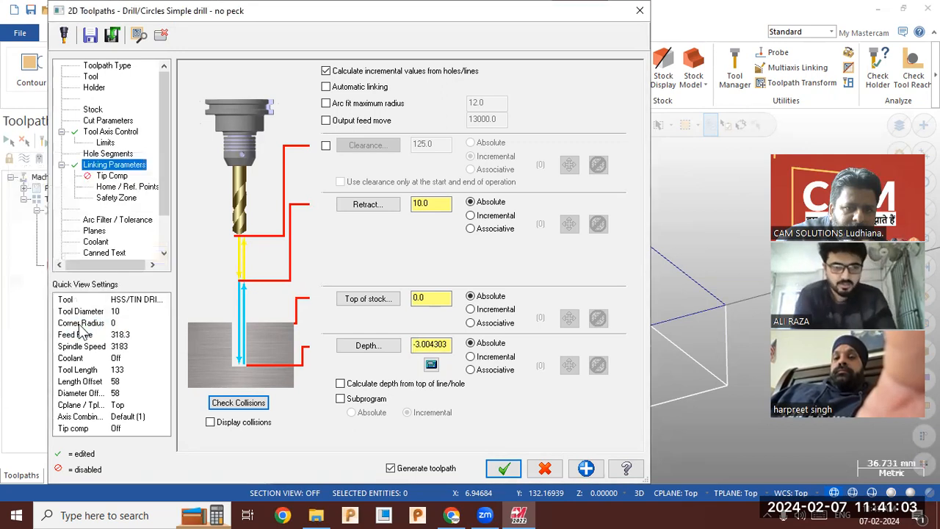
# Try the associative depth, recalculate it as the tip depth of -3.004303, and enable calculating depth from the top of the line/hole.
pyautogui.click(470, 369)
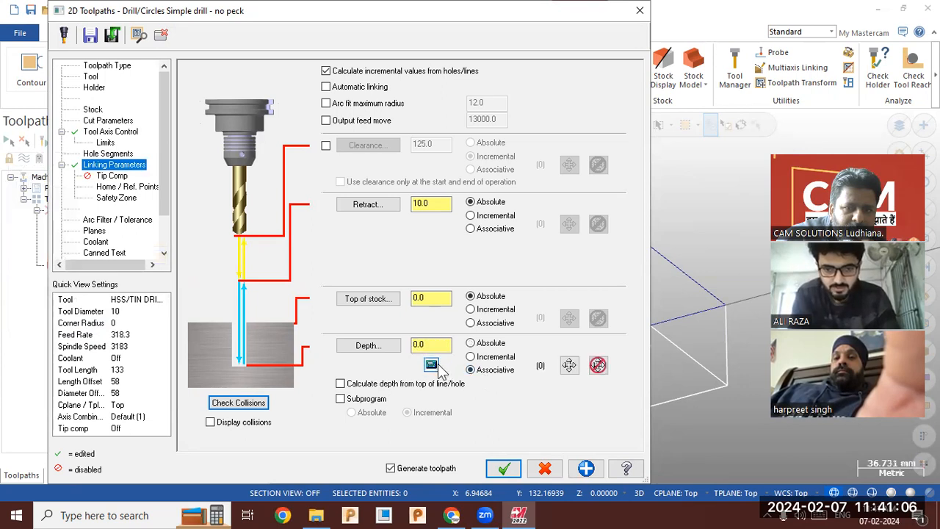
pyautogui.click(431, 365)
pyautogui.click(84, 330)
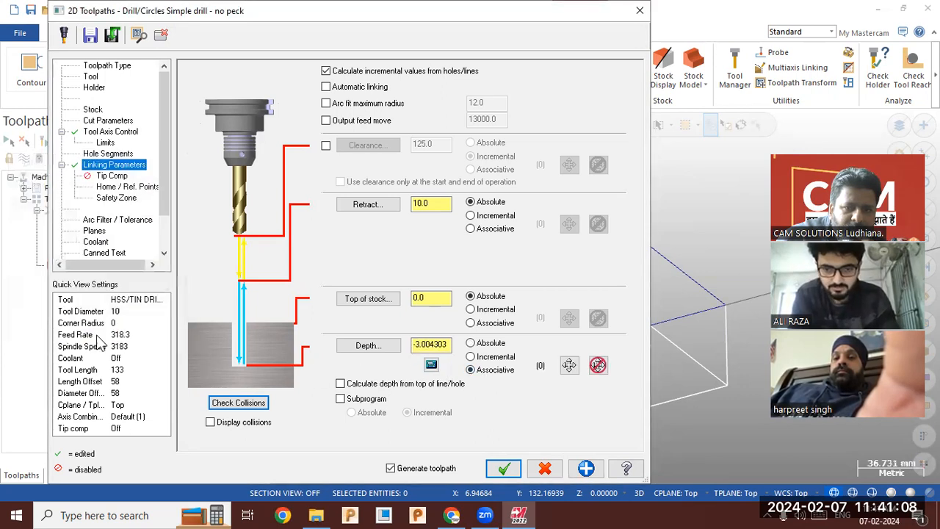
pyautogui.click(340, 383)
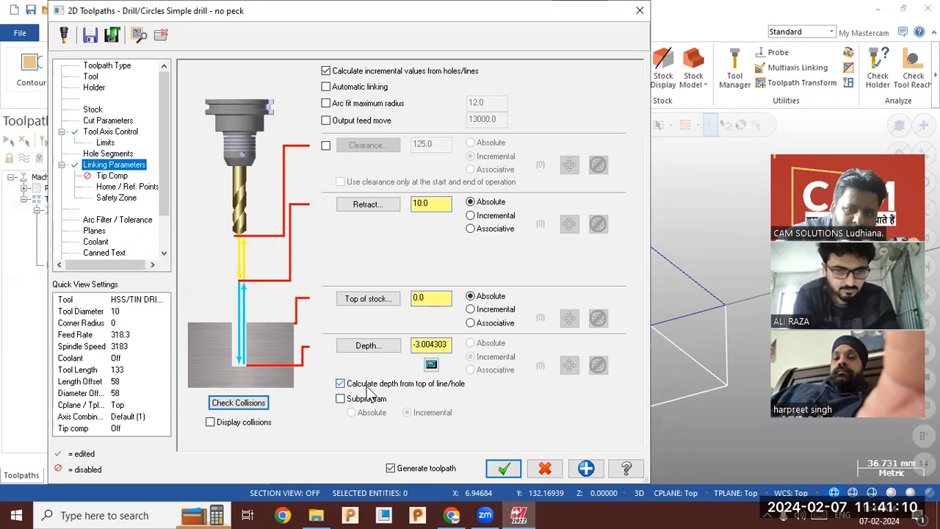